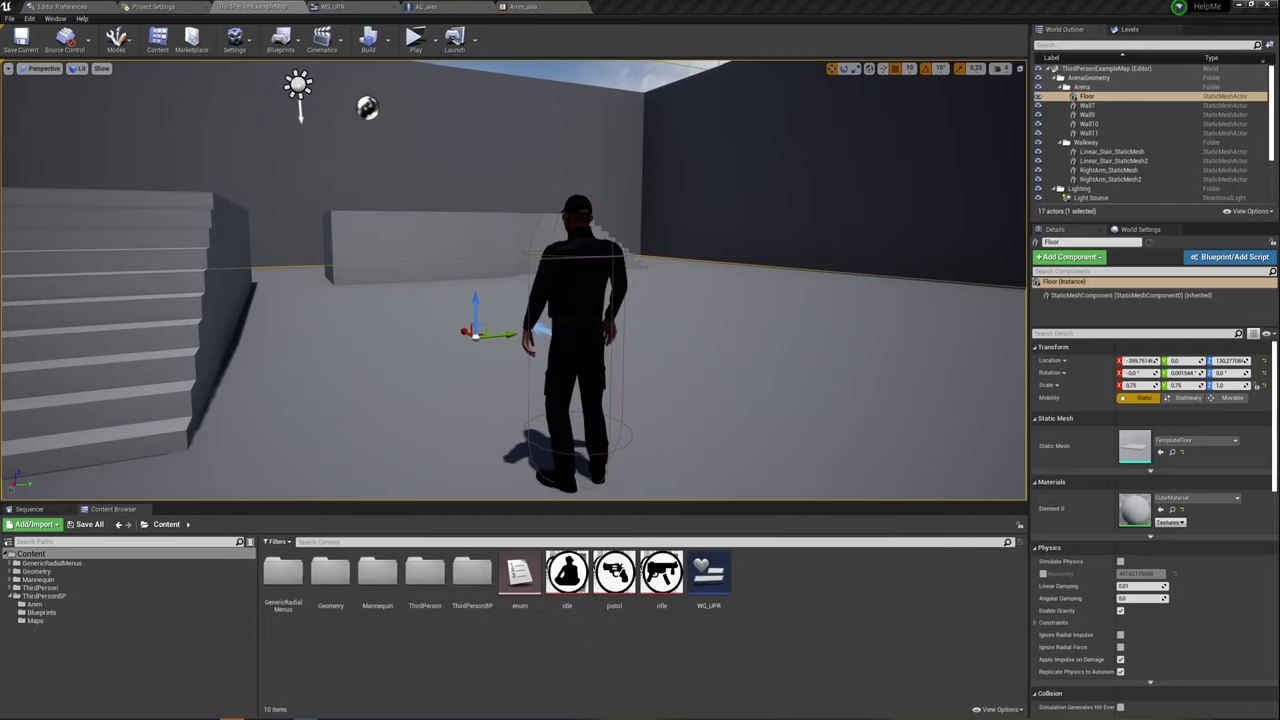
Select the enum asset in the Content Browser and open it for editing
right_click(768, 595)
click(761, 602)
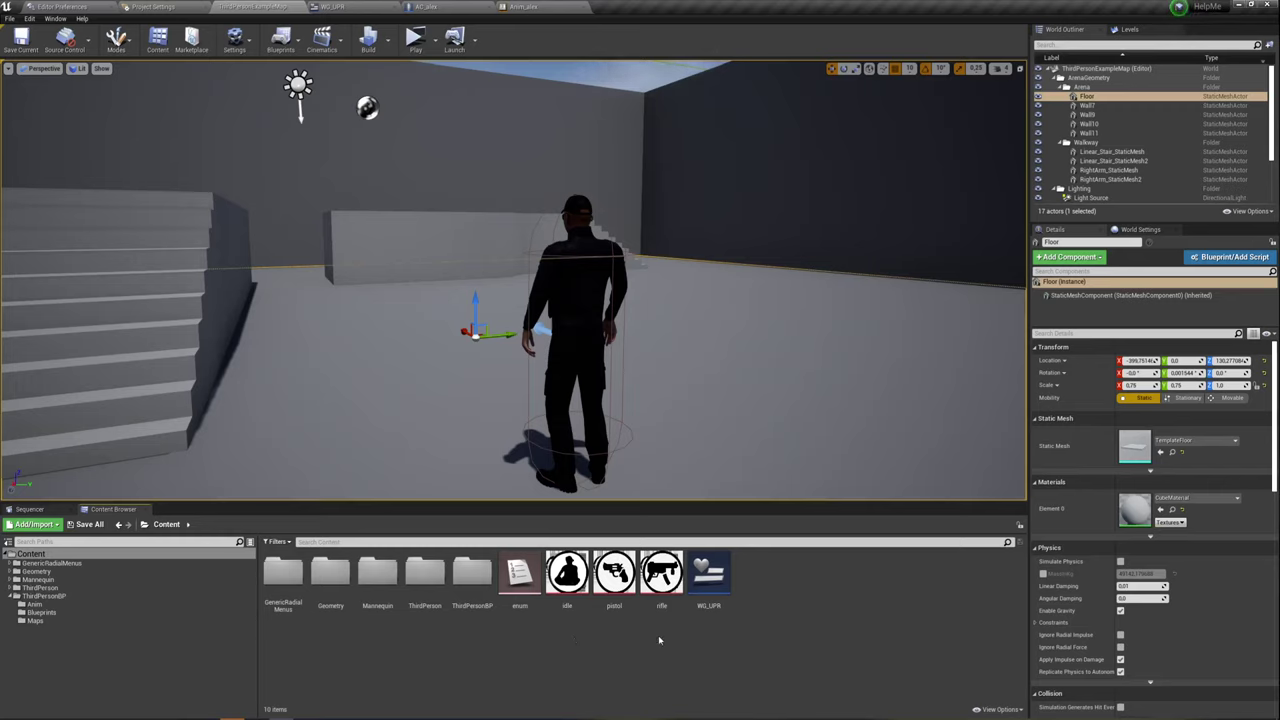
click(529, 579)
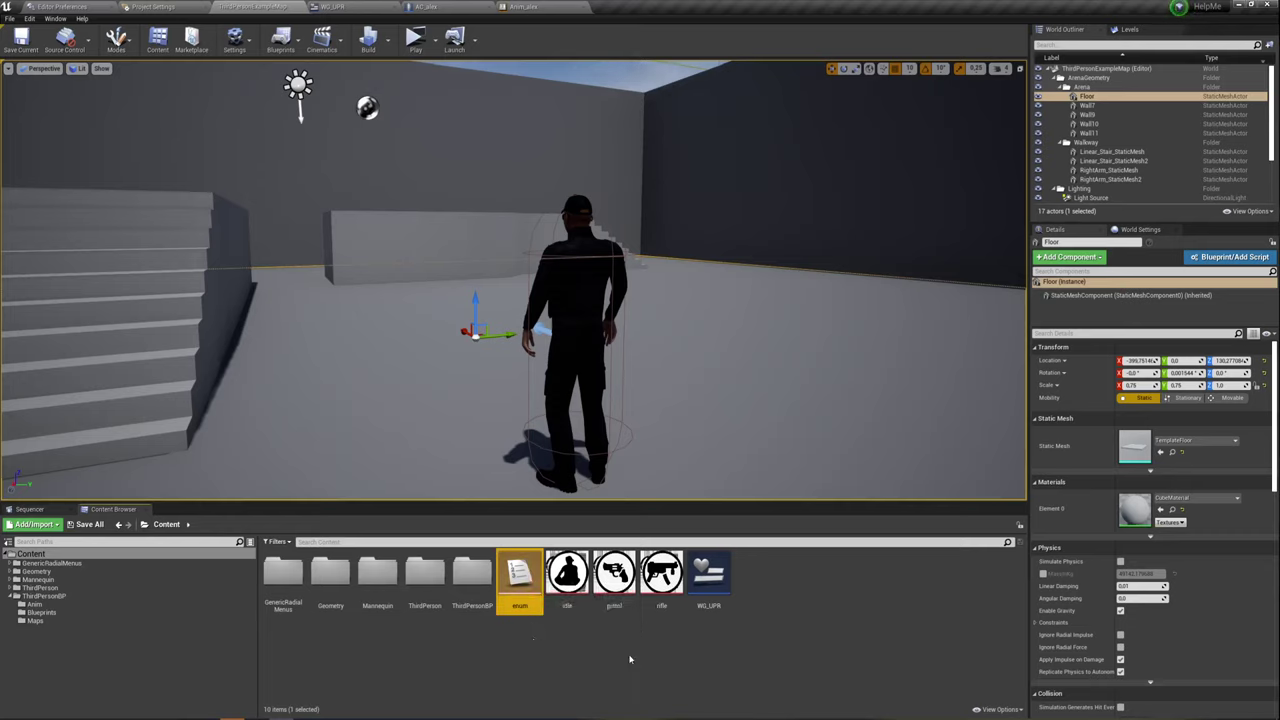
right_click(776, 603)
mouse_move(815, 493)
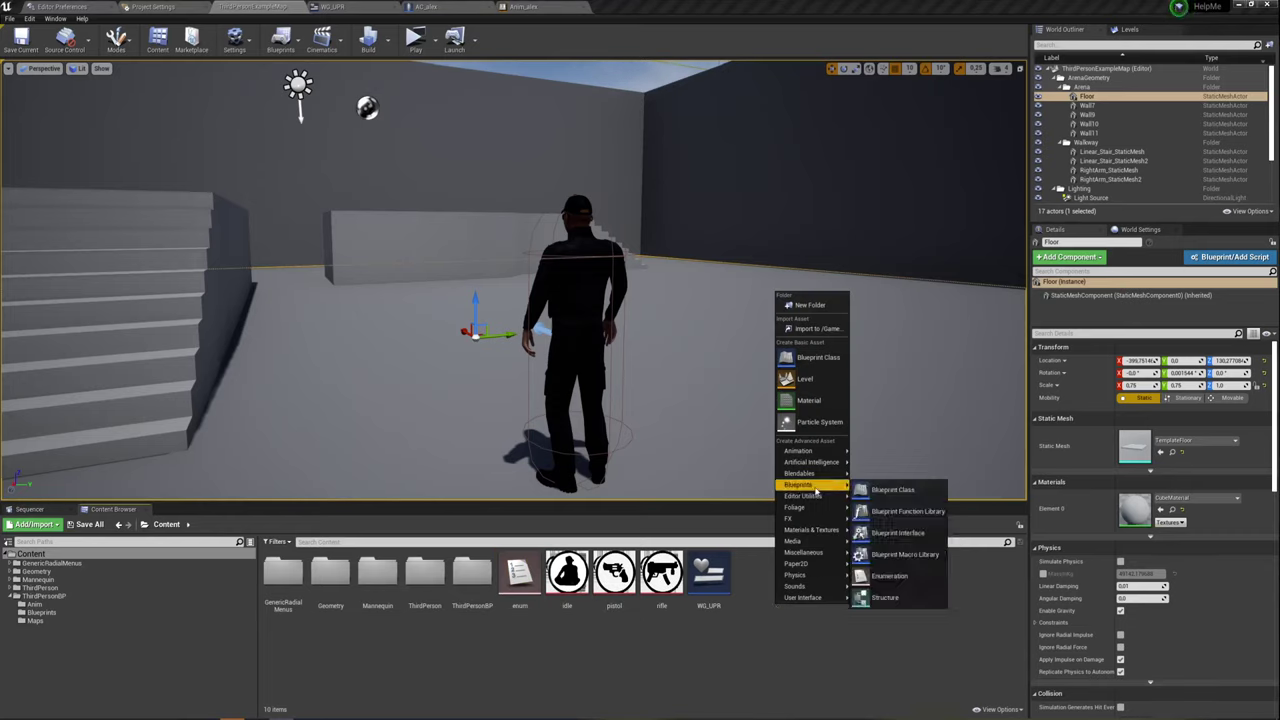
mouse_move(800, 586)
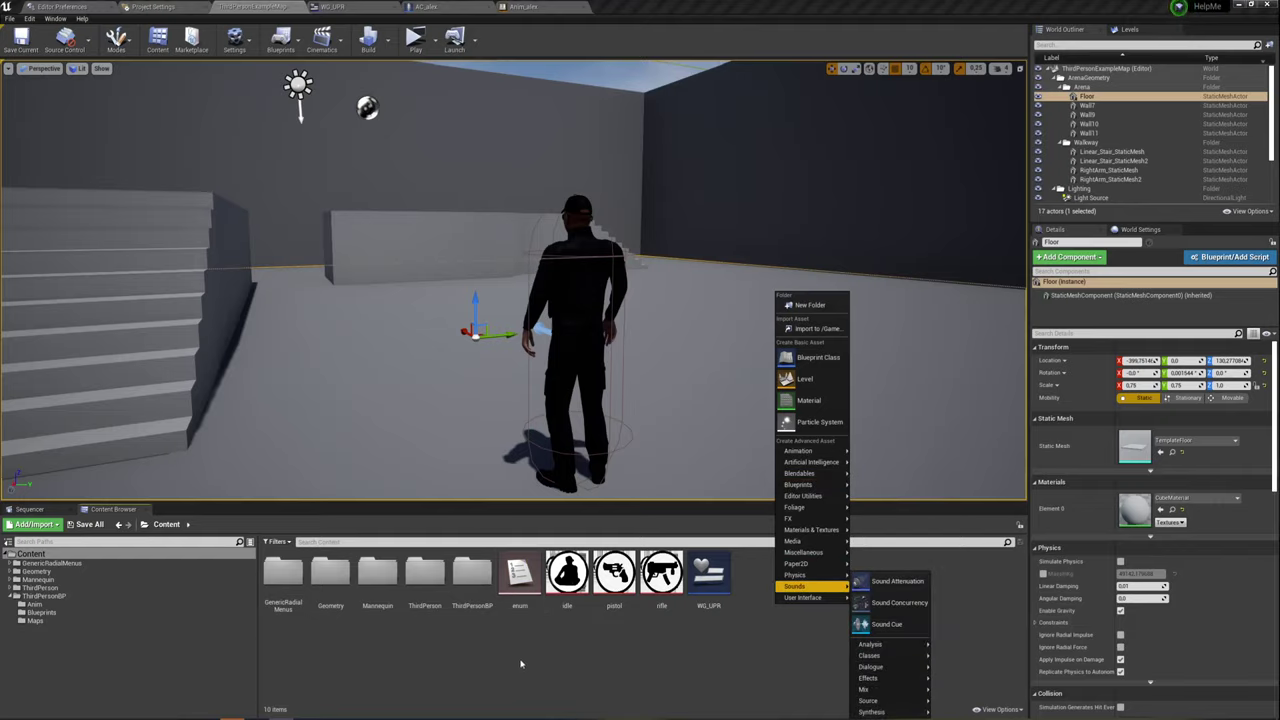
double_click(519, 574)
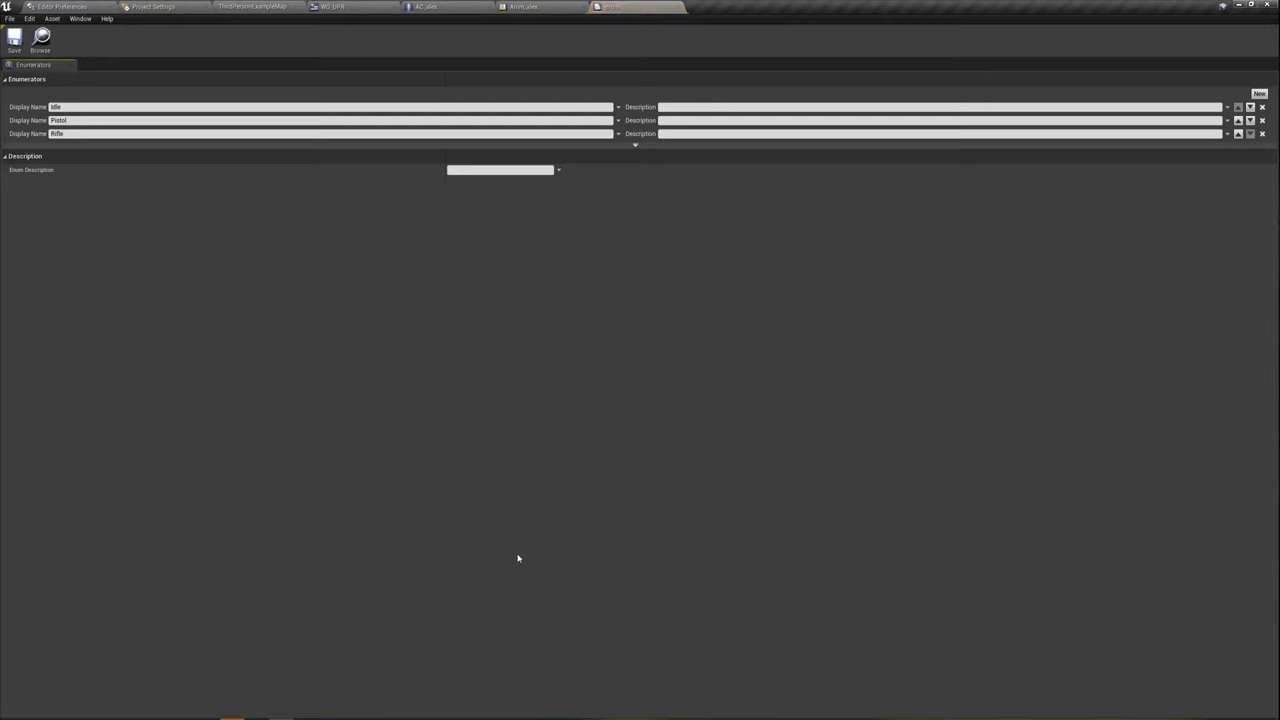
Review the enum's Idle, Pistol and Rifle display names, then close the enum editor
click(55, 107)
click(78, 106)
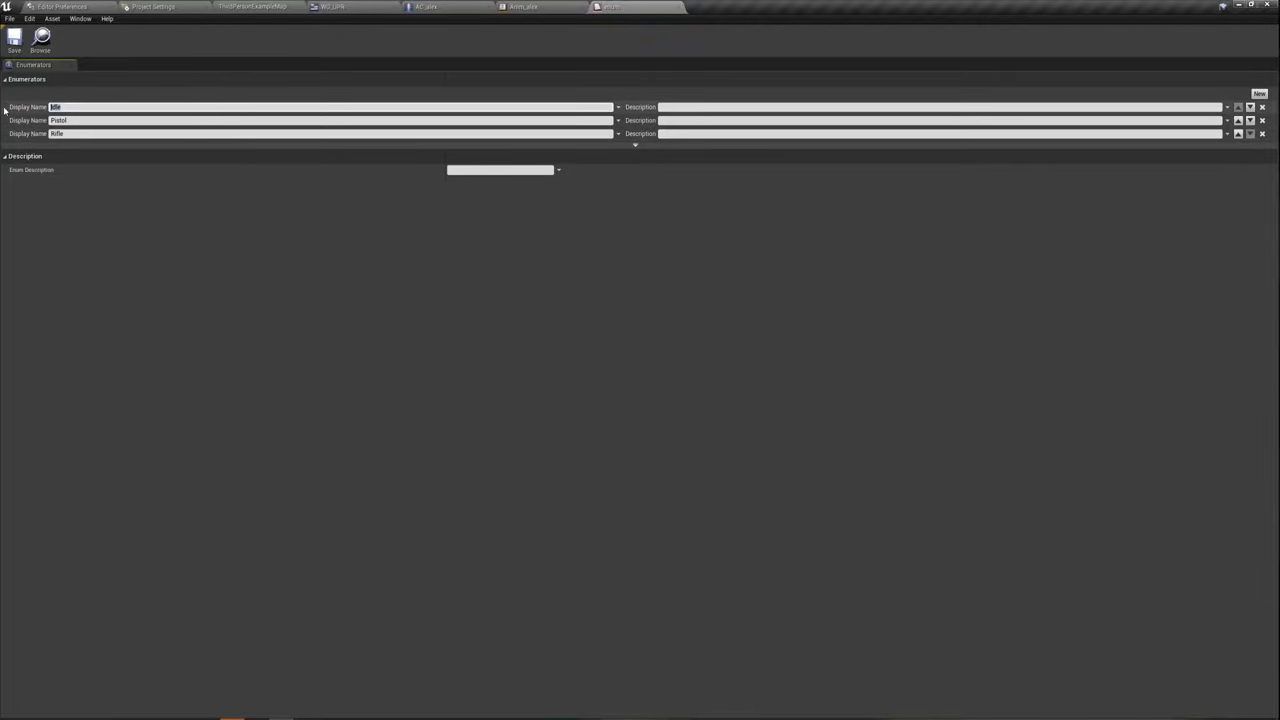
double_click(78, 106)
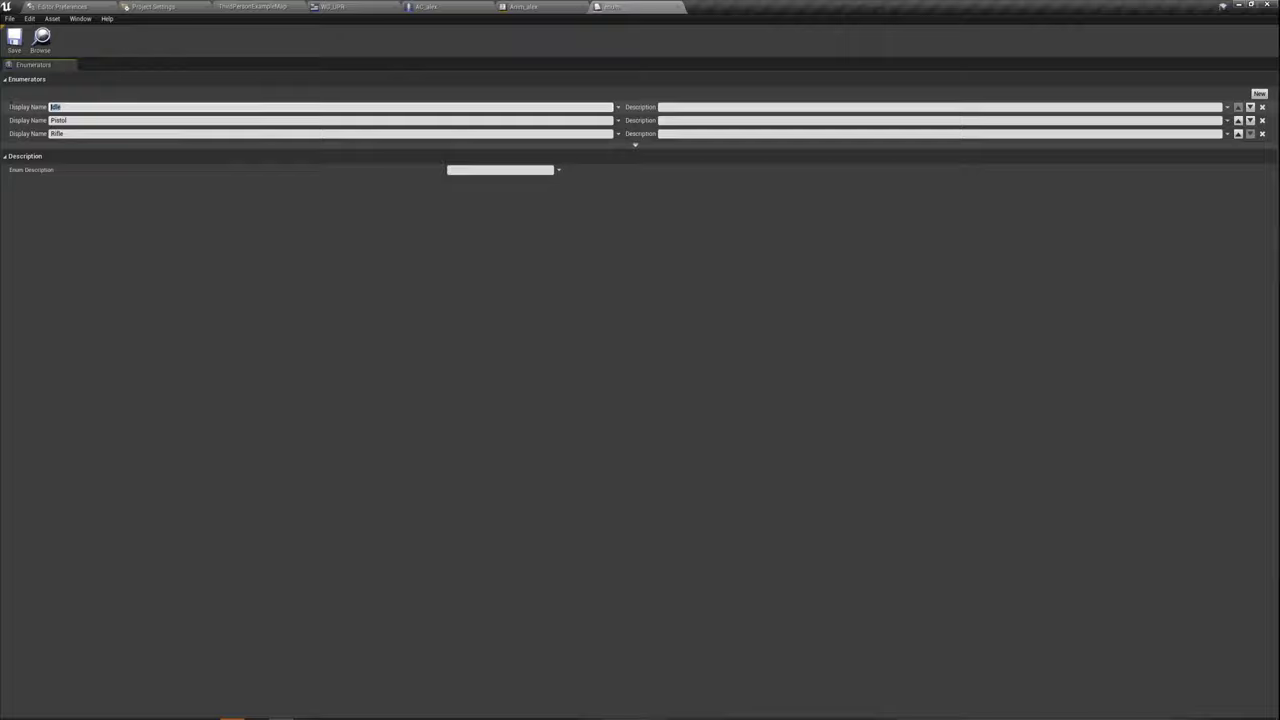
click(59, 122)
click(61, 133)
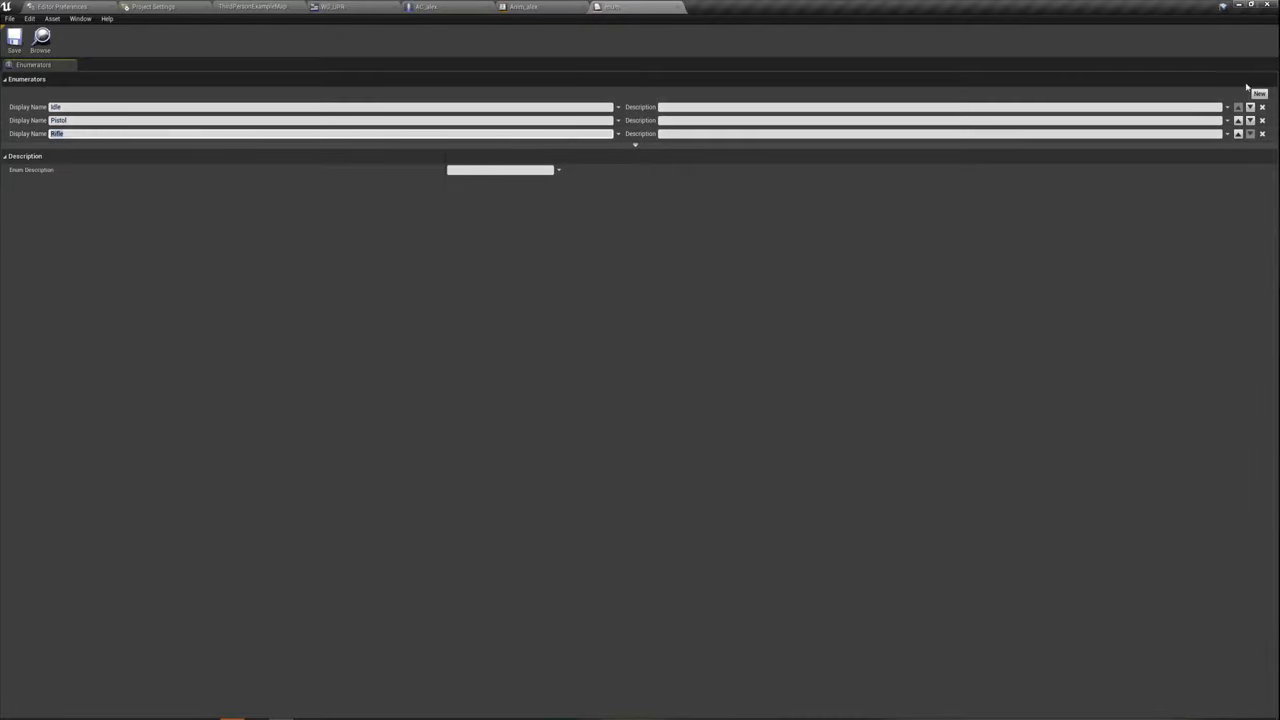
click(14, 40)
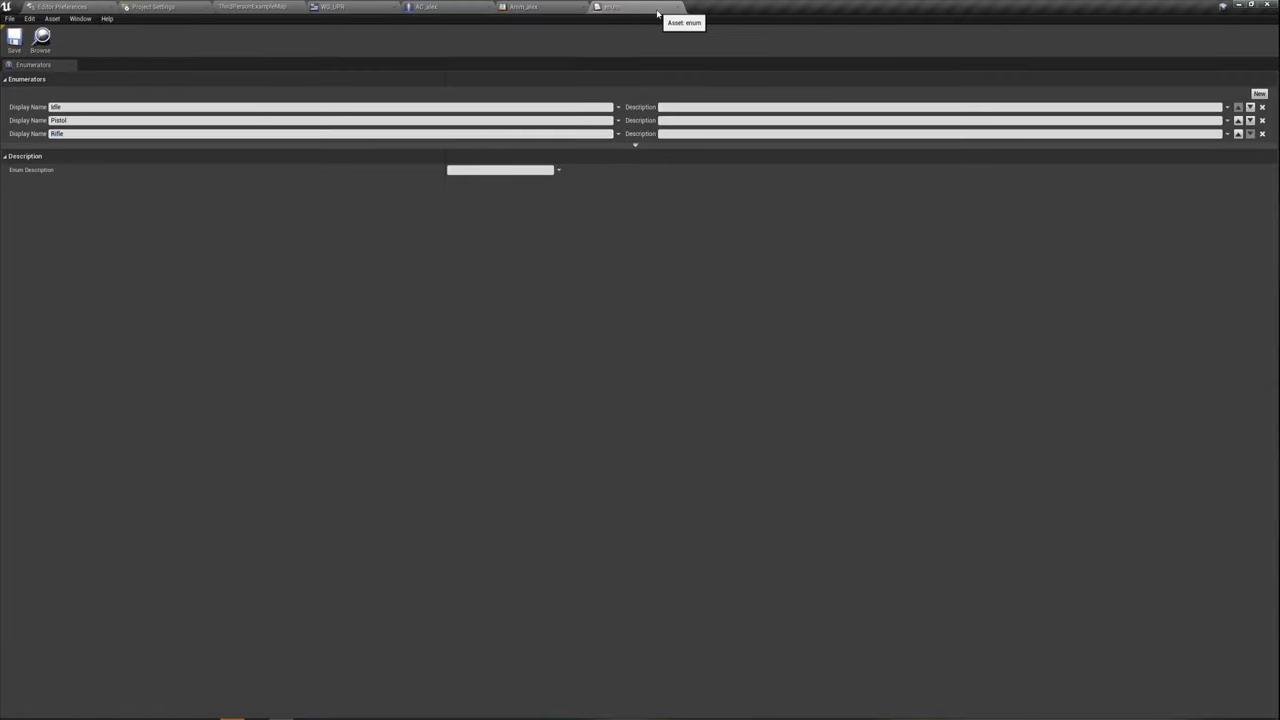
click(677, 8)
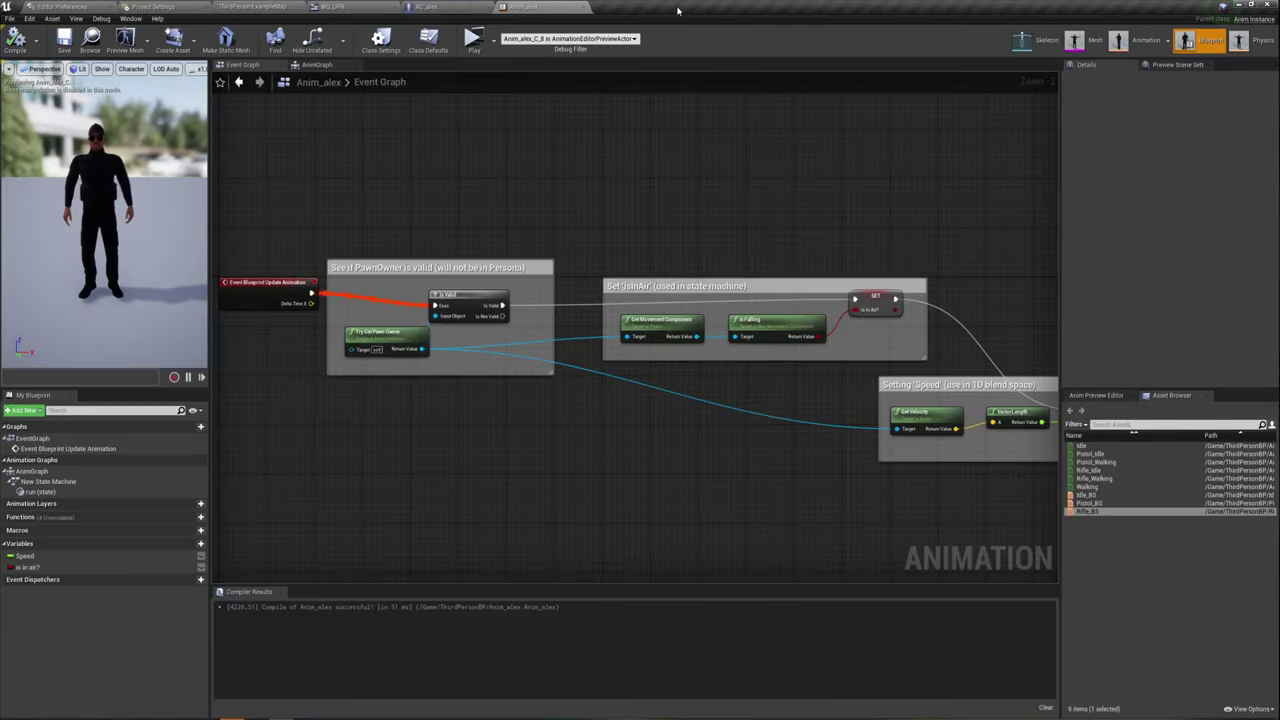
click(255, 7)
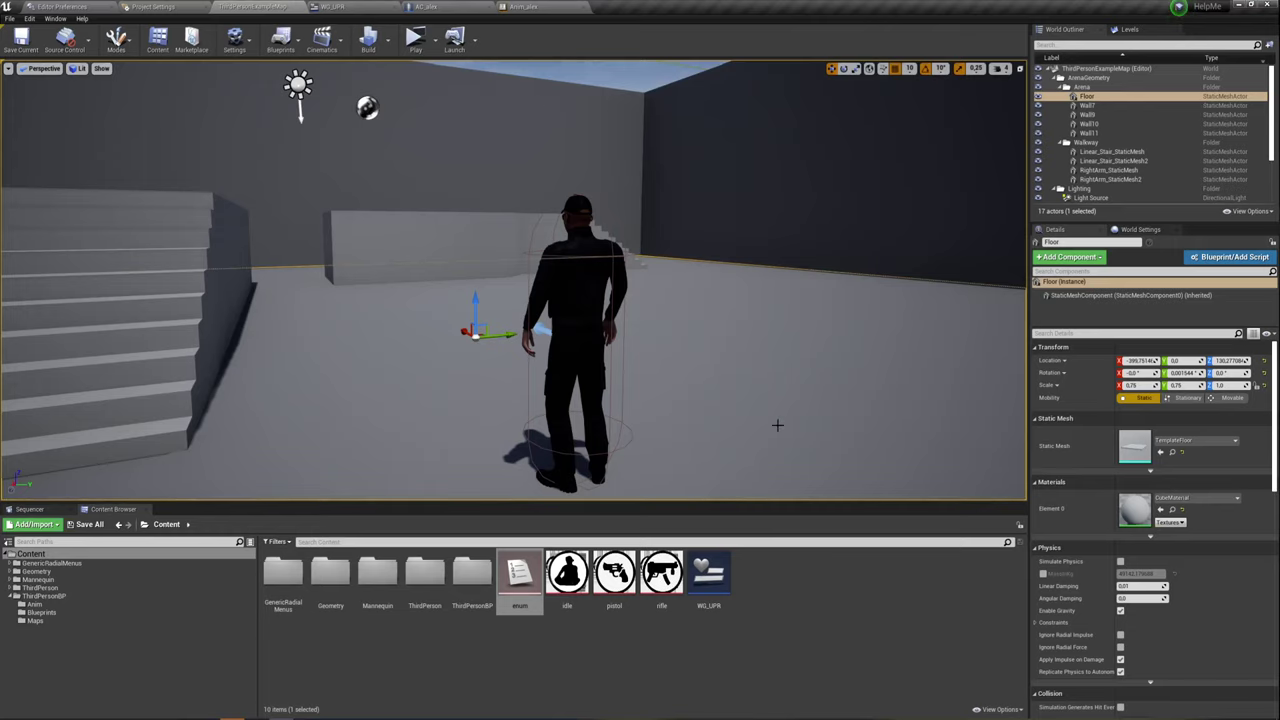
drag(255, 7, 628, 8)
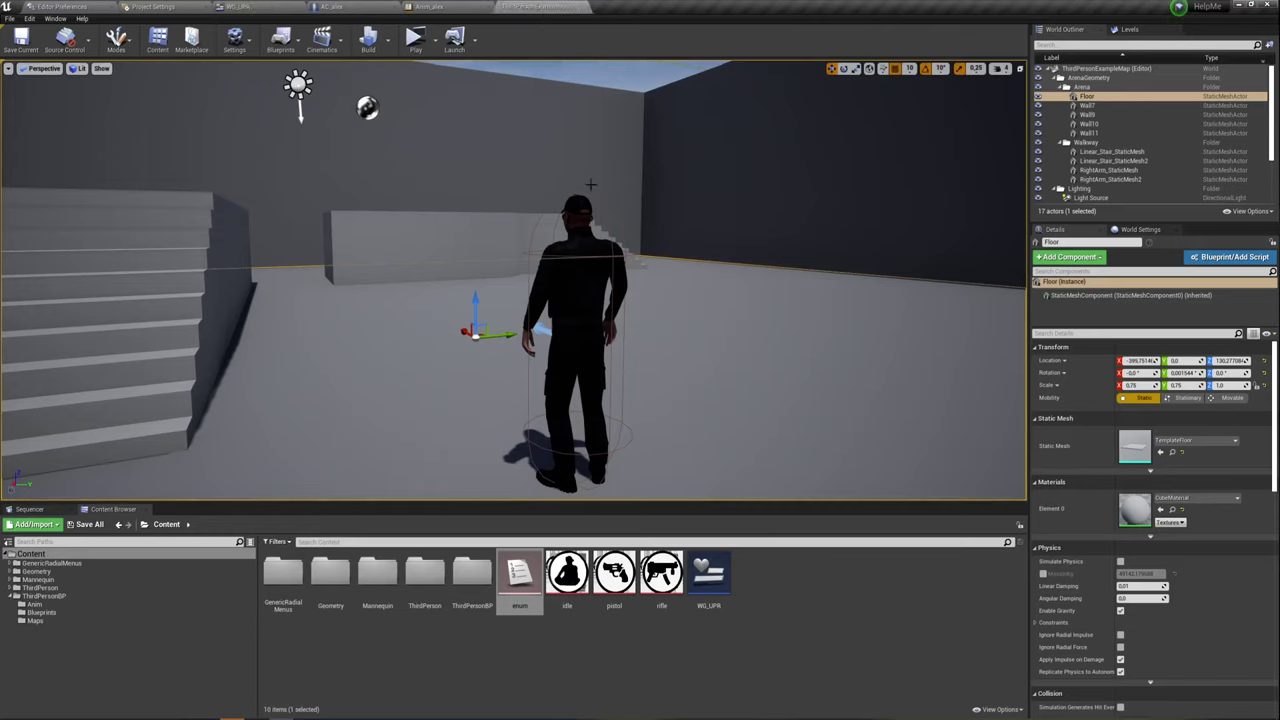
click(771, 640)
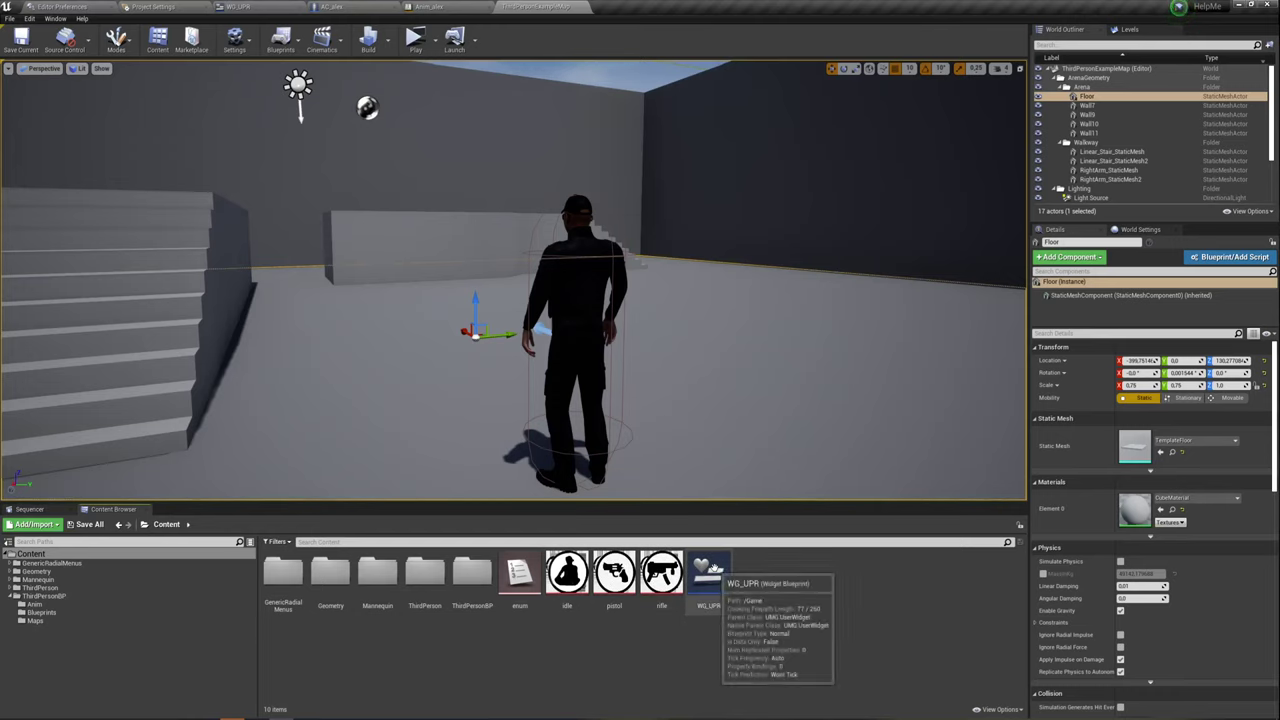
In WG_UPR, line up the idle, pistol and rifle buttons side by side at bottom centre
double_click(707, 572)
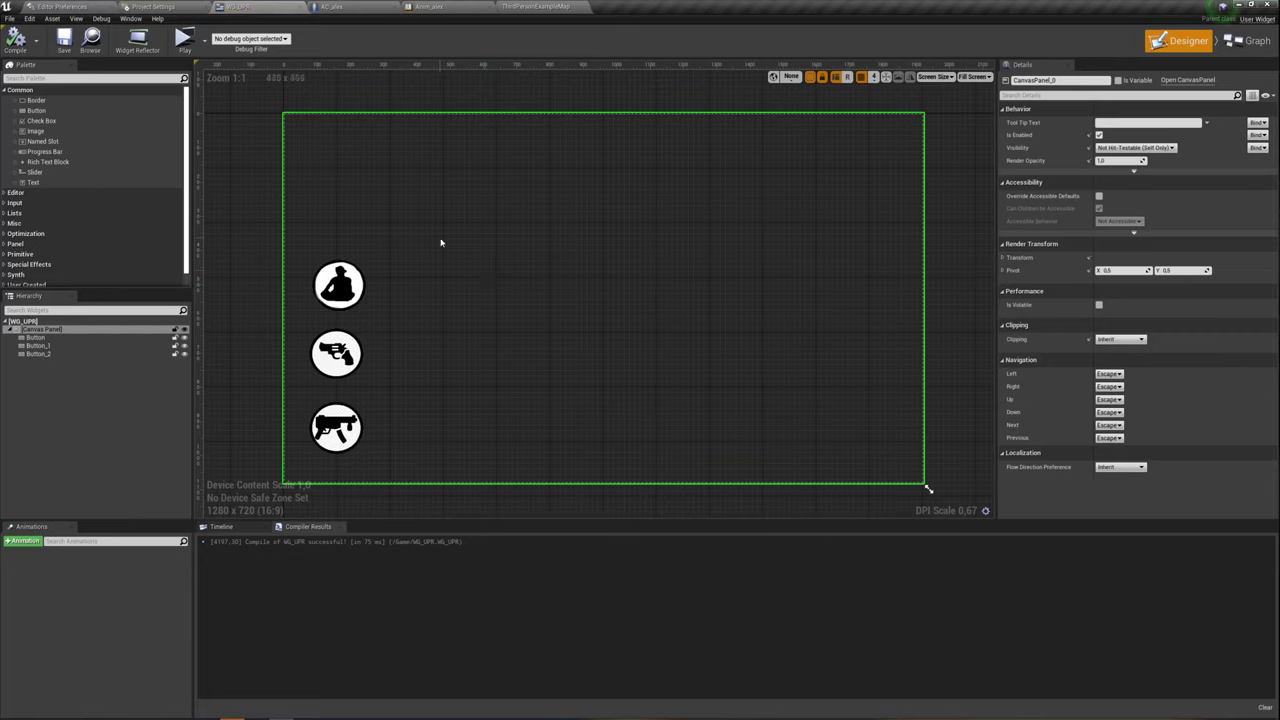
click(338, 285)
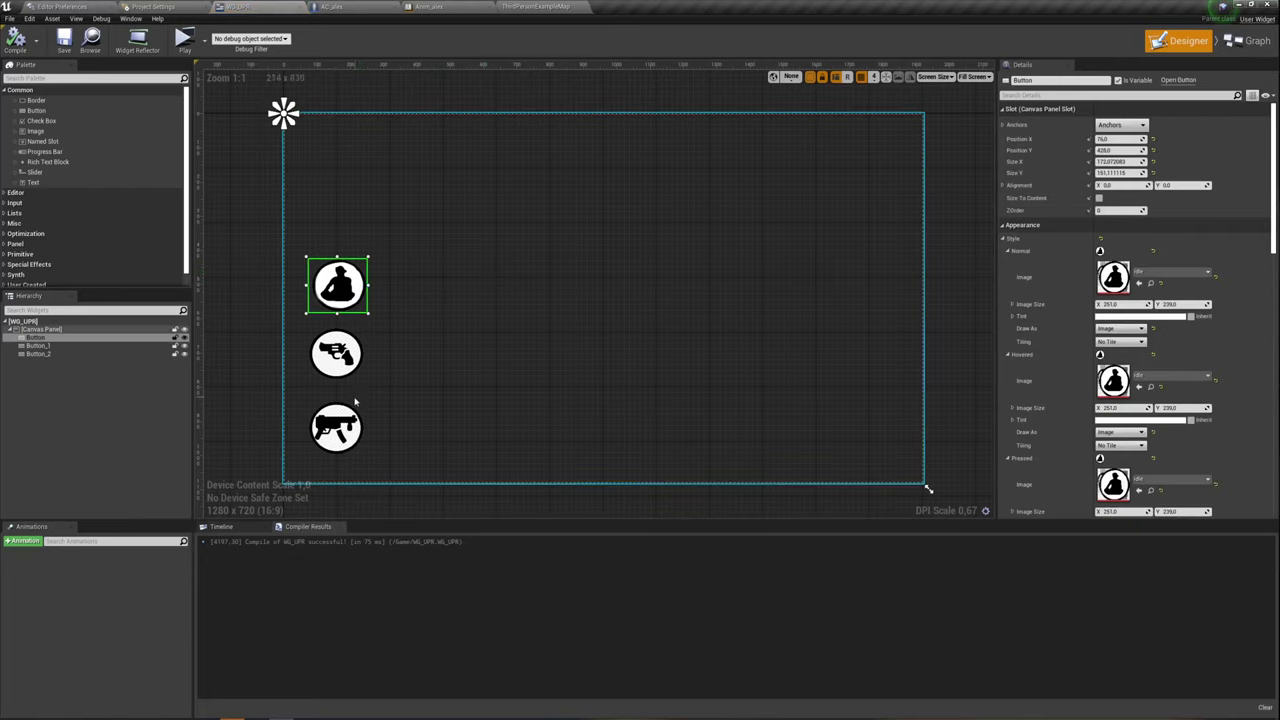
mouse_move(350, 295)
mouse_down()
mouse_move(533, 458)
mouse_move(527, 447)
mouse_up()
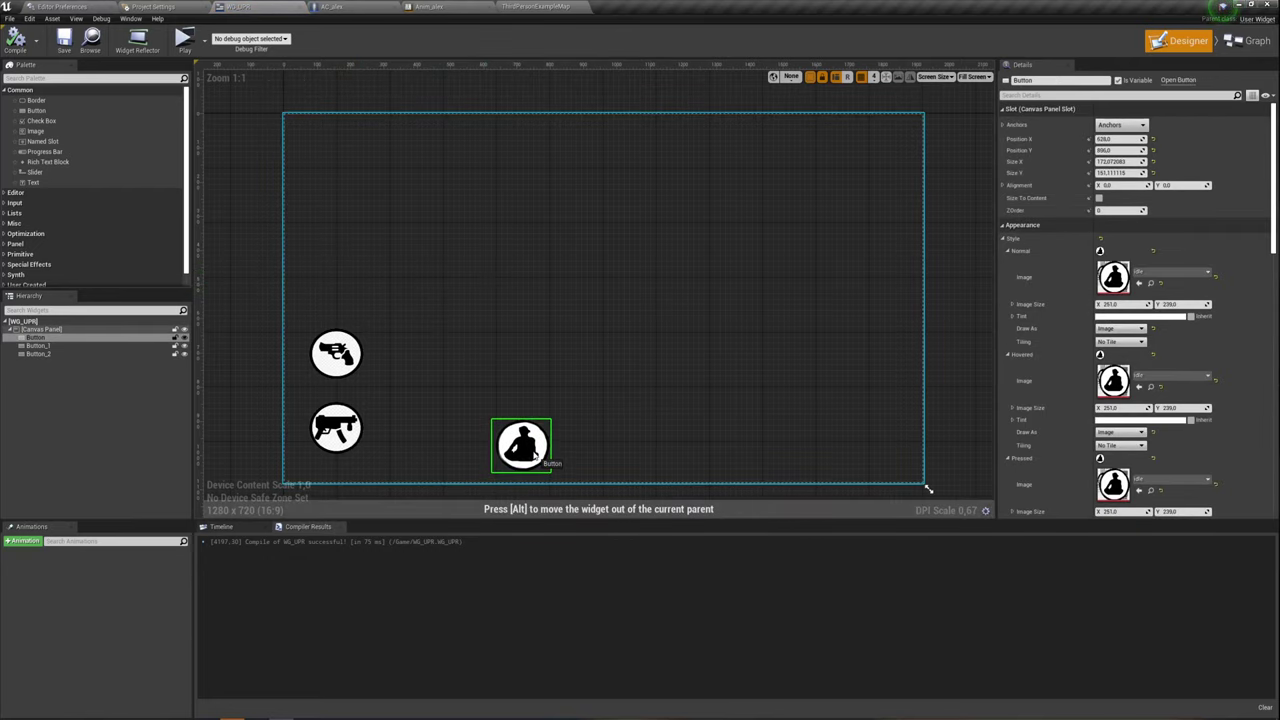
mouse_move(345, 360)
mouse_down()
mouse_move(599, 456)
mouse_move(592, 448)
mouse_up()
mouse_move(348, 436)
mouse_down()
mouse_move(683, 448)
mouse_move(676, 457)
mouse_up()
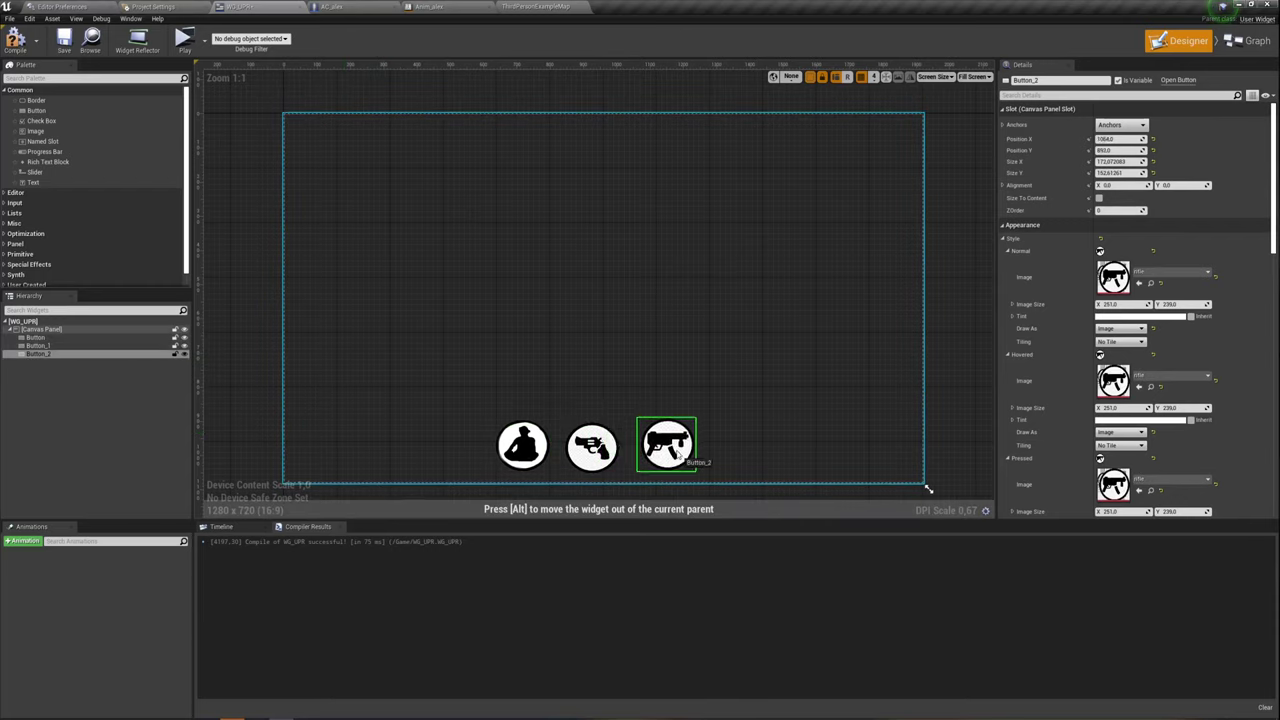
click(775, 363)
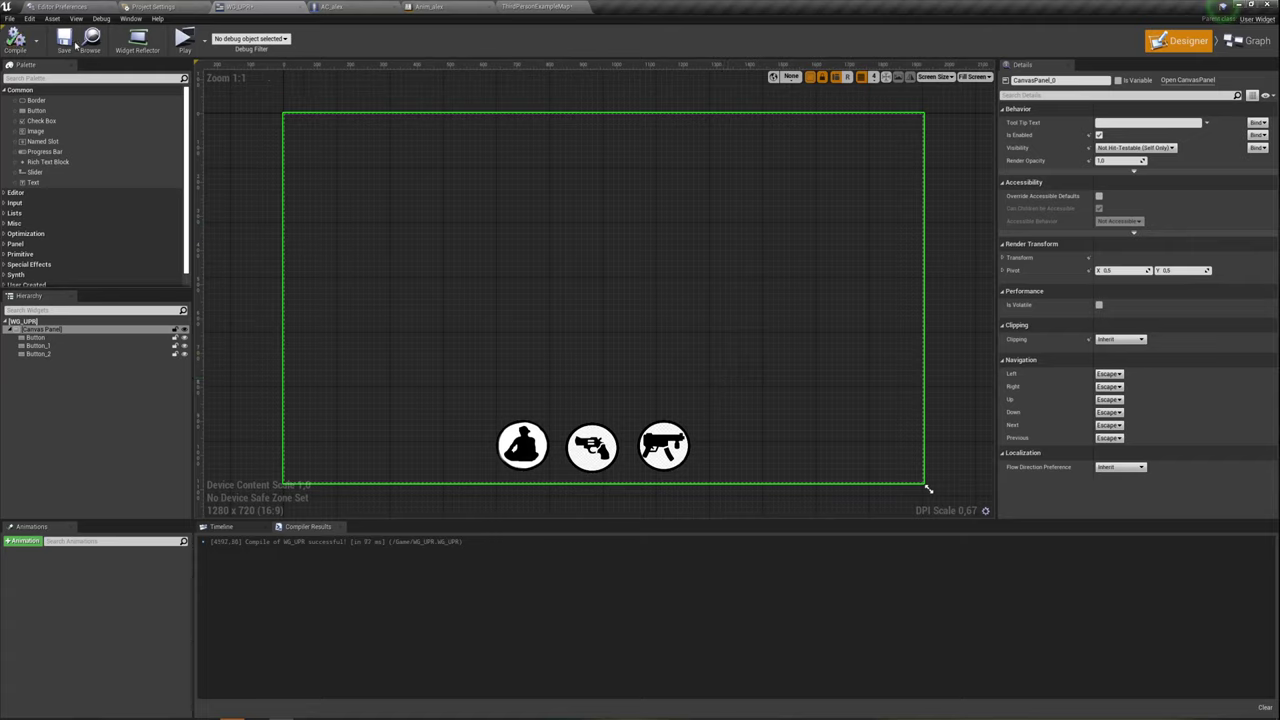
In AC_alex's My Blueprint panel, delete the Anim_Enum and WG_UPR variables
click(355, 10)
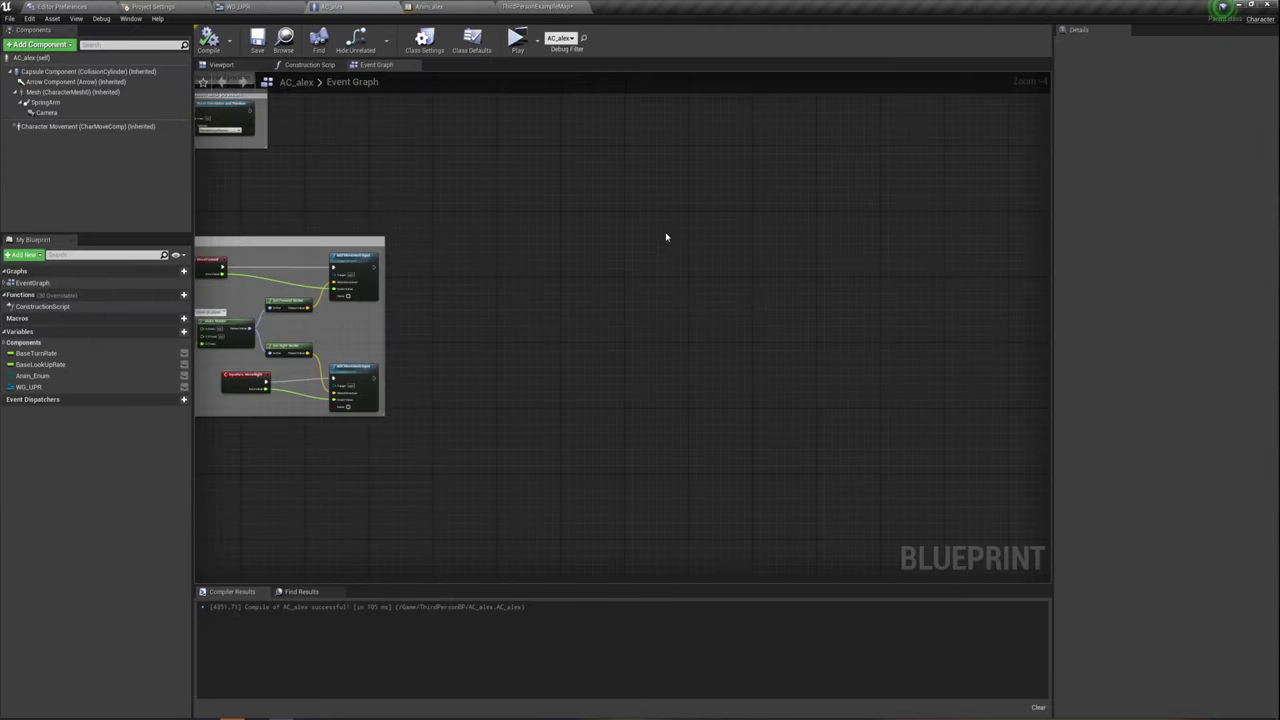
right_drag(577, 322, 632, 365)
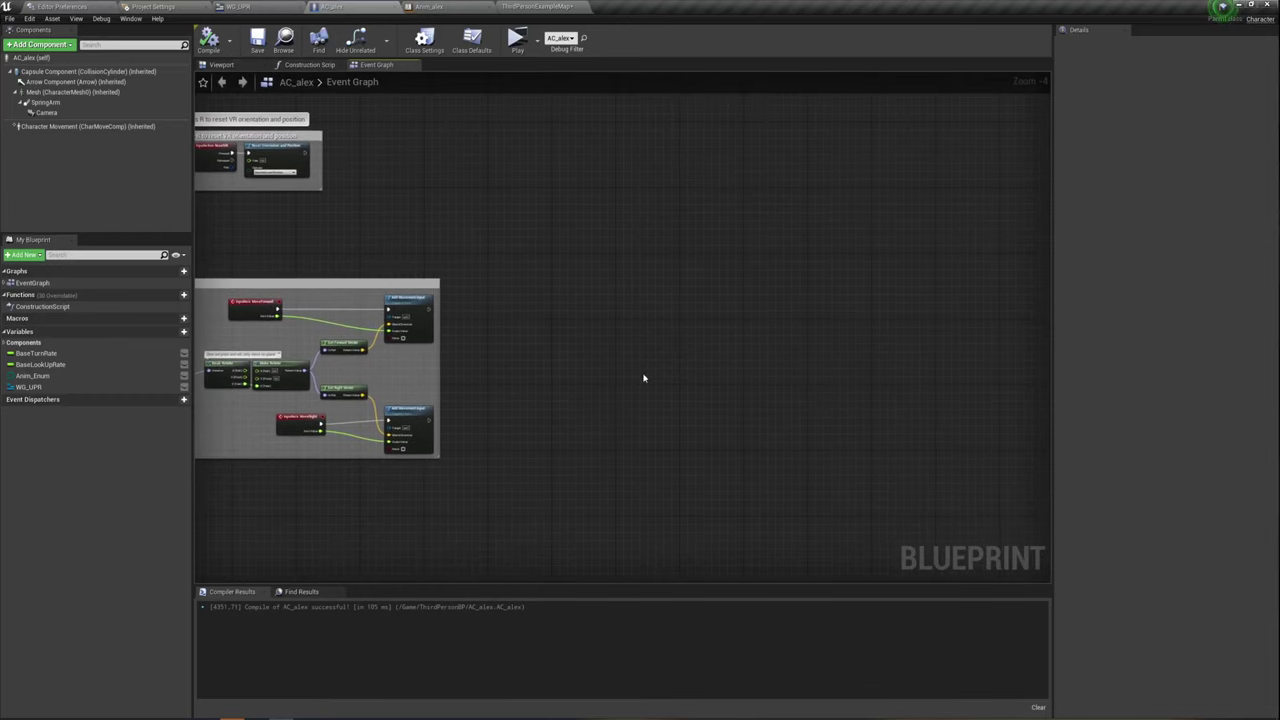
click(30, 376)
key(Delete)
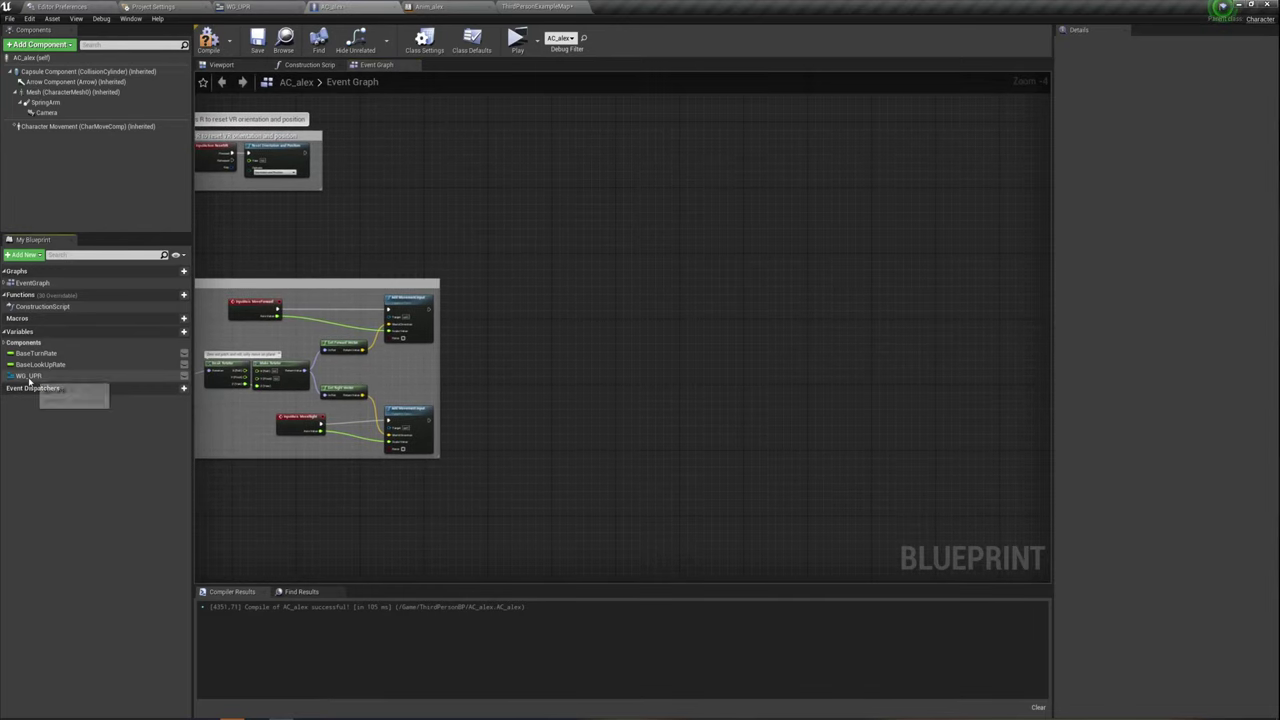
click(30, 376)
key(Delete)
right_drag(548, 340, 558, 397)
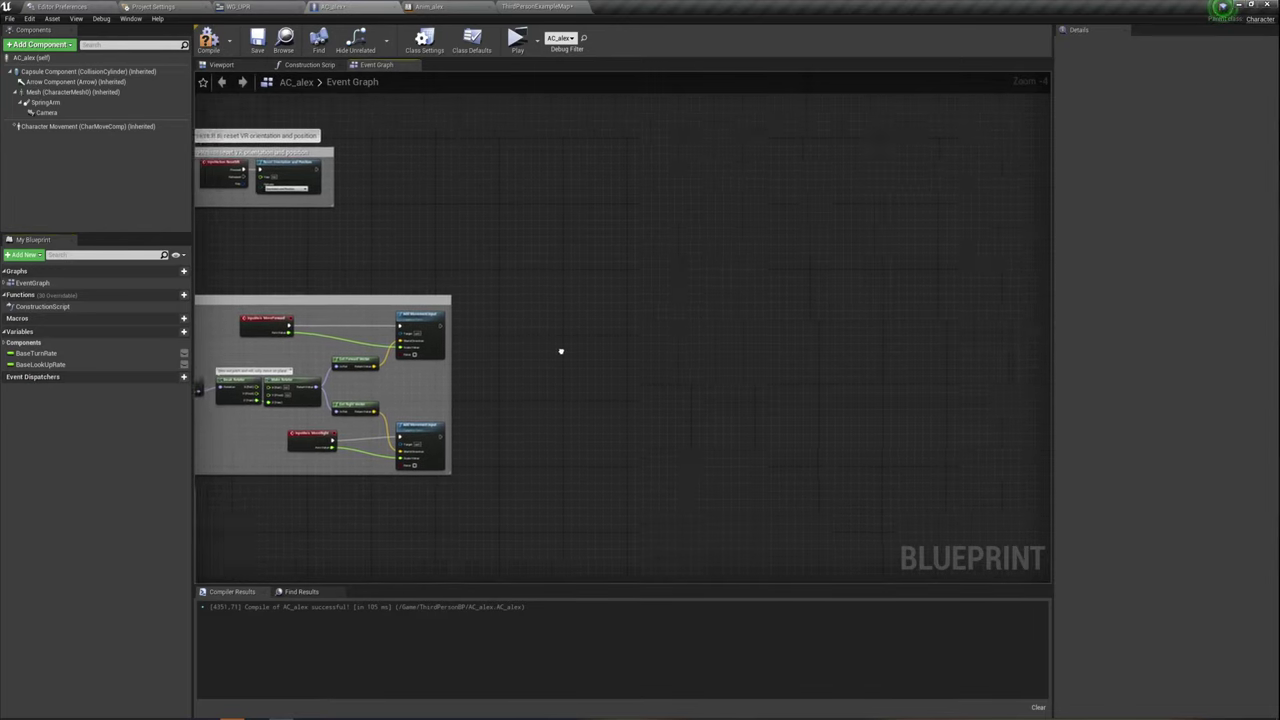
scroll(558, 397, up, 1)
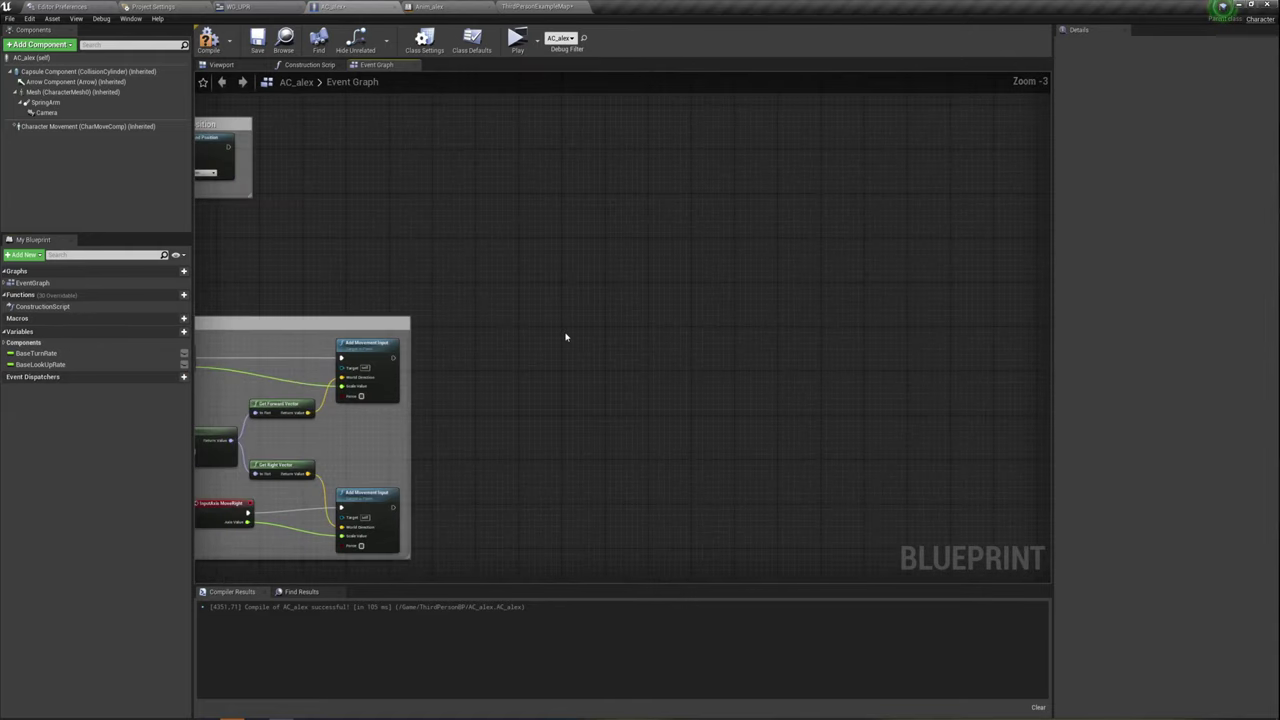
mouse_move(566, 337)
right_down()
mouse_move(558, 370)
mouse_move(604, 376)
right_up()
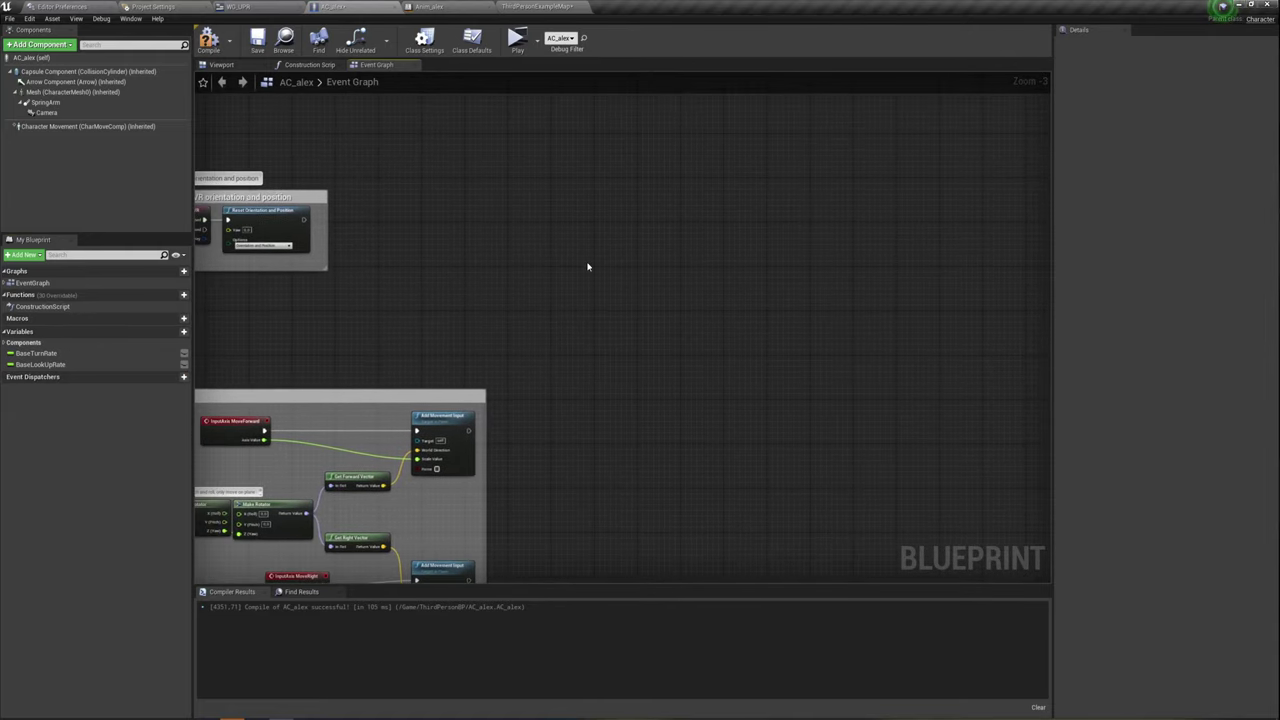
Add an Event BeginPlay node to the AC_alex graph
right_click(556, 212)
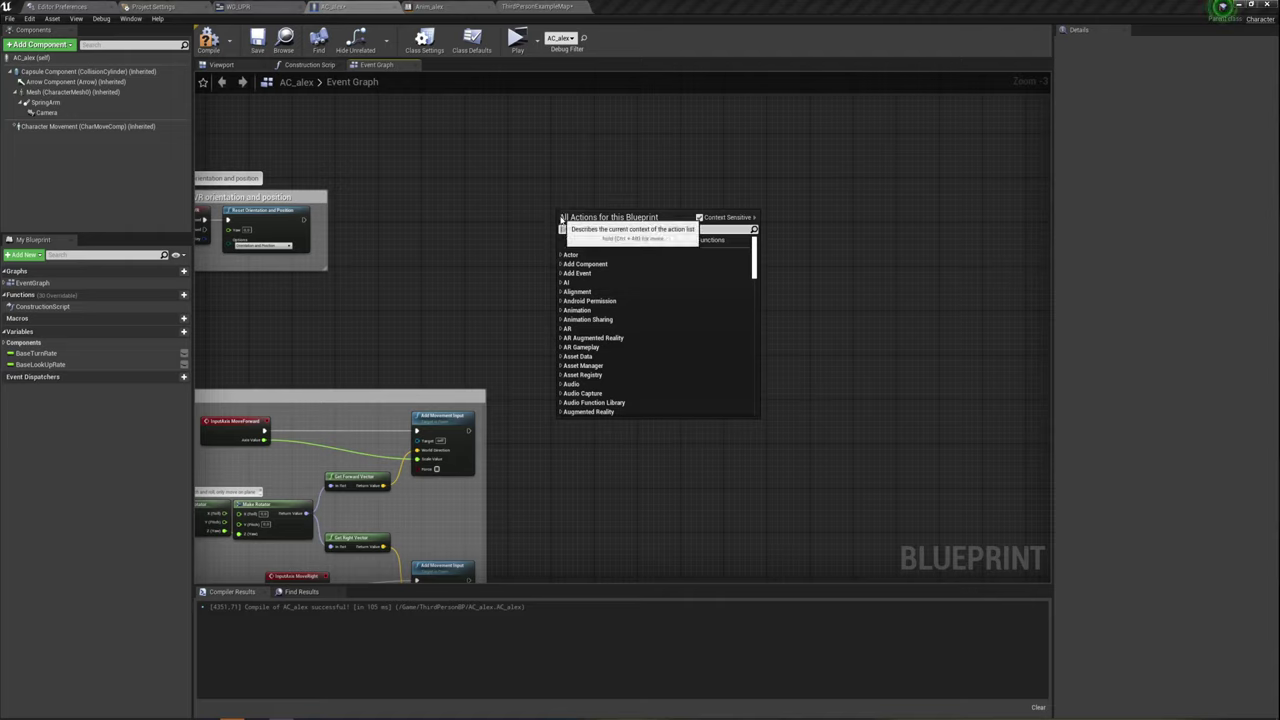
text(begin)
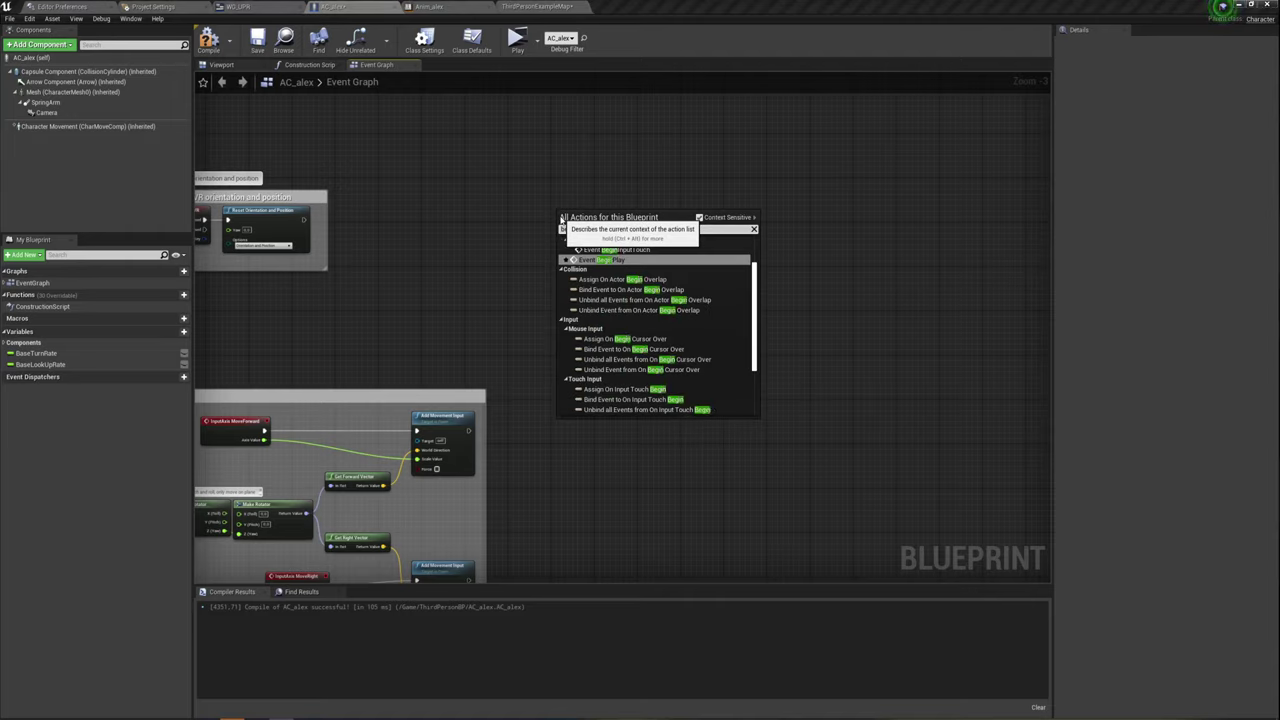
key(Return)
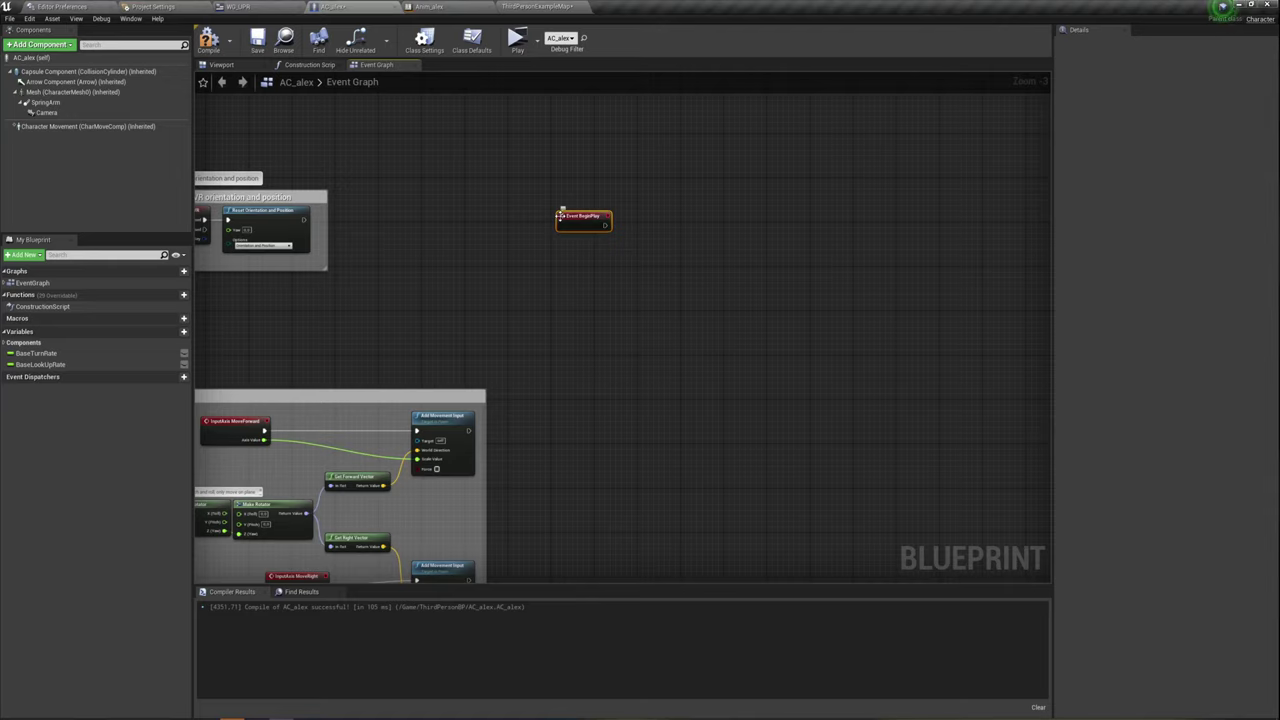
scroll(627, 245, up, 3)
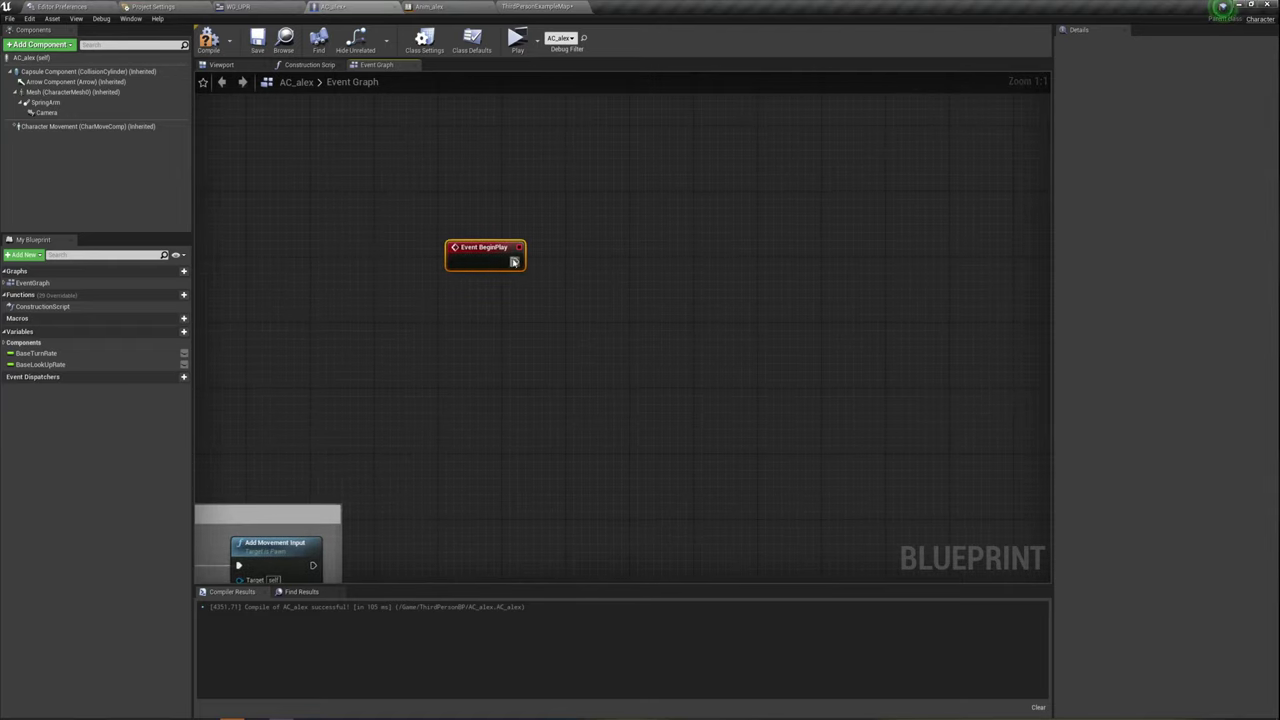
mouse_move(536, 256)
mouse_down()
mouse_move(672, 211)
mouse_move(370, 253)
mouse_up()
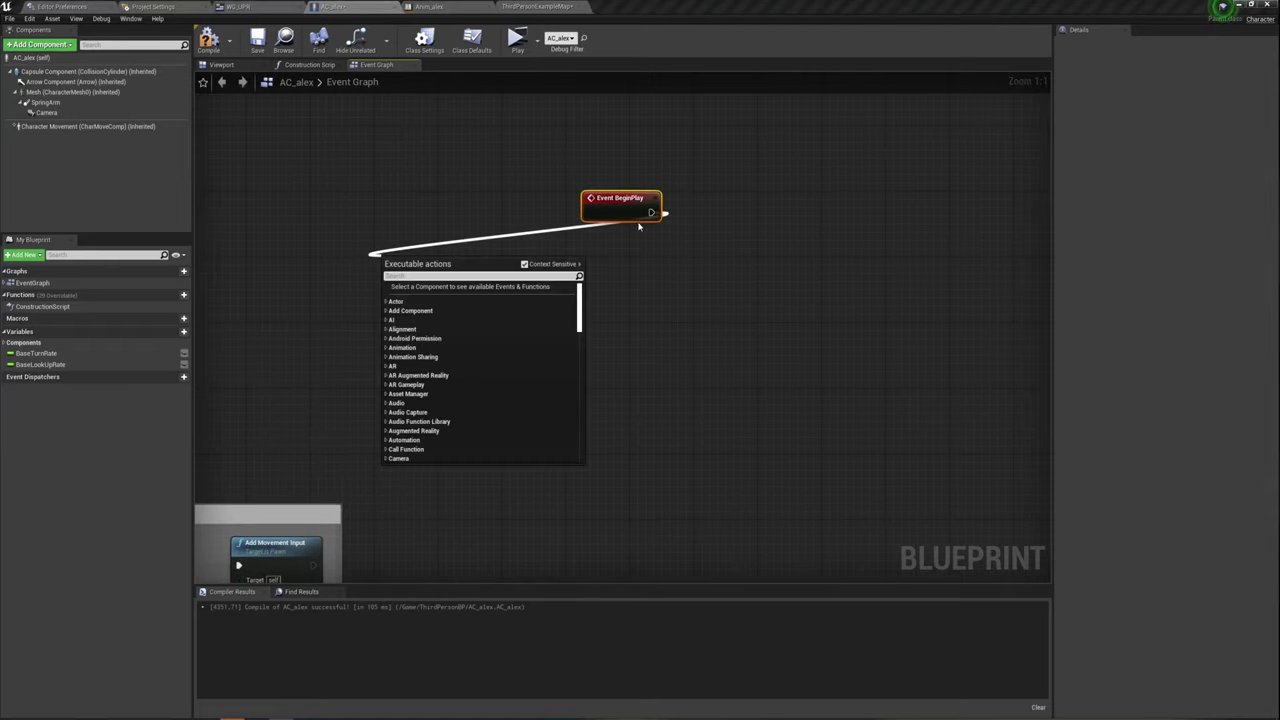
Add a Create Widget node after BeginPlay with its class set to WG_UPR
text(create w)
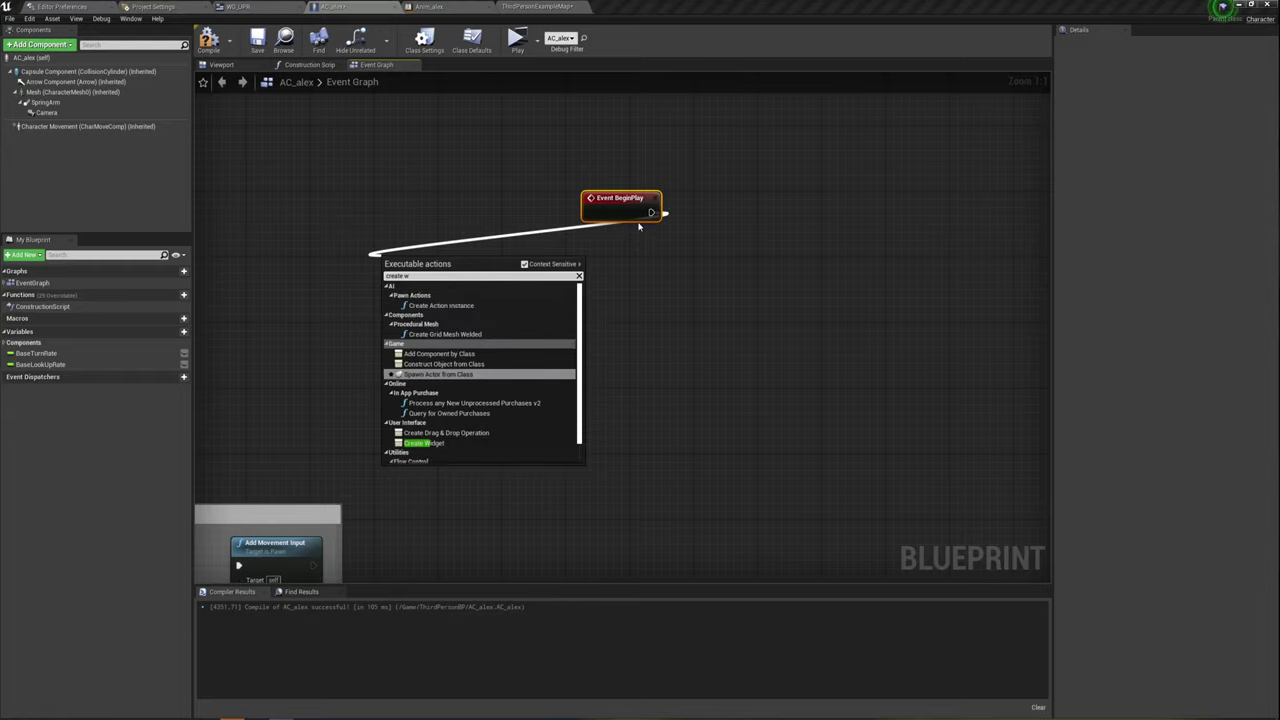
text(idget)
key(Return)
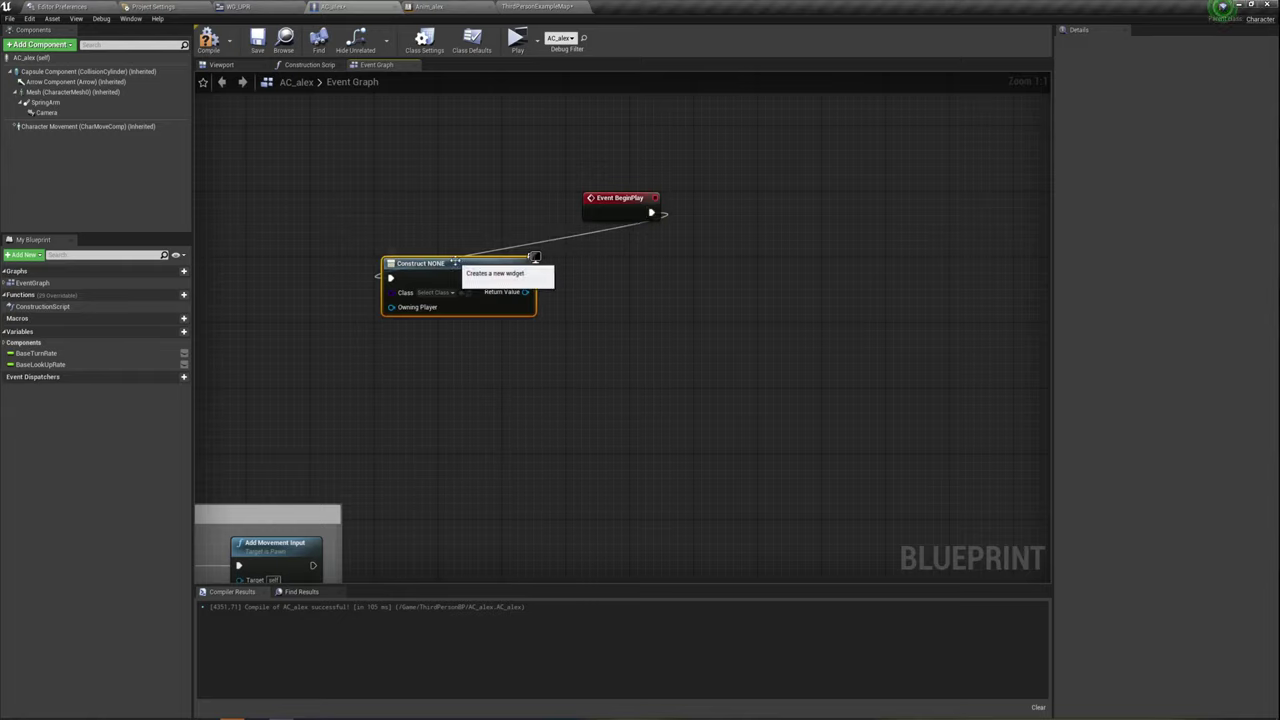
drag(458, 265, 745, 200)
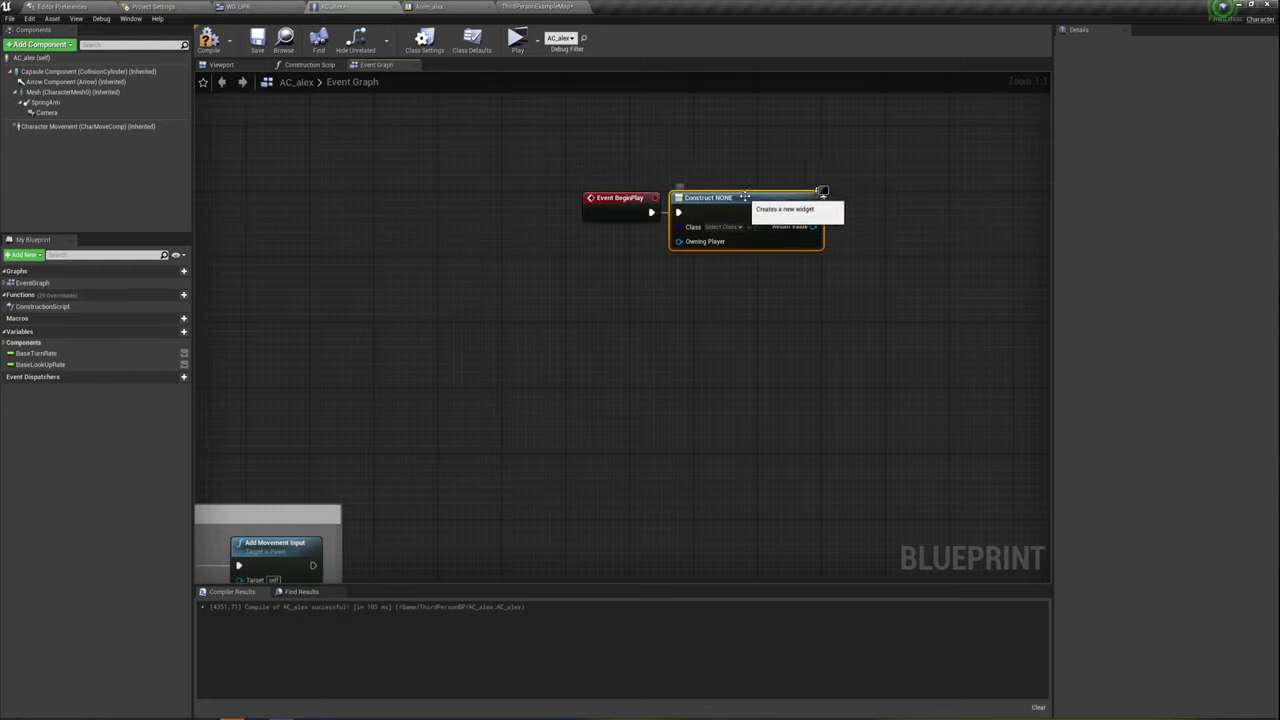
click(724, 227)
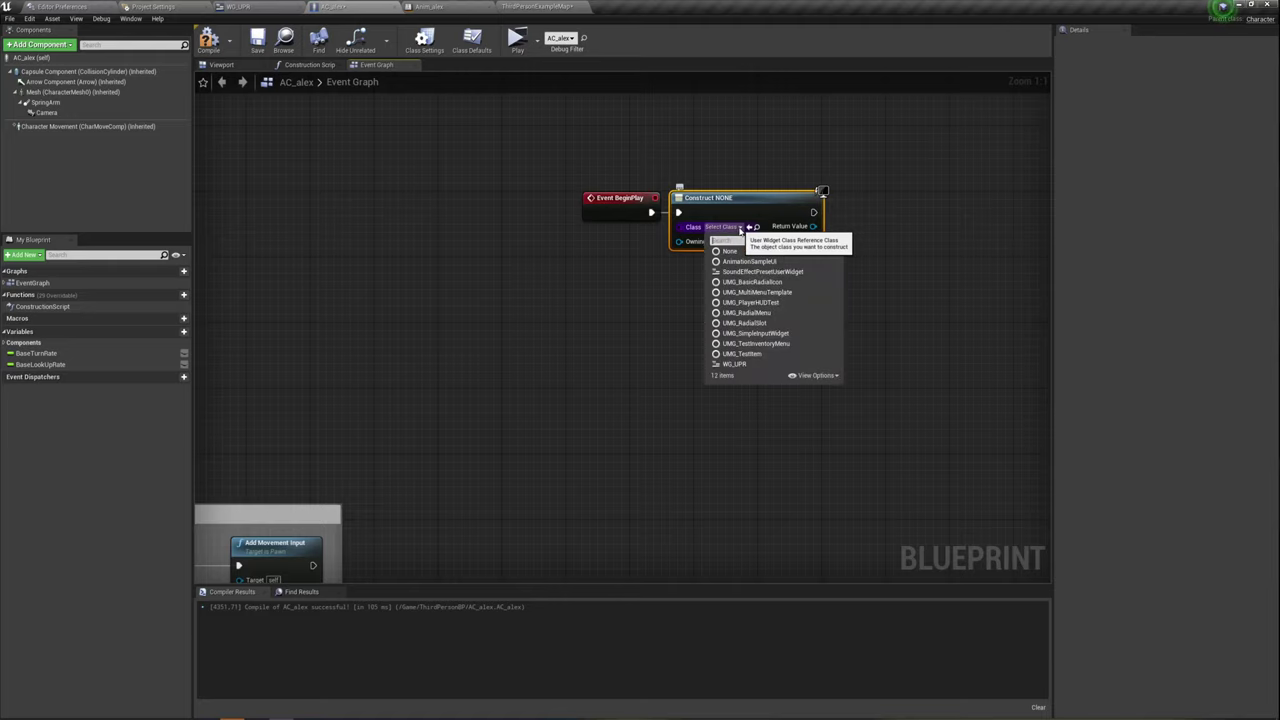
click(737, 364)
right_drag(879, 300, 717, 320)
drag(297, 310, 575, 238)
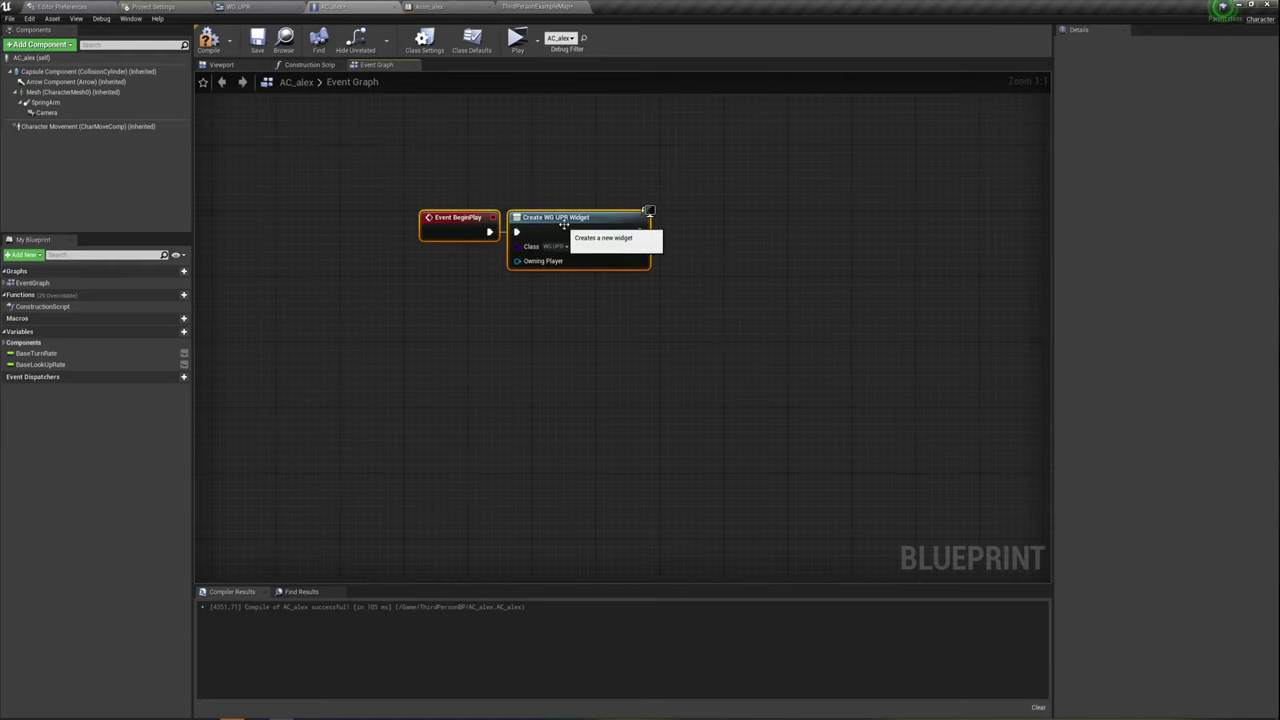
right_drag(682, 282, 707, 281)
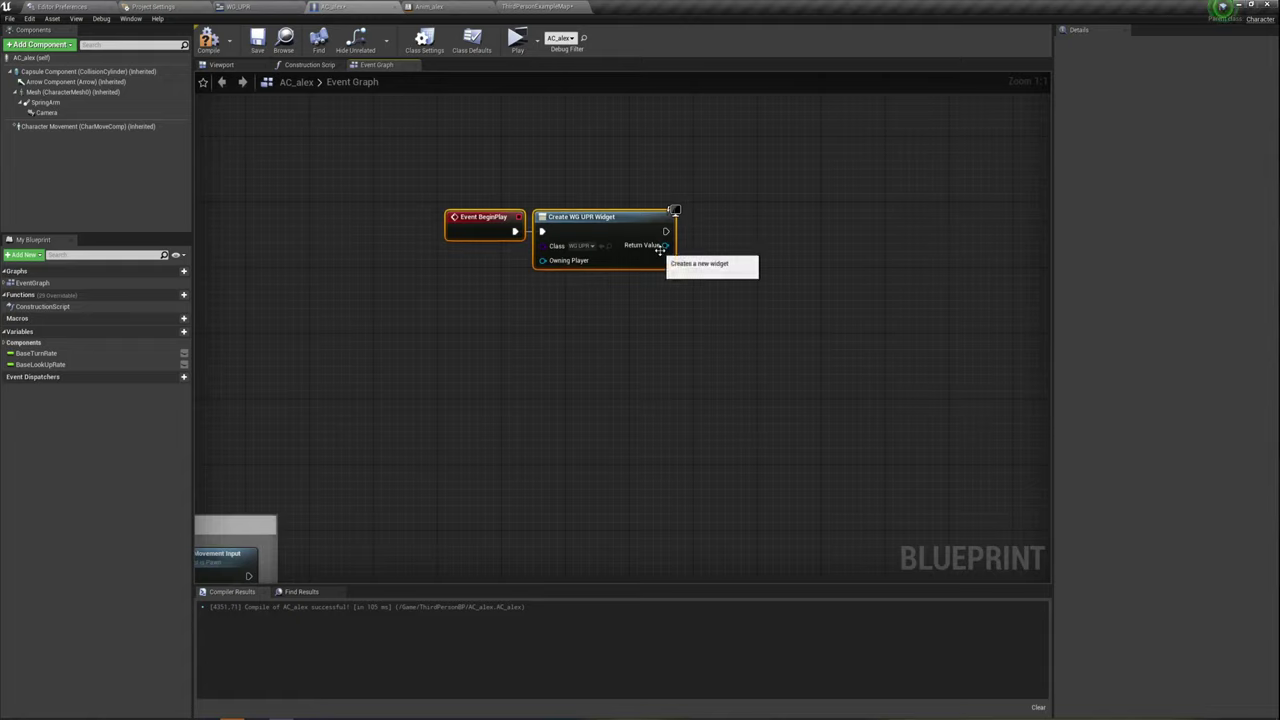
Promote the widget's Return Value to a new variable named WG_UPR and tidy the nodes
drag(664, 245, 722, 250)
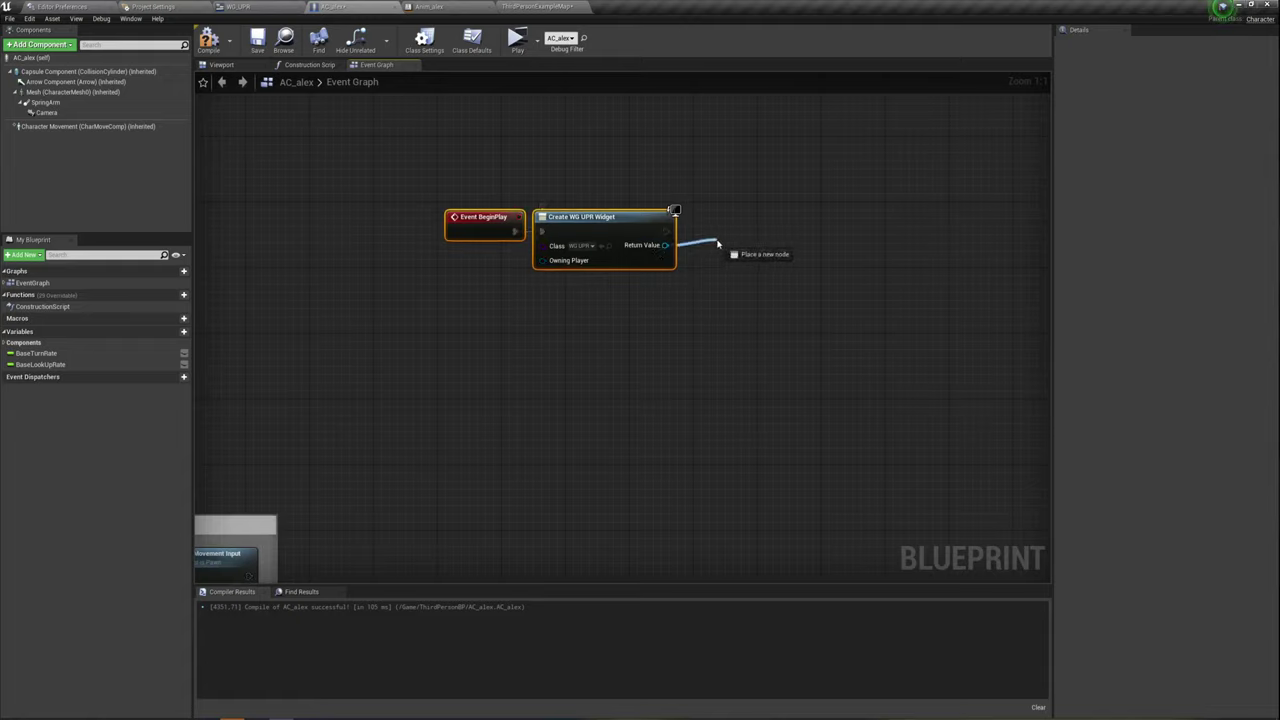
click(771, 297)
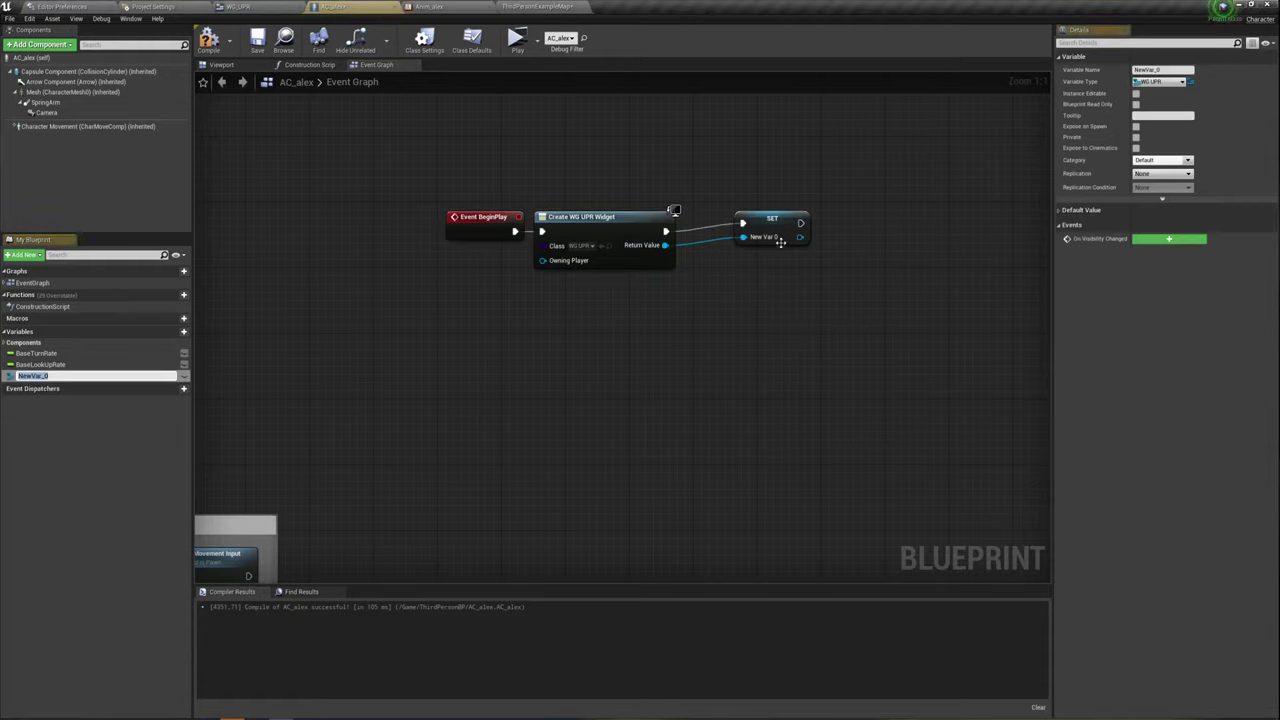
text(W)
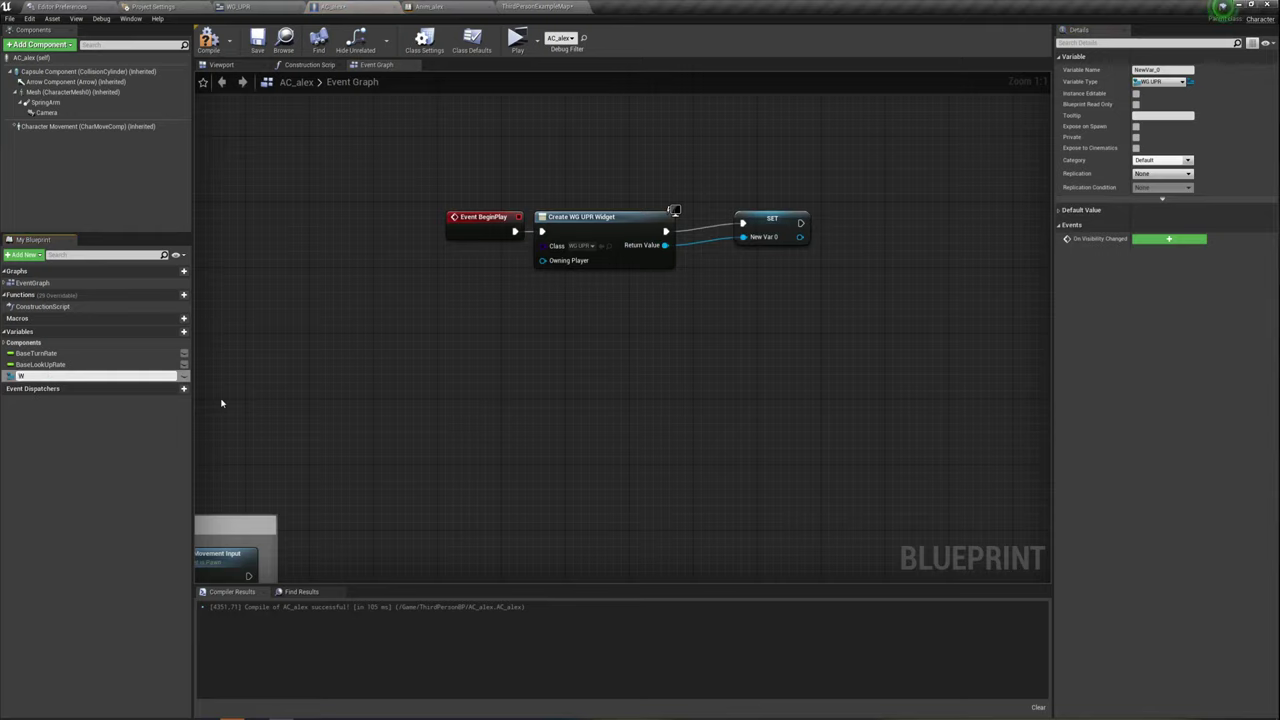
text(G_)
text(_)
text(UPR)
key(Return)
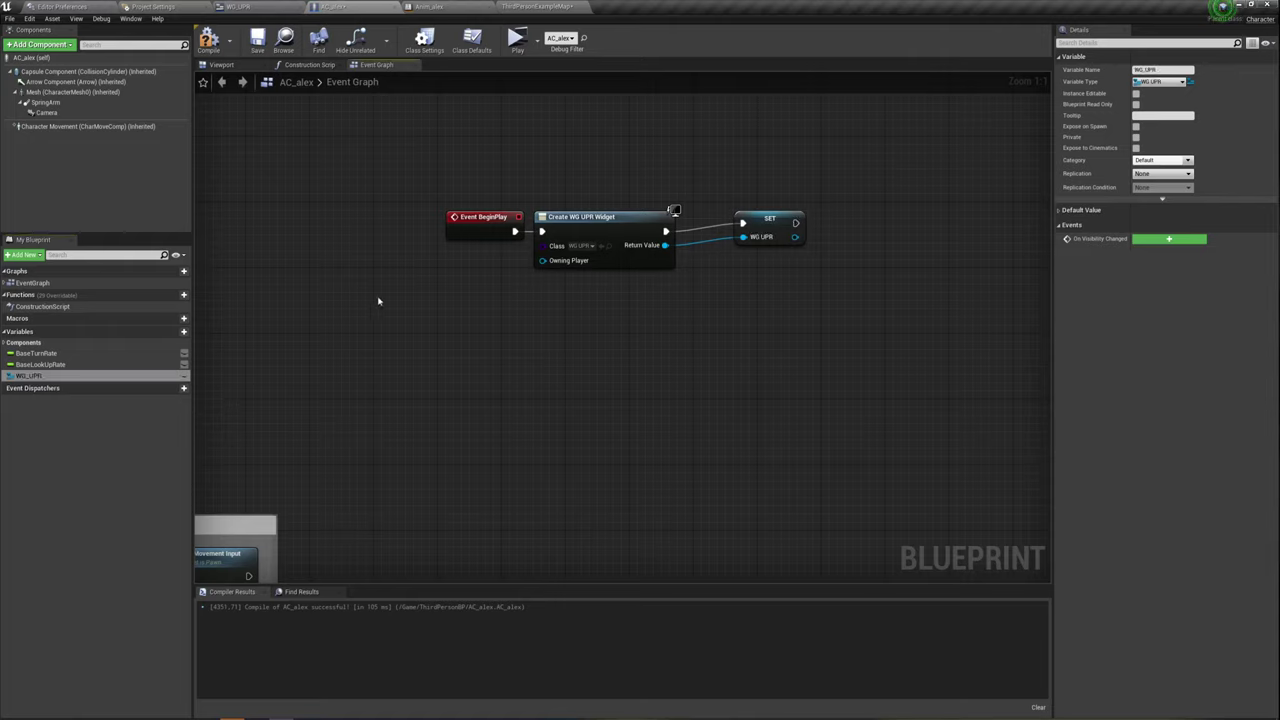
drag(741, 219, 693, 219)
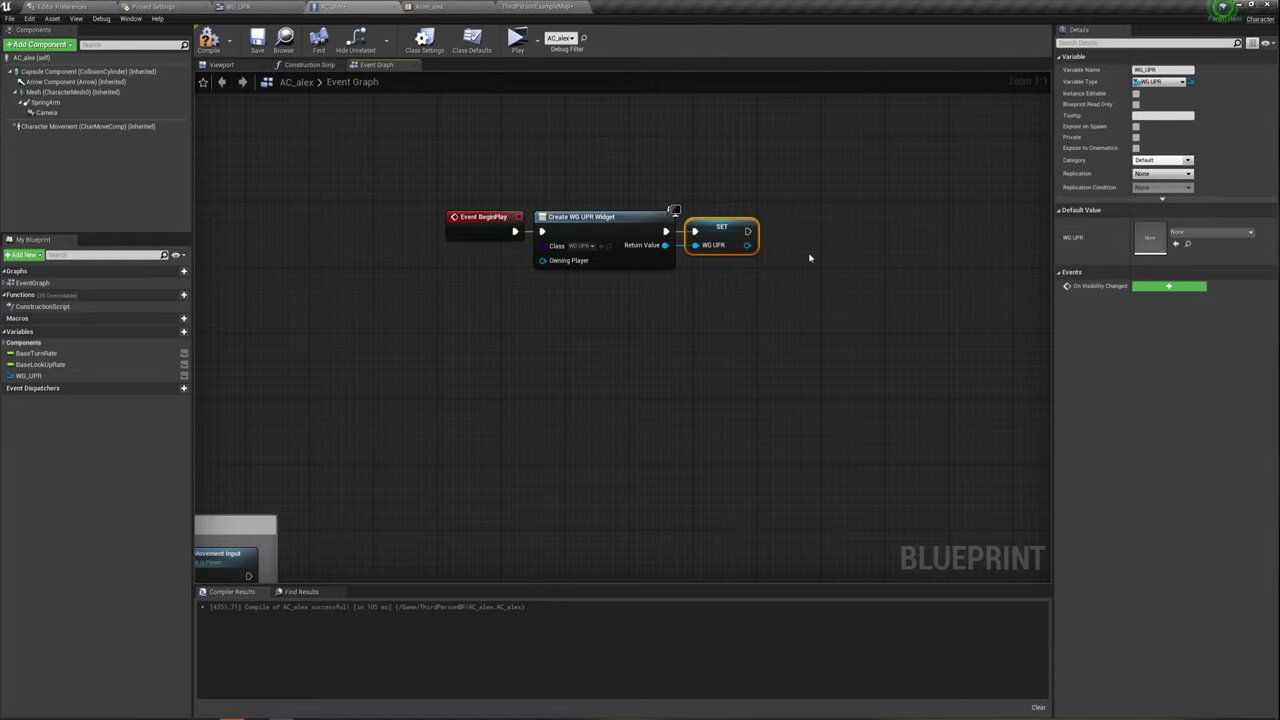
drag(823, 319, 357, 171)
right_drag(620, 331, 496, 263)
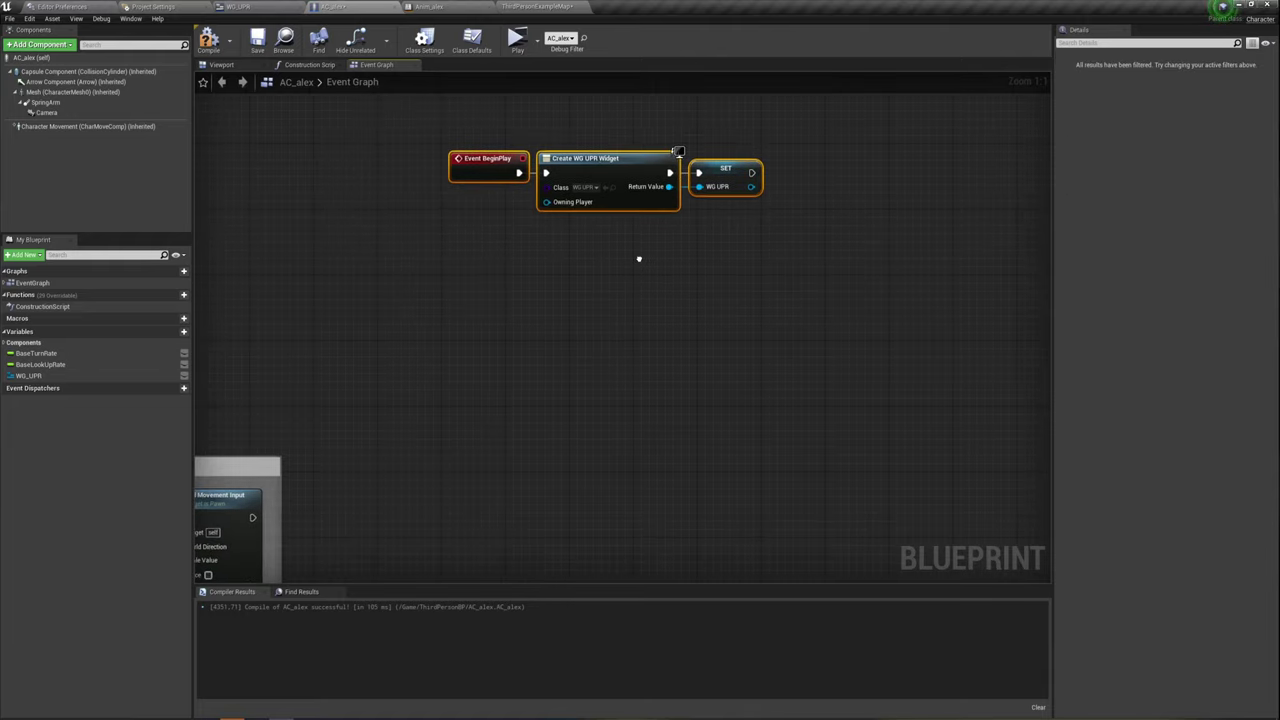
drag(403, 250, 728, 138)
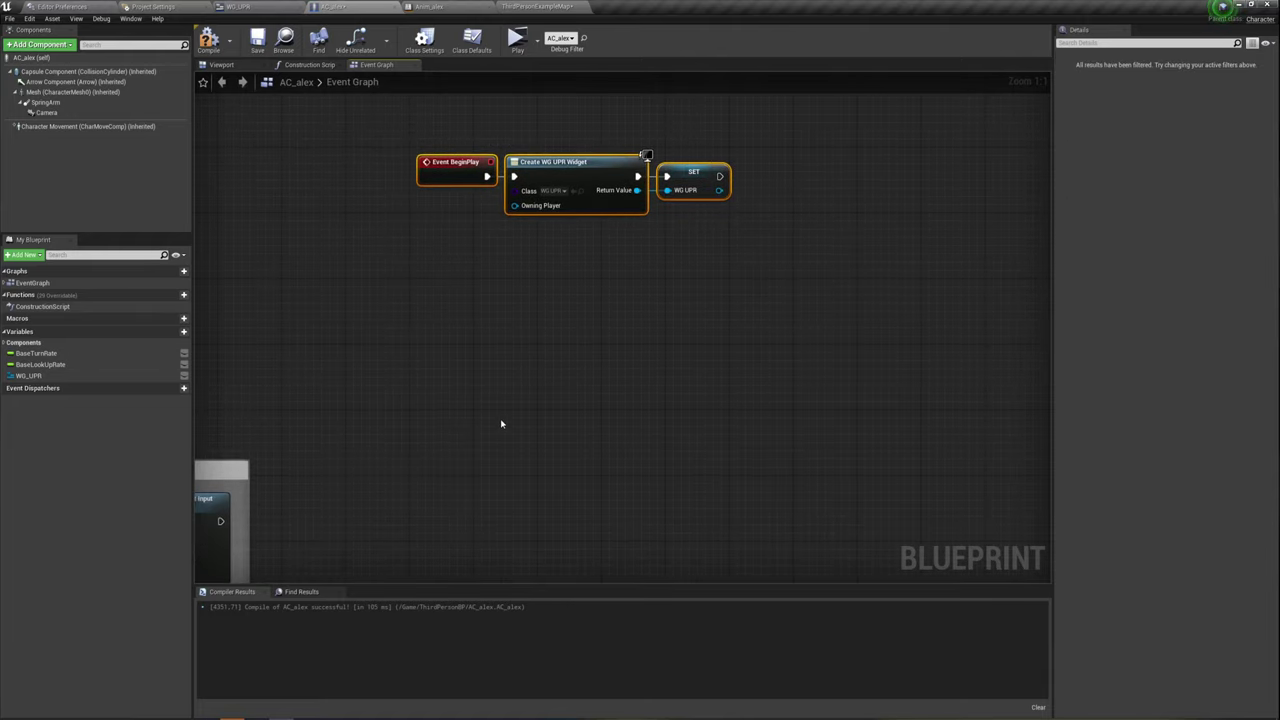
right_drag(502, 424, 551, 359)
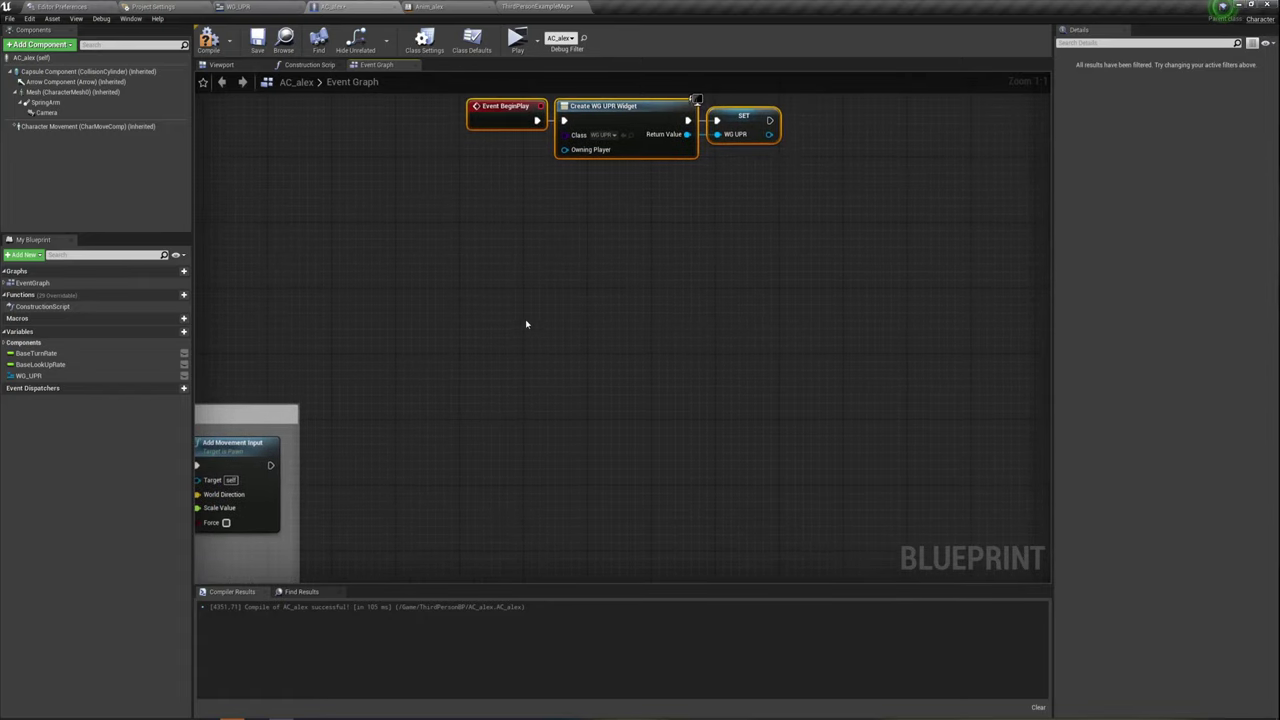
Add a B keyboard input event node to the graph
right_click(481, 308)
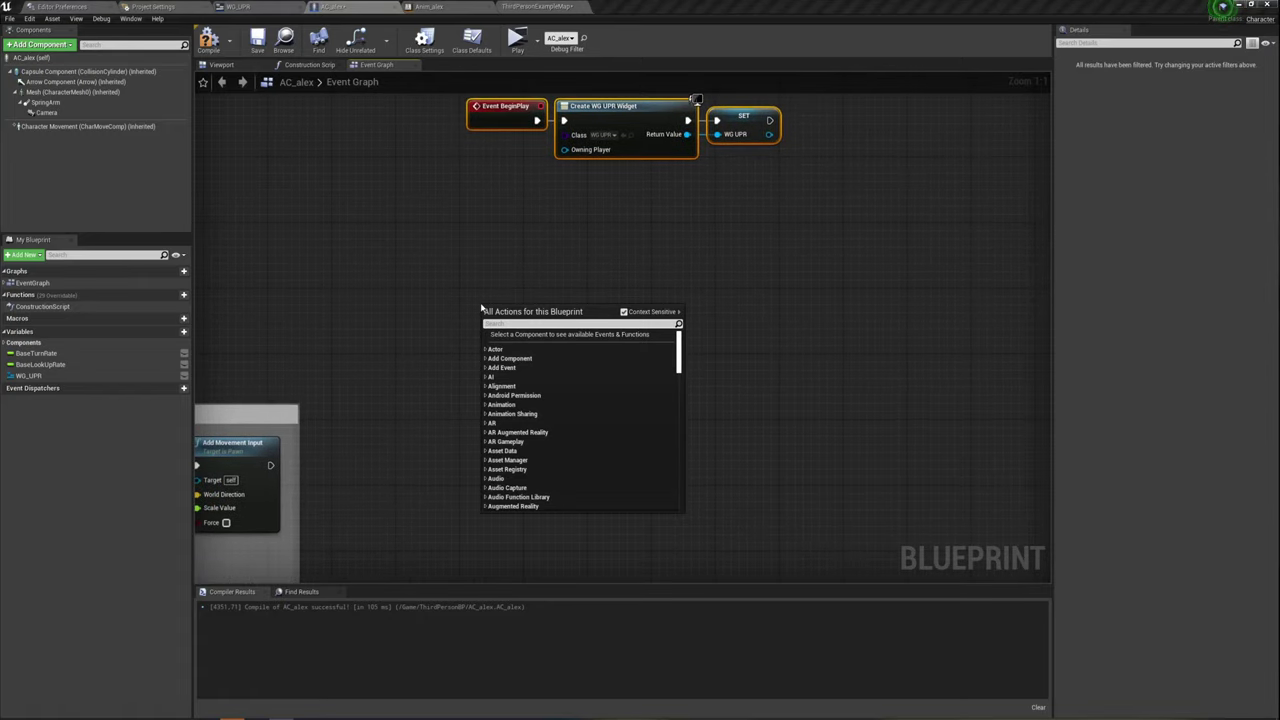
text(b key)
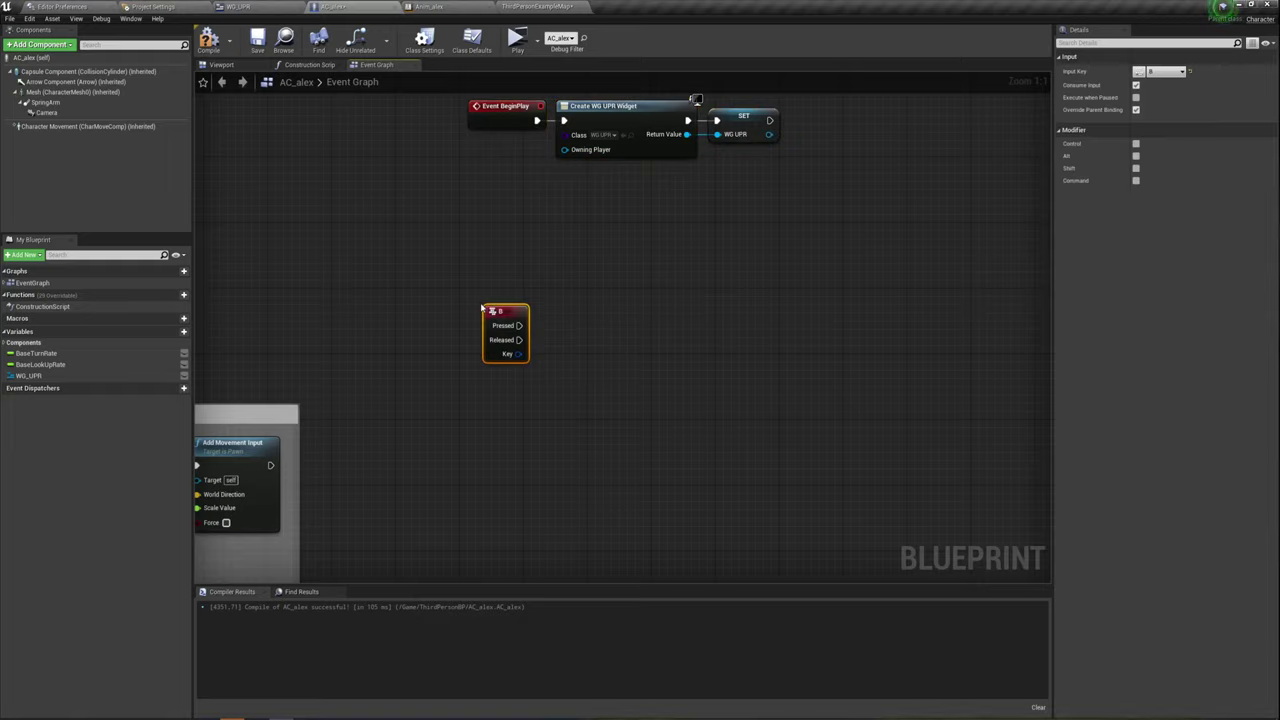
mouse_move(490, 311)
mouse_down()
mouse_move(466, 303)
mouse_move(527, 331)
mouse_up()
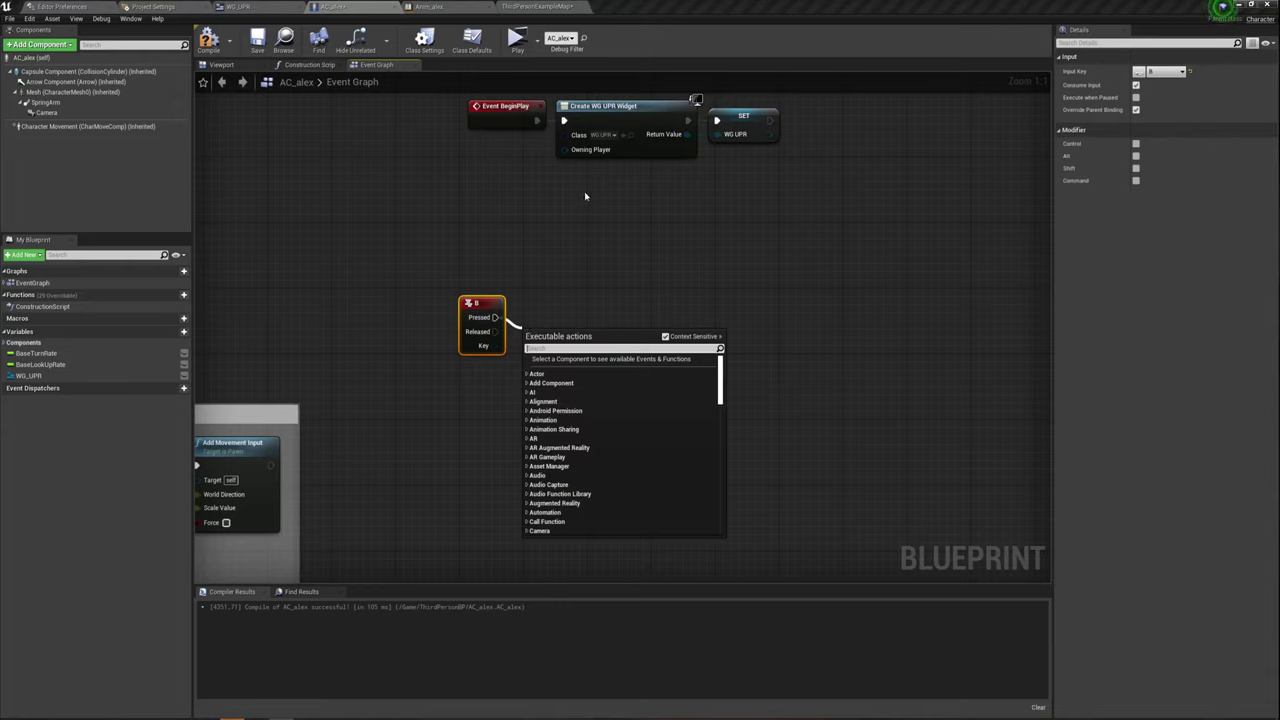
click(577, 251)
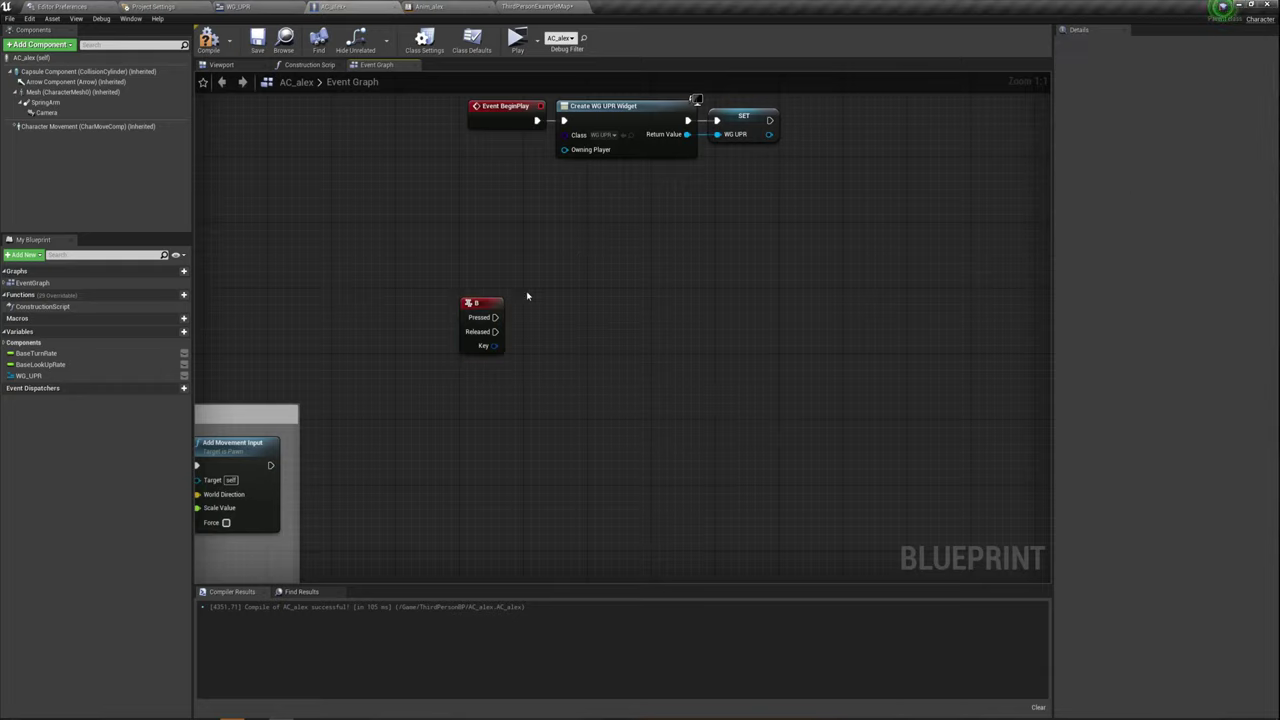
Wire B's Pressed output into a new Flip Flop node placed beside it
drag(494, 317, 583, 337)
text(flip)
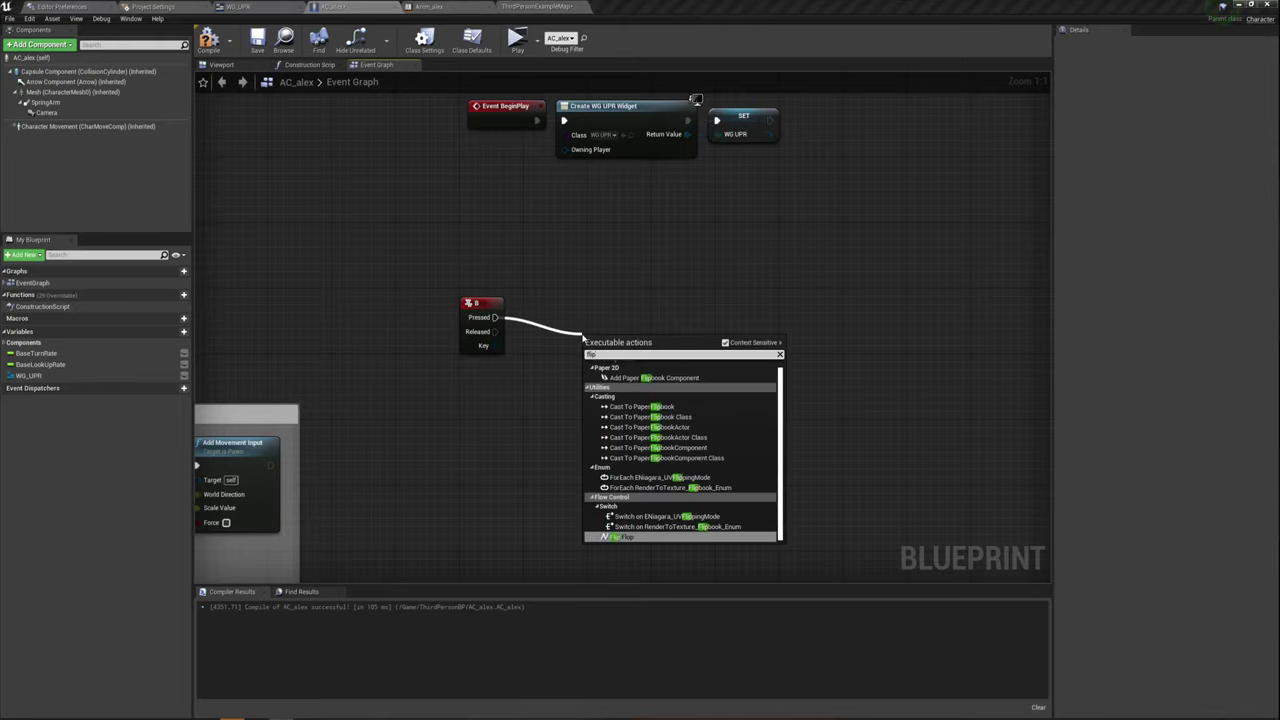
key(Return)
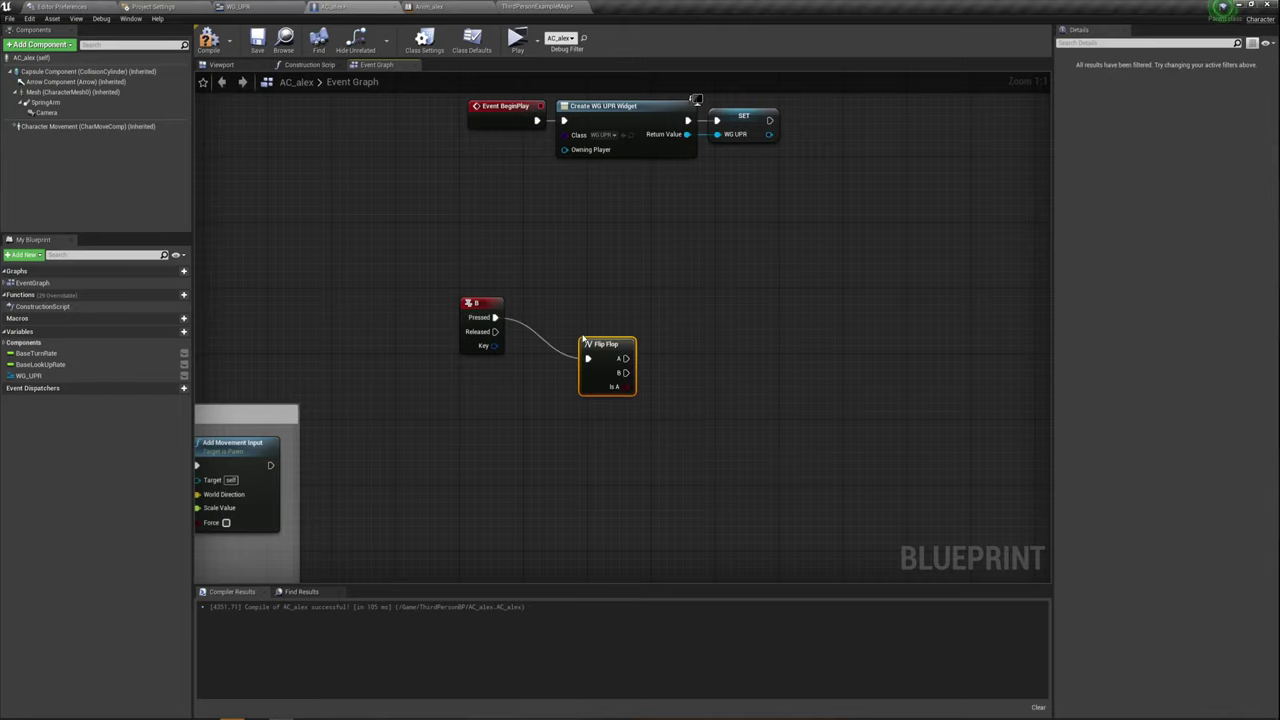
drag(600, 345, 536, 304)
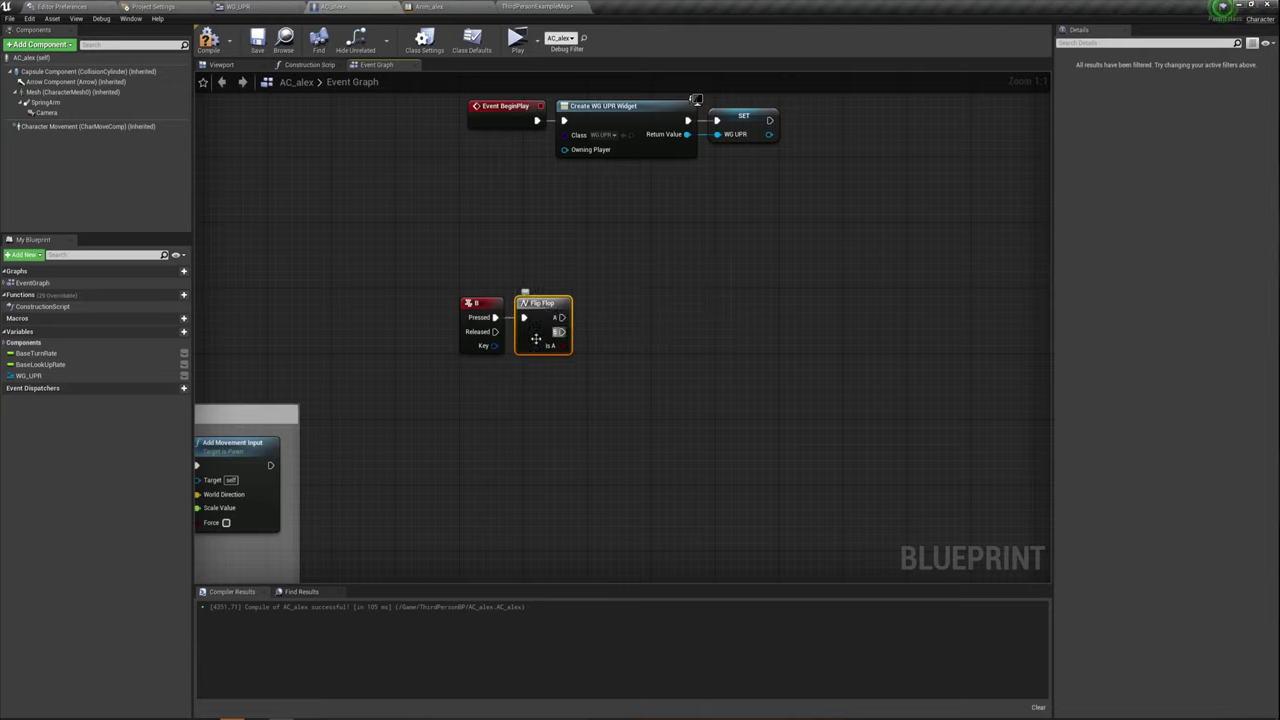
drag(80, 378, 568, 330)
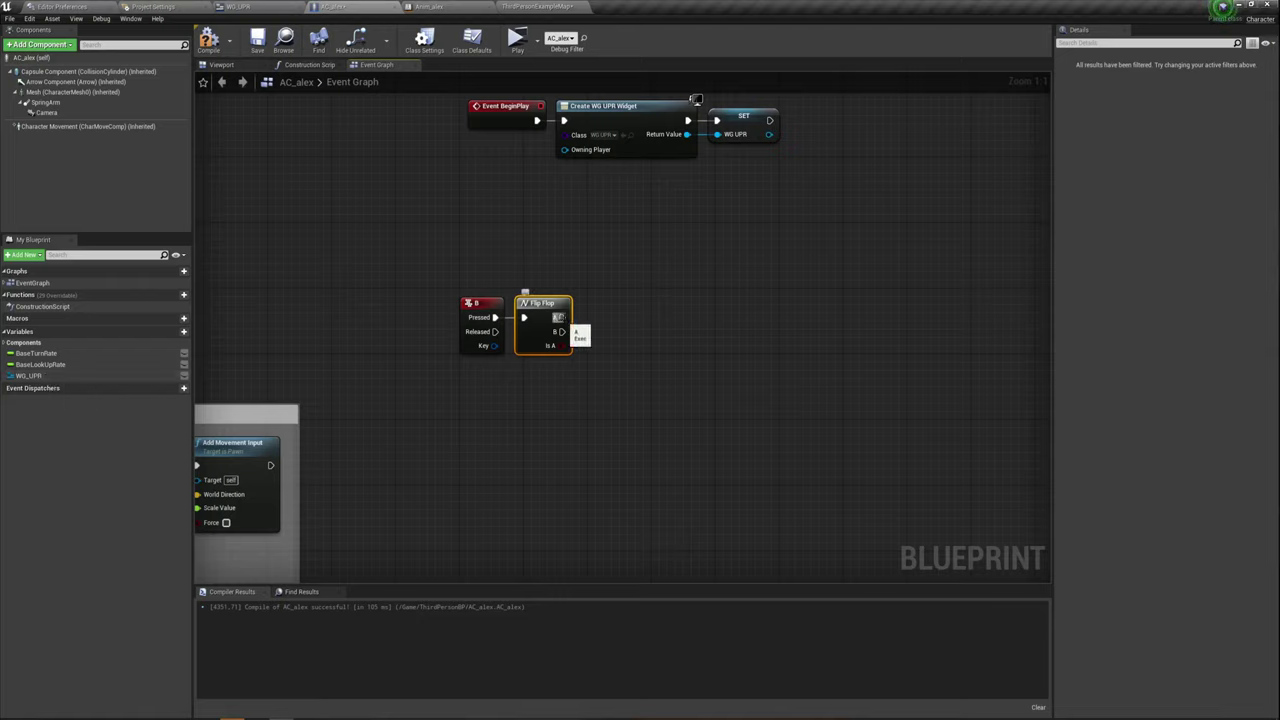
Add a Get Player Controller node near the Flip Flop
right_click(626, 343)
text(get)
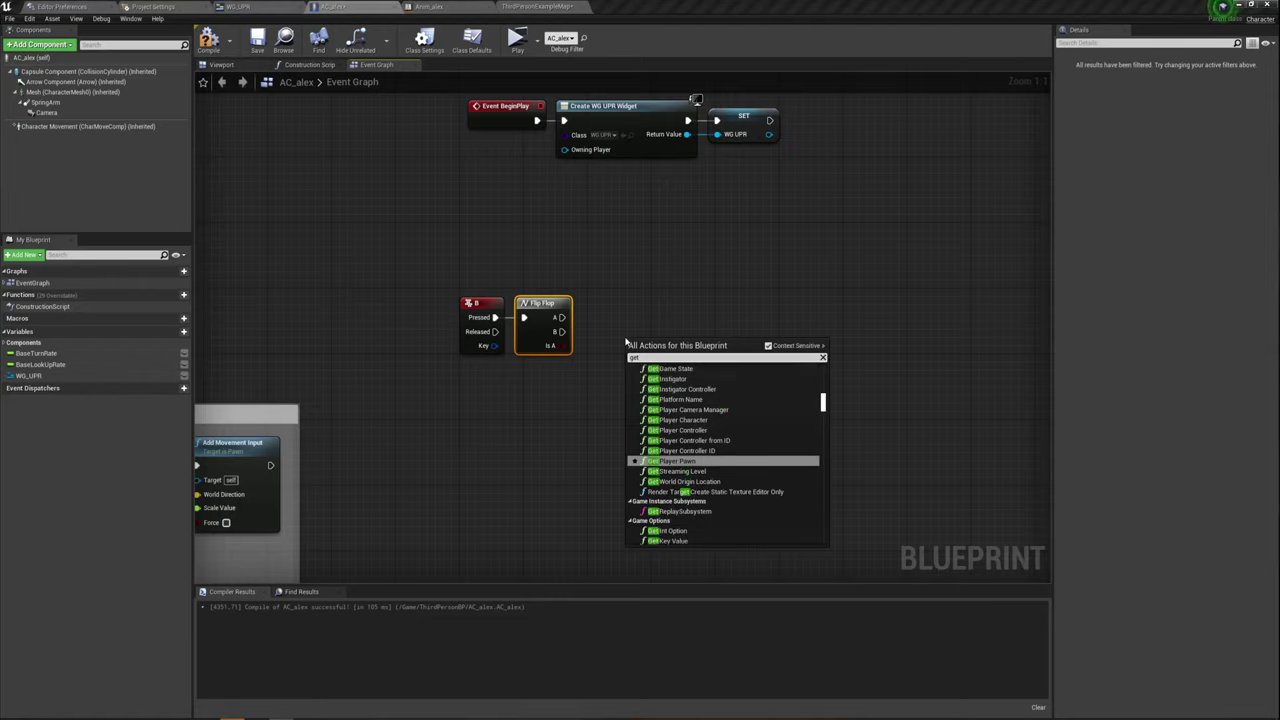
text( pla)
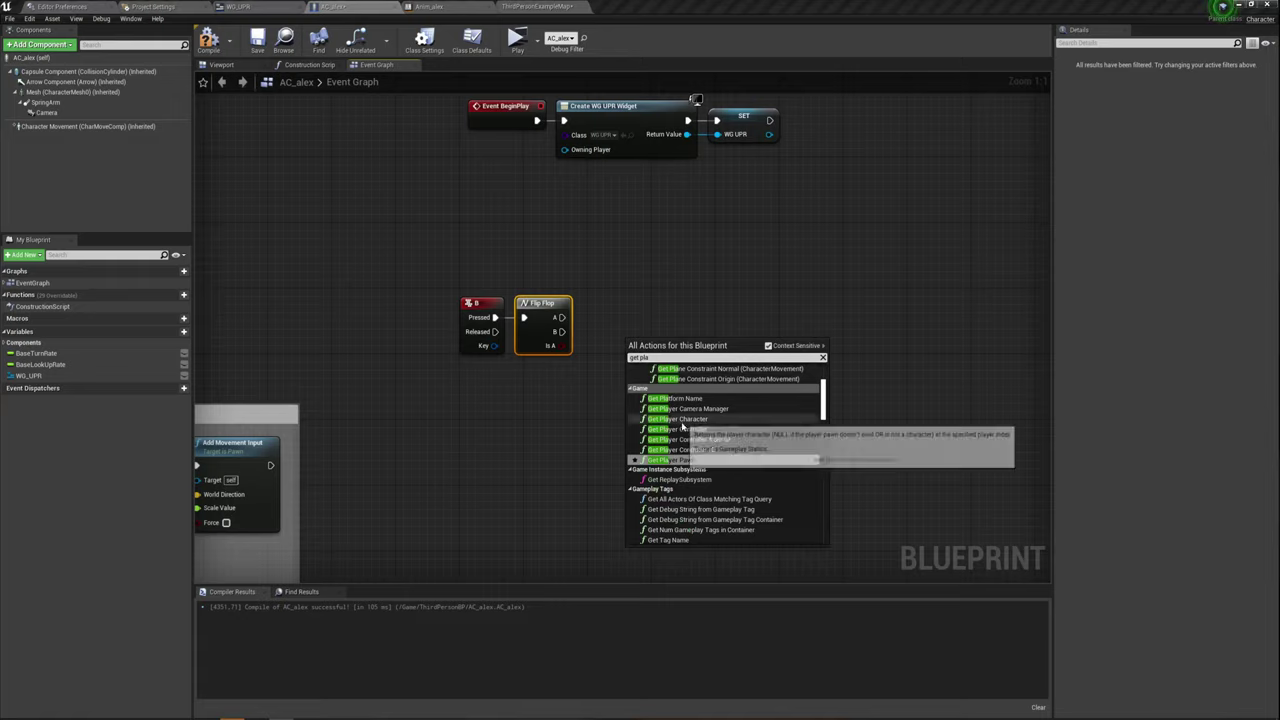
click(690, 429)
drag(732, 339, 701, 315)
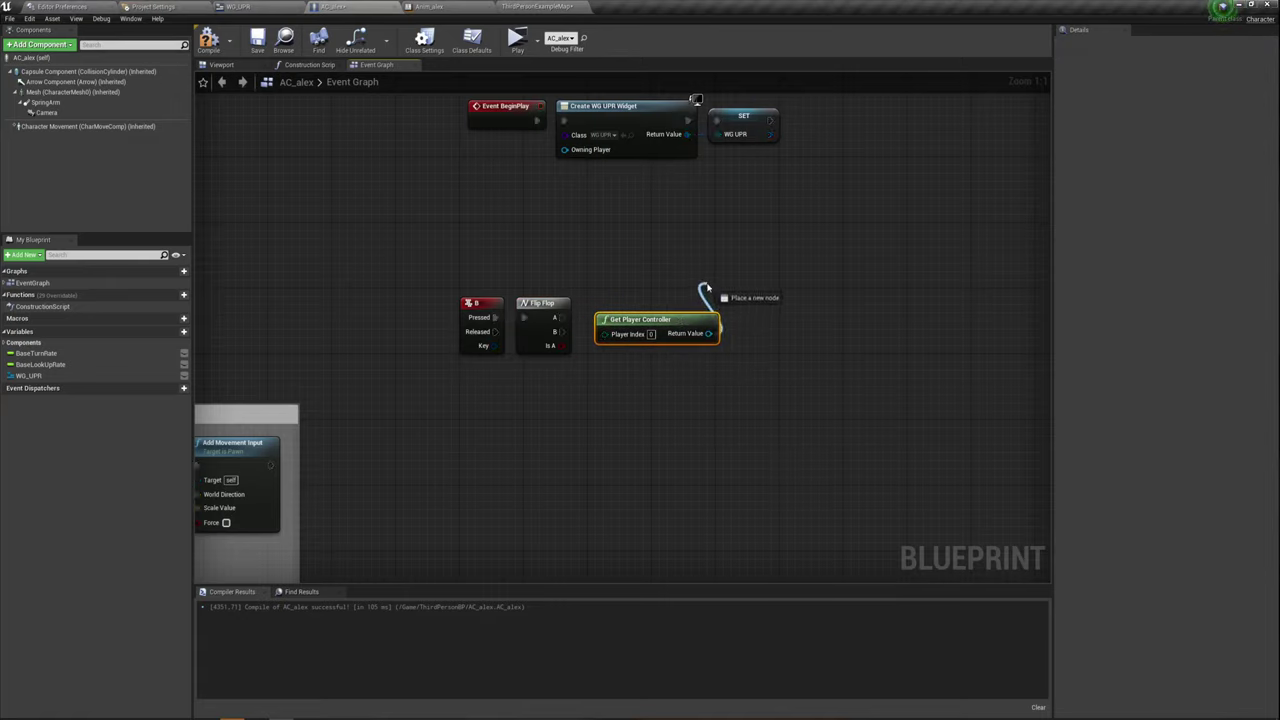
Create a Set Show Mouse Cursor node from the controller and duplicate it below
drag(712, 341, 705, 290)
text(set s)
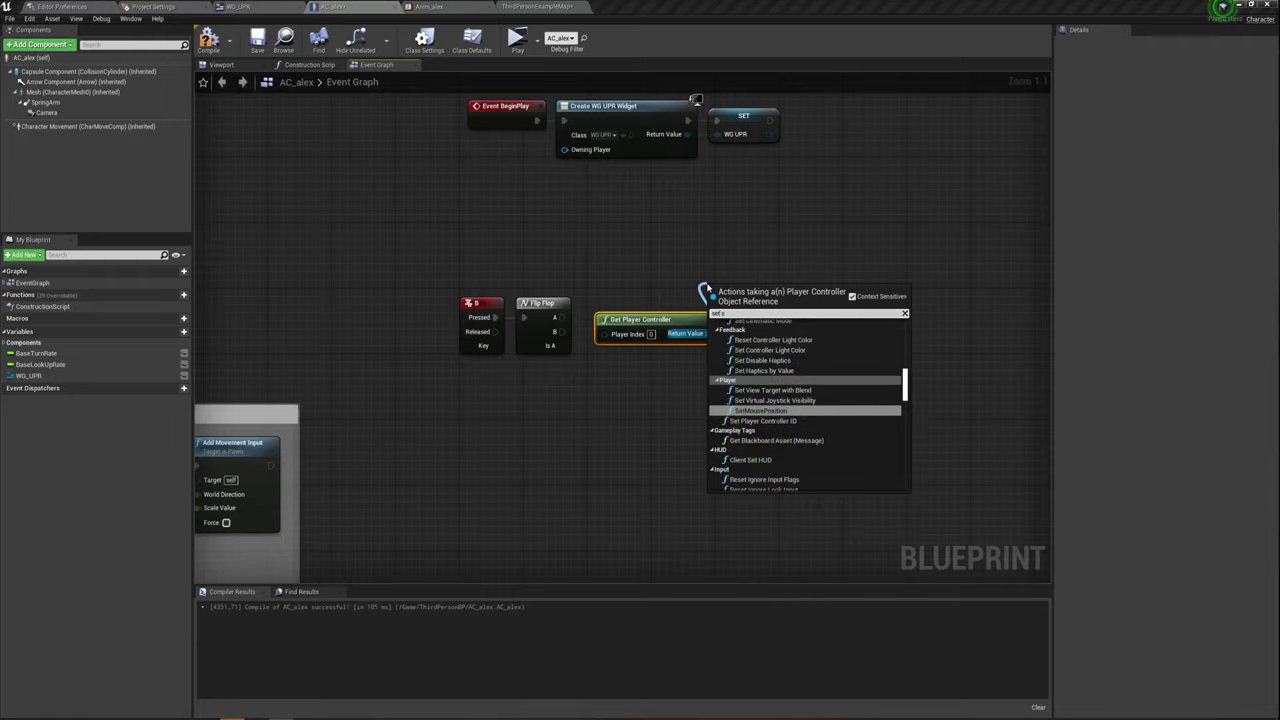
text(how)
click(750, 420)
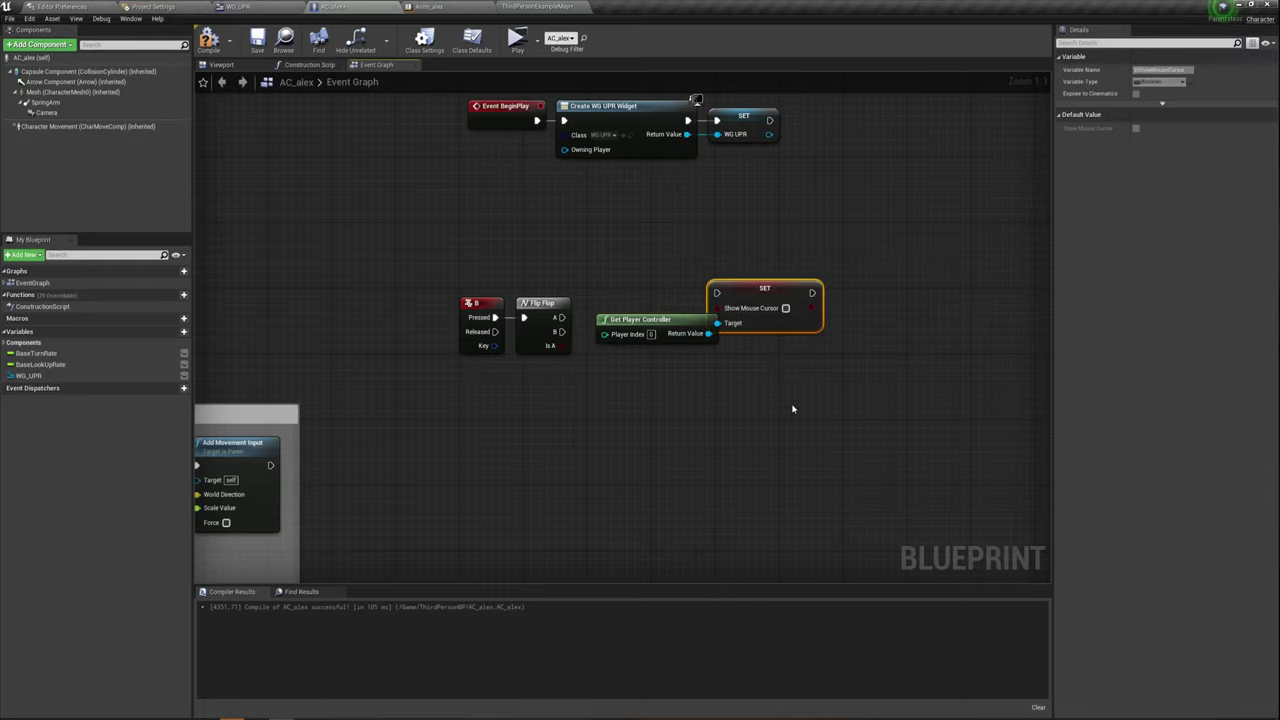
key(ctrl+c)
key(ctrl+v)
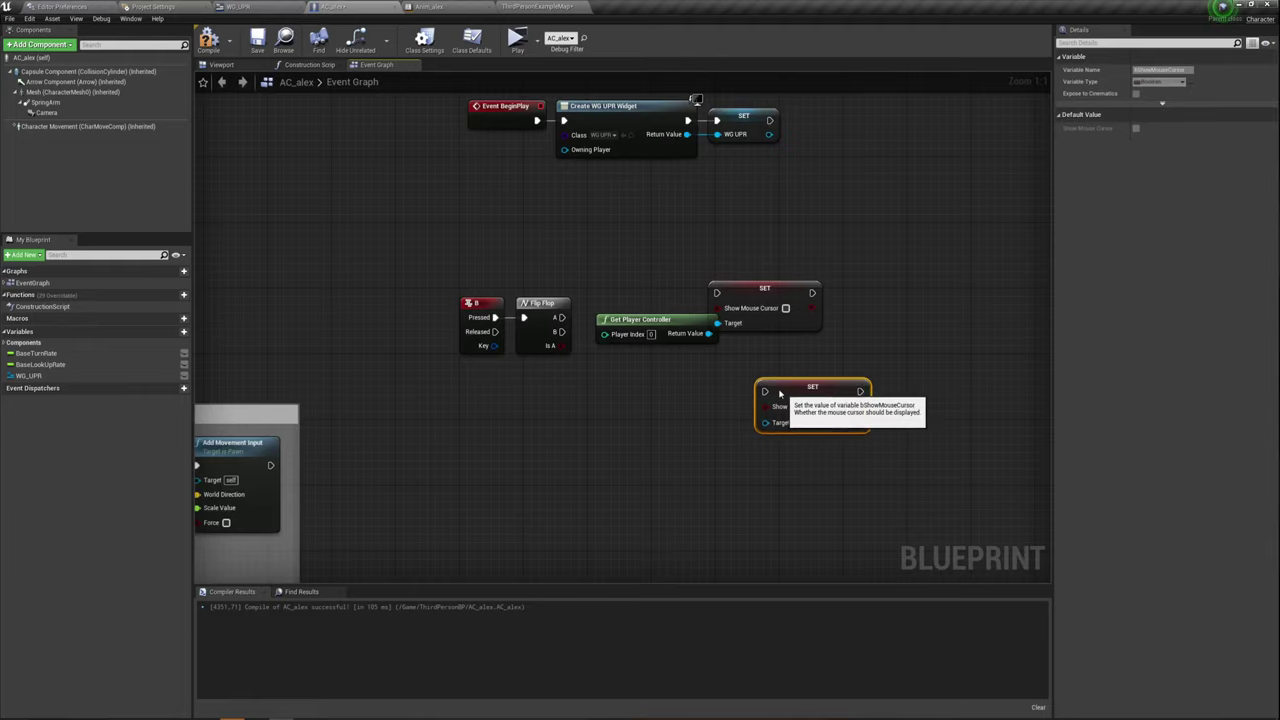
drag(800, 420, 715, 368)
ctrl+click(713, 314)
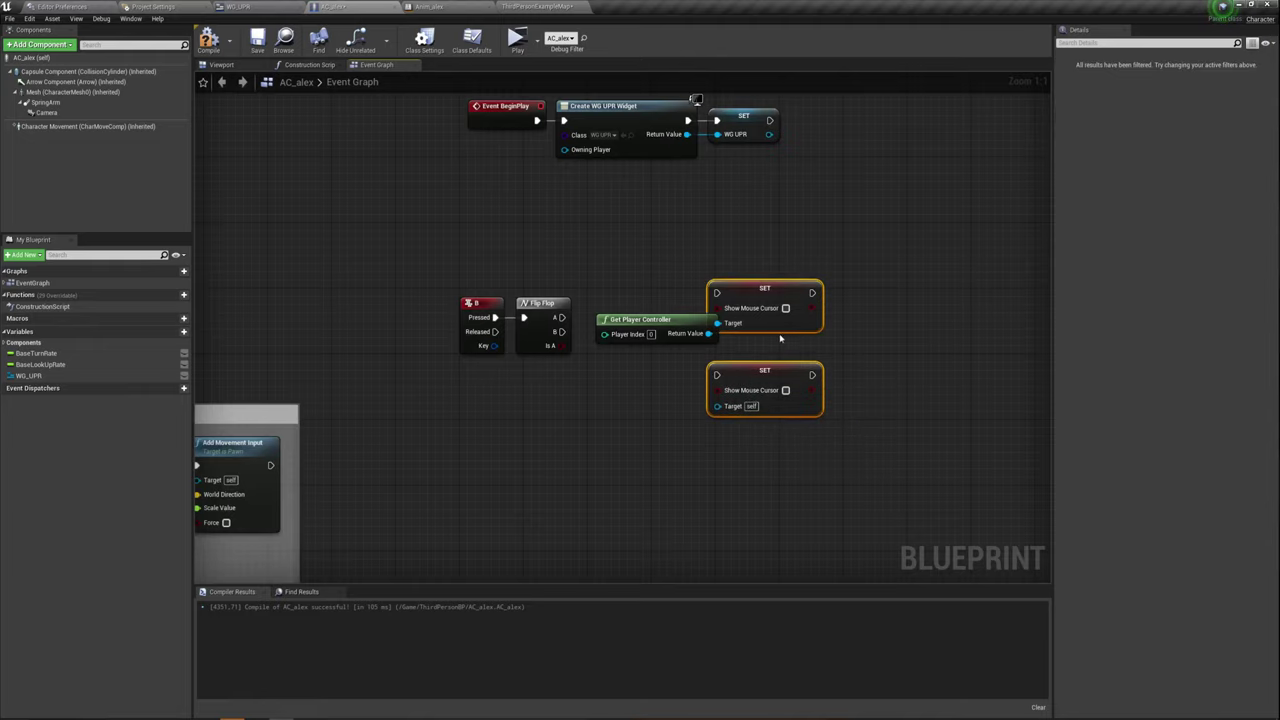
drag(713, 314, 745, 314)
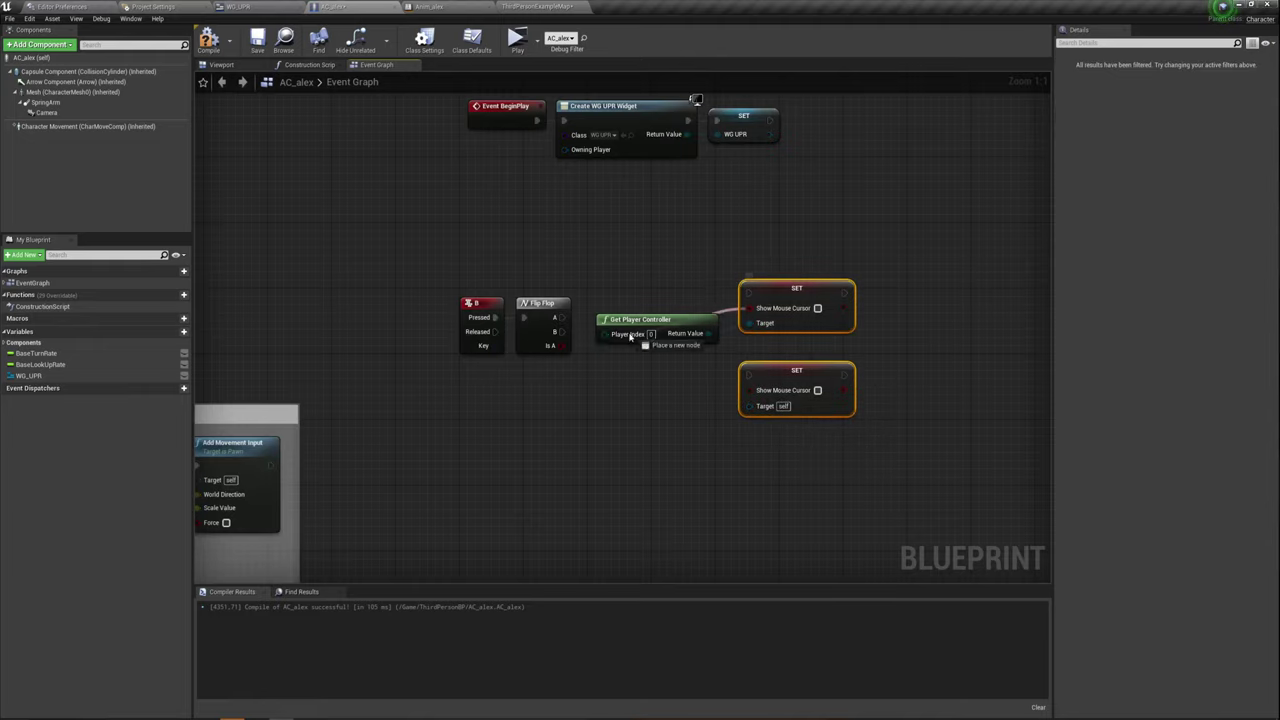
Connect Flip Flop A and B to the upper and lower setters, targeting the player controller
mouse_move(562, 345)
mouse_down()
mouse_move(709, 398)
mouse_move(749, 389)
mouse_up()
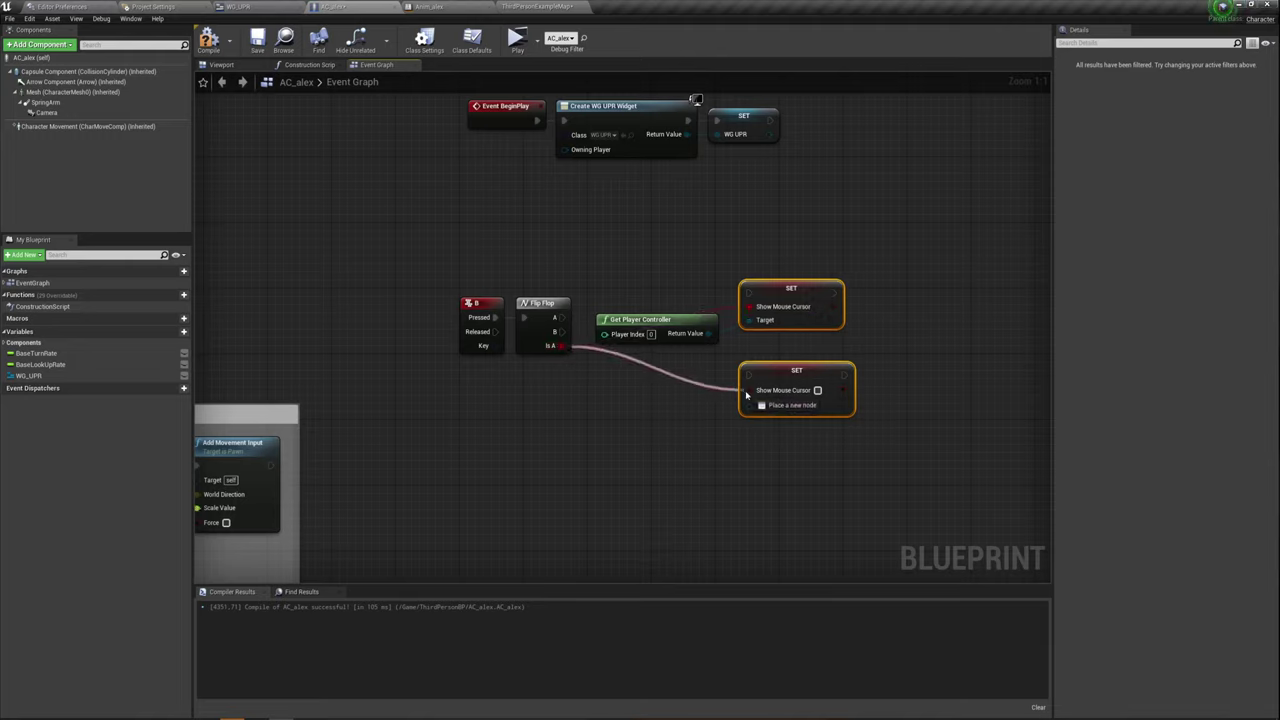
drag(562, 317, 748, 293)
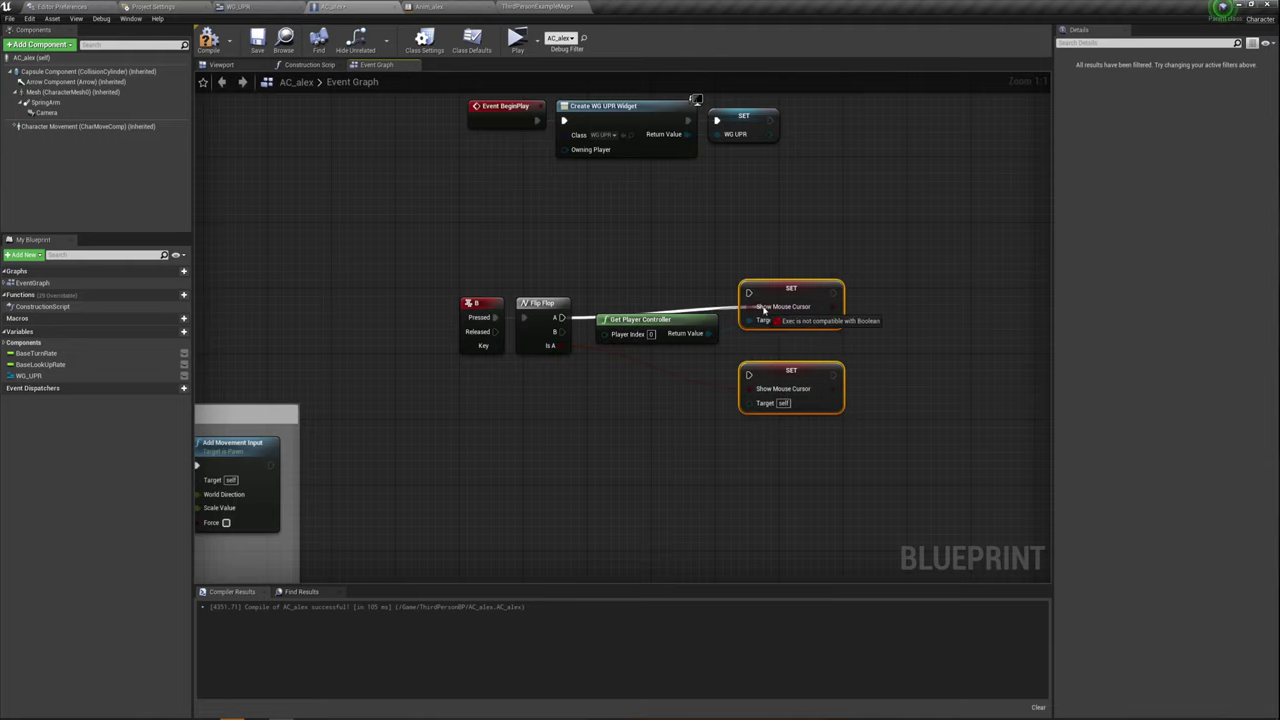
drag(561, 331, 749, 375)
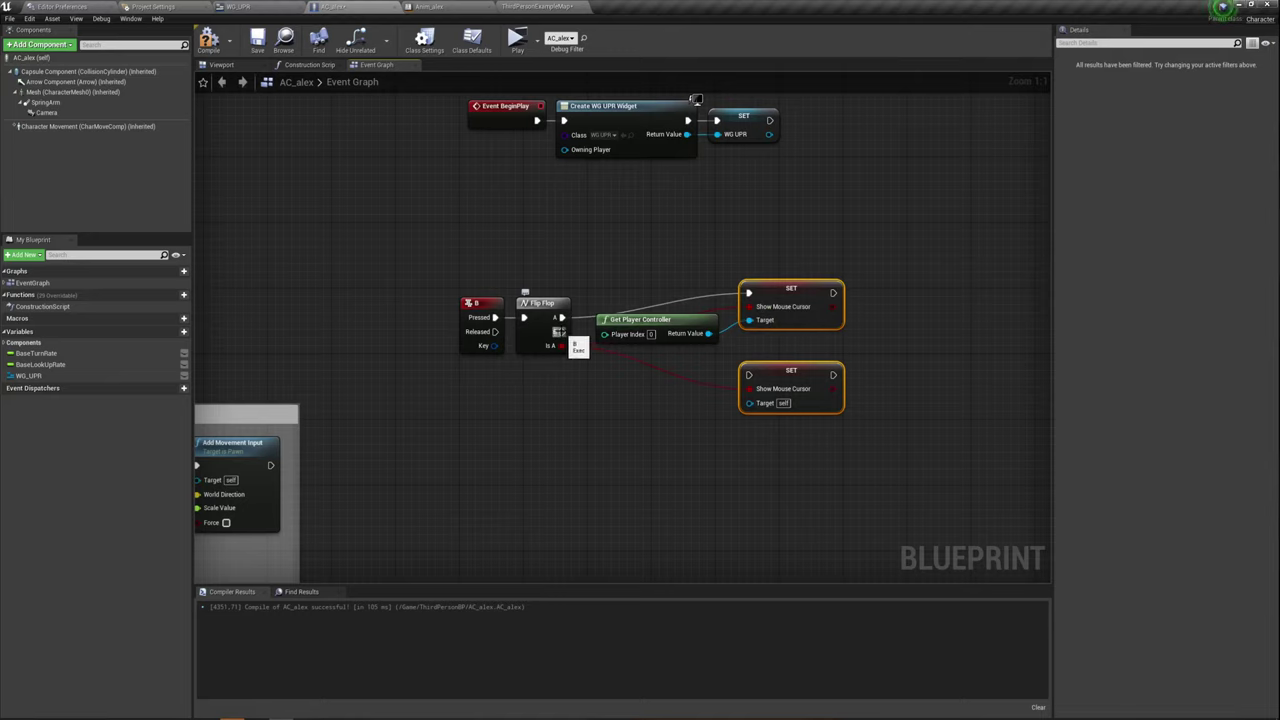
right_drag(906, 367, 714, 344)
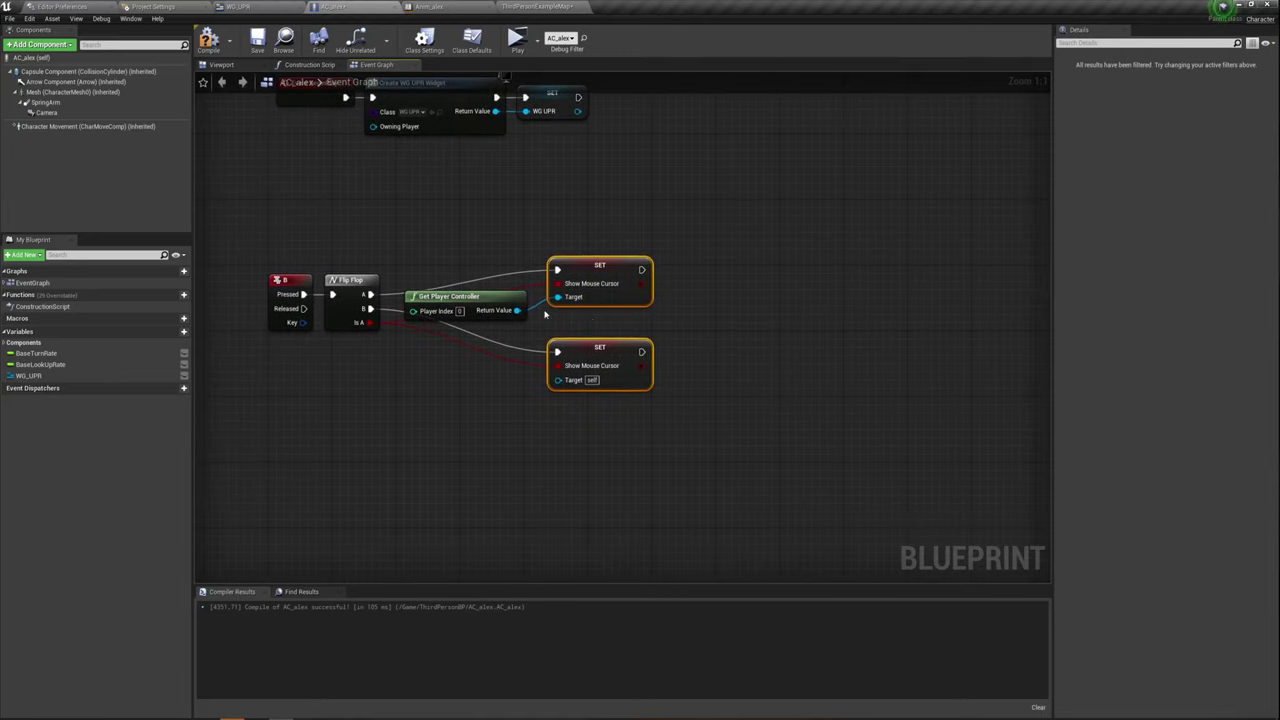
drag(517, 310, 557, 379)
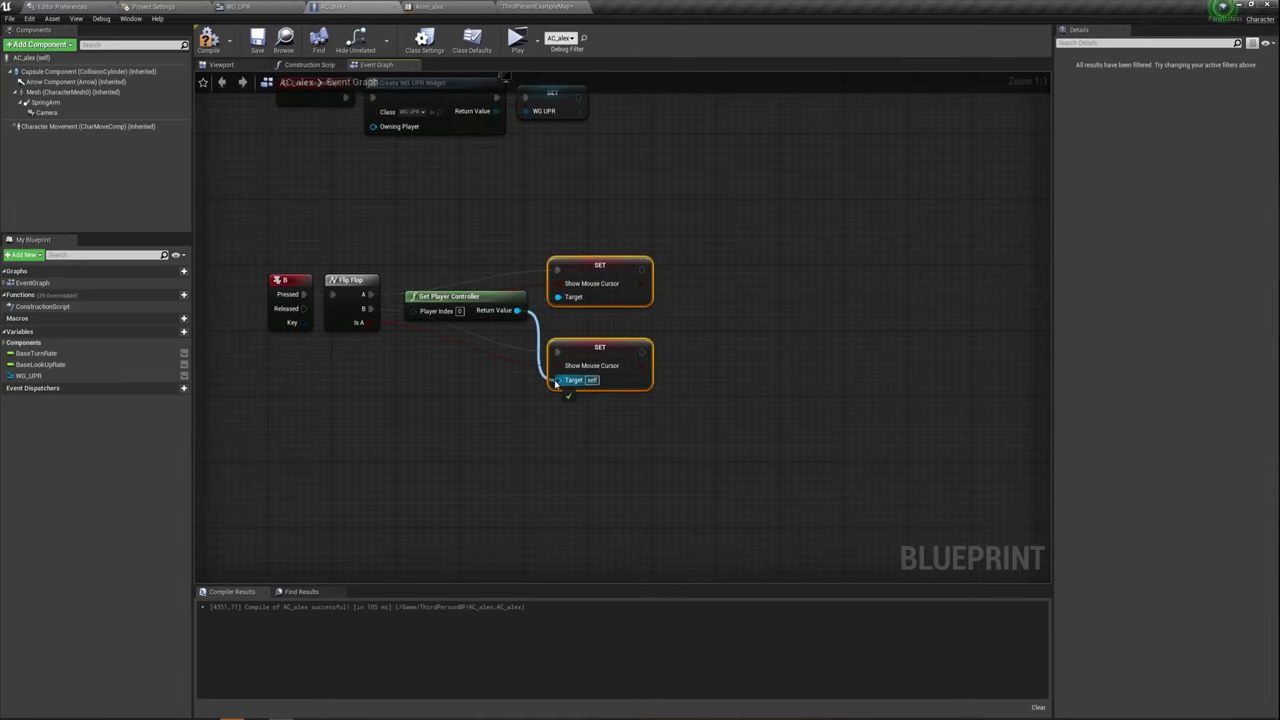
mouse_move(517, 310)
mouse_down()
mouse_move(557, 297)
mouse_move(581, 316)
mouse_up()
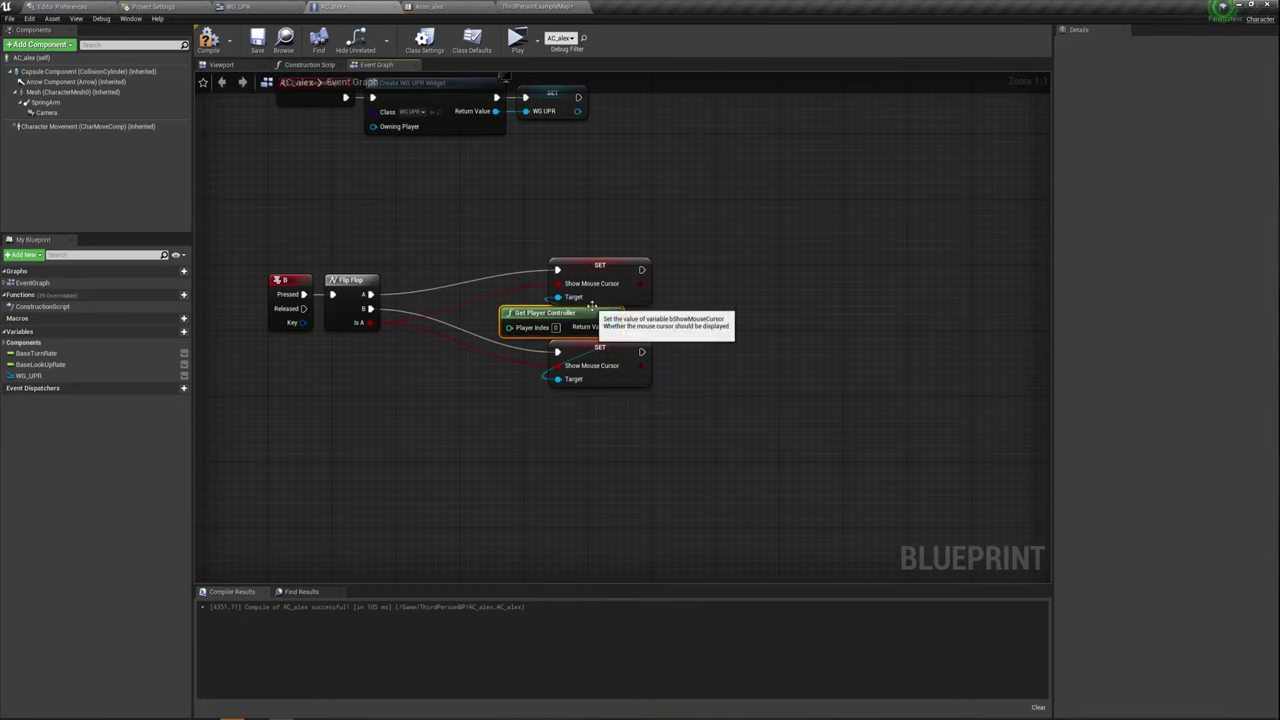
right_drag(686, 344, 660, 340)
drag(581, 322, 714, 270)
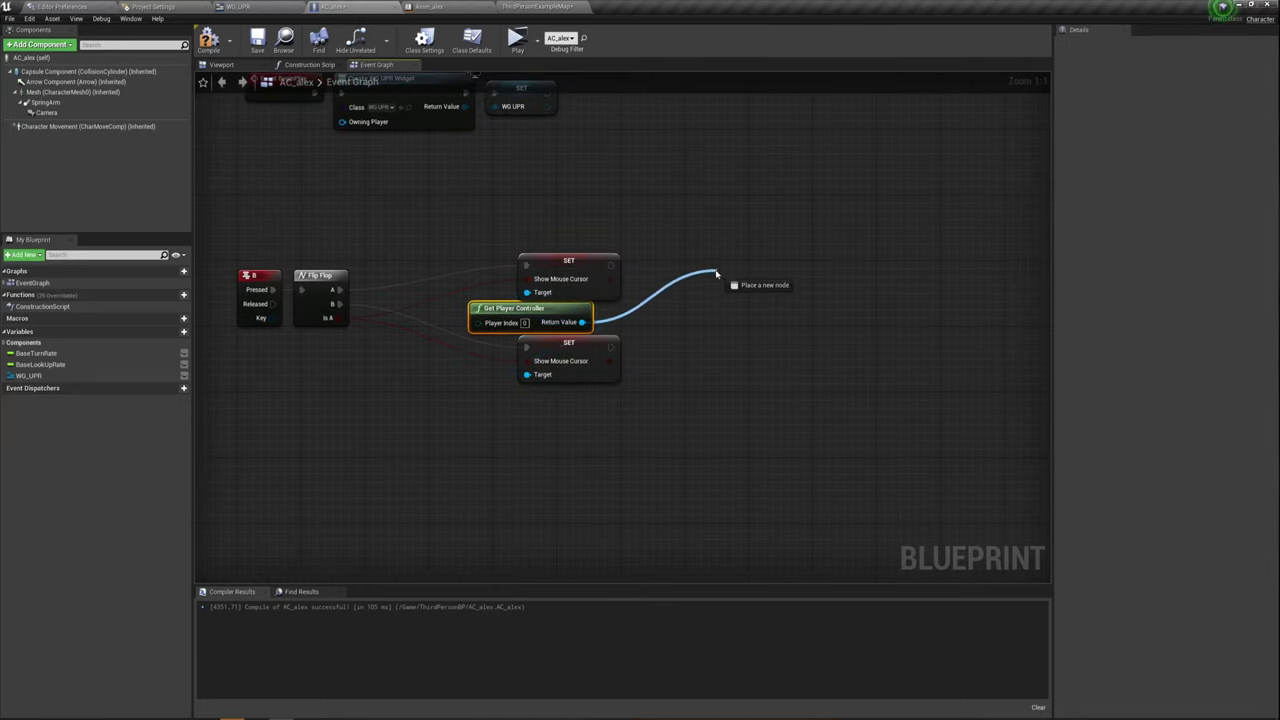
Add Set Input Mode Game And UI and run it after the upper cursor setter
text(set )
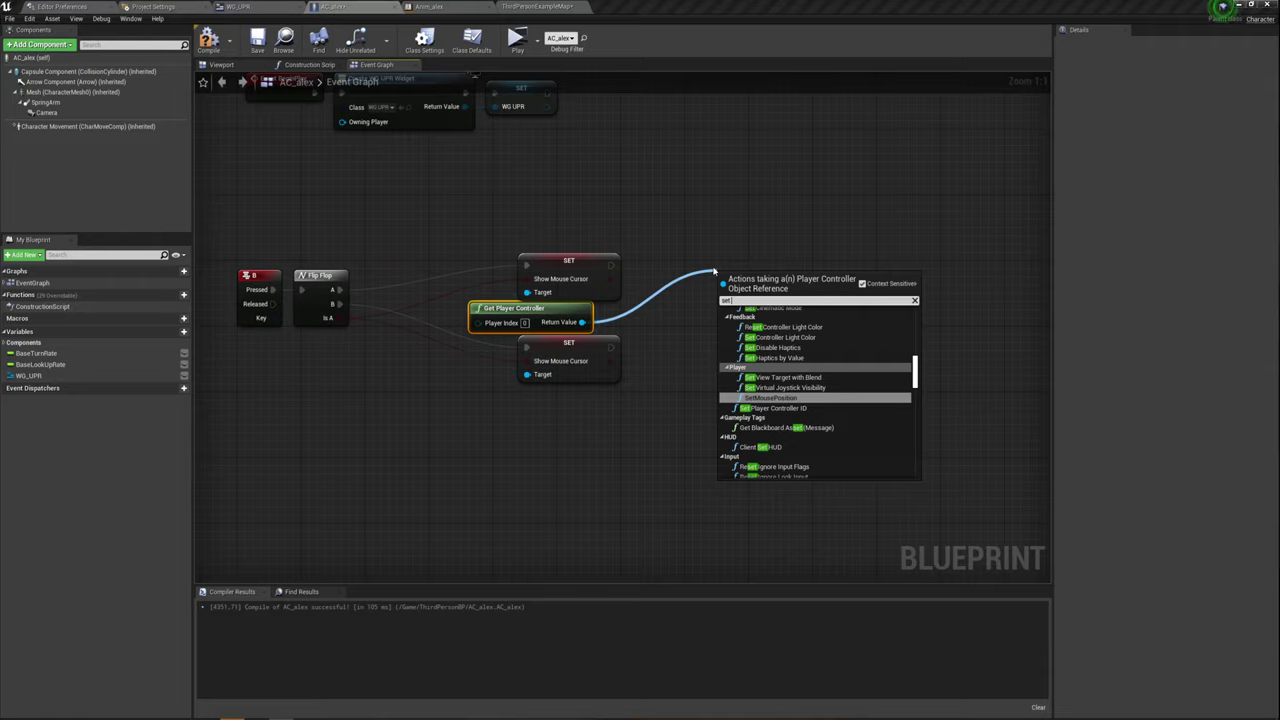
text(in)
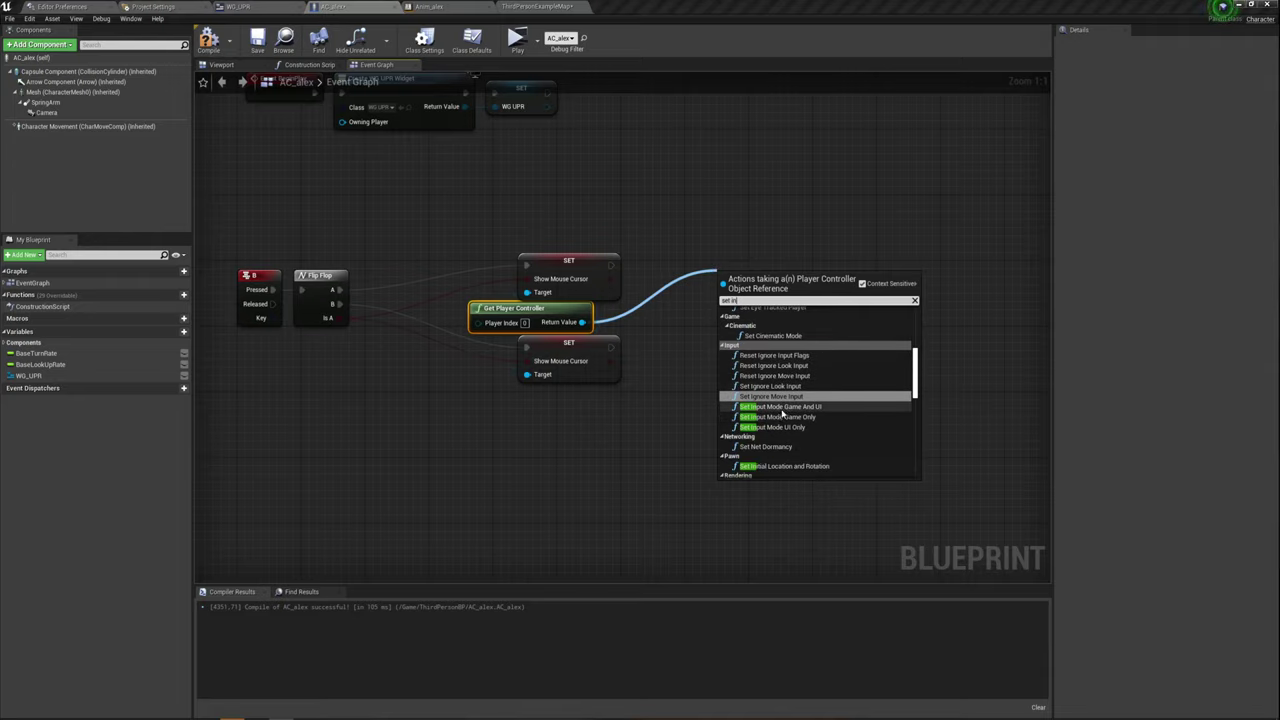
click(782, 407)
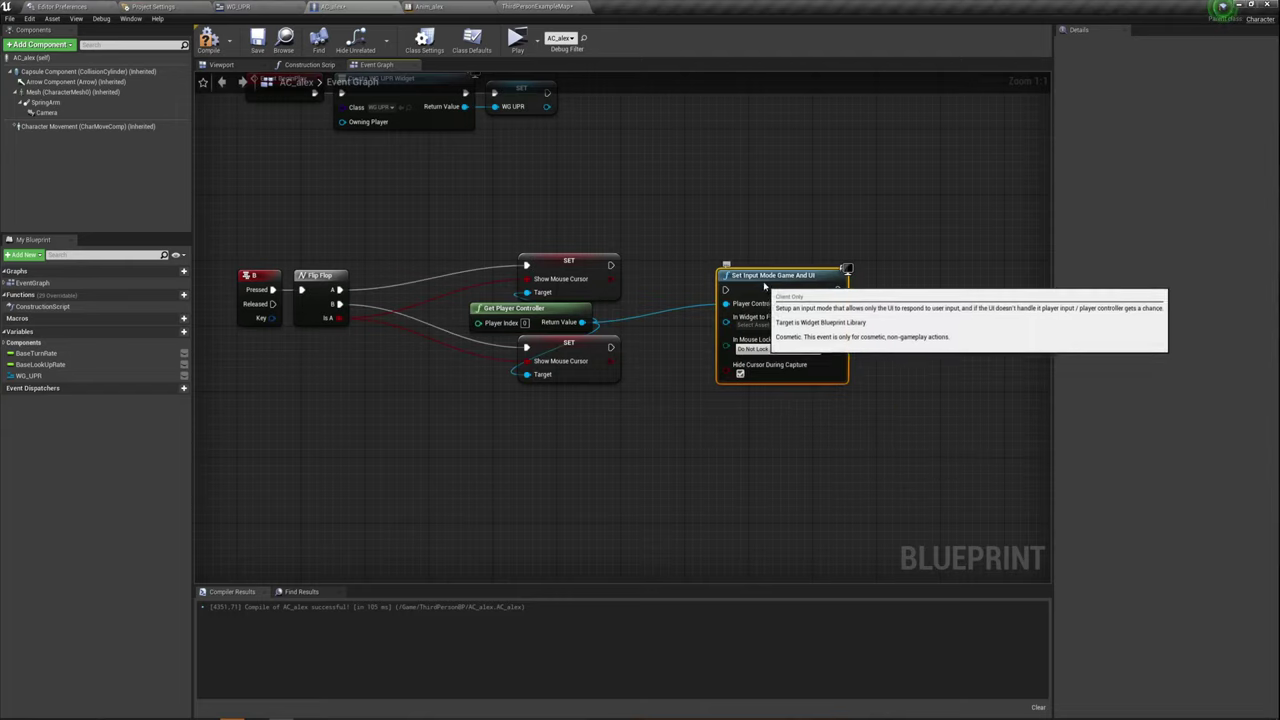
drag(843, 272, 806, 229)
drag(611, 265, 688, 273)
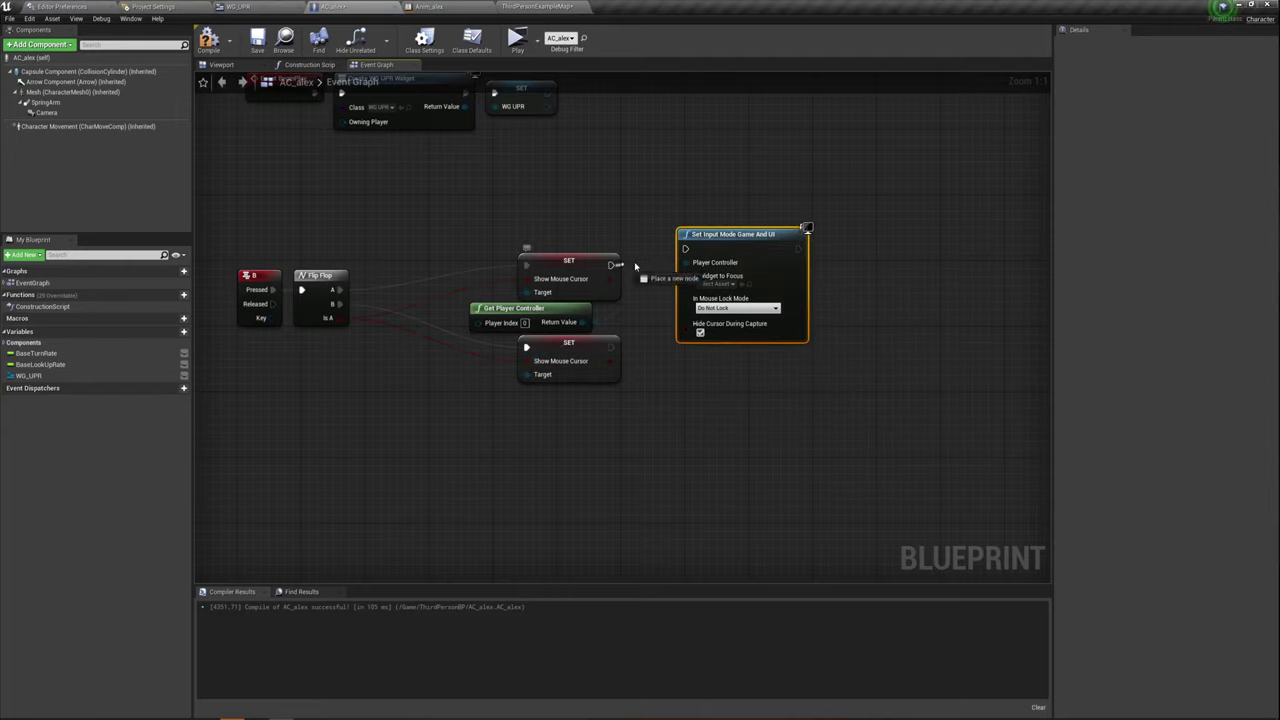
Add Set Input Mode Game Only from the player controller for the lower setter's branch
right_drag(714, 394, 646, 371)
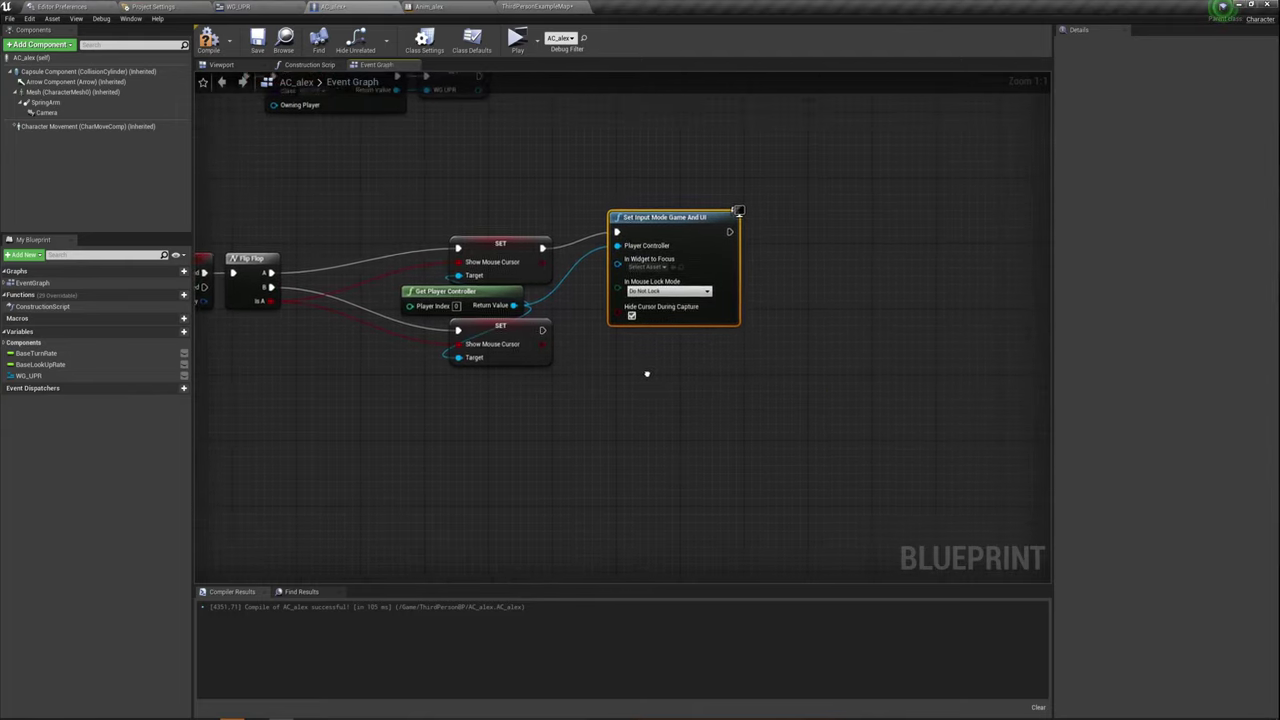
drag(513, 305, 646, 366)
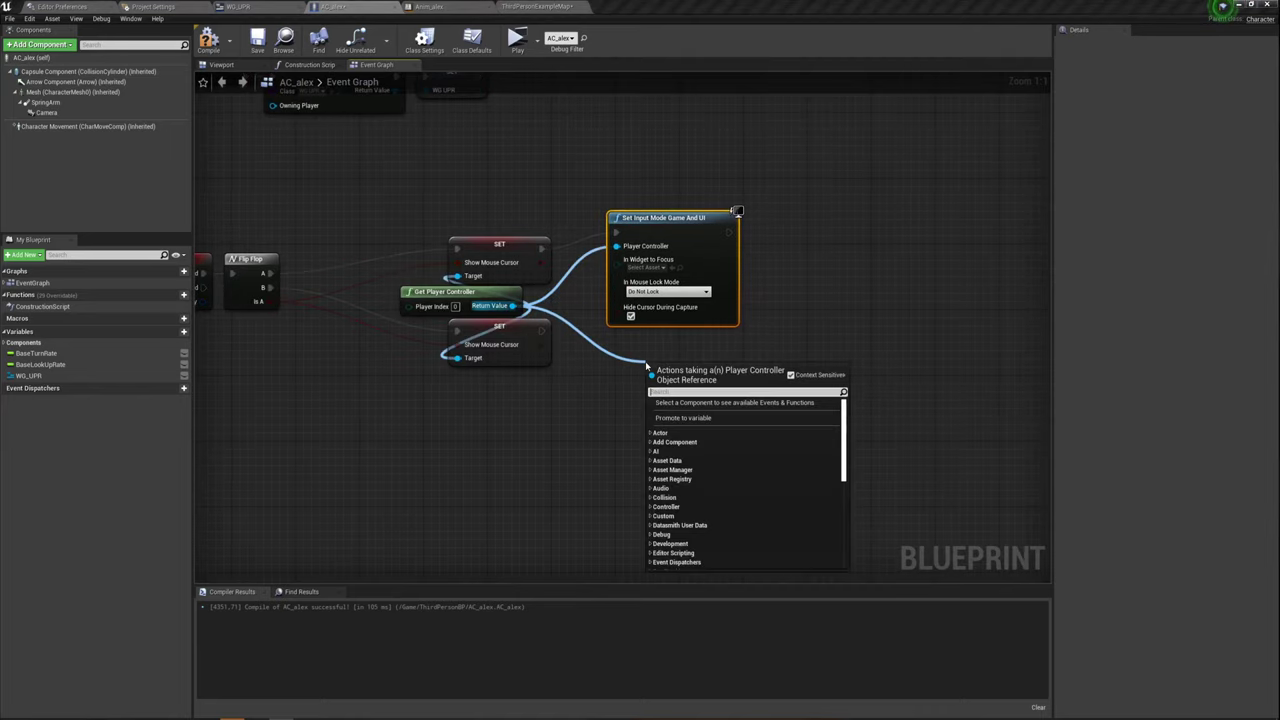
text(set)
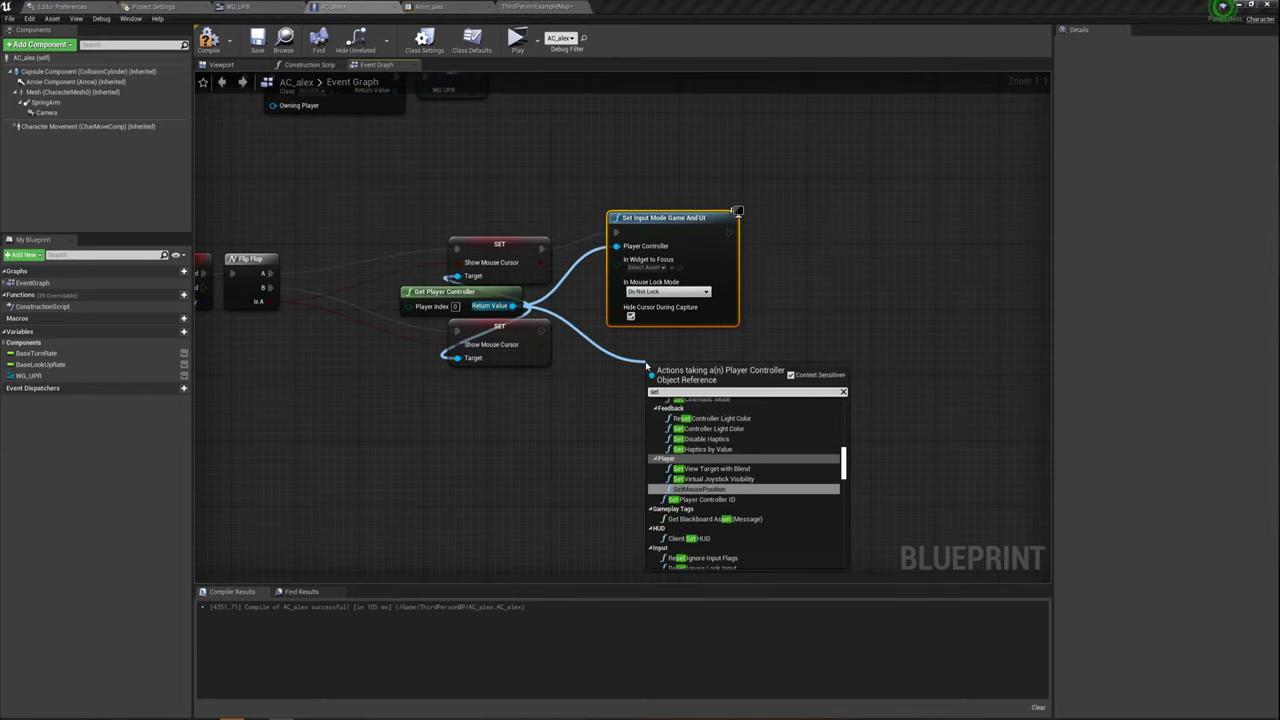
text( inp)
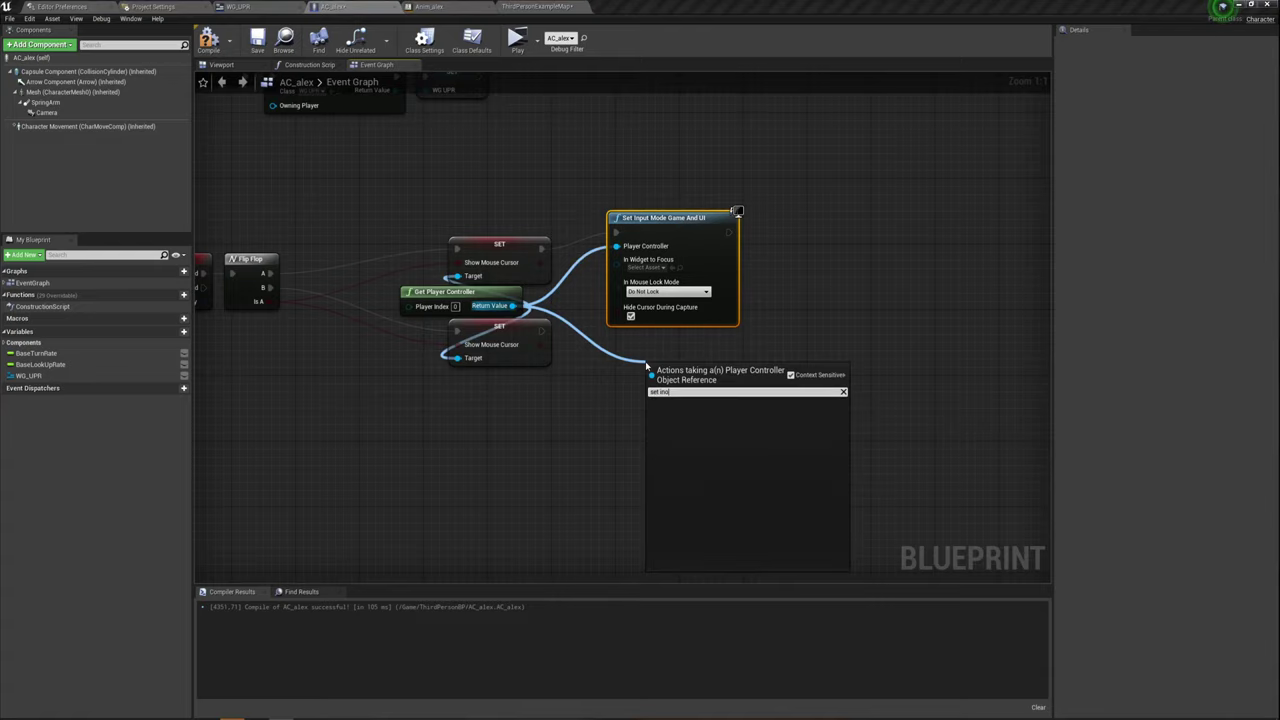
text(u)
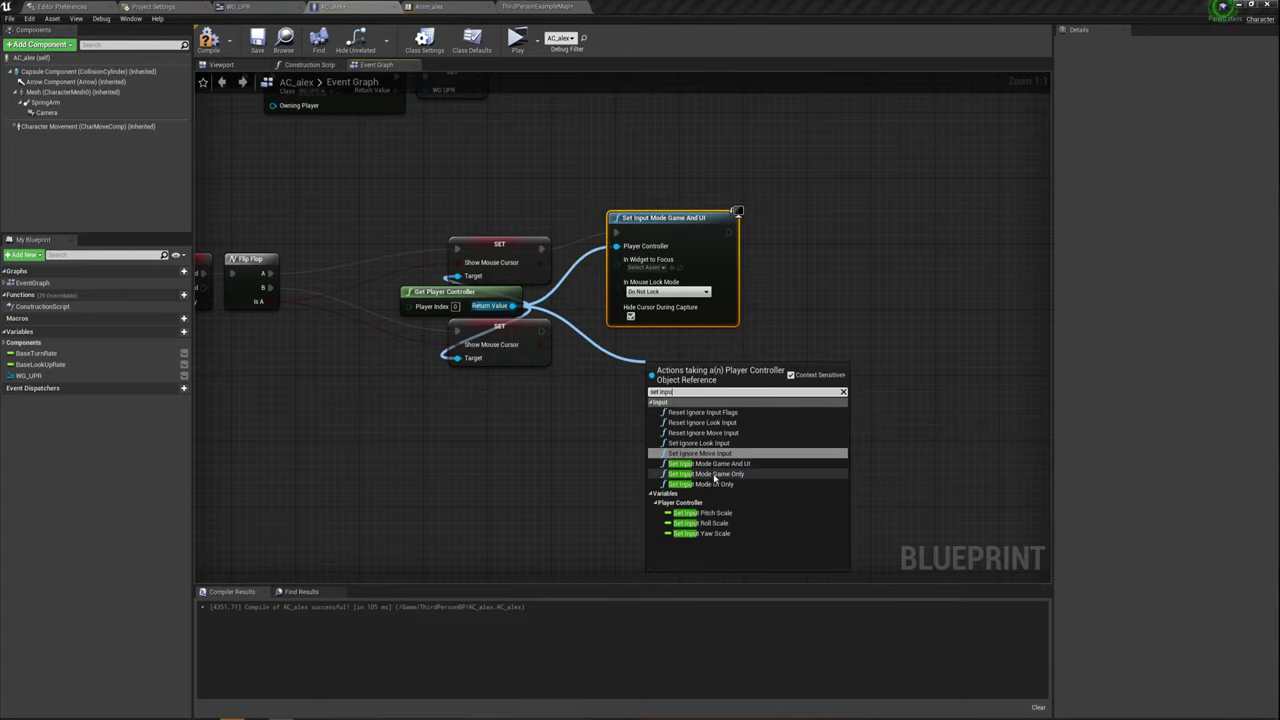
click(714, 476)
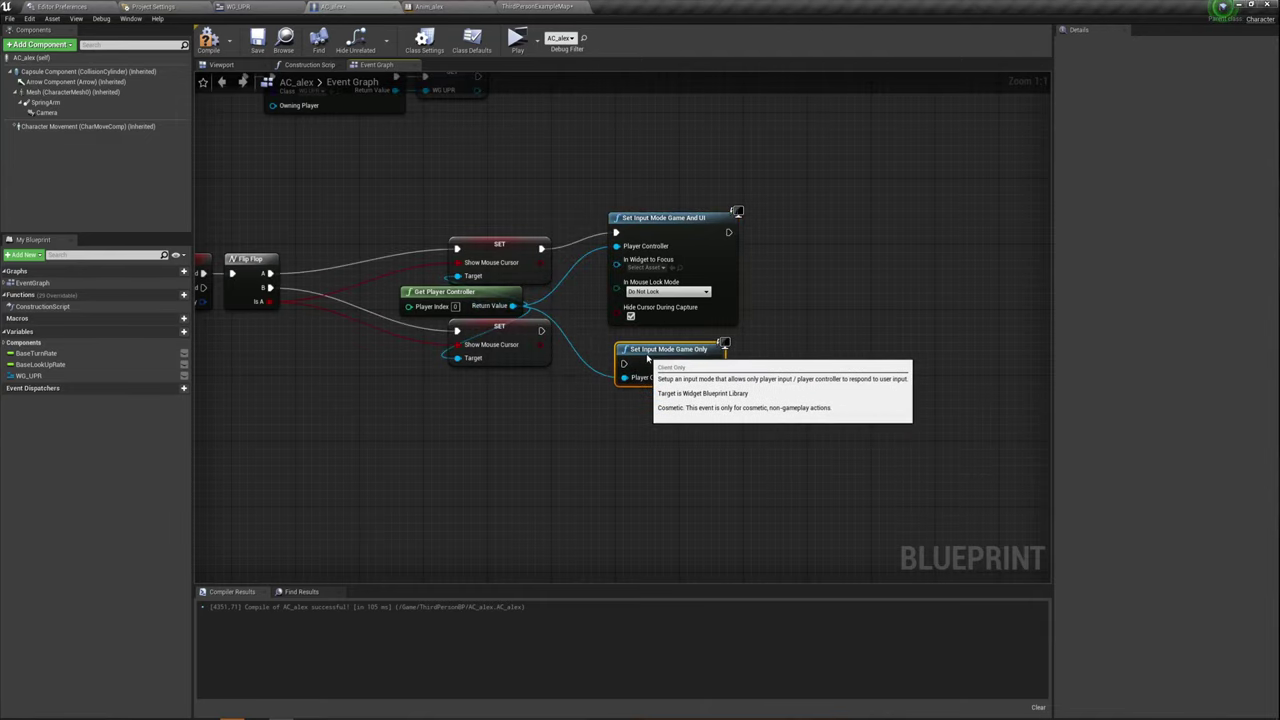
mouse_move(532, 338)
mouse_down()
mouse_move(540, 355)
mouse_move(624, 363)
mouse_up()
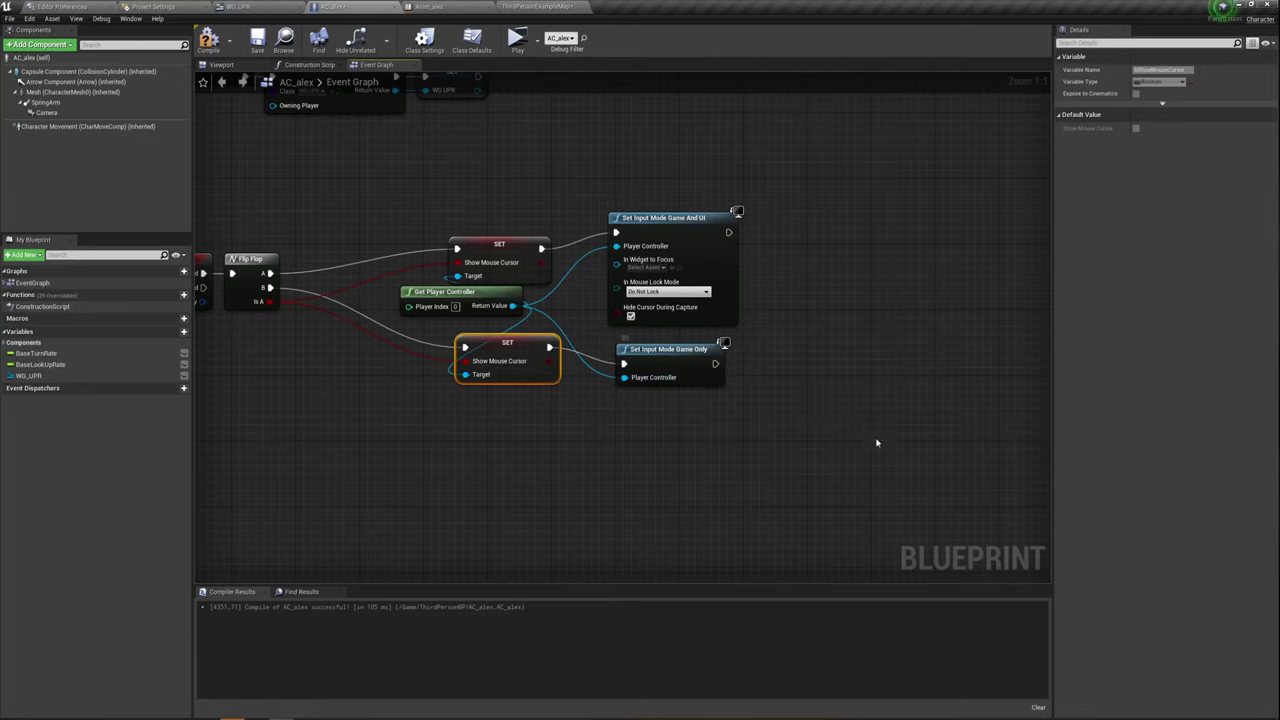
right_drag(809, 443, 784, 446)
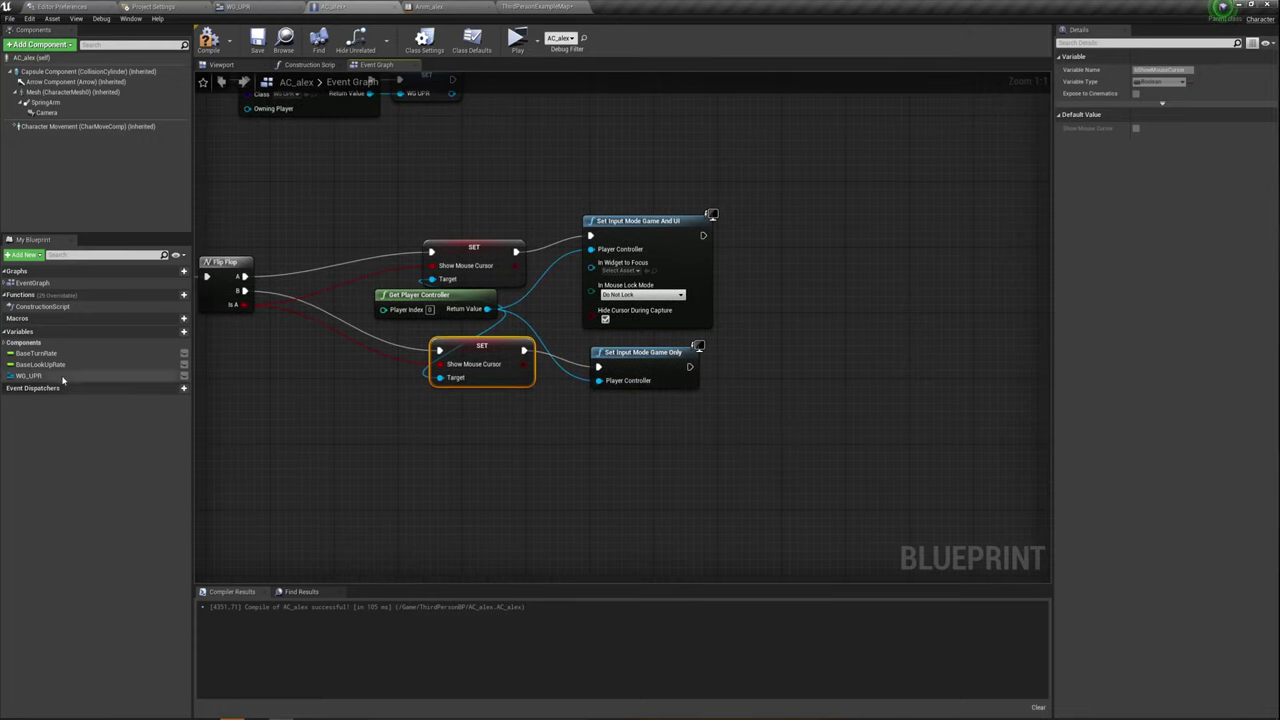
Add WG_UPR to the viewport after Set Input Mode Game And UI
drag(28, 375, 767, 309)
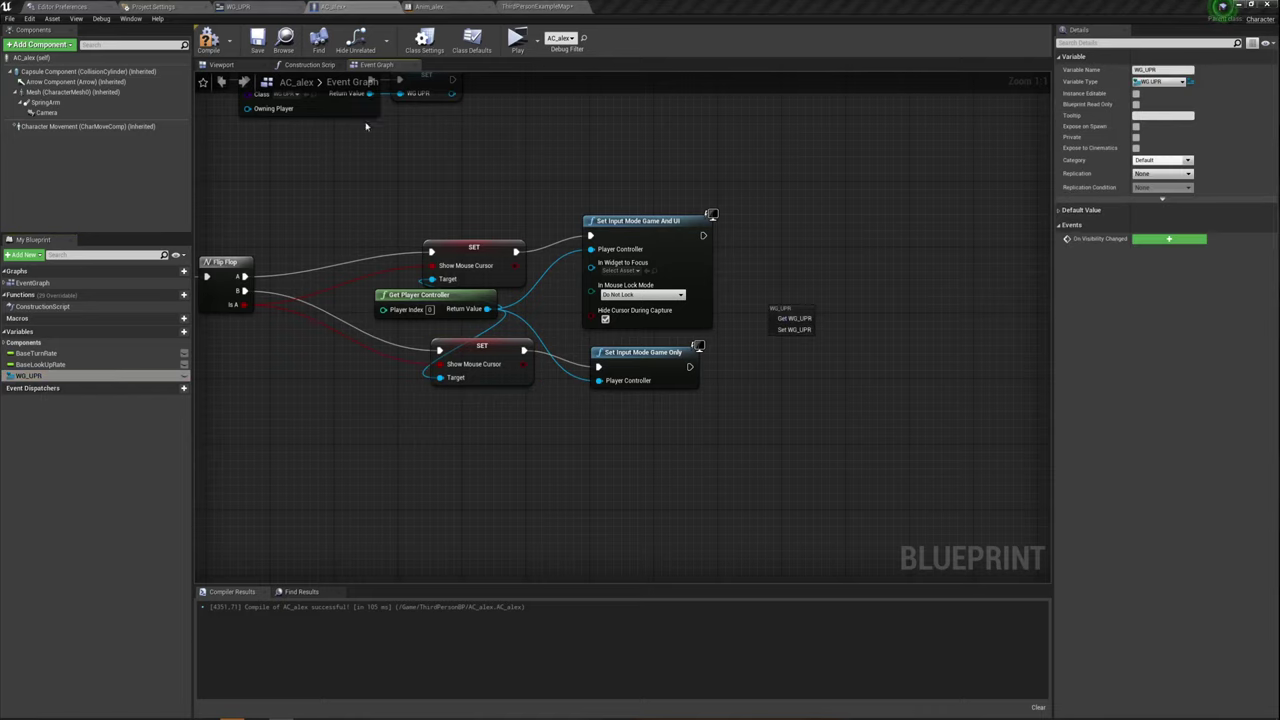
click(795, 318)
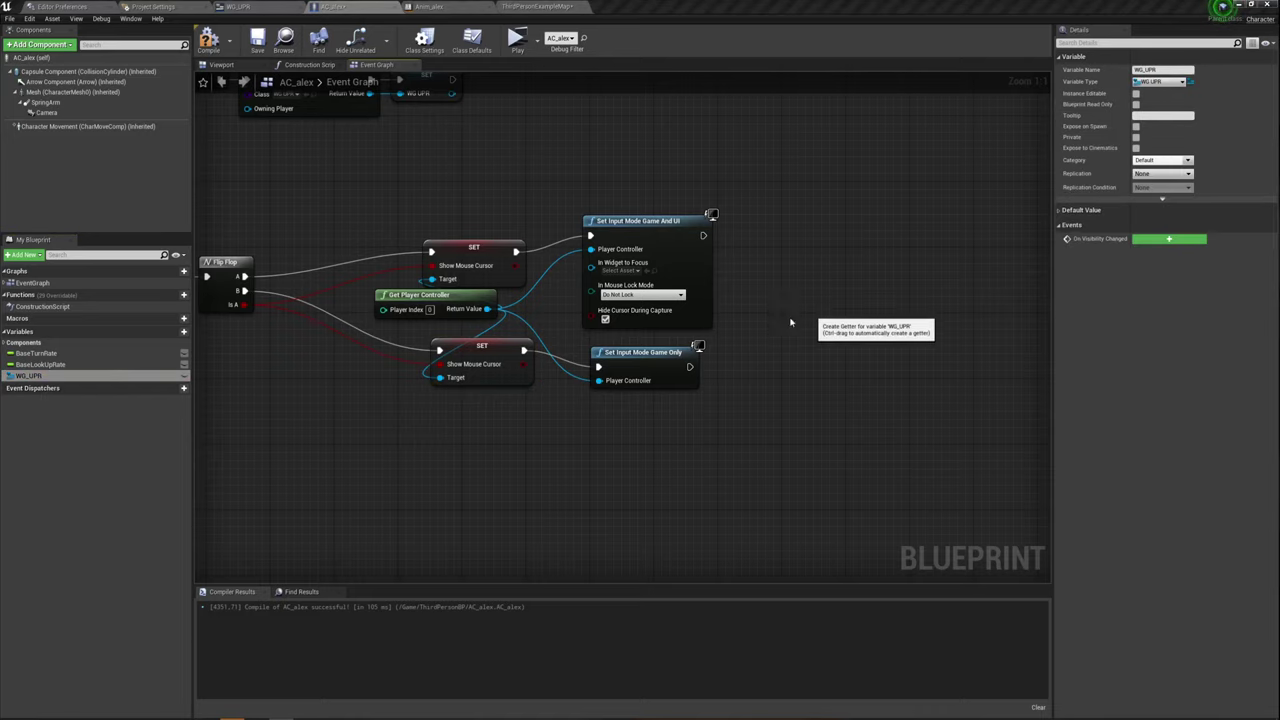
right_drag(811, 329, 751, 337)
drag(760, 321, 787, 231)
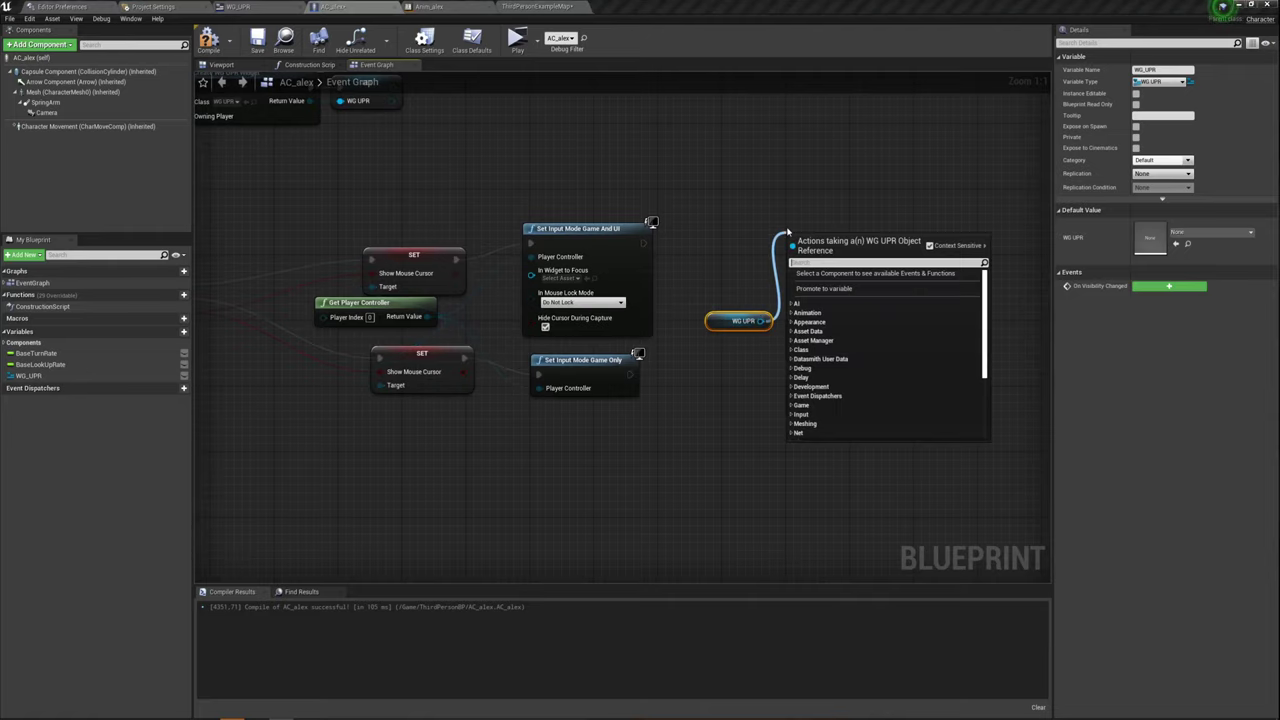
text(add)
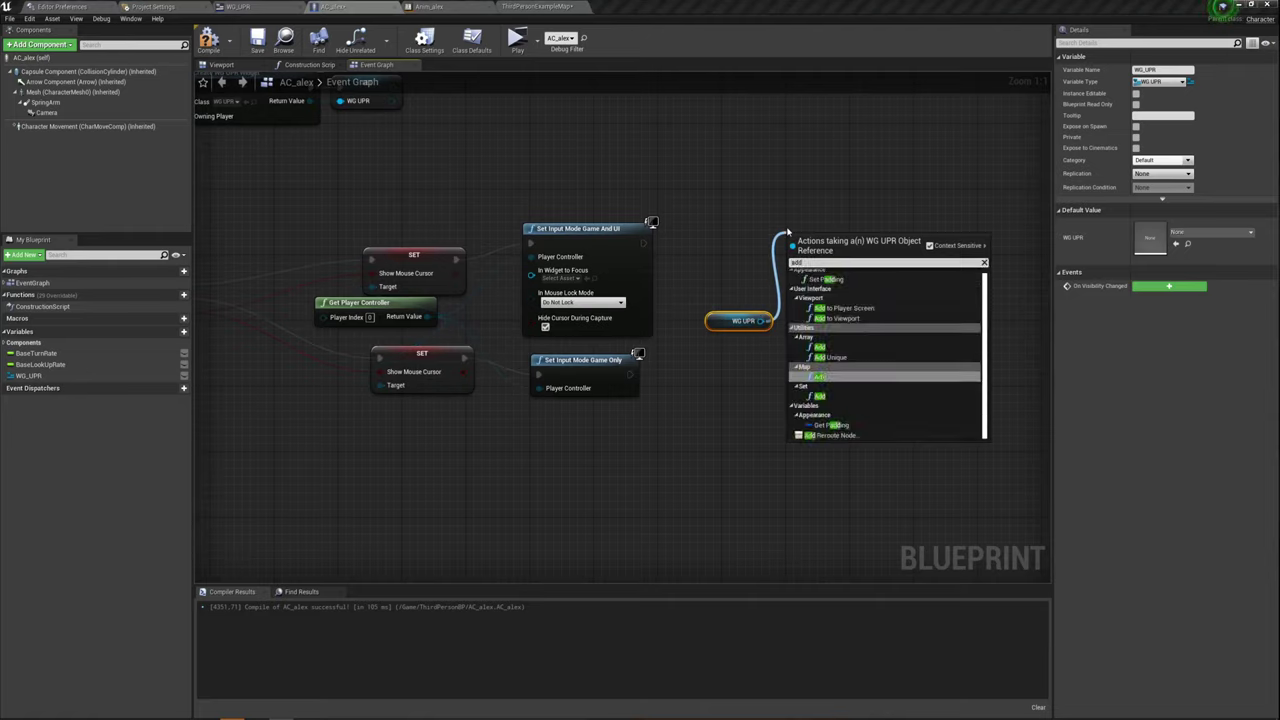
click(838, 318)
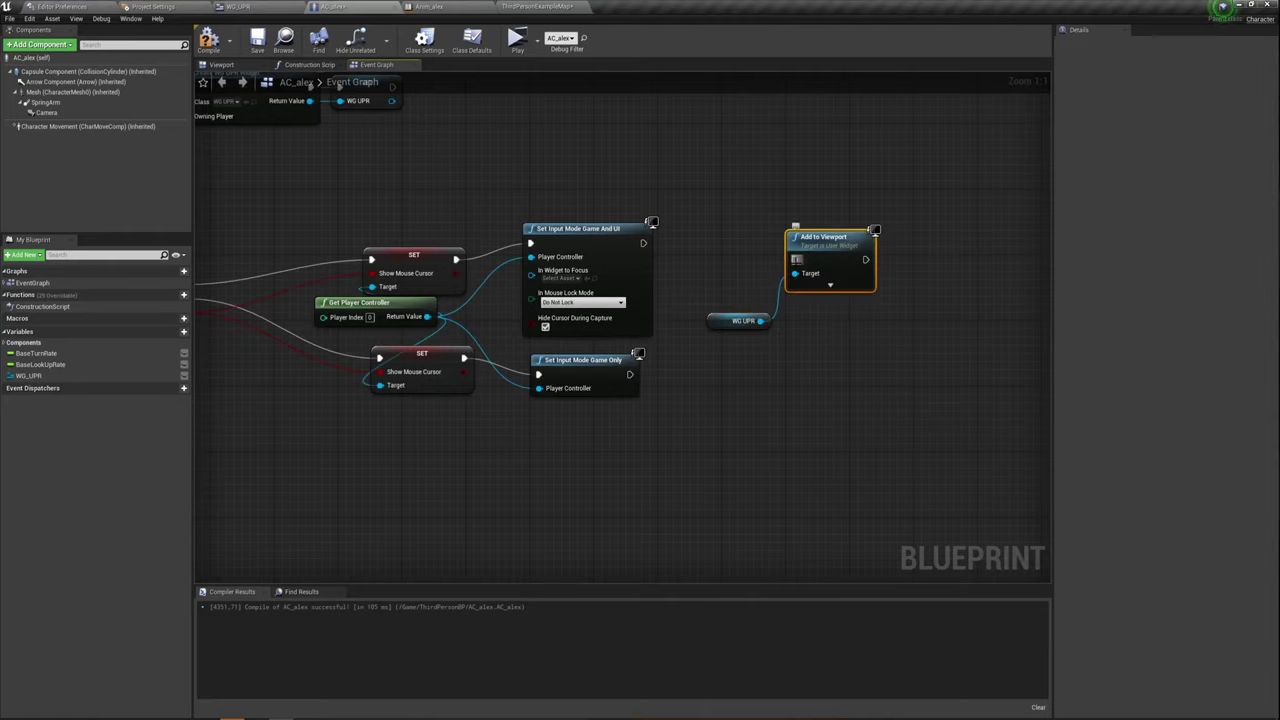
drag(796, 259, 643, 243)
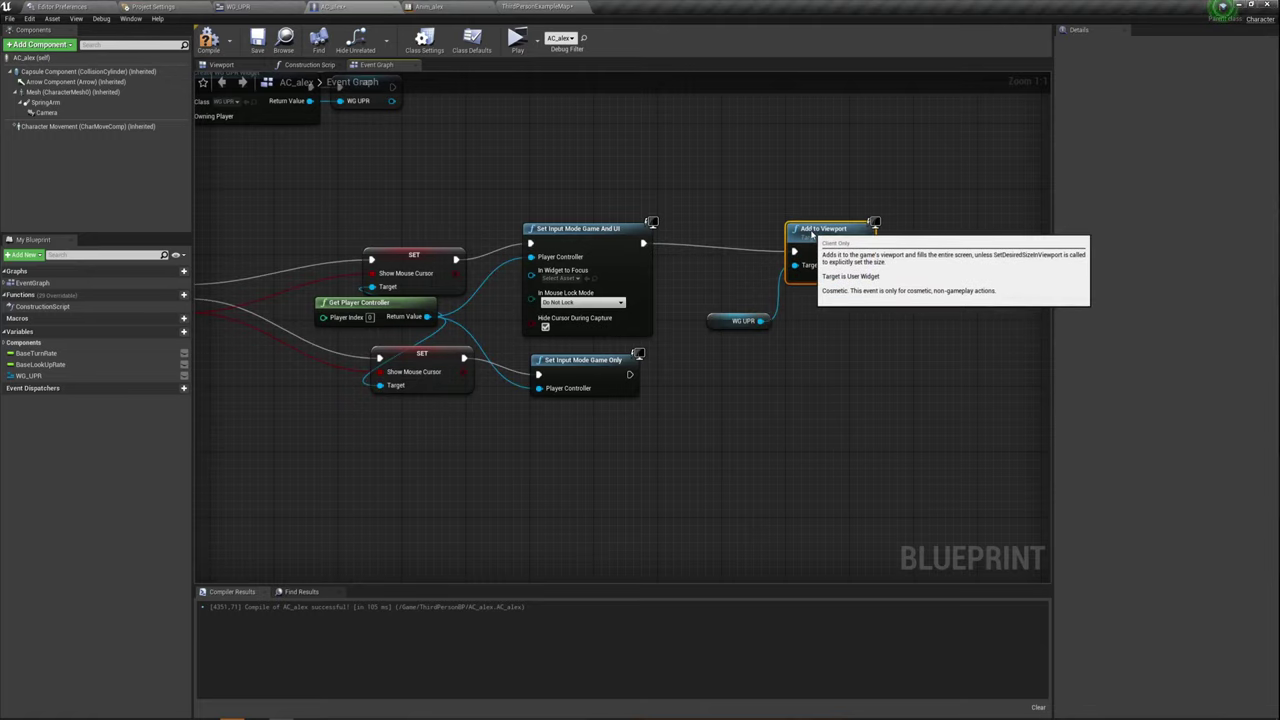
drag(811, 236, 811, 228)
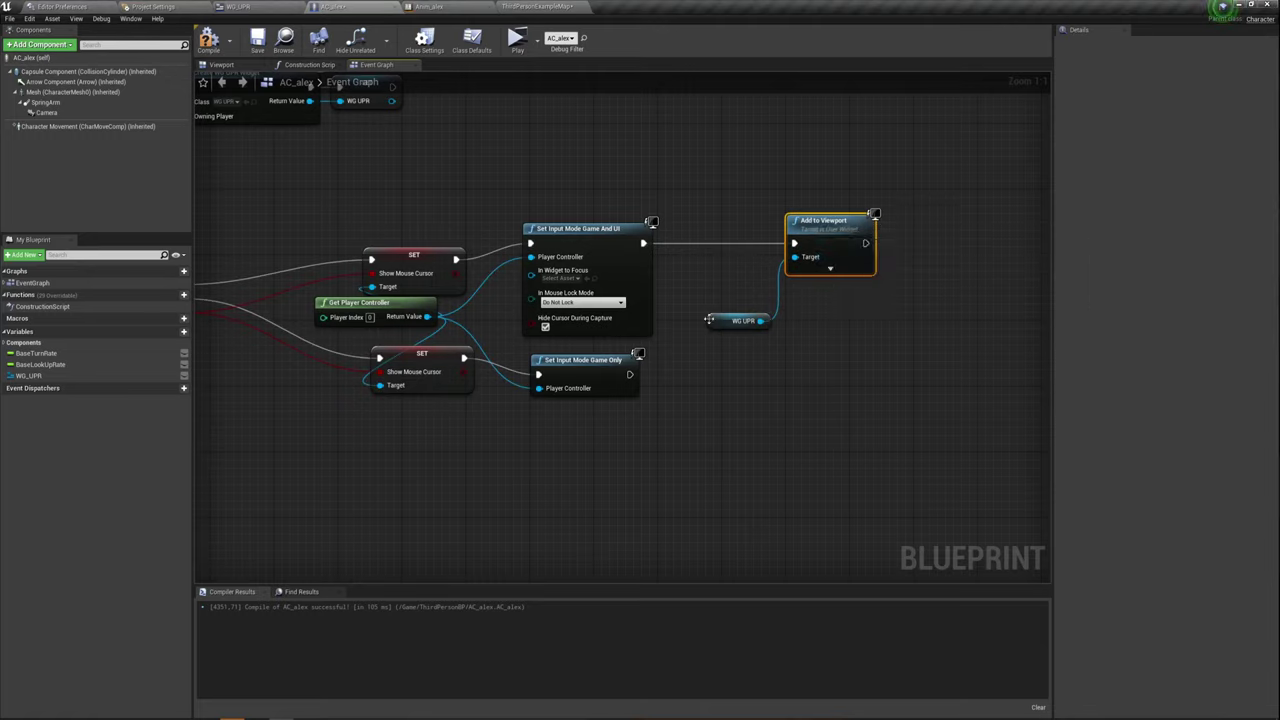
Add Remove from Parent on WG_UPR and chain it after Set Input Mode Game Only
drag(761, 321, 803, 378)
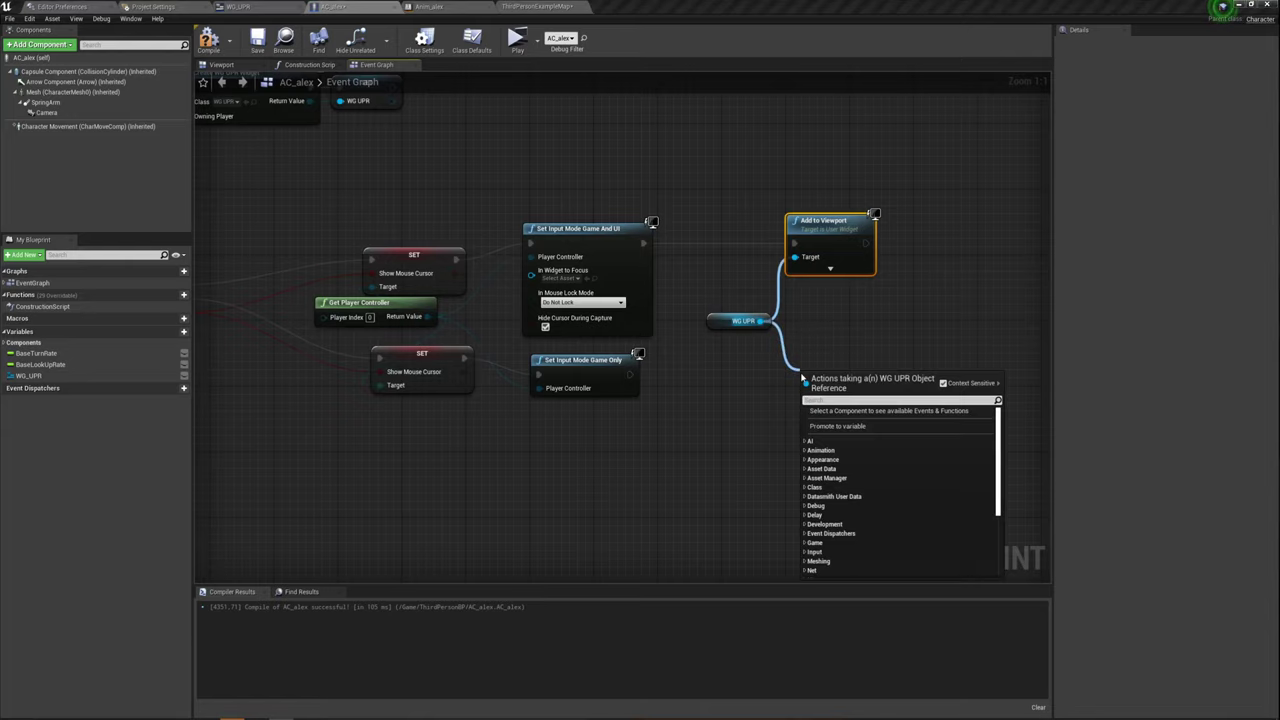
text(remo)
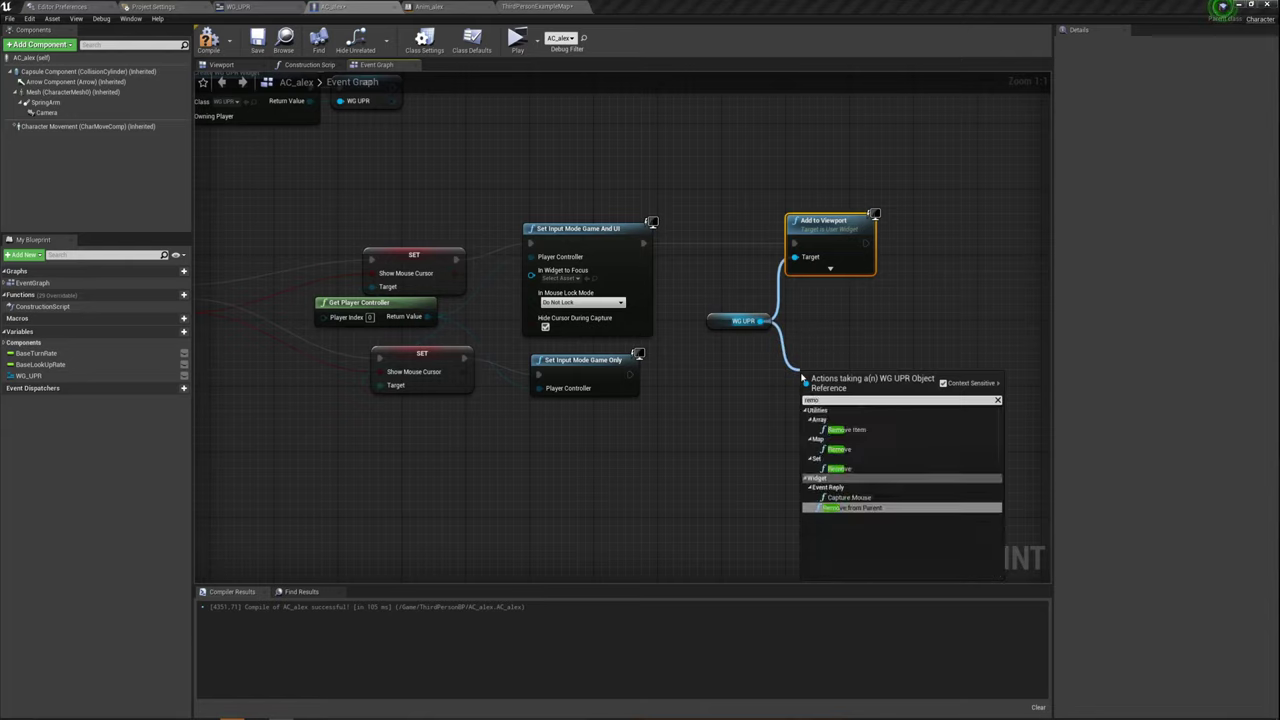
key(Return)
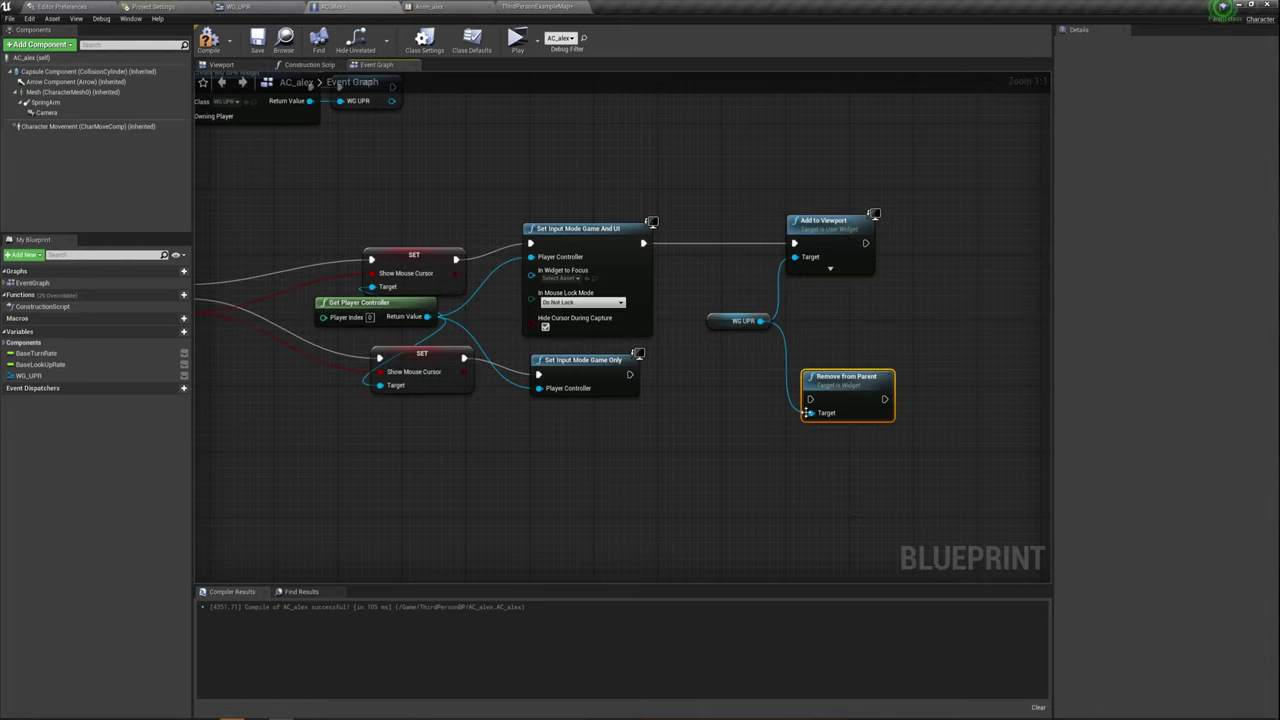
drag(811, 399, 630, 374)
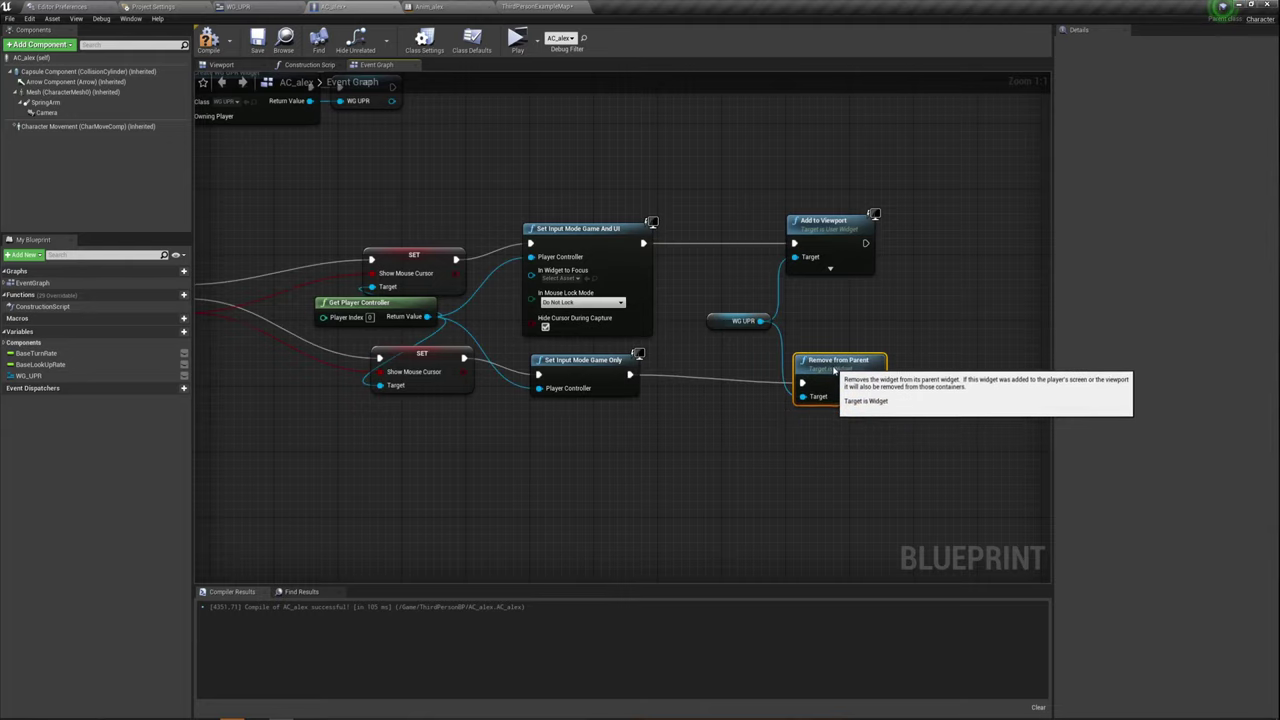
drag(845, 378, 837, 362)
click(796, 484)
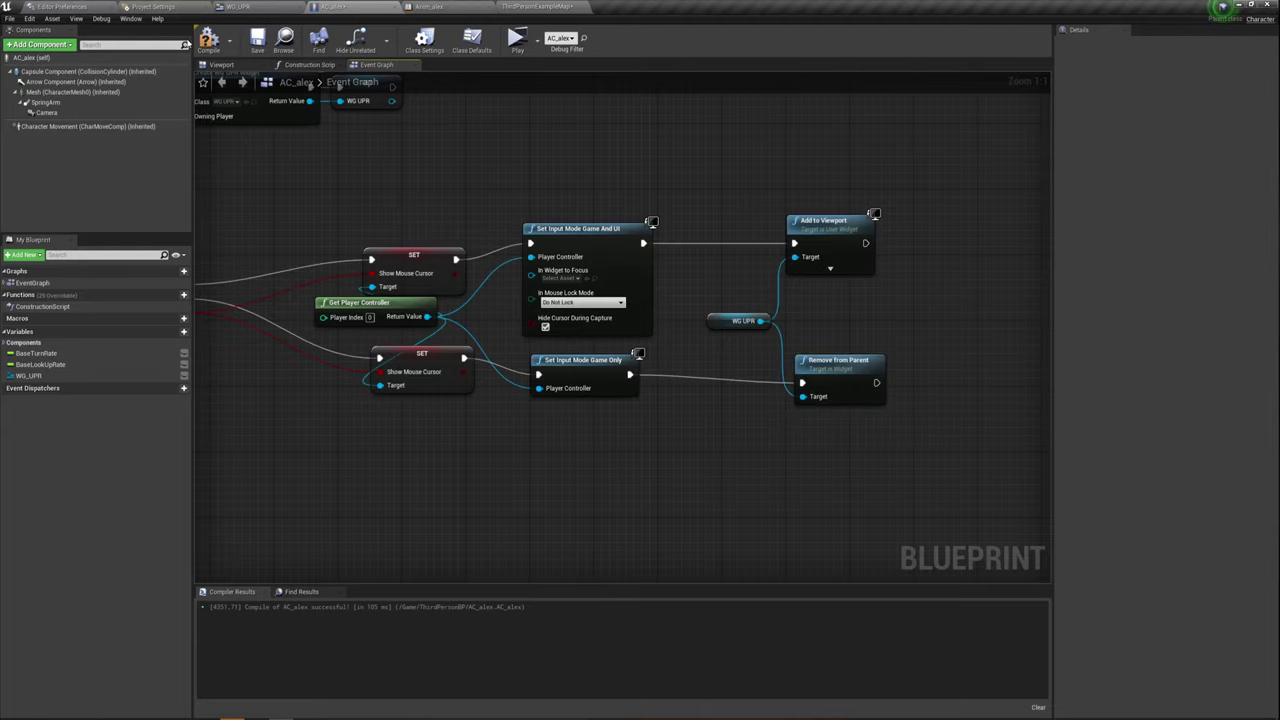
Frame and select the BeginPlay widget-creation and input-mode toggle nodes to review them
scroll(310, 286, down, 3)
mouse_move(310, 286)
right_down()
mouse_move(592, 271)
mouse_move(566, 289)
mouse_move(562, 319)
right_up()
scroll(566, 289, up, 2)
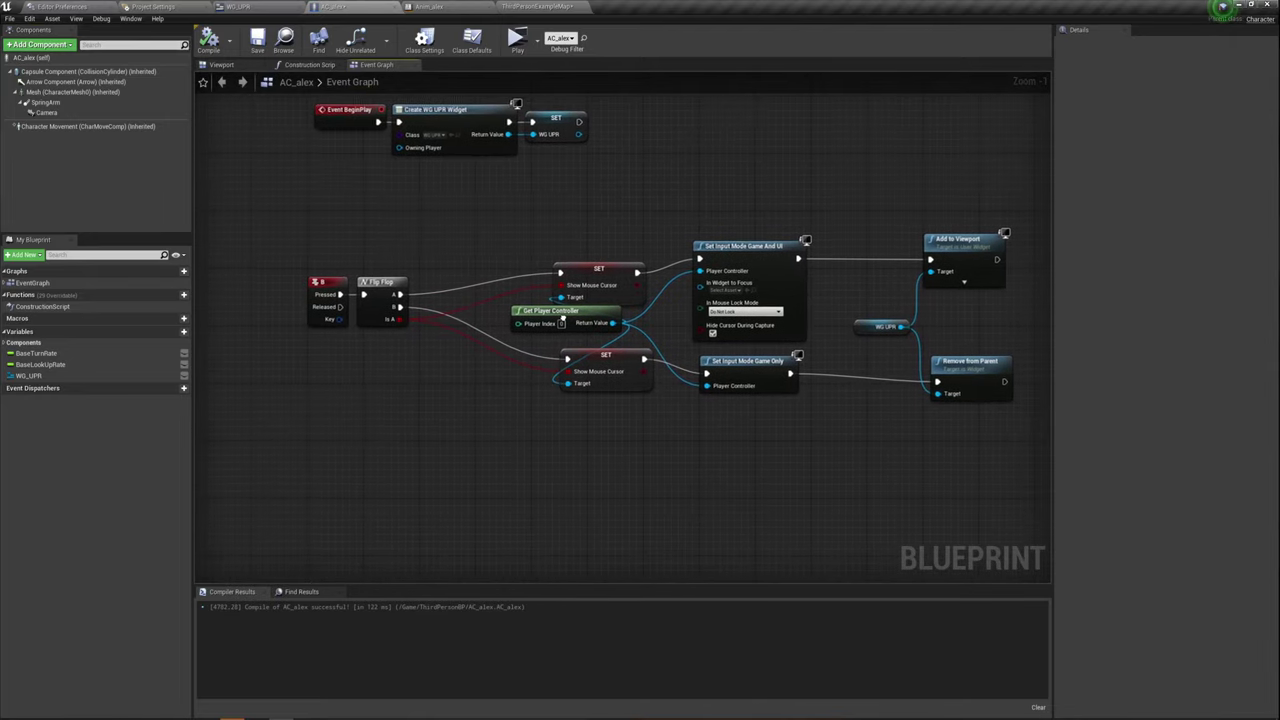
drag(290, 170, 764, 119)
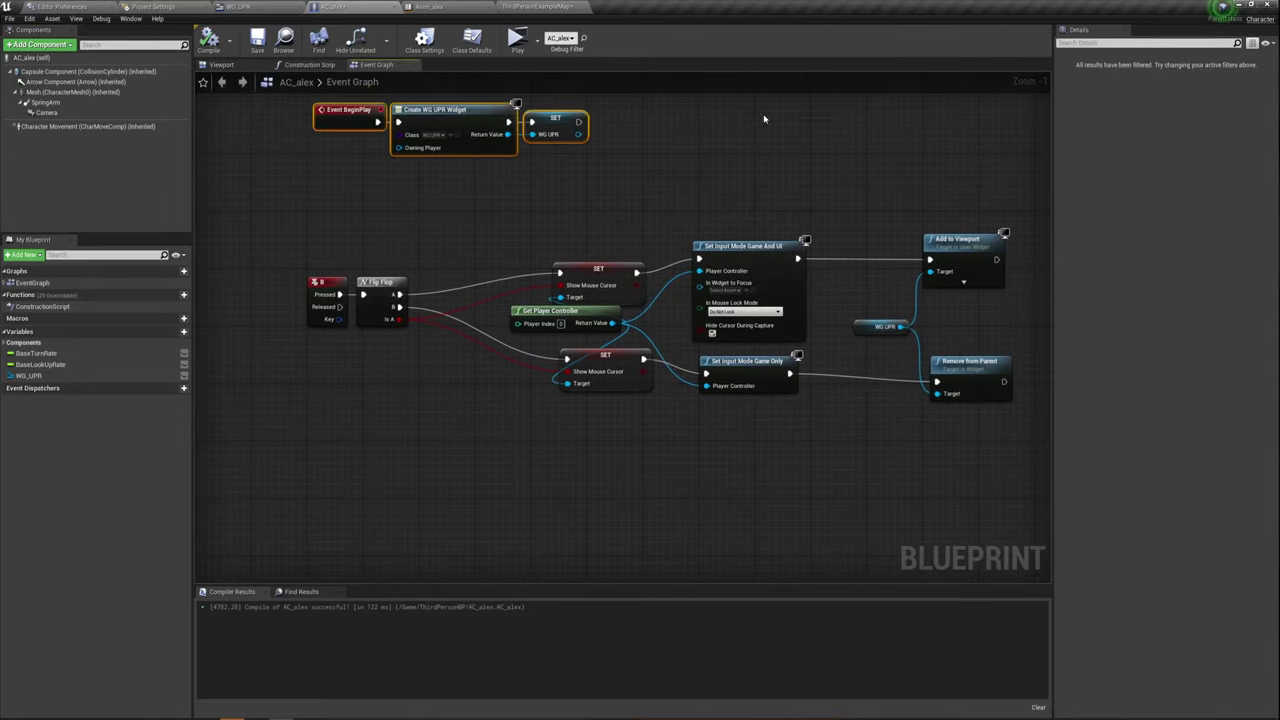
drag(497, 203, 1008, 432)
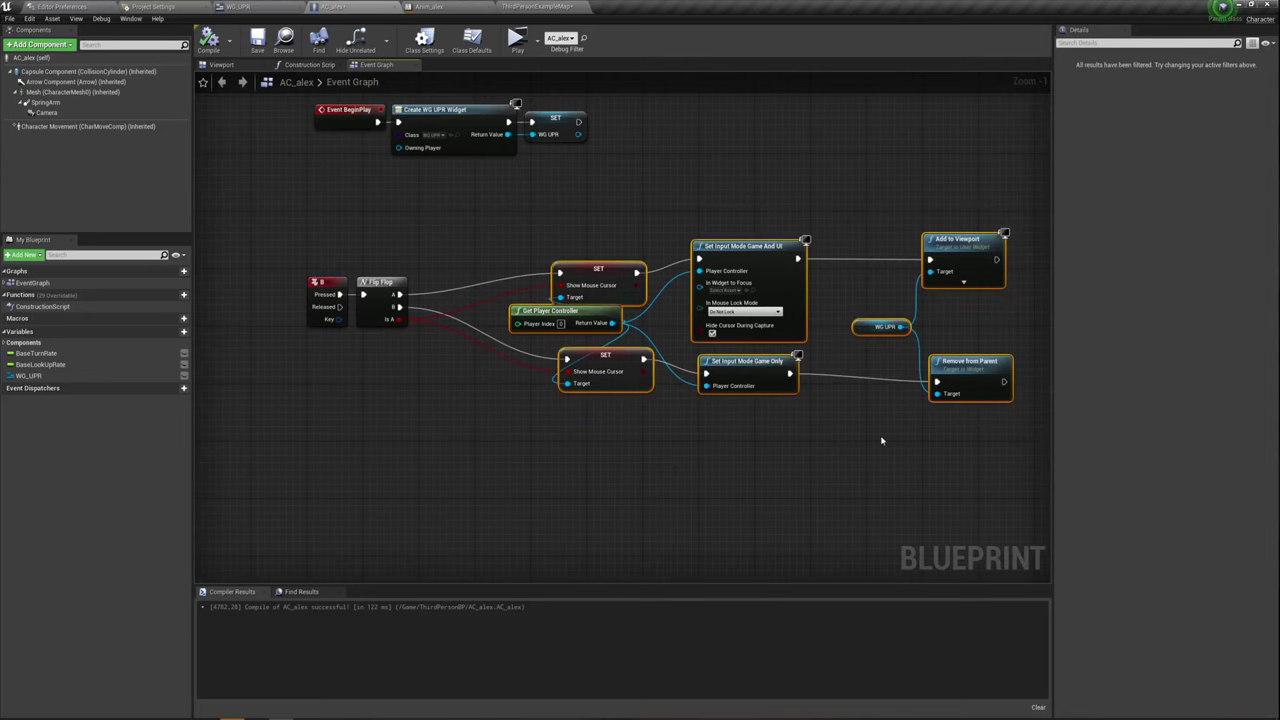
mouse_move(727, 452)
right_down()
mouse_move(717, 368)
mouse_move(763, 319)
right_up()
right_drag(558, 358, 570, 334)
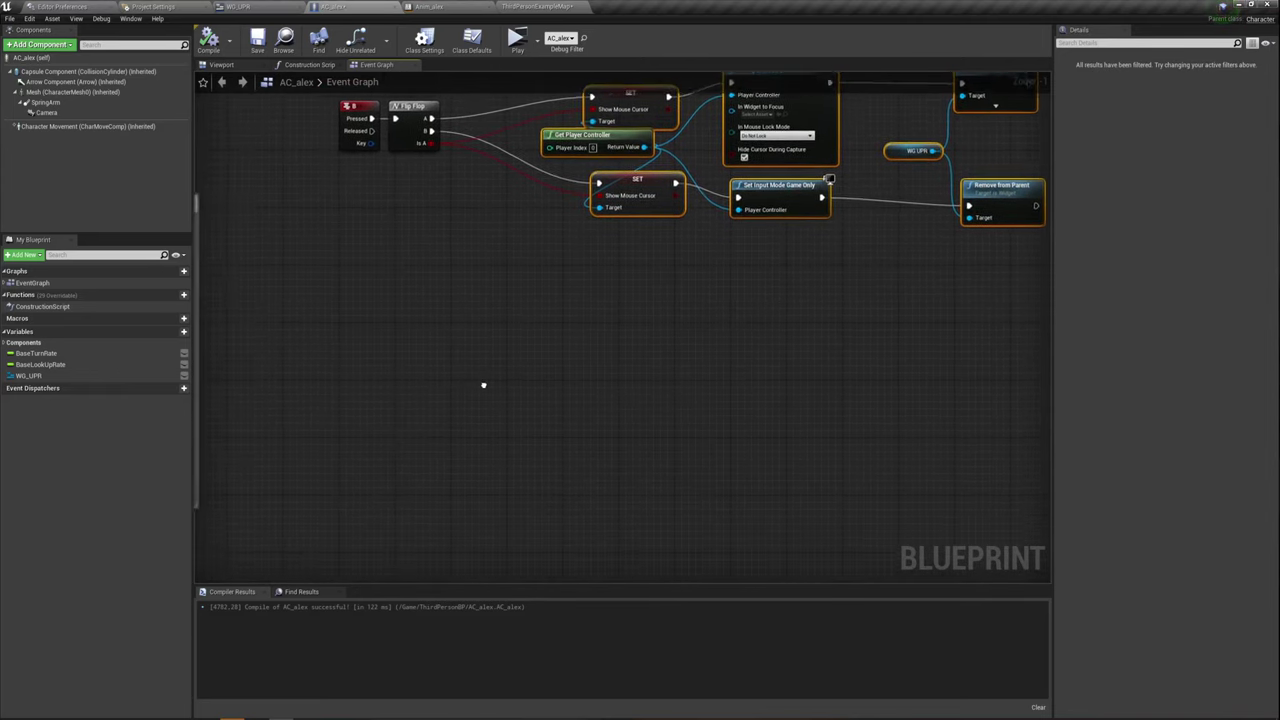
Add a custom event, first named Idle, then rename it to NoGun
right_click(335, 345)
text(cust)
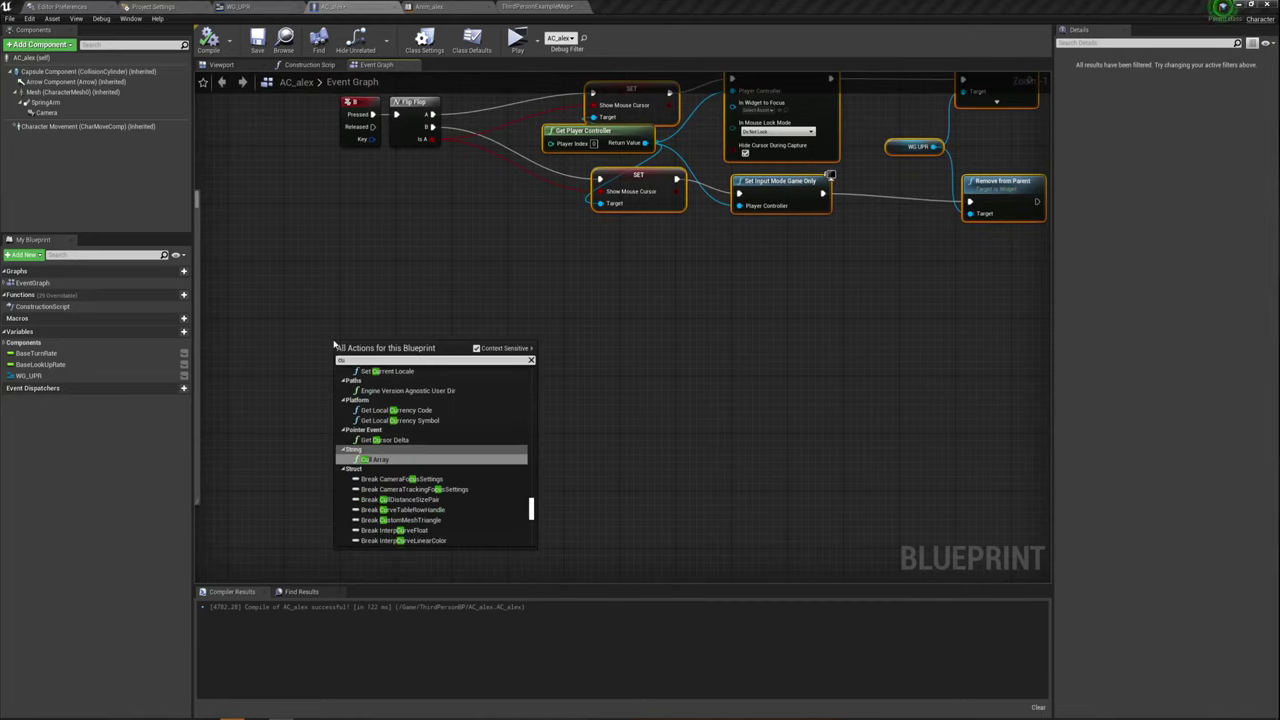
key(Return)
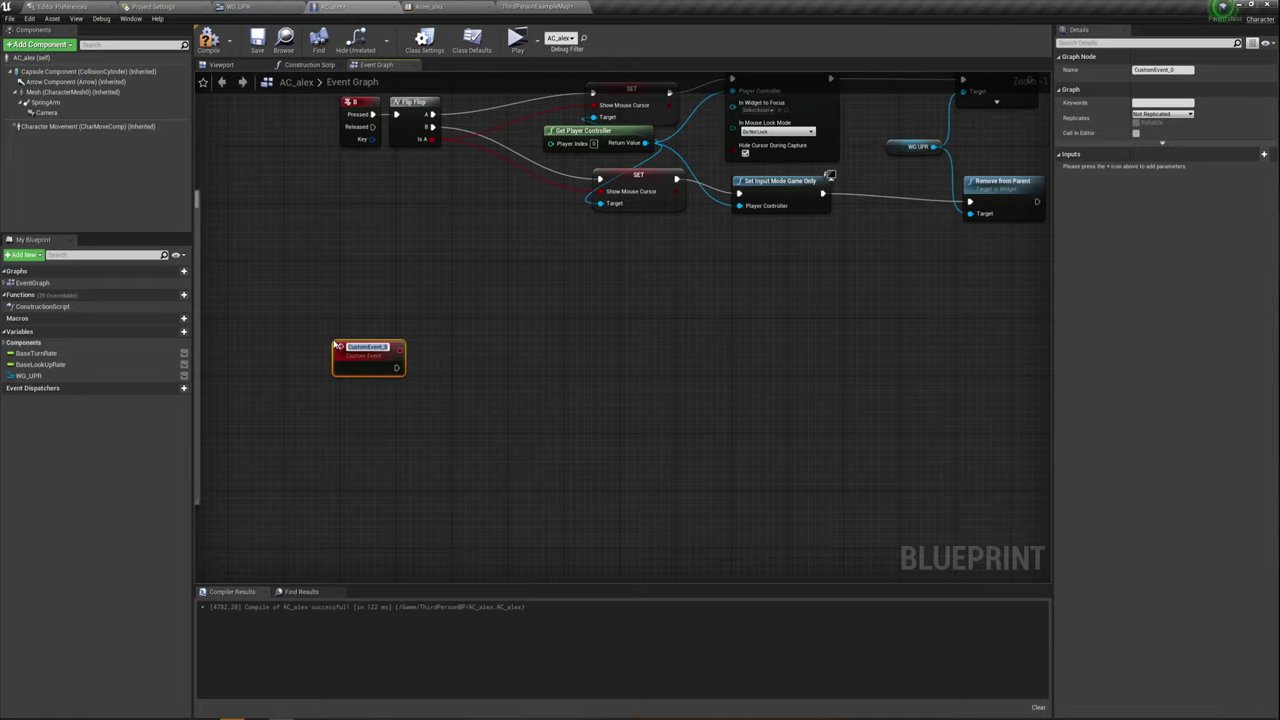
key(BackSpace)
text(Idle)
key(Return)
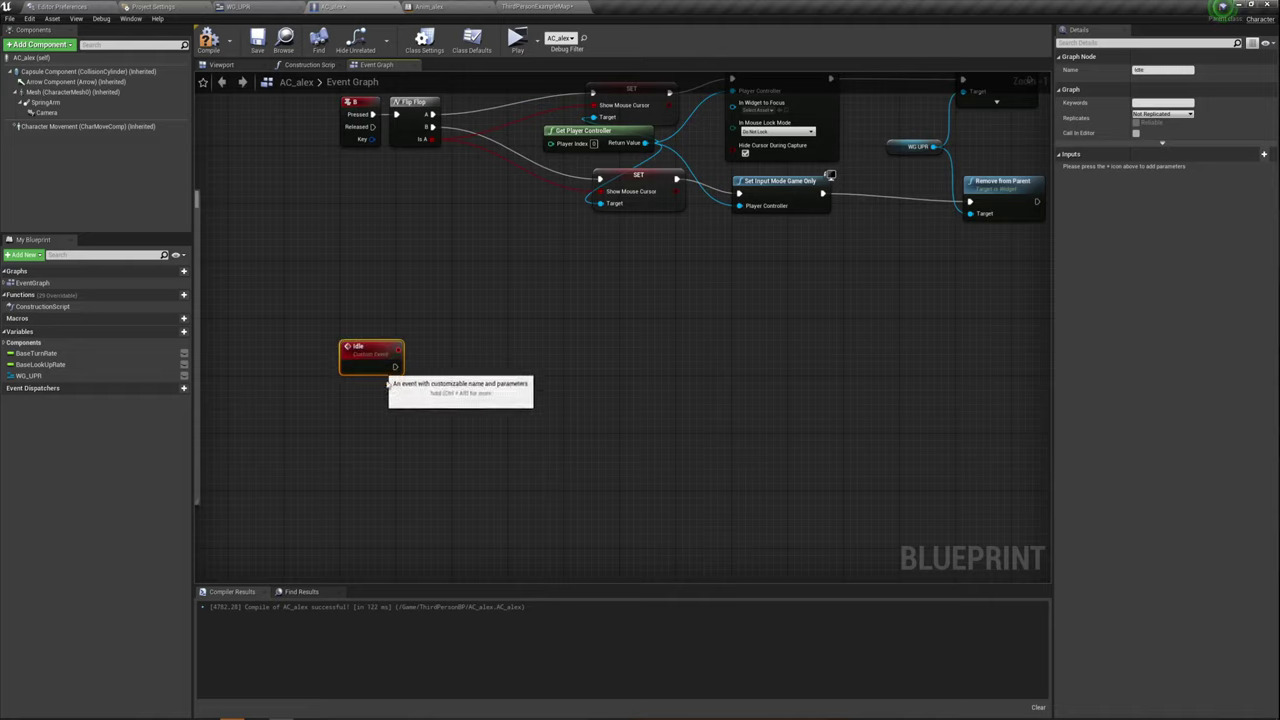
mouse_move(478, 417)
right_down()
mouse_move(526, 377)
mouse_move(523, 327)
mouse_move(542, 326)
right_up()
scroll(523, 327, up, 1)
double_click(437, 246)
text(NoGun)
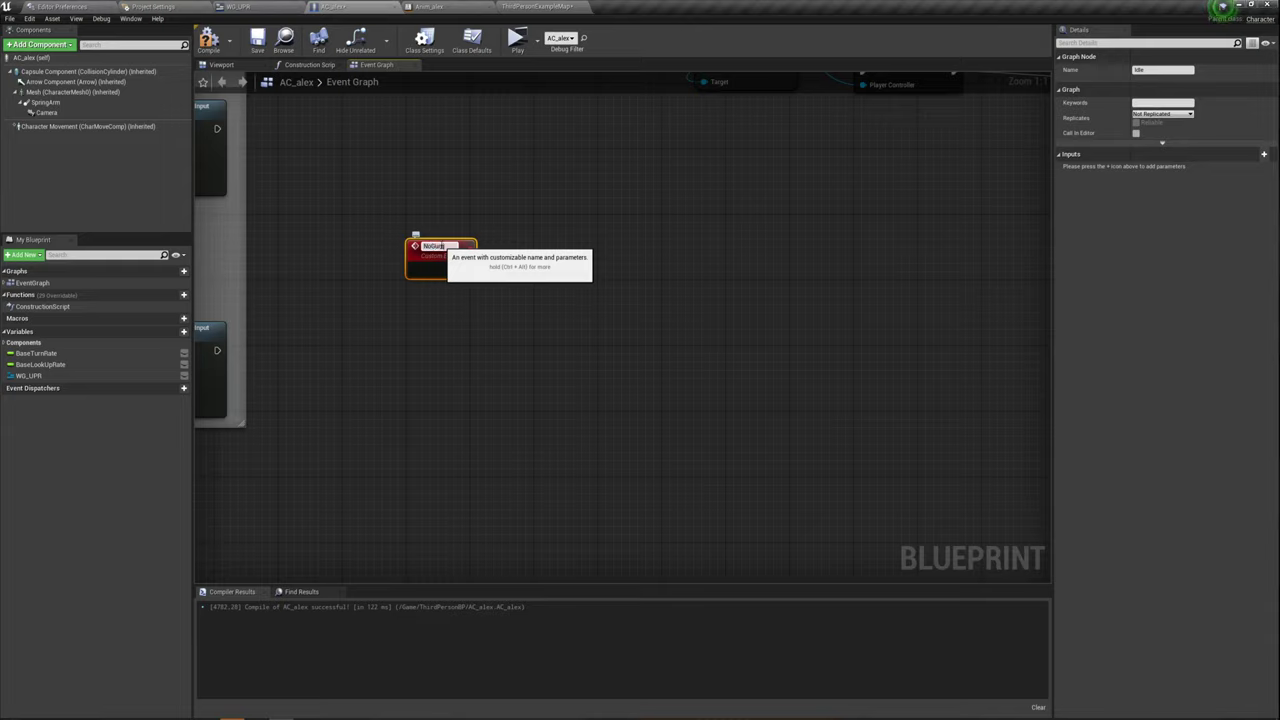
key(Return)
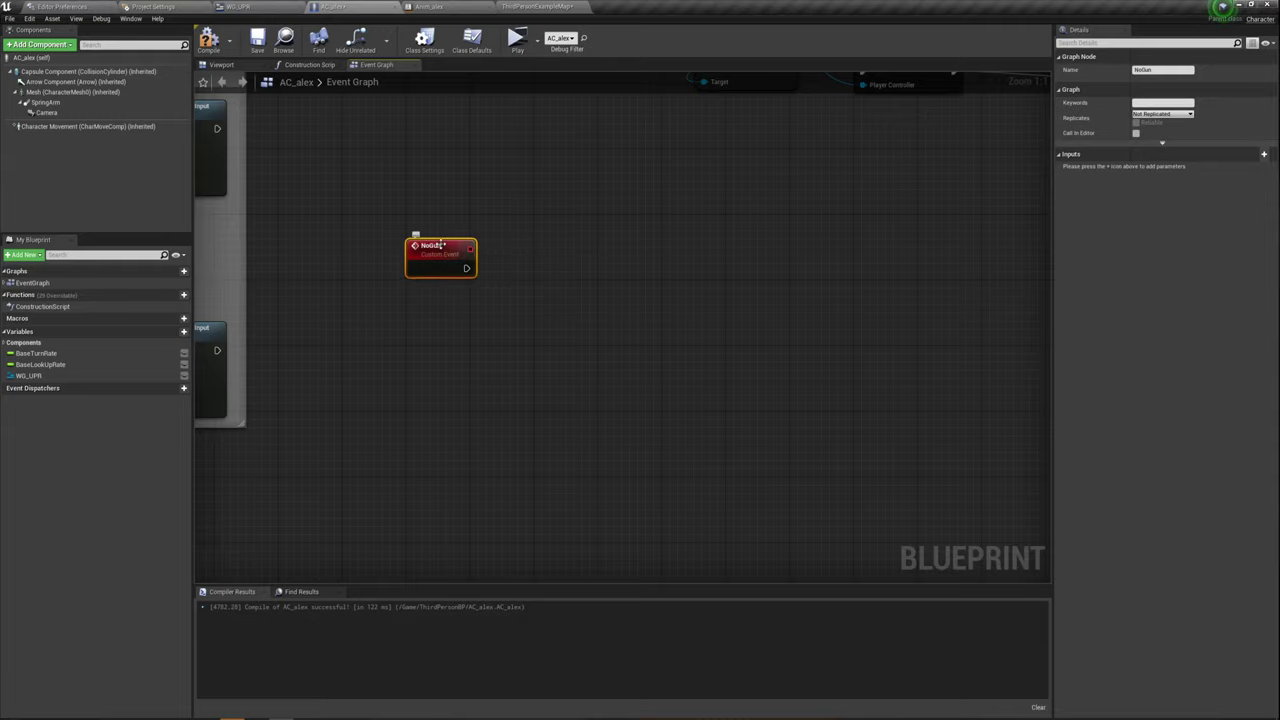
right_drag(471, 413, 464, 364)
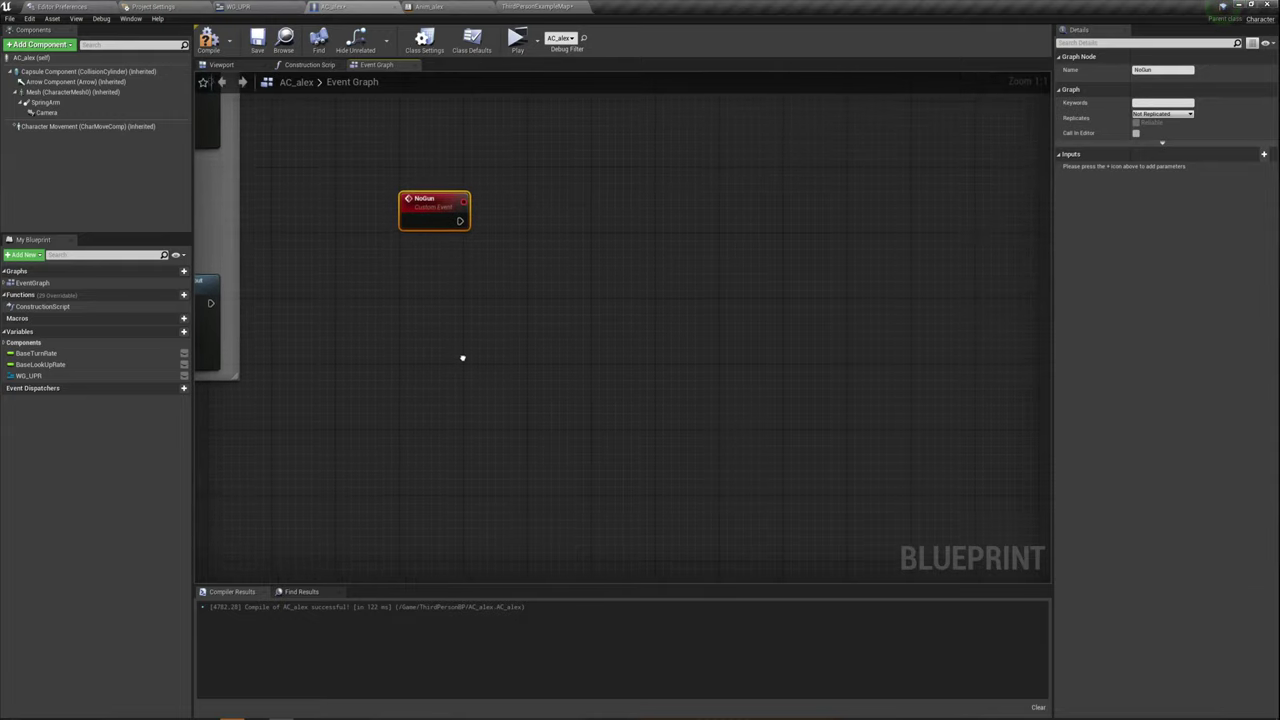
Add a second custom event named pistol below NoGun
right_click(416, 376)
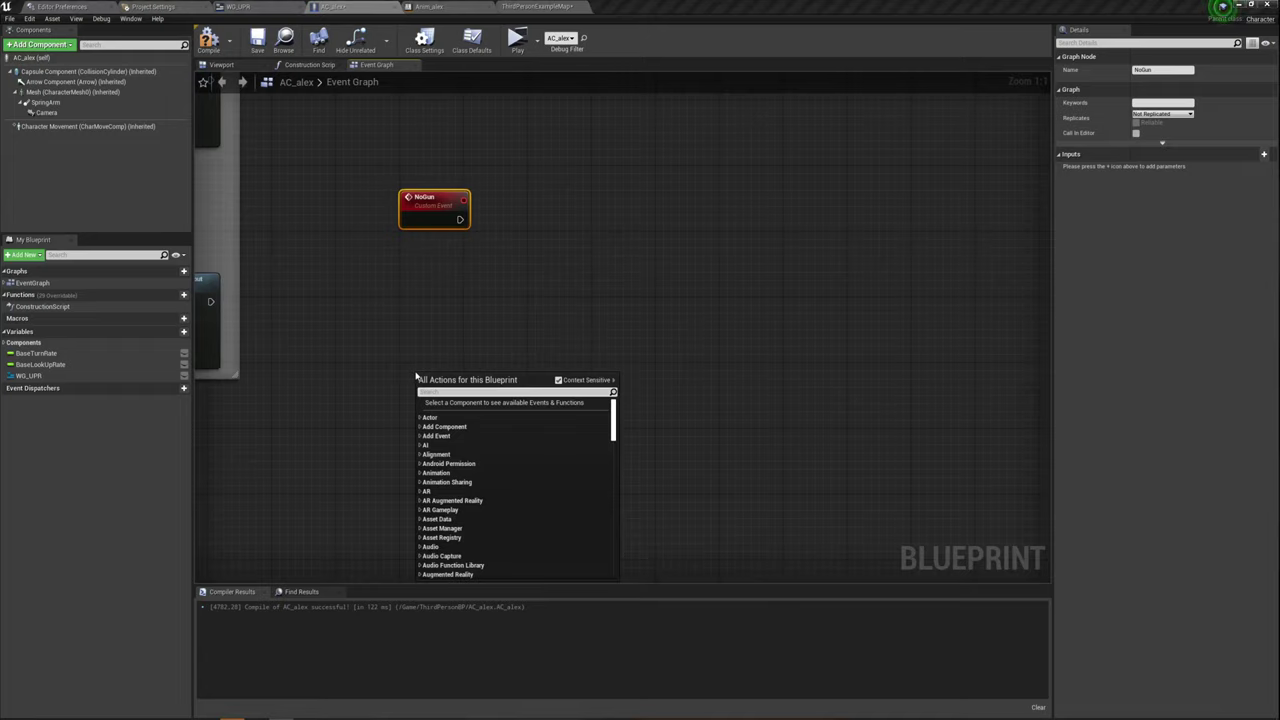
text(cust)
key(Return)
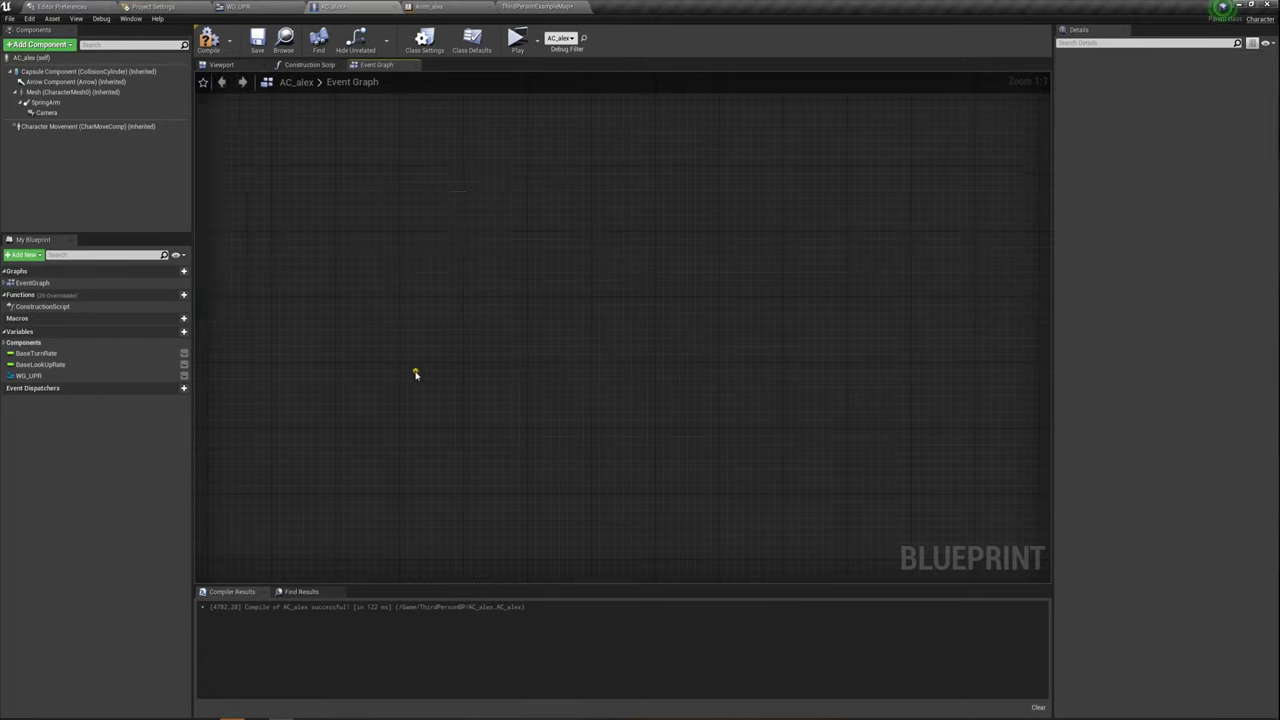
text(NoGun)
text(pistol)
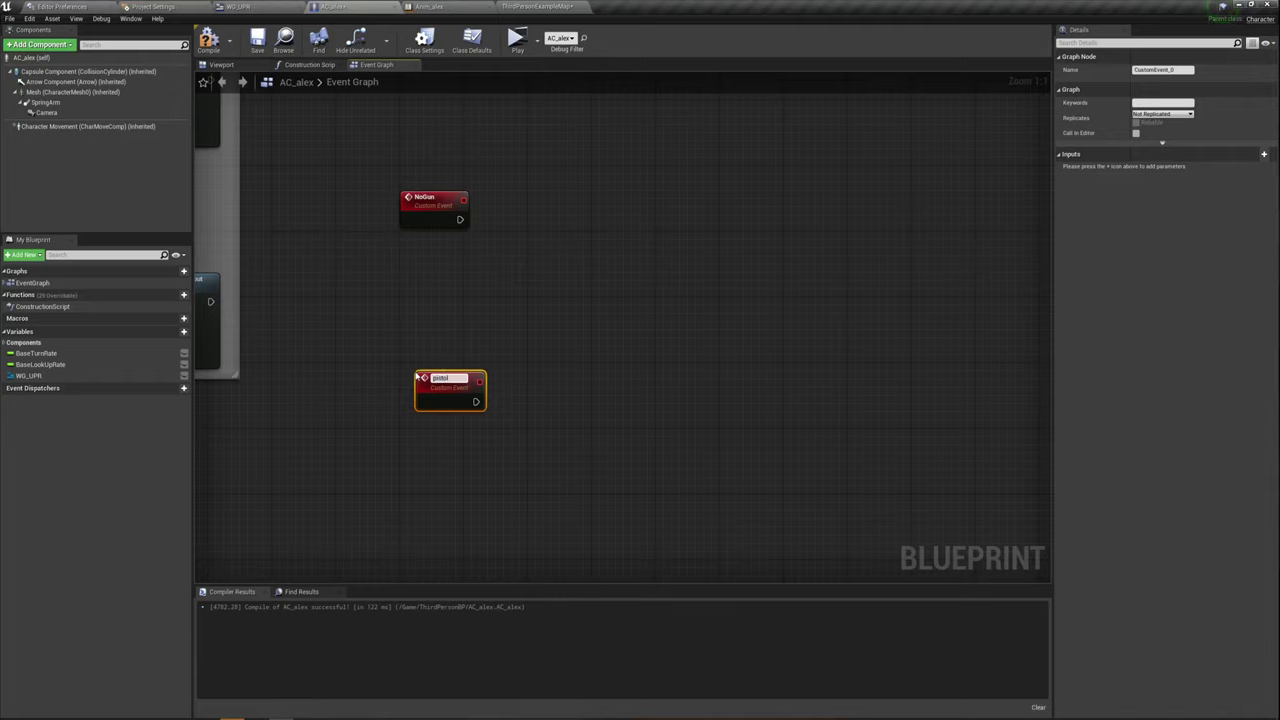
key(Return)
drag(440, 381, 424, 305)
Add a third custom event named Rifle and align it with the others
right_click(405, 459)
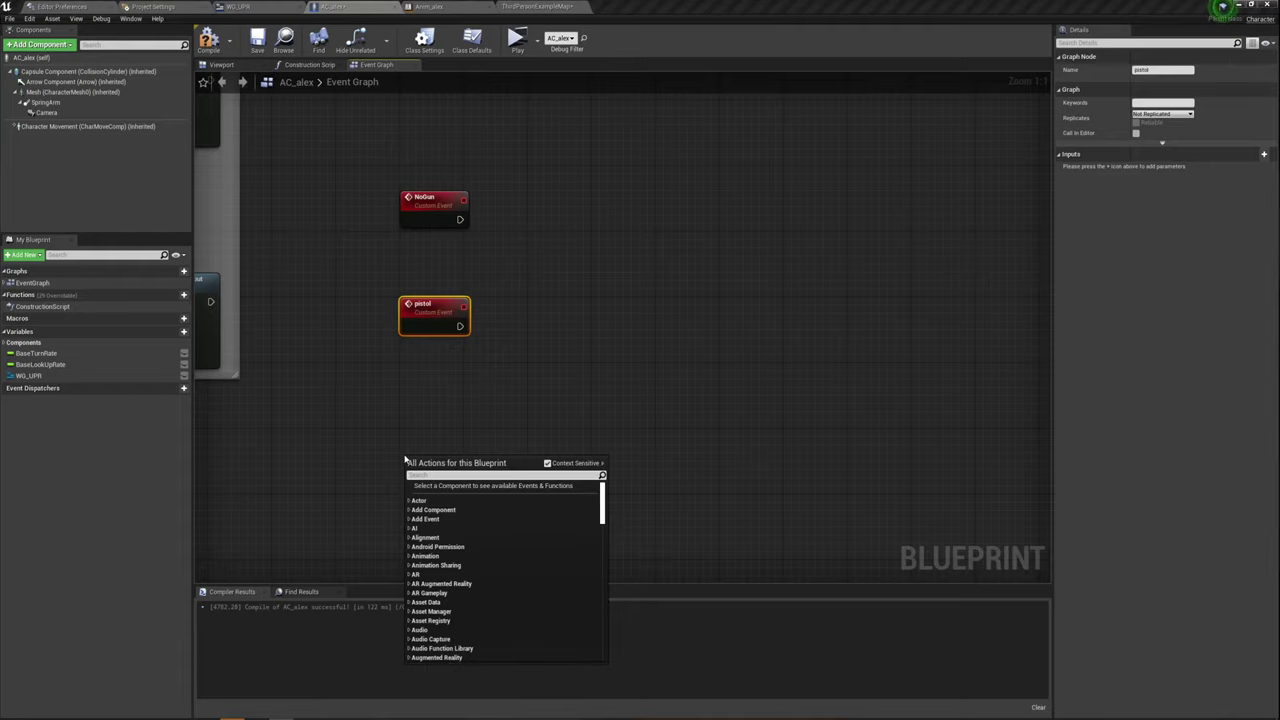
text(cust)
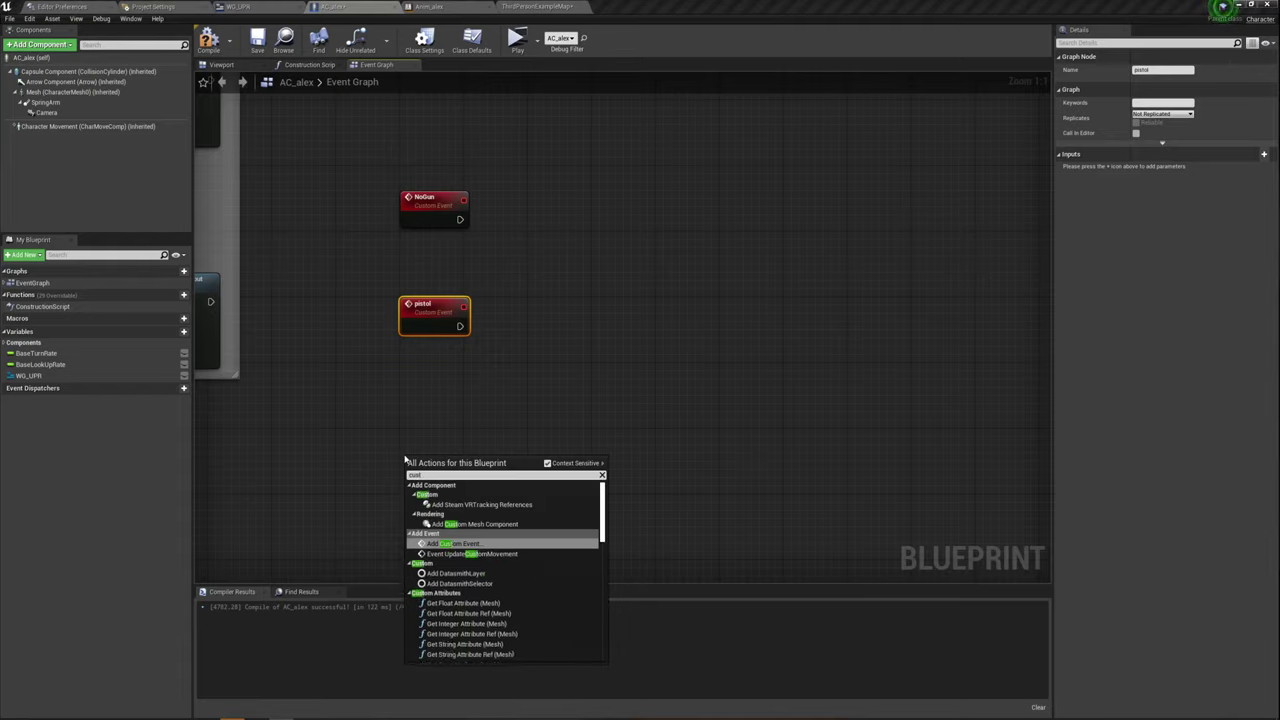
key(Return)
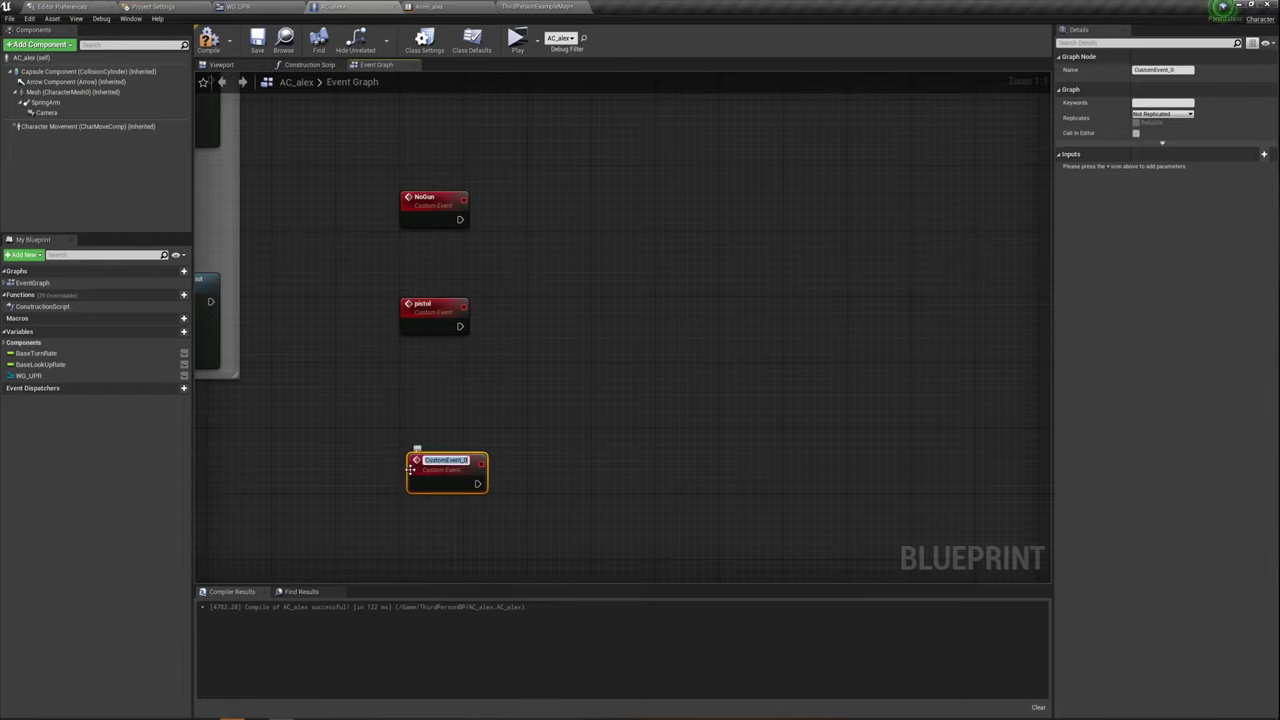
text(Rifle)
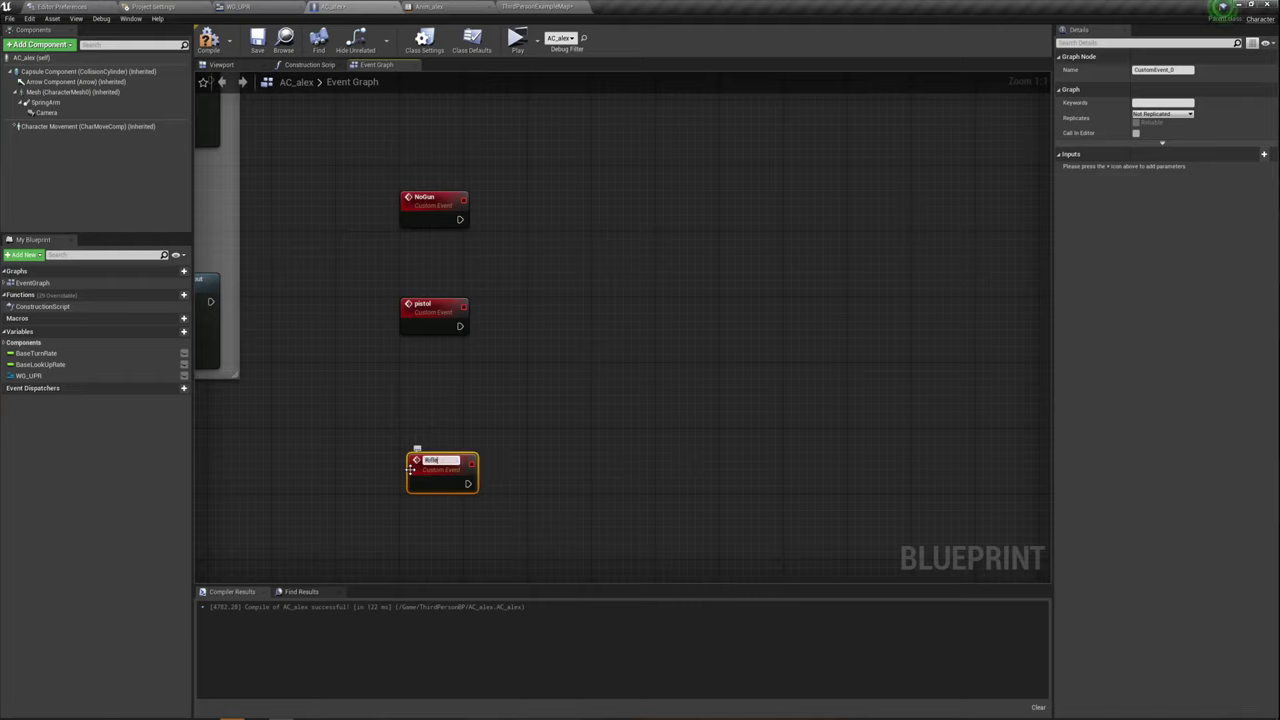
key(Return)
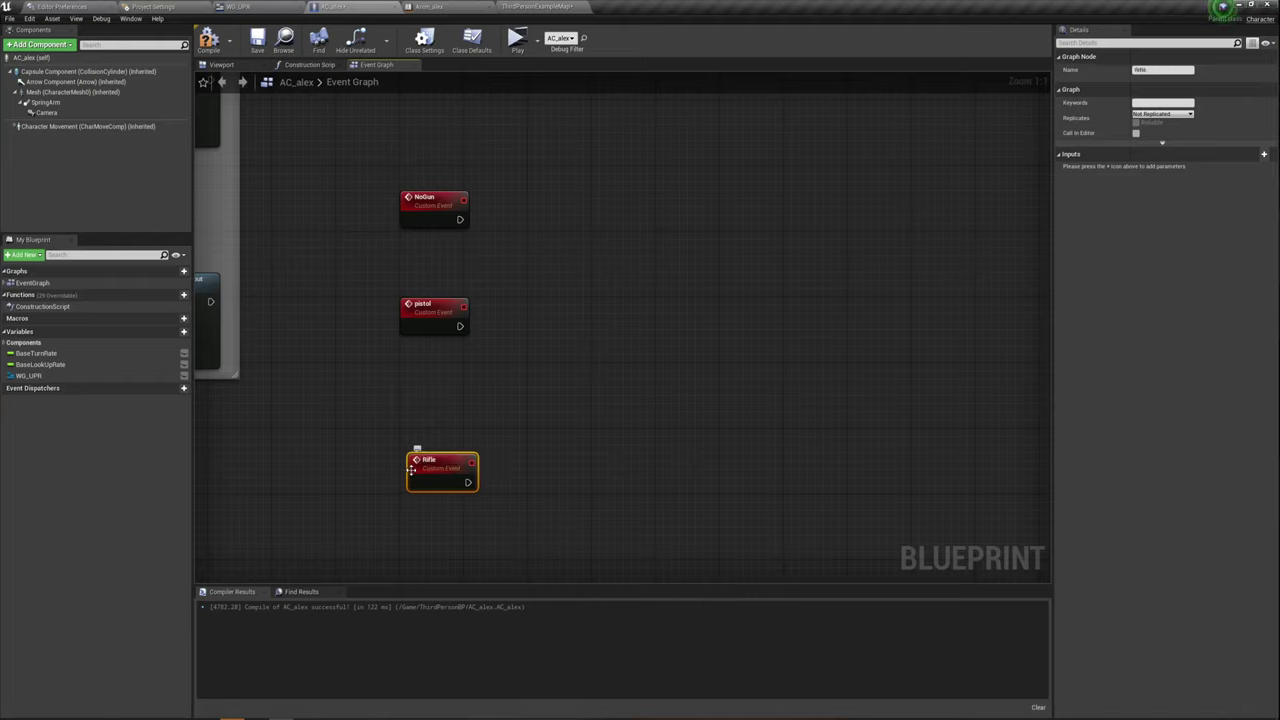
drag(410, 470, 402, 454)
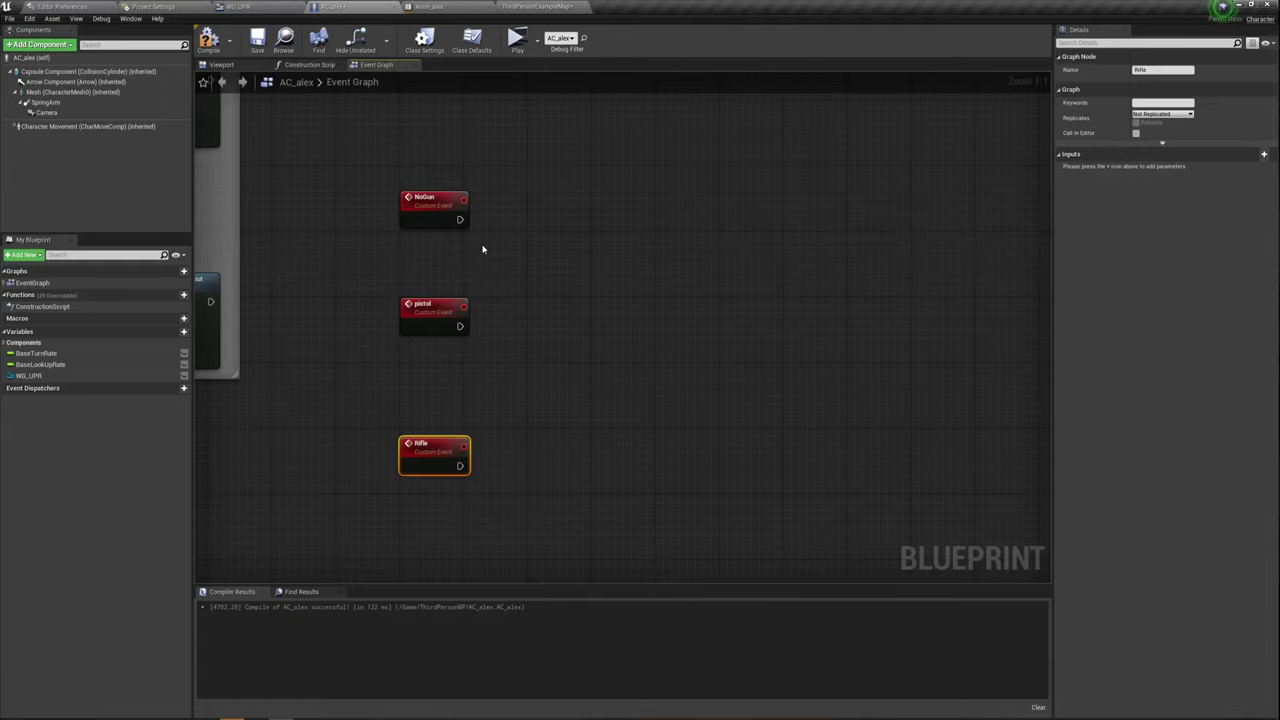
right_drag(540, 341, 551, 294)
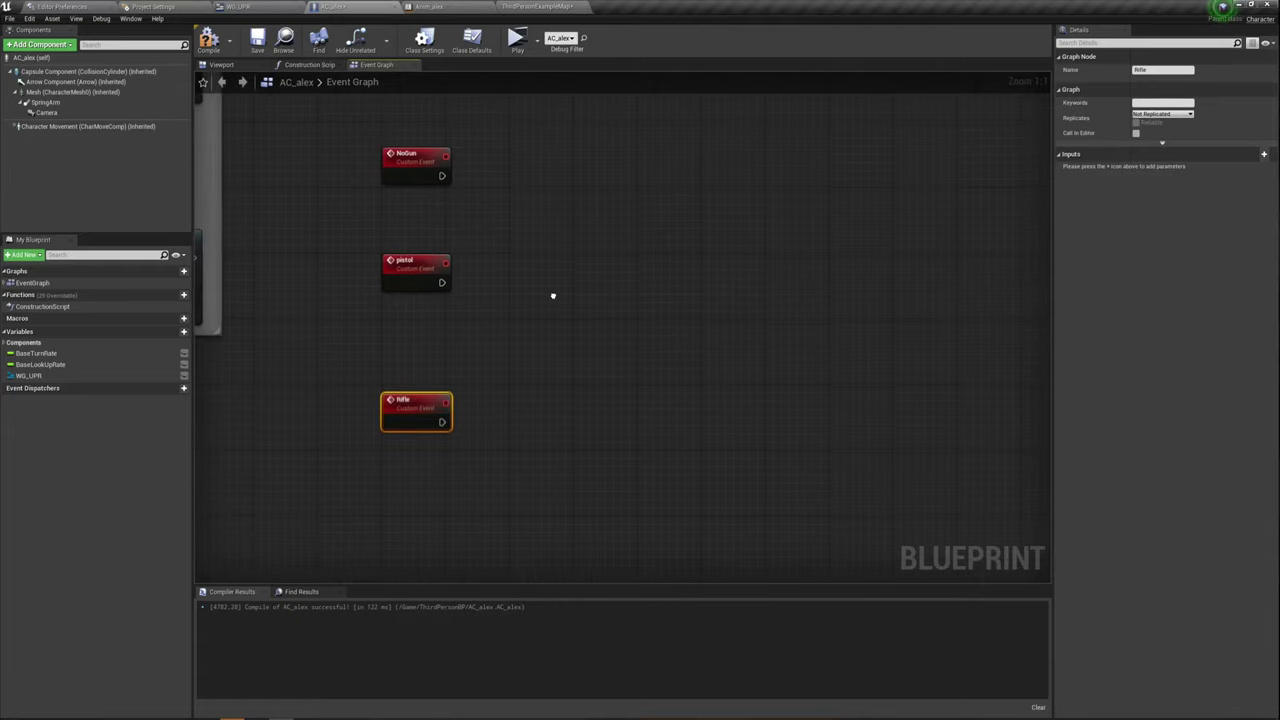
right_click(397, 505)
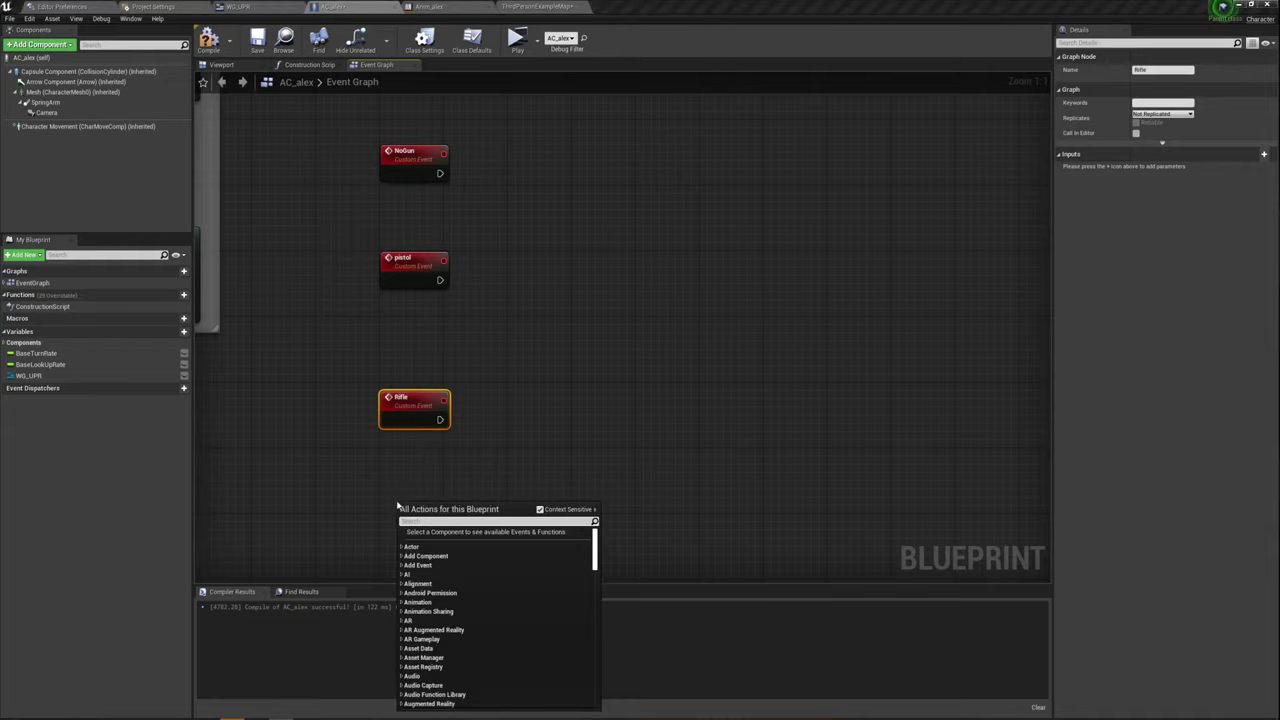
click(615, 353)
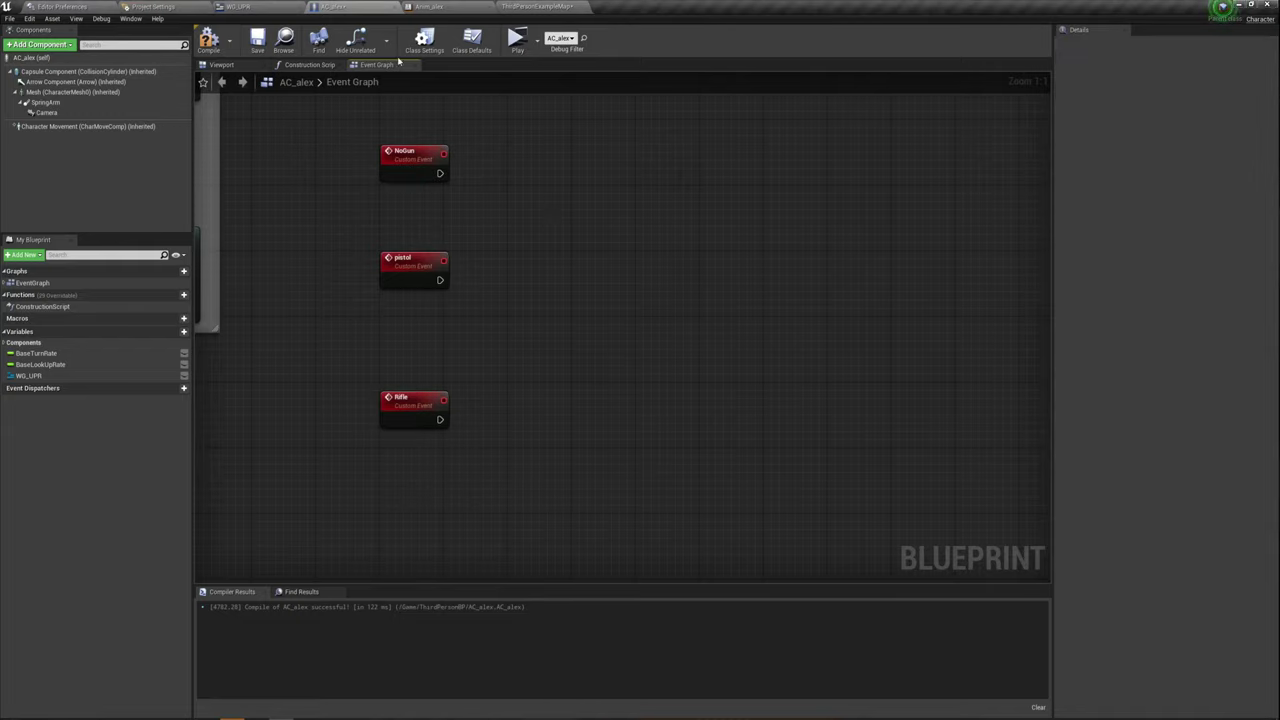
Open the enum asset and add a fourth enumerator named Knife
click(533, 11)
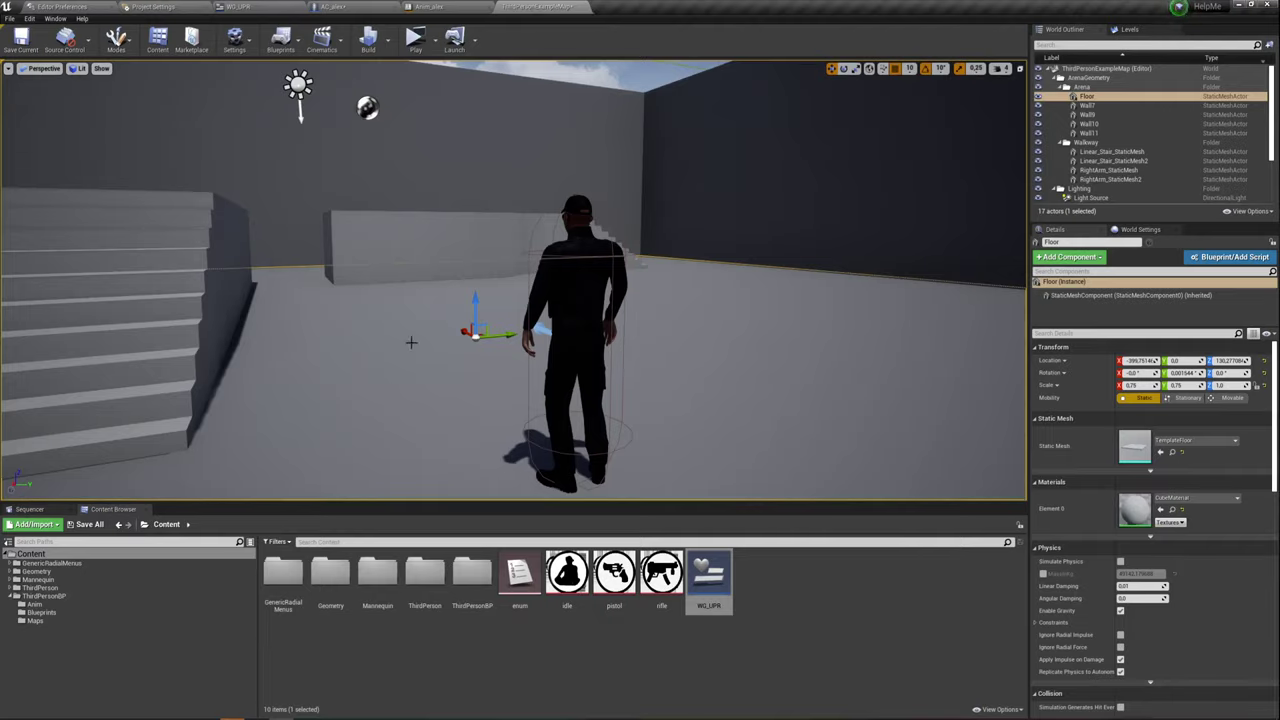
double_click(520, 572)
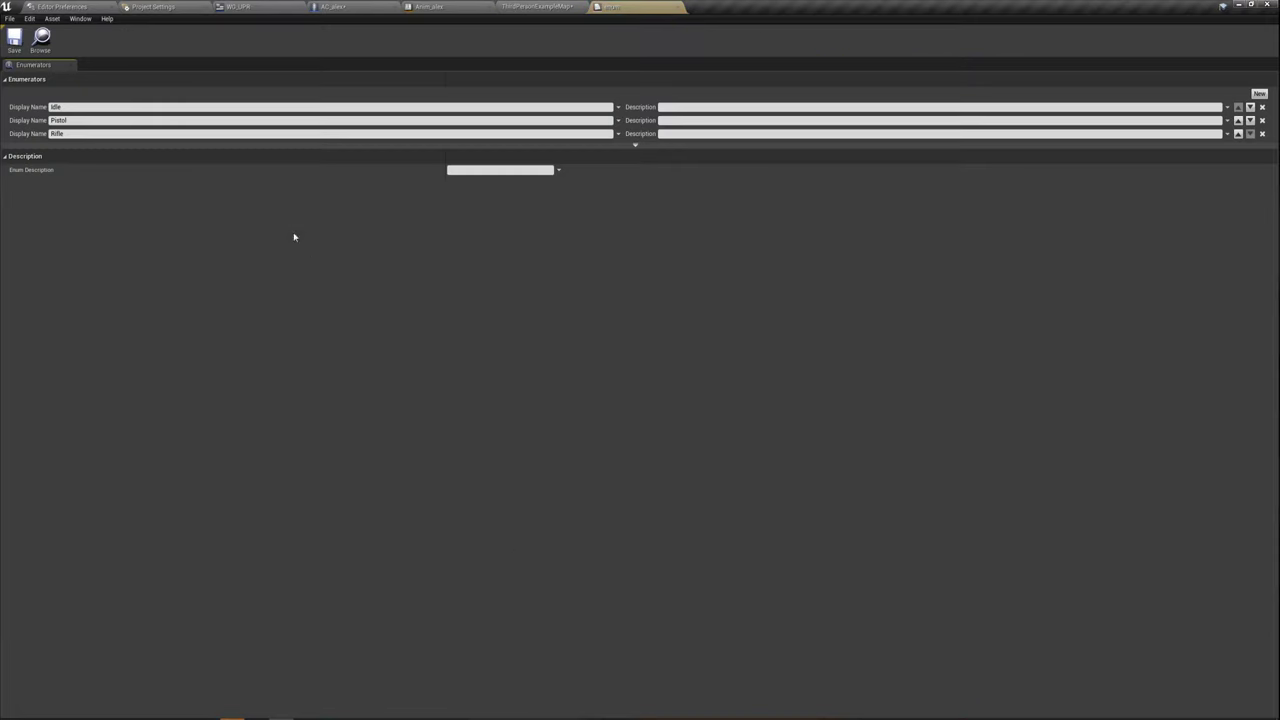
click(1260, 95)
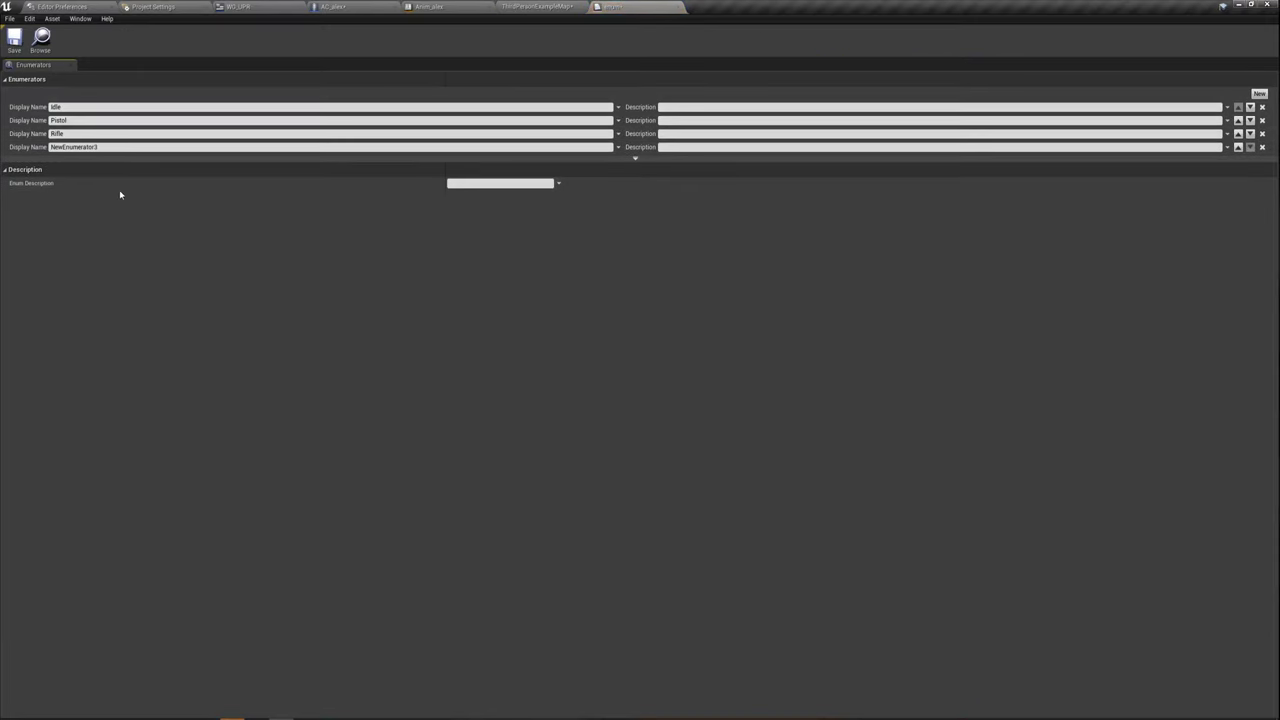
text(N)
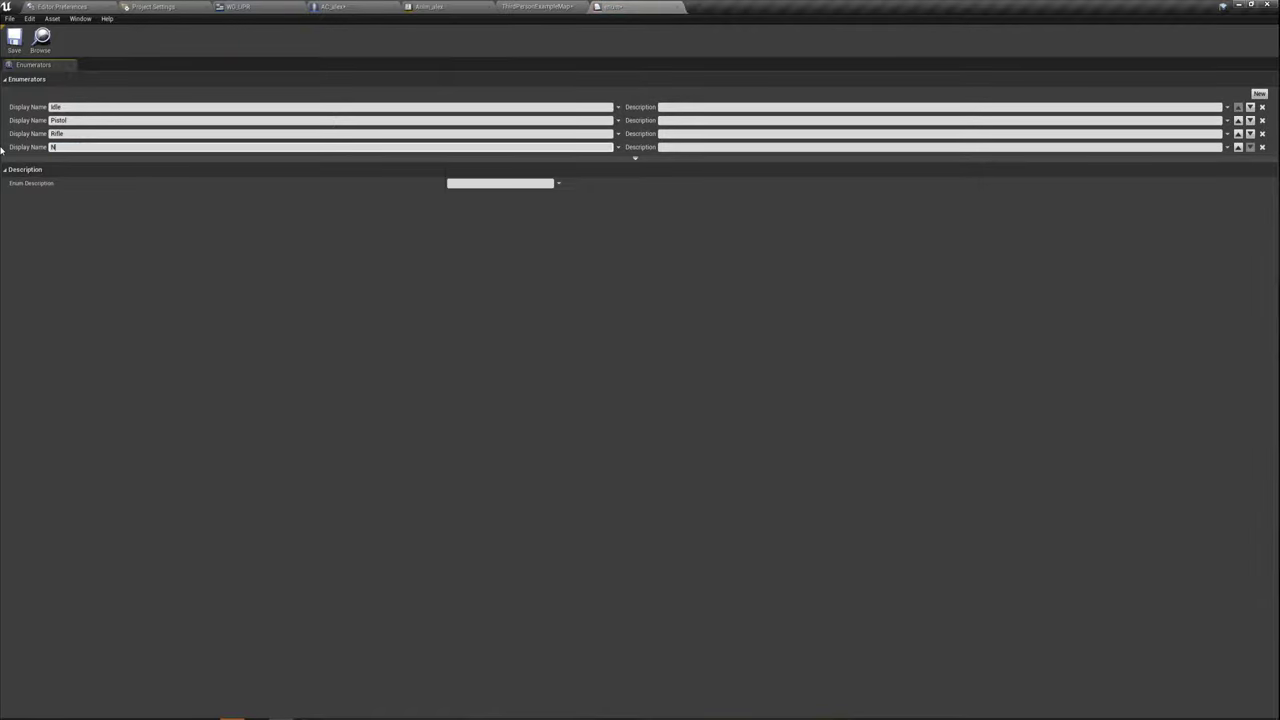
key(BackSpace)
text(Knife)
key(Return)
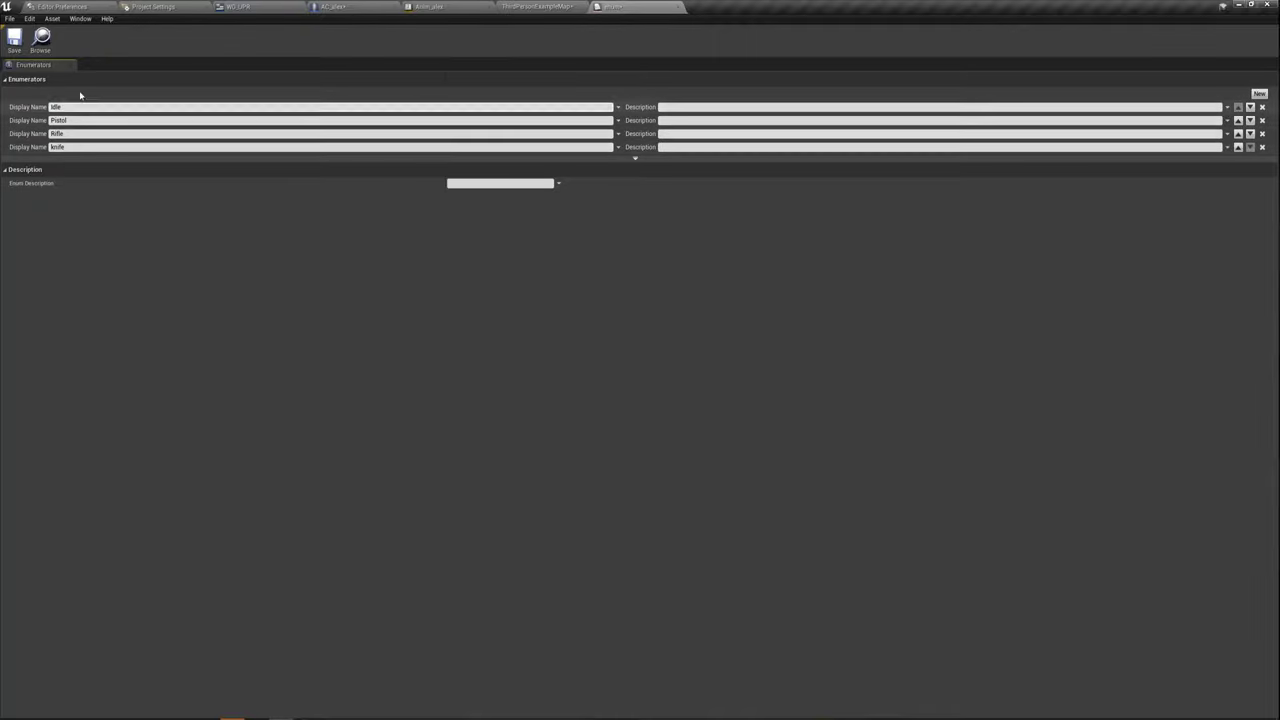
Delete the Knife entry, save the enum, and return to the AC_alex Event Graph
click(1262, 147)
key(ctrl+s)
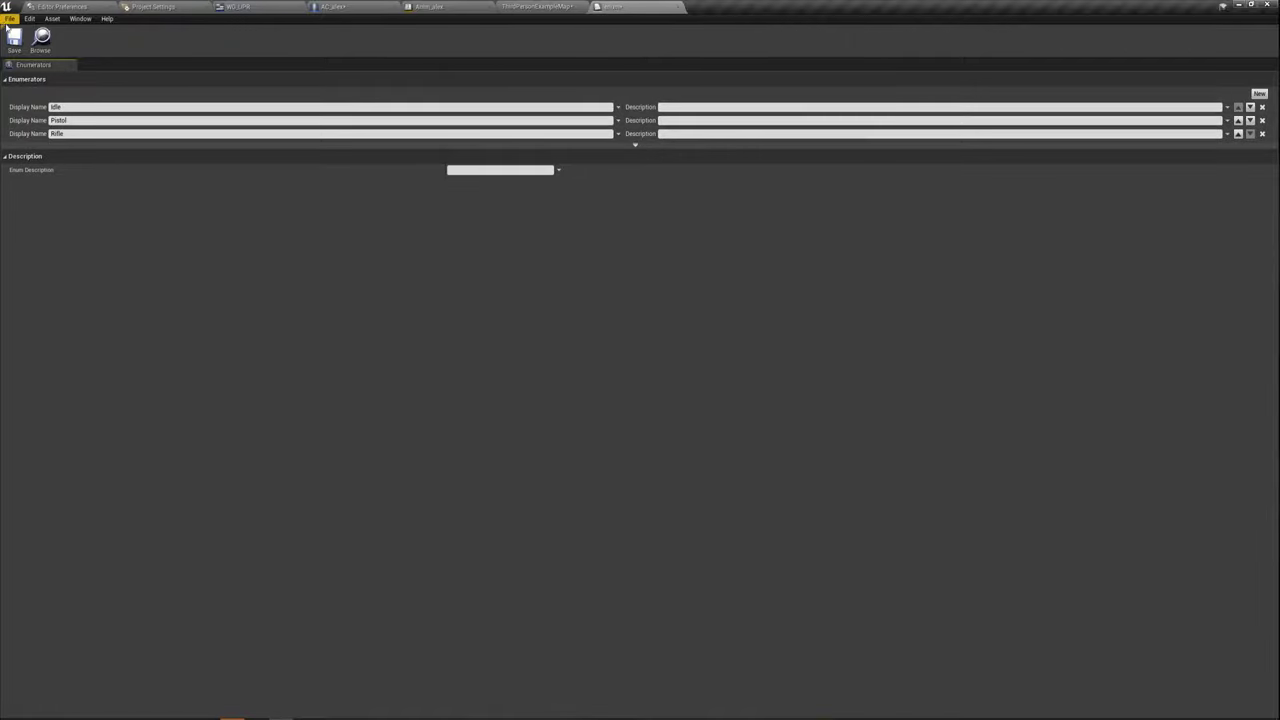
click(545, 7)
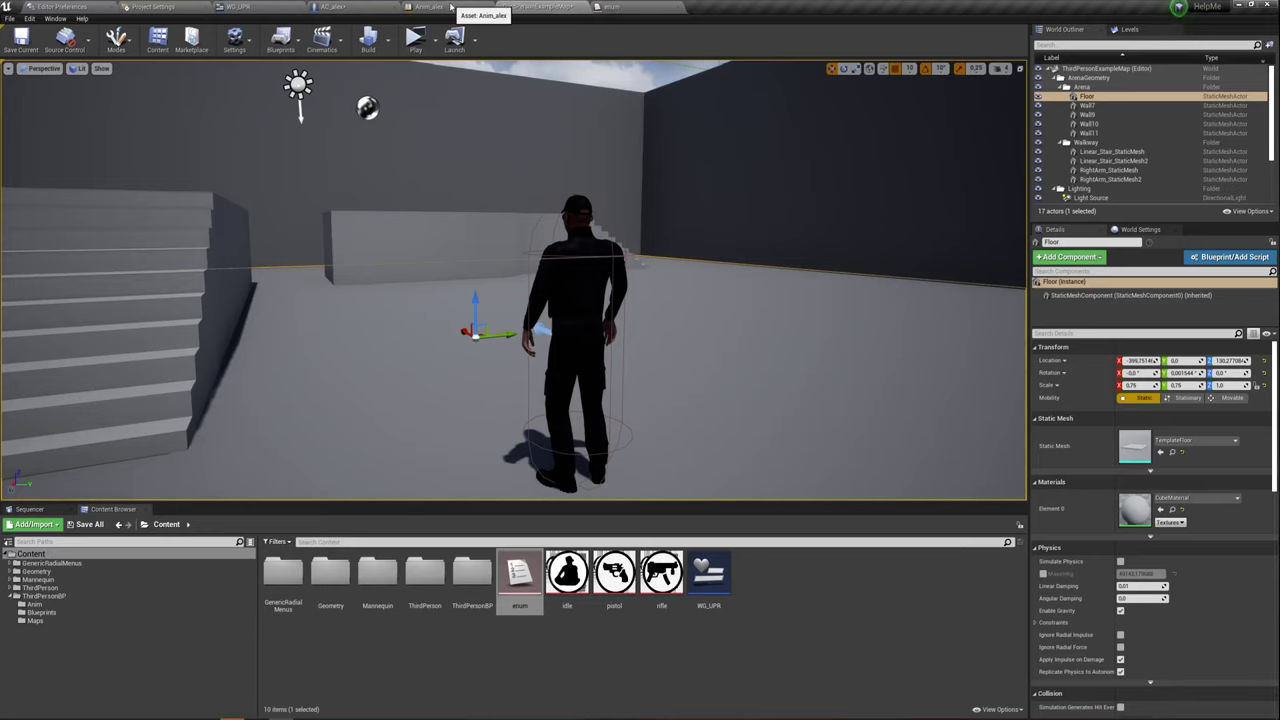
click(335, 7)
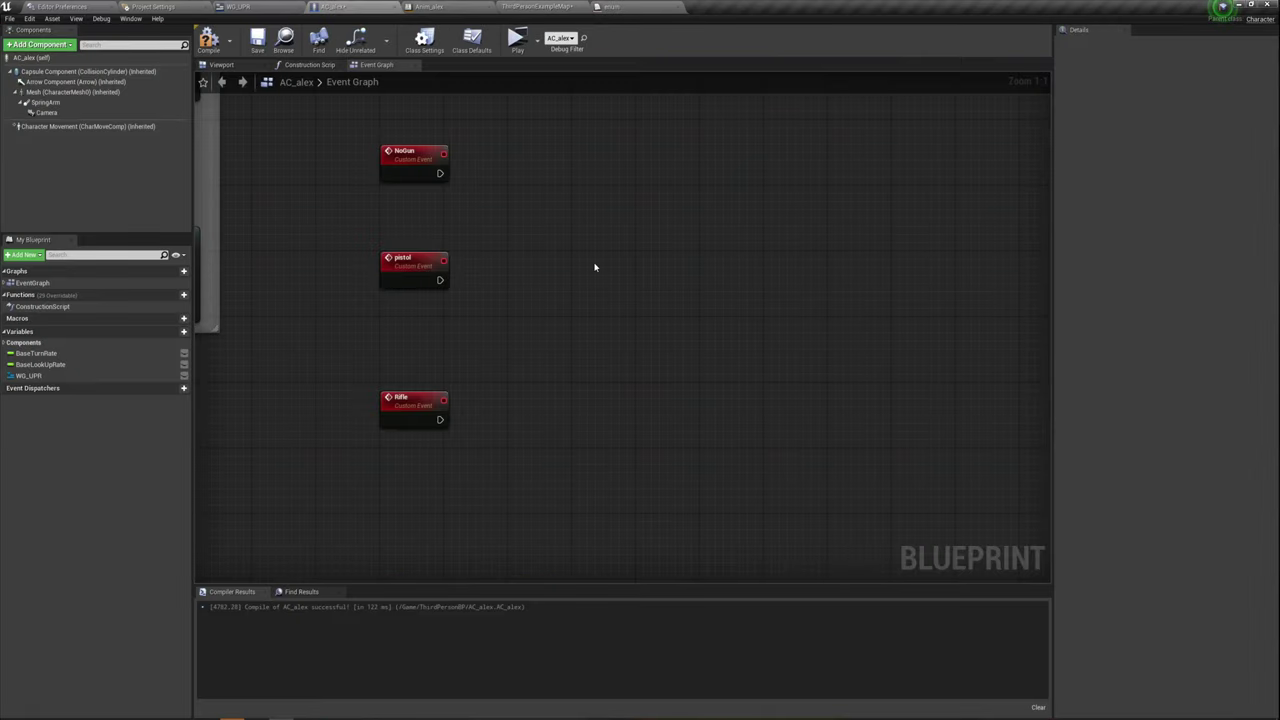
Add an Anim_Enum variable to AC_alex and set its type to the custom enum found by searching 'Enum'
right_drag(532, 214, 487, 226)
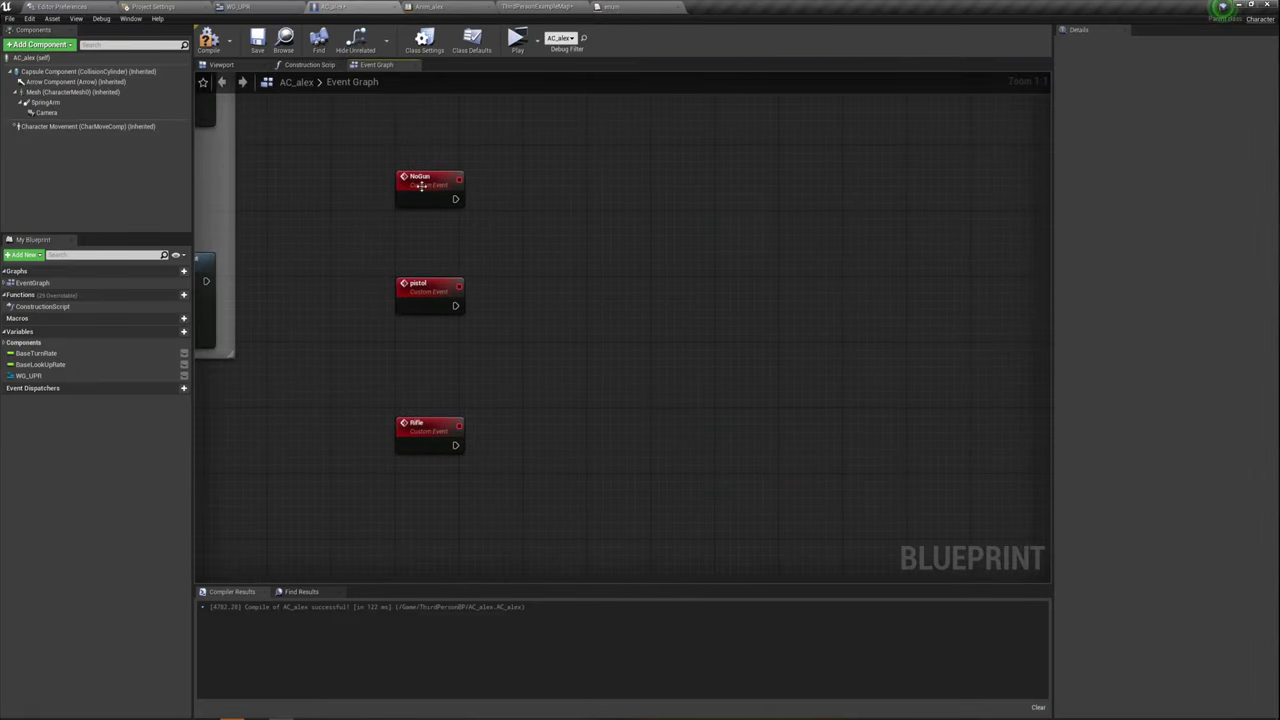
drag(410, 140, 448, 455)
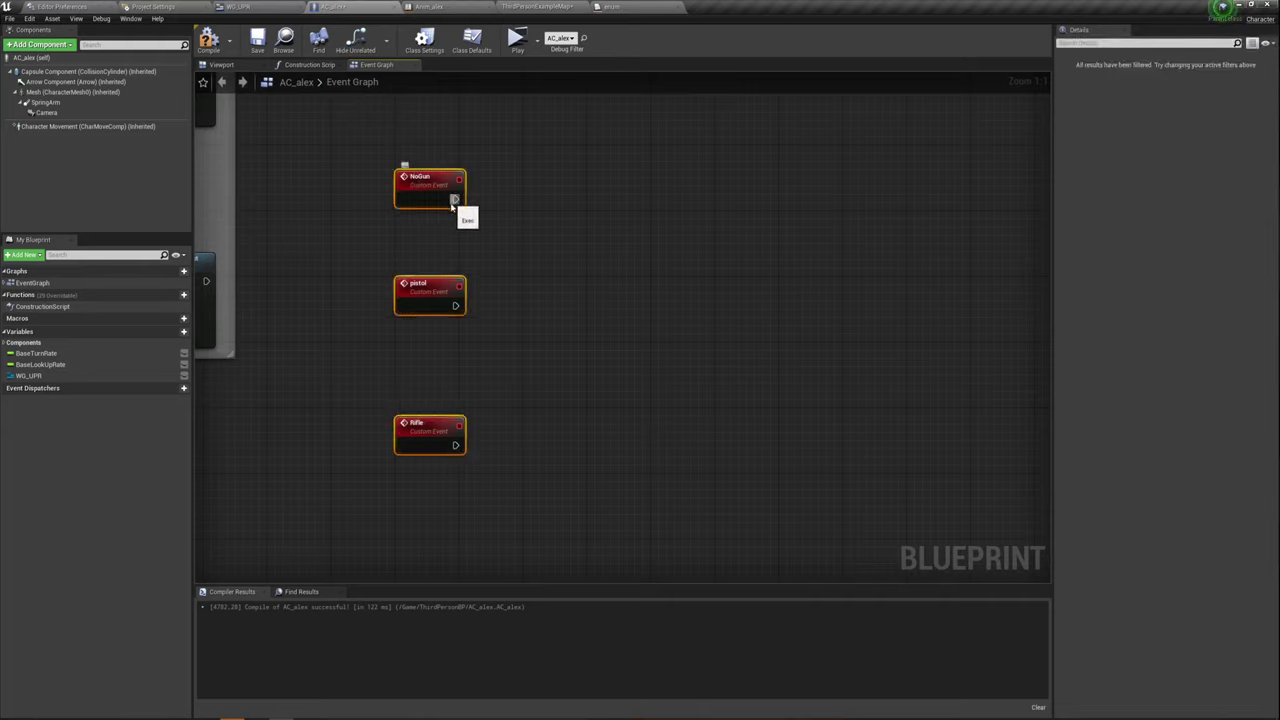
click(167, 332)
text(Anim_Enum)
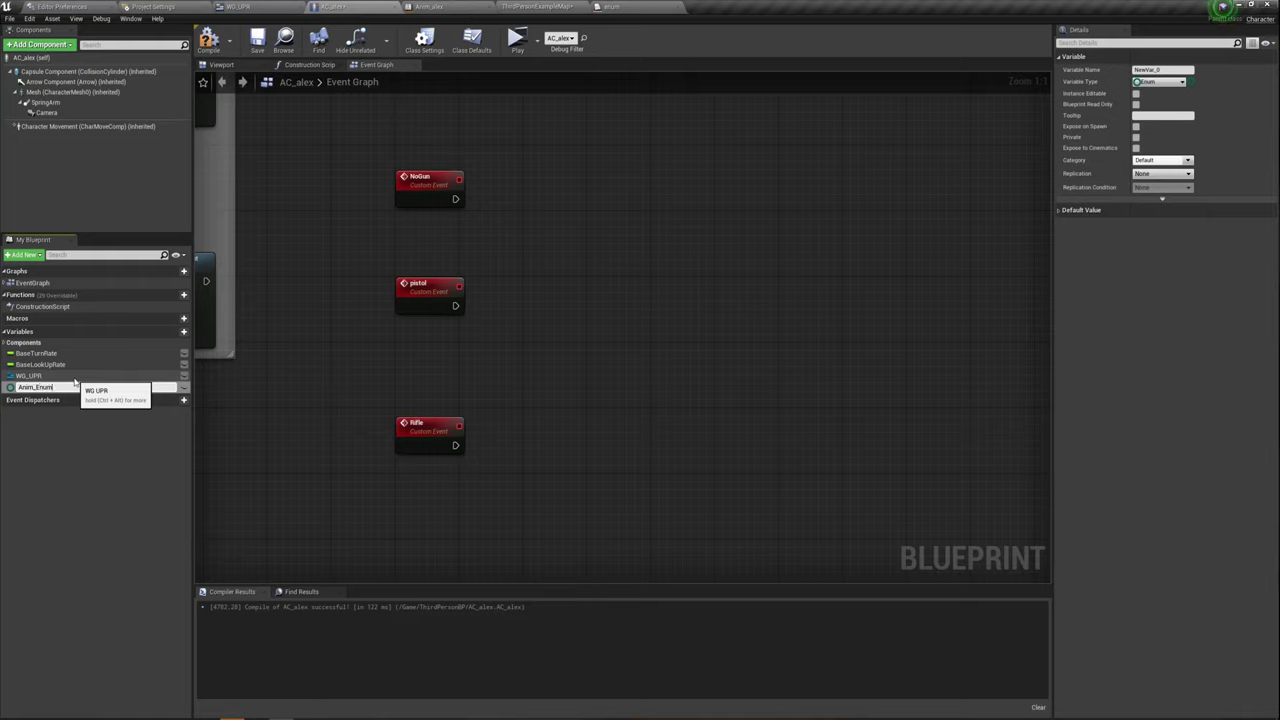
key(Return)
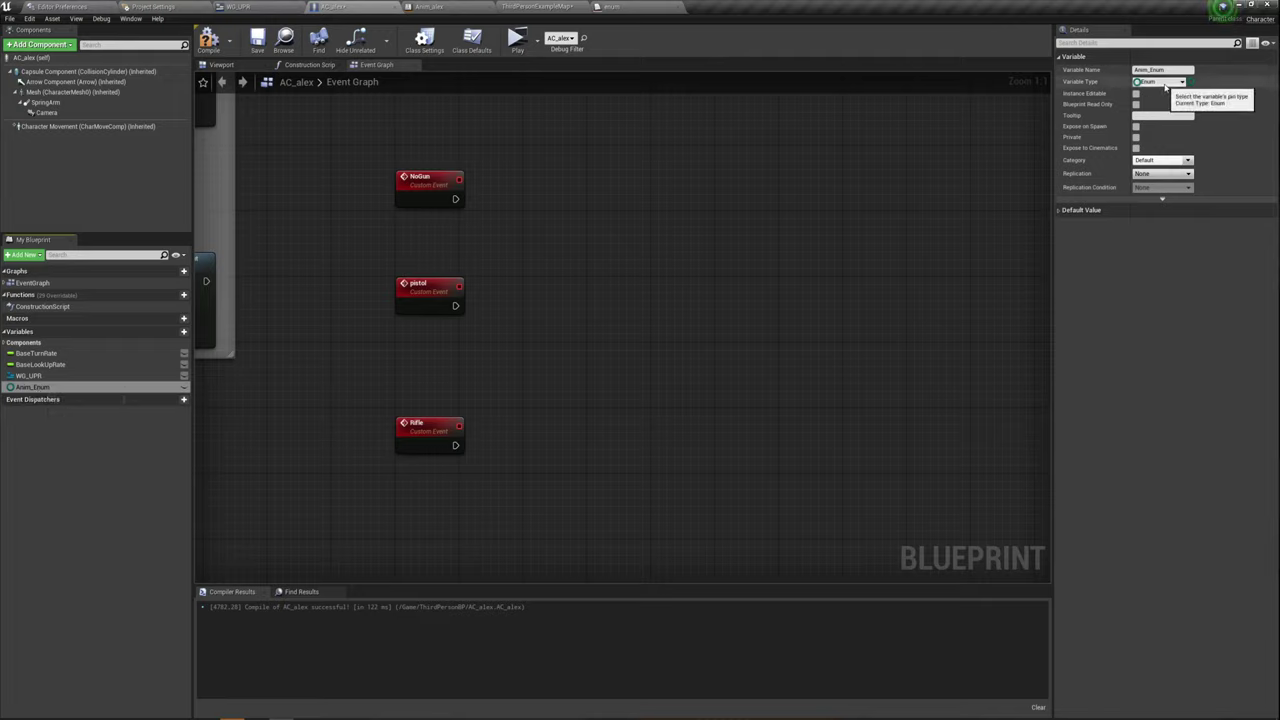
click(1177, 85)
text(E)
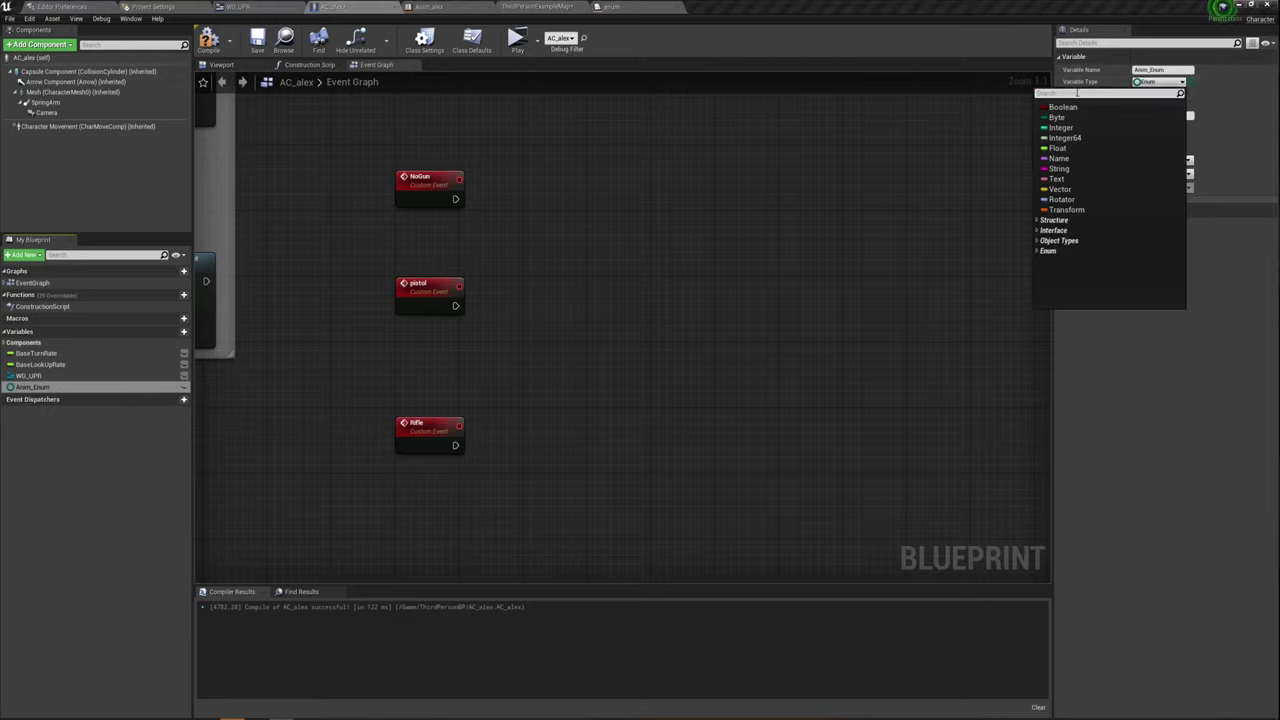
text(num)
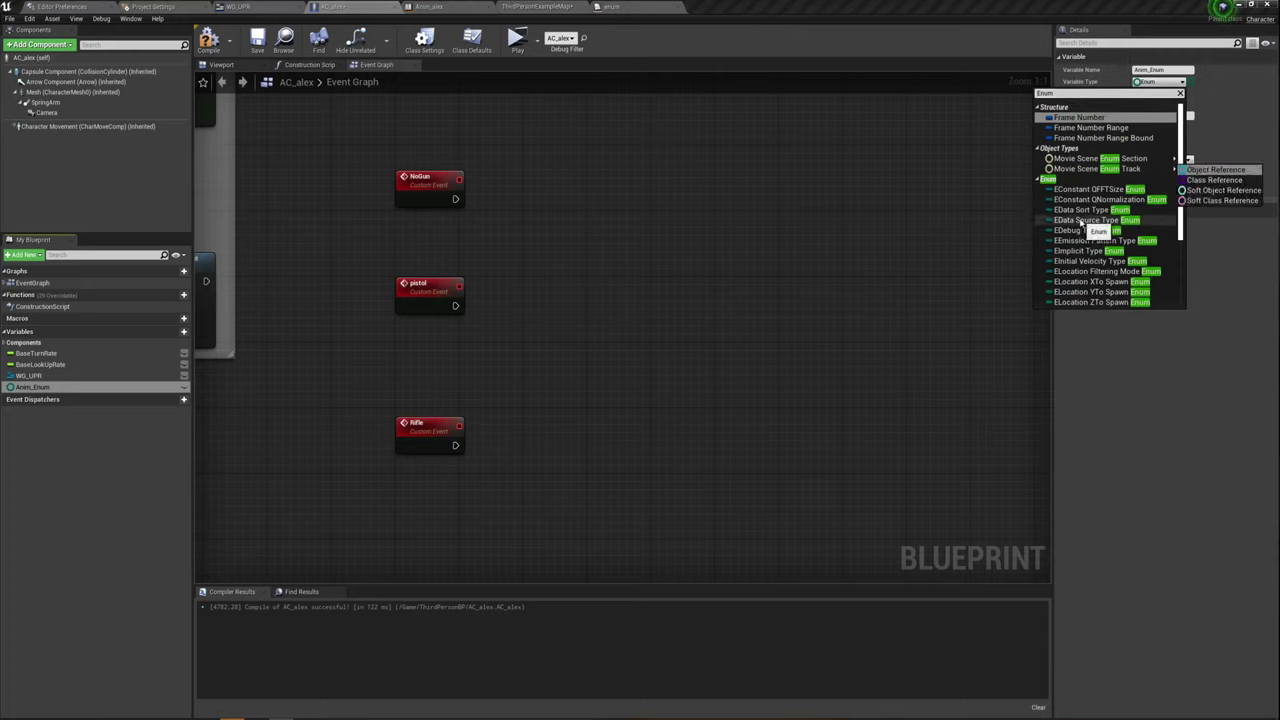
scroll(1092, 225, down, 1)
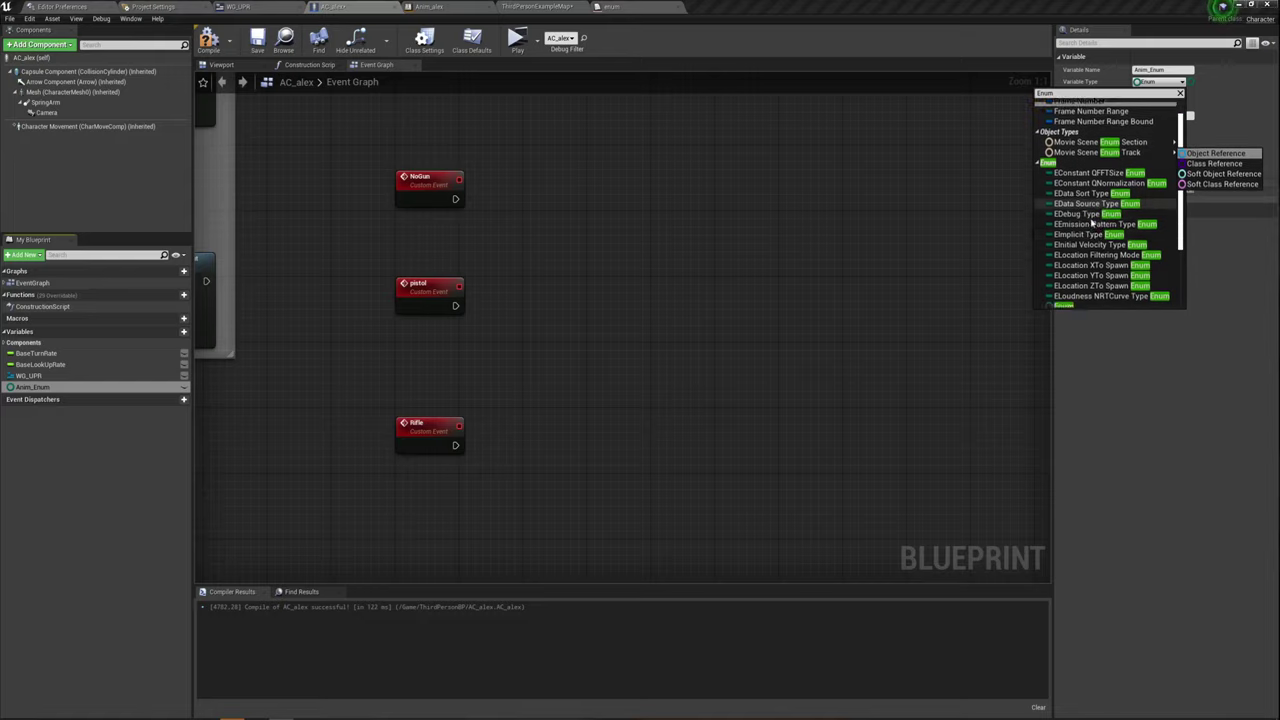
scroll(1092, 225, down, 3)
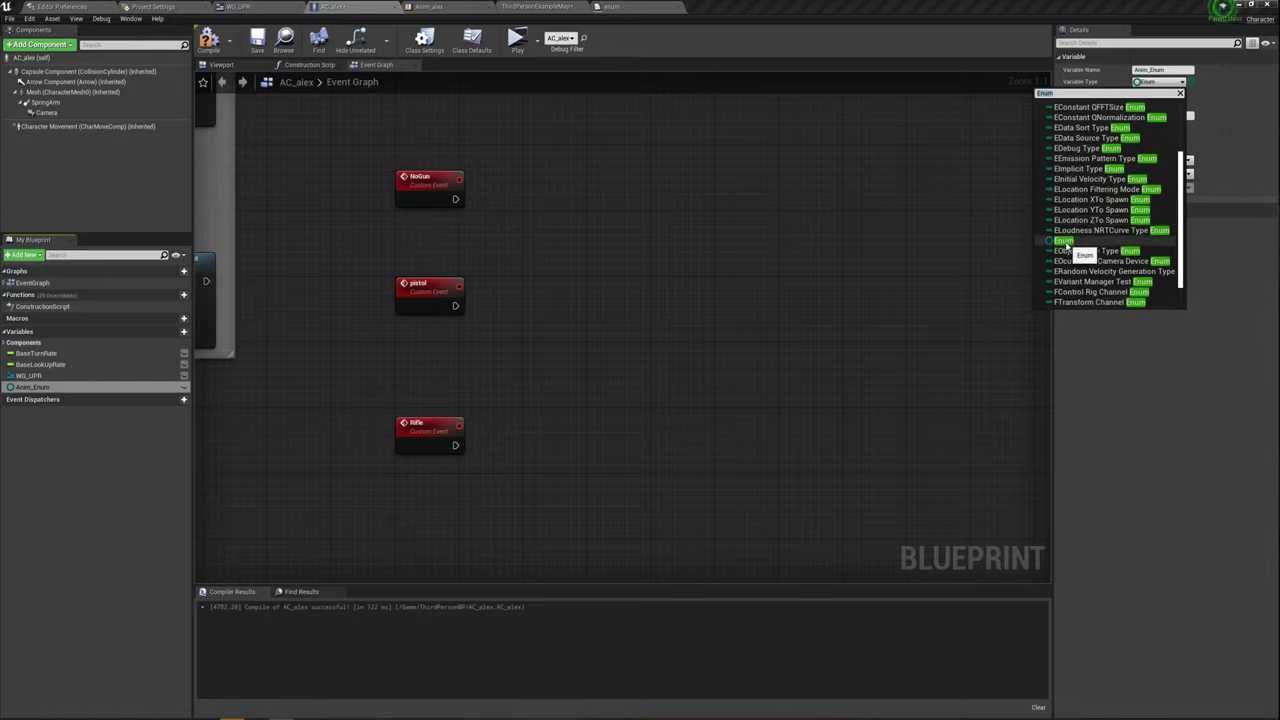
click(1064, 241)
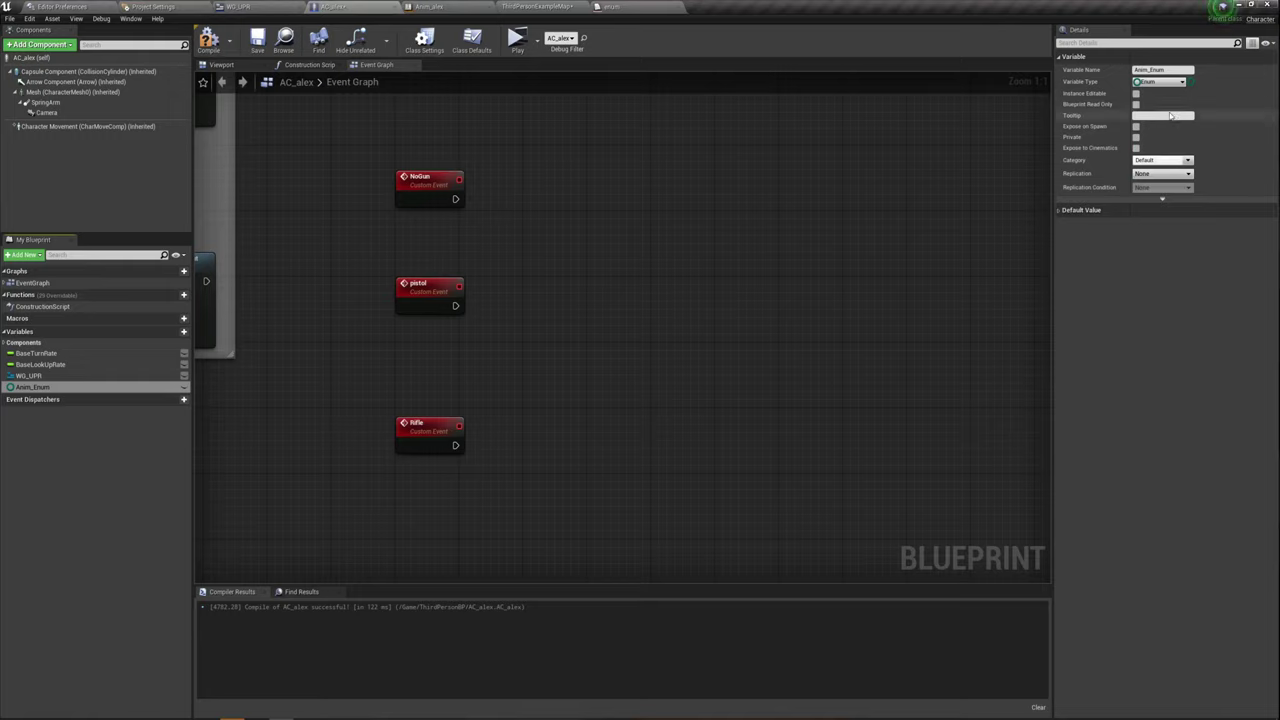
Compile, add SET Anim Enum nodes after NoGun, pistol and Rifle, and set Rifle and Pistol values
click(208, 40)
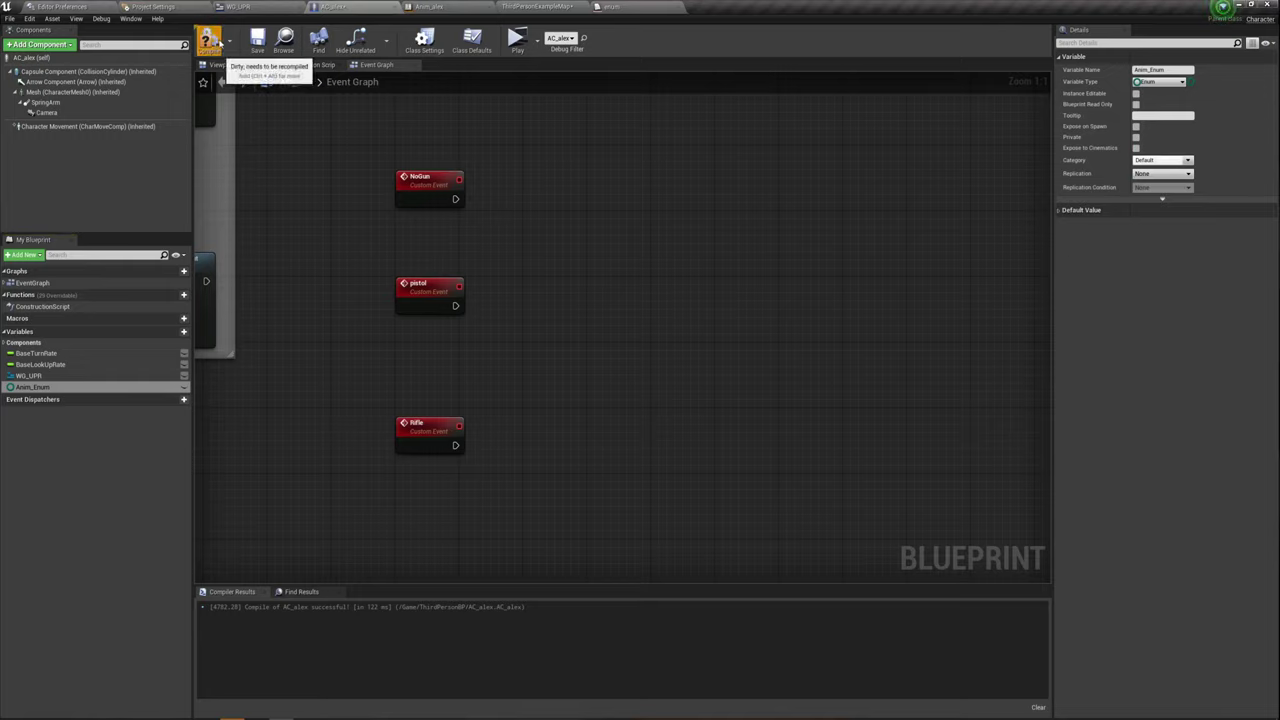
mouse_move(40, 387)
mouse_down()
mouse_move(432, 172)
mouse_move(456, 200)
mouse_up()
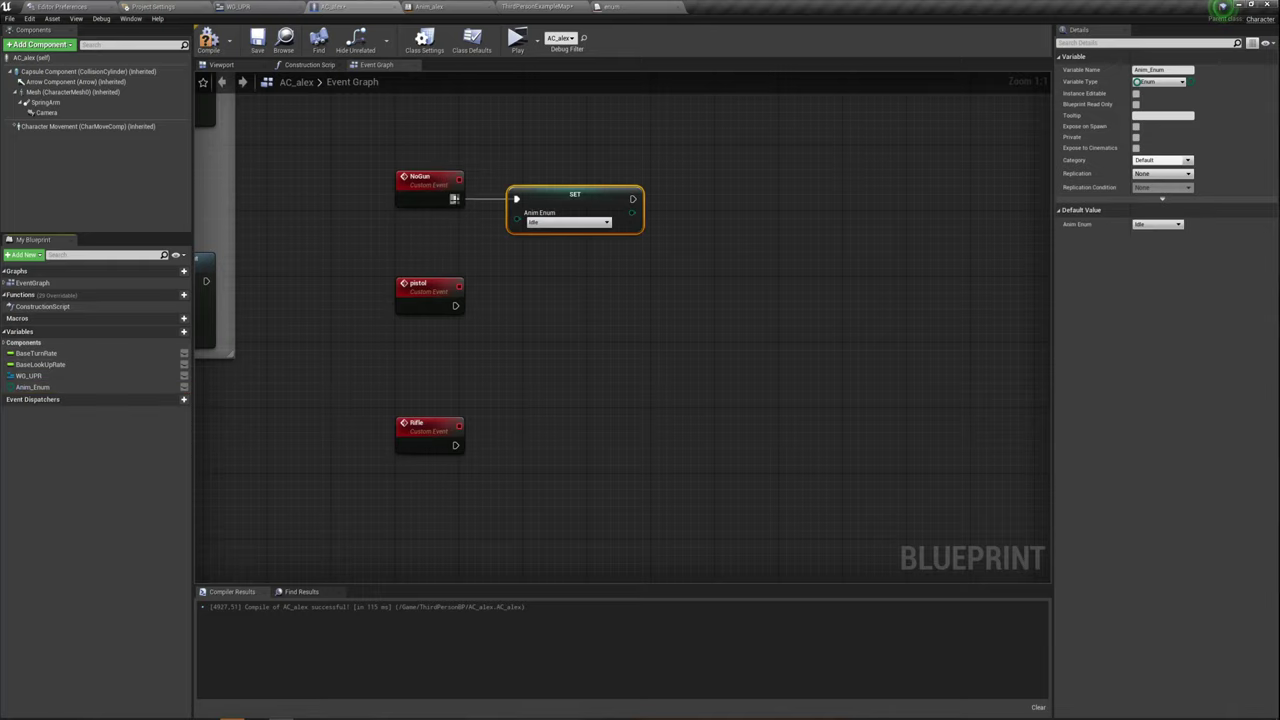
drag(40, 387, 456, 306)
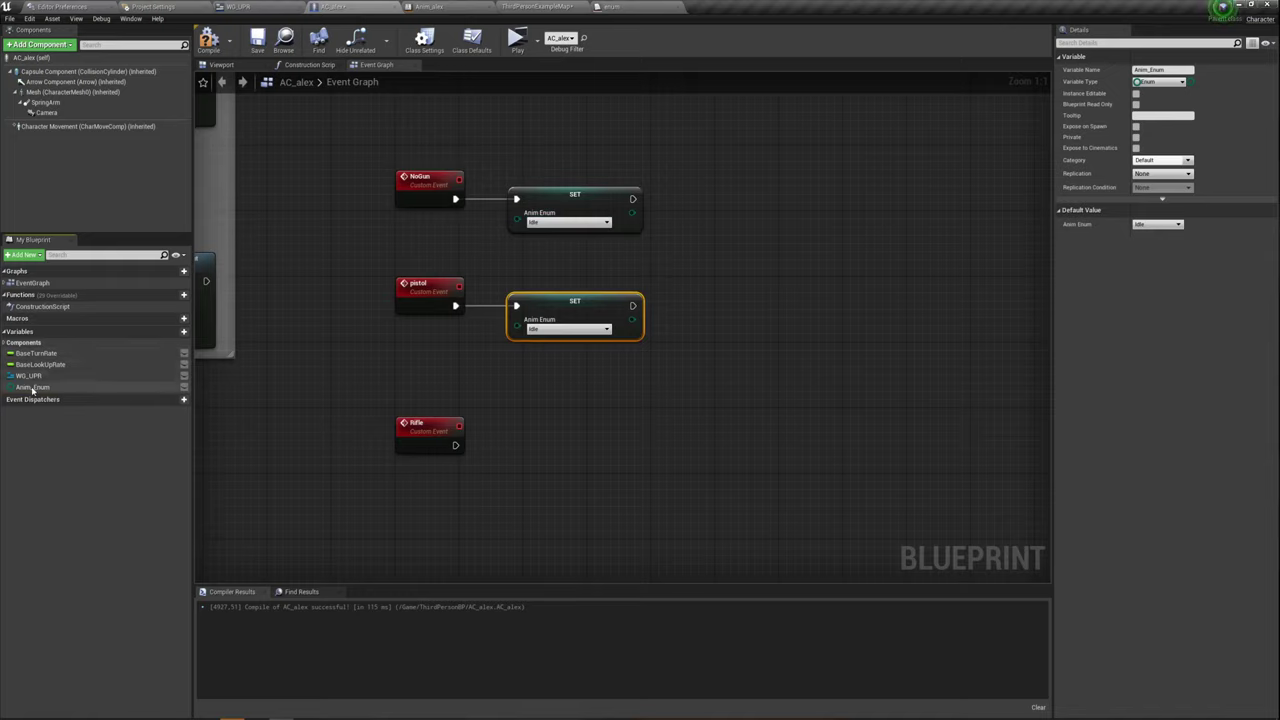
mouse_move(40, 387)
mouse_down()
mouse_move(481, 403)
mouse_move(456, 446)
mouse_up()
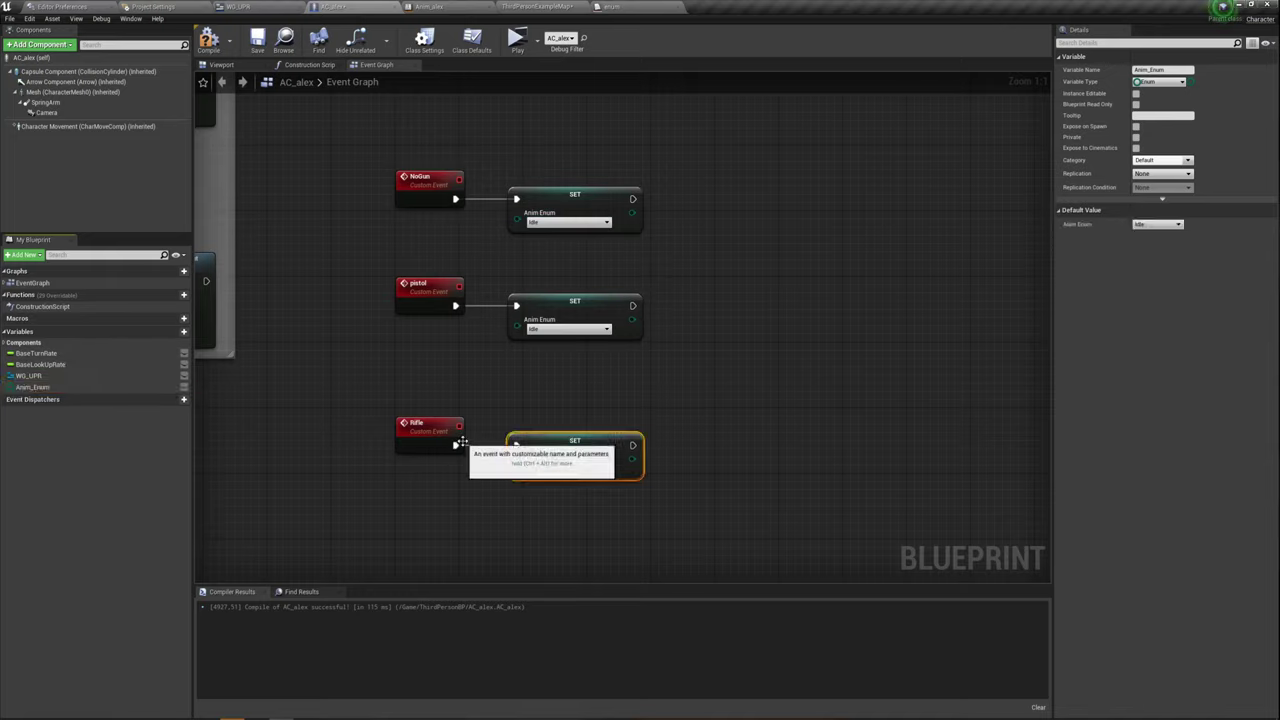
click(605, 469)
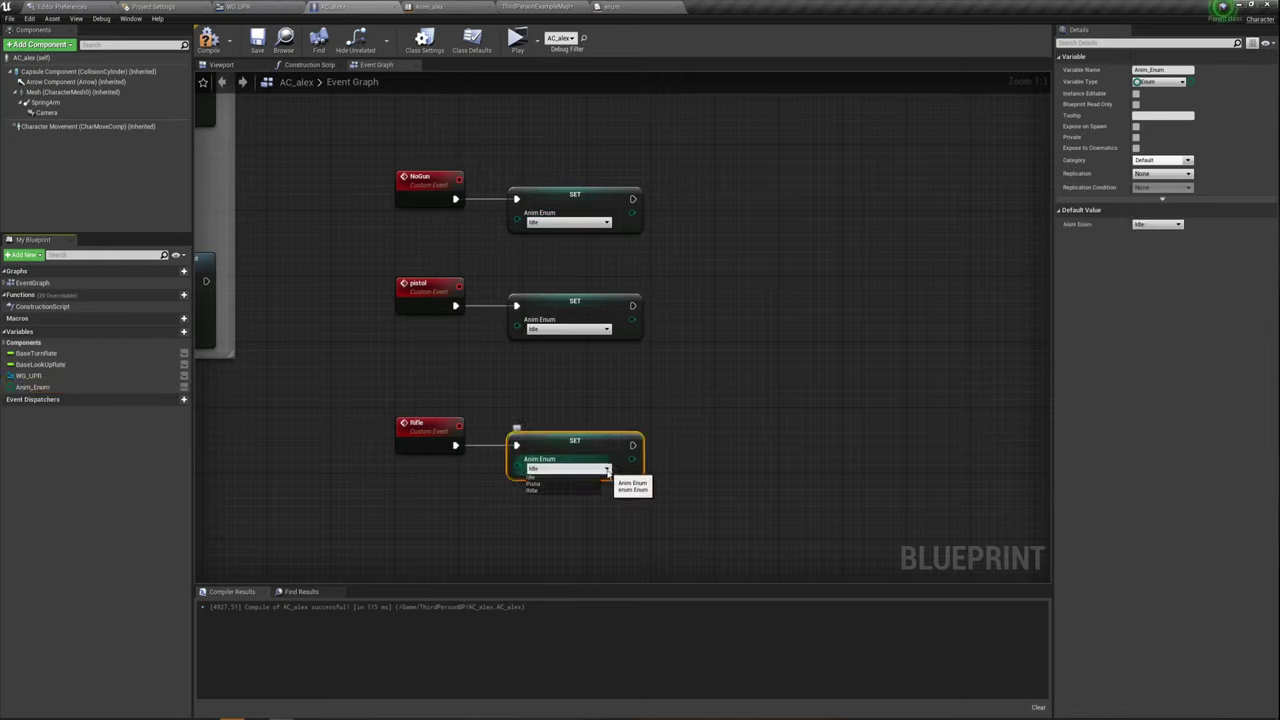
click(555, 489)
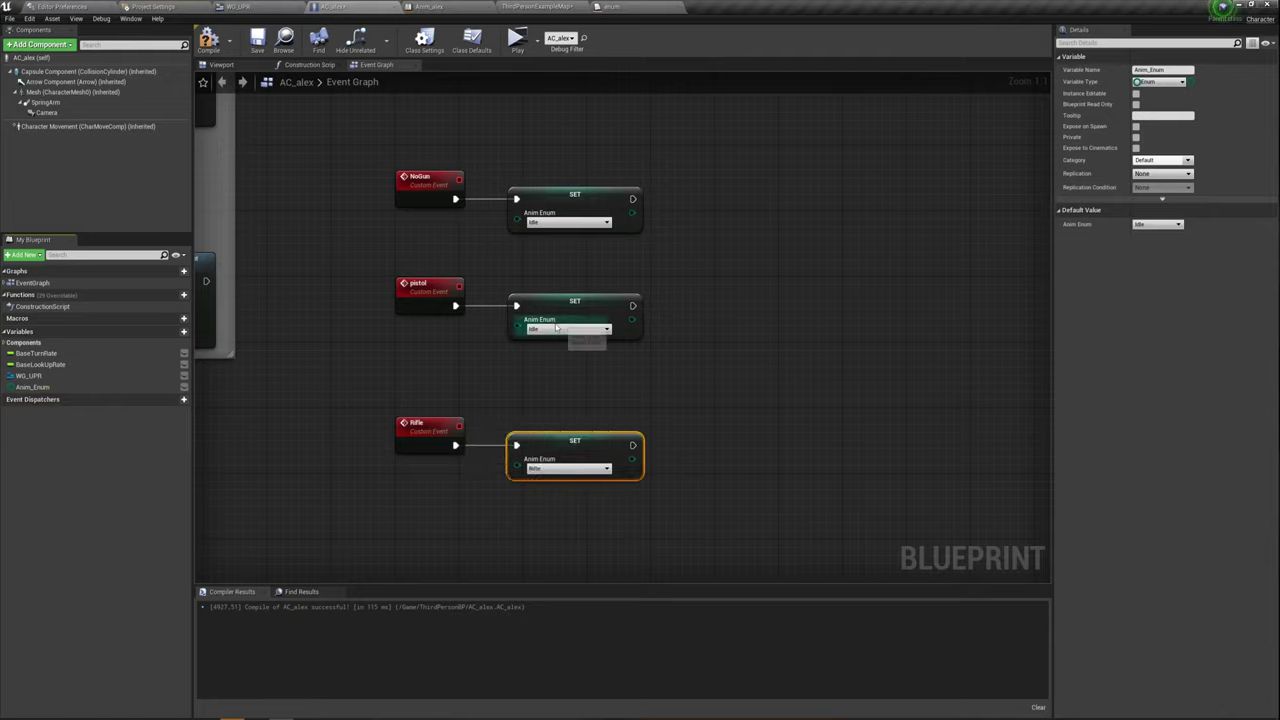
click(590, 329)
click(550, 345)
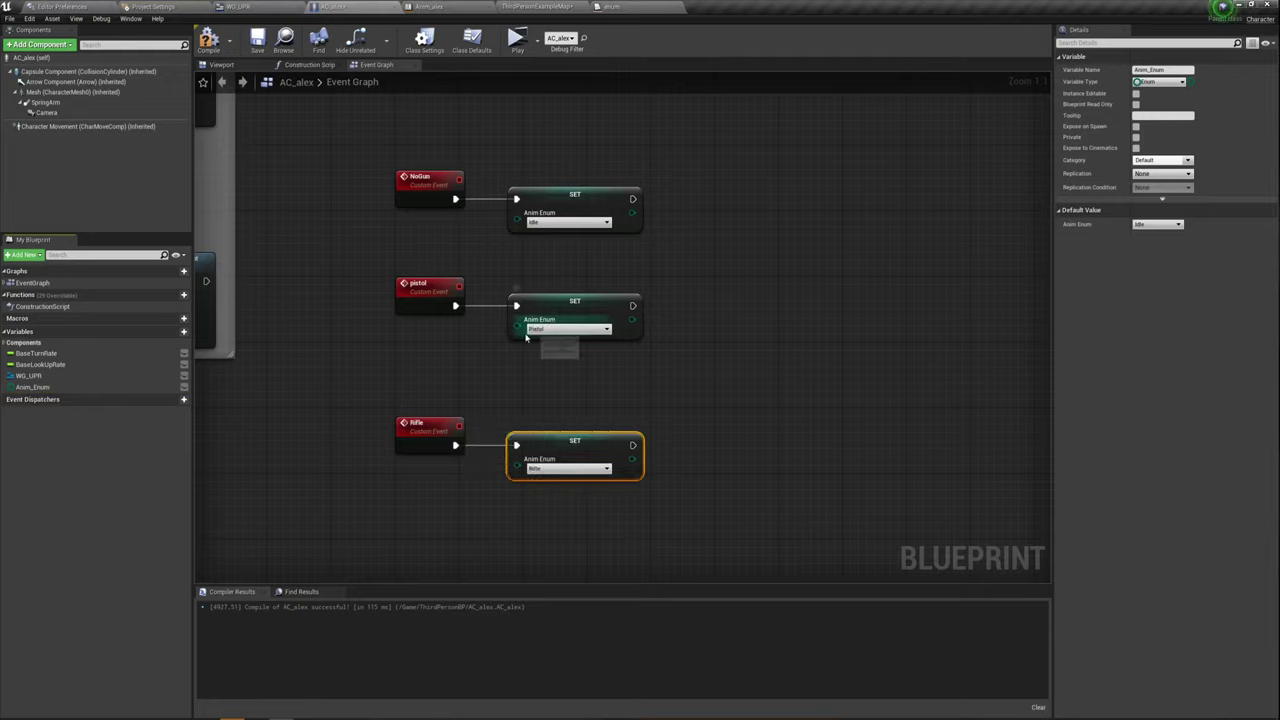
Arrange the three events and their SET nodes neatly and compile AC_alex
mouse_move(392, 410)
mouse_down()
mouse_move(551, 497)
mouse_move(551, 380)
mouse_up()
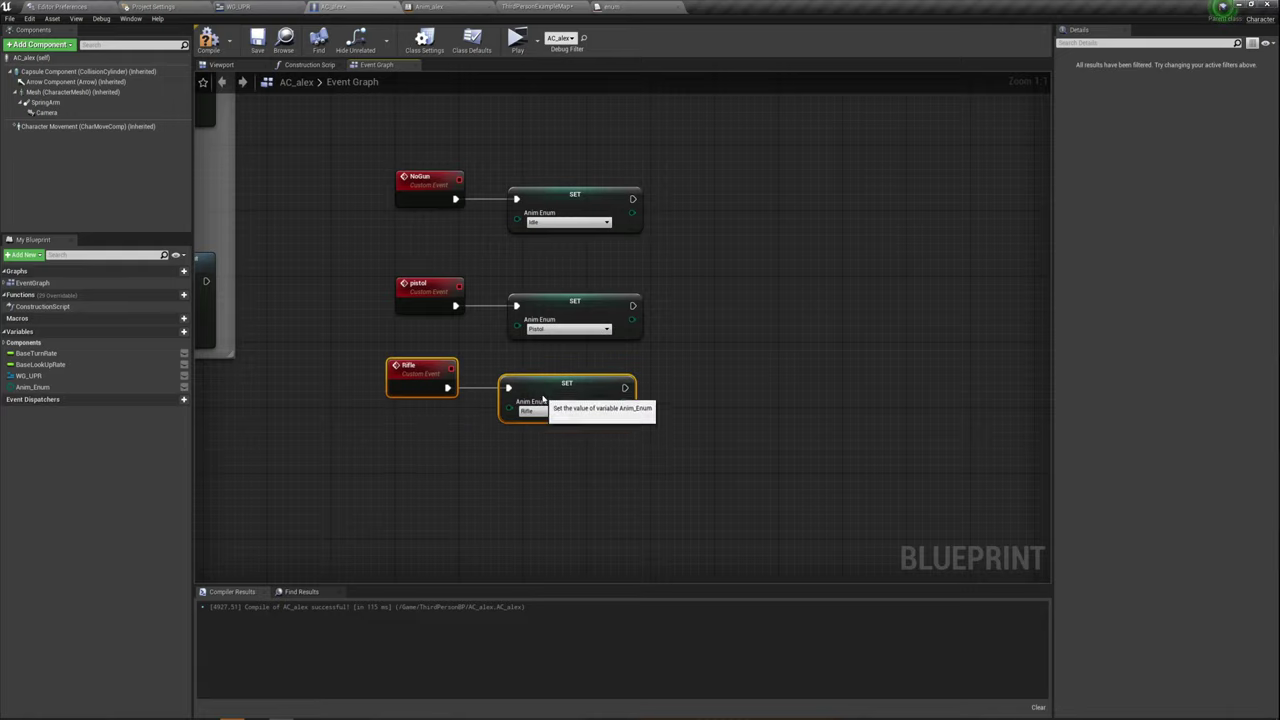
drag(385, 268, 577, 429)
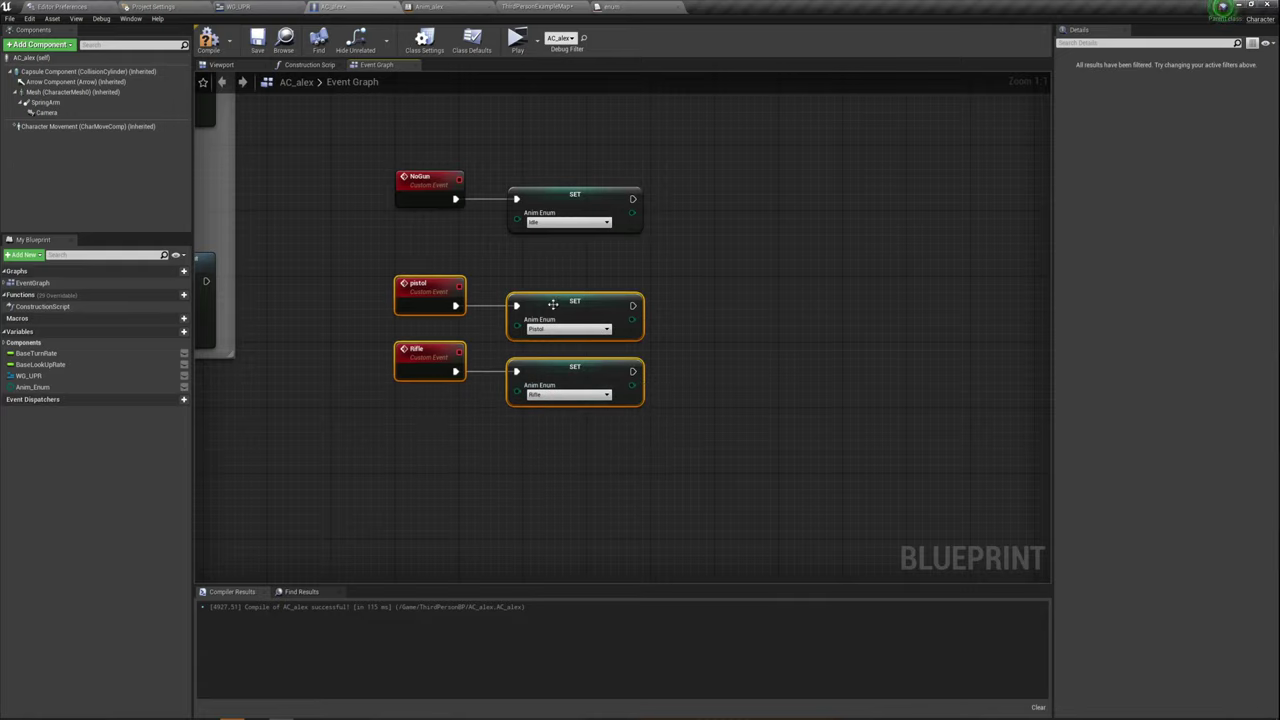
drag(557, 306, 557, 255)
drag(402, 122, 559, 385)
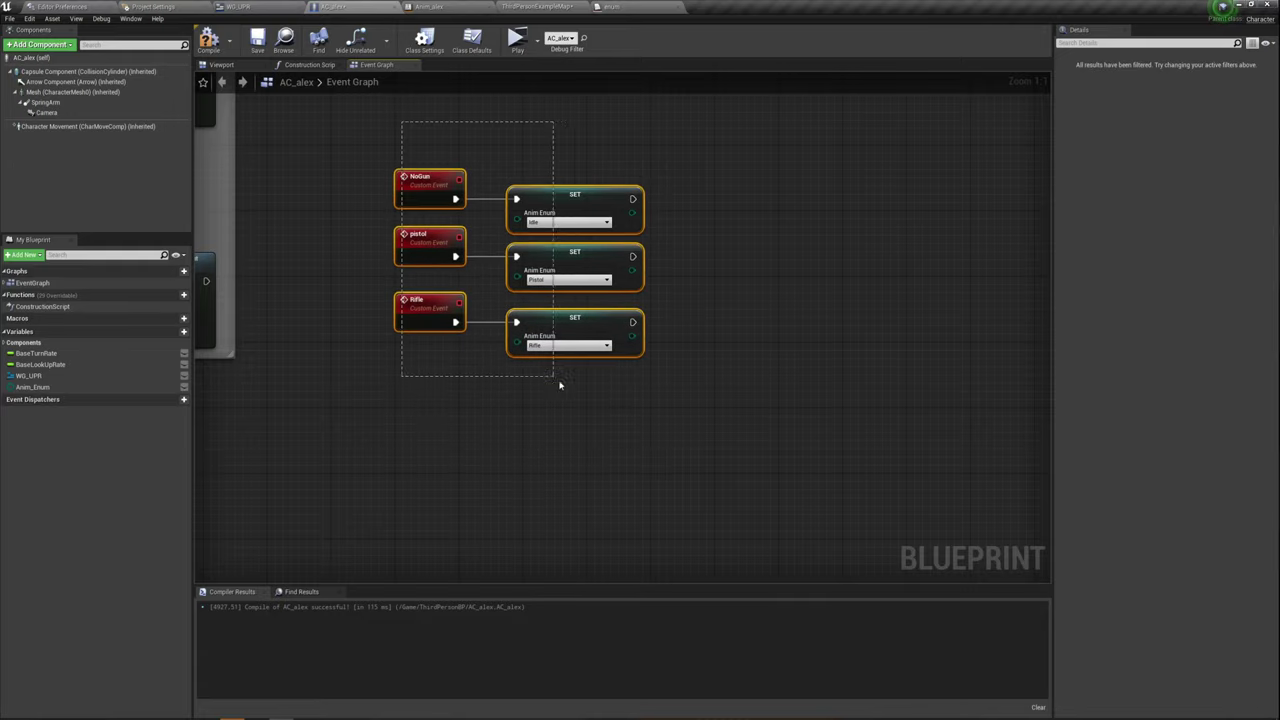
click(631, 438)
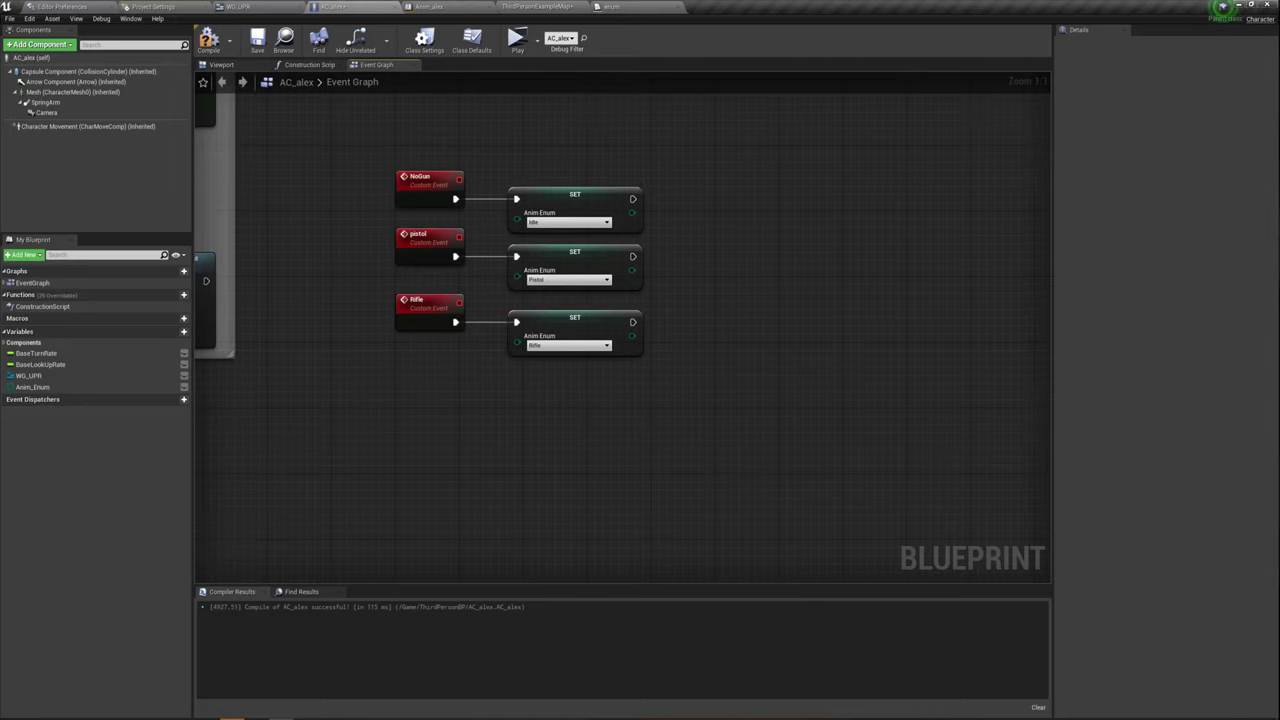
right_drag(519, 173, 563, 245)
click(208, 38)
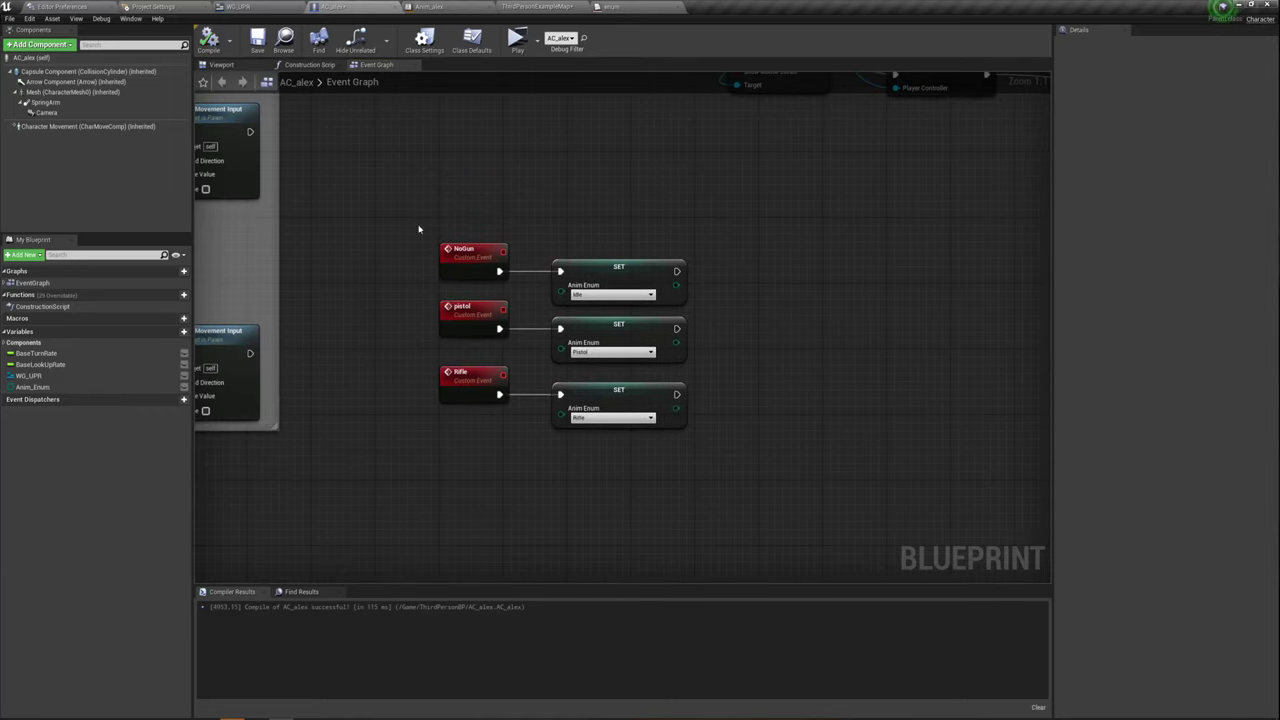
mouse_move(476, 376)
mouse_down()
mouse_move(535, 480)
mouse_move(513, 485)
mouse_up()
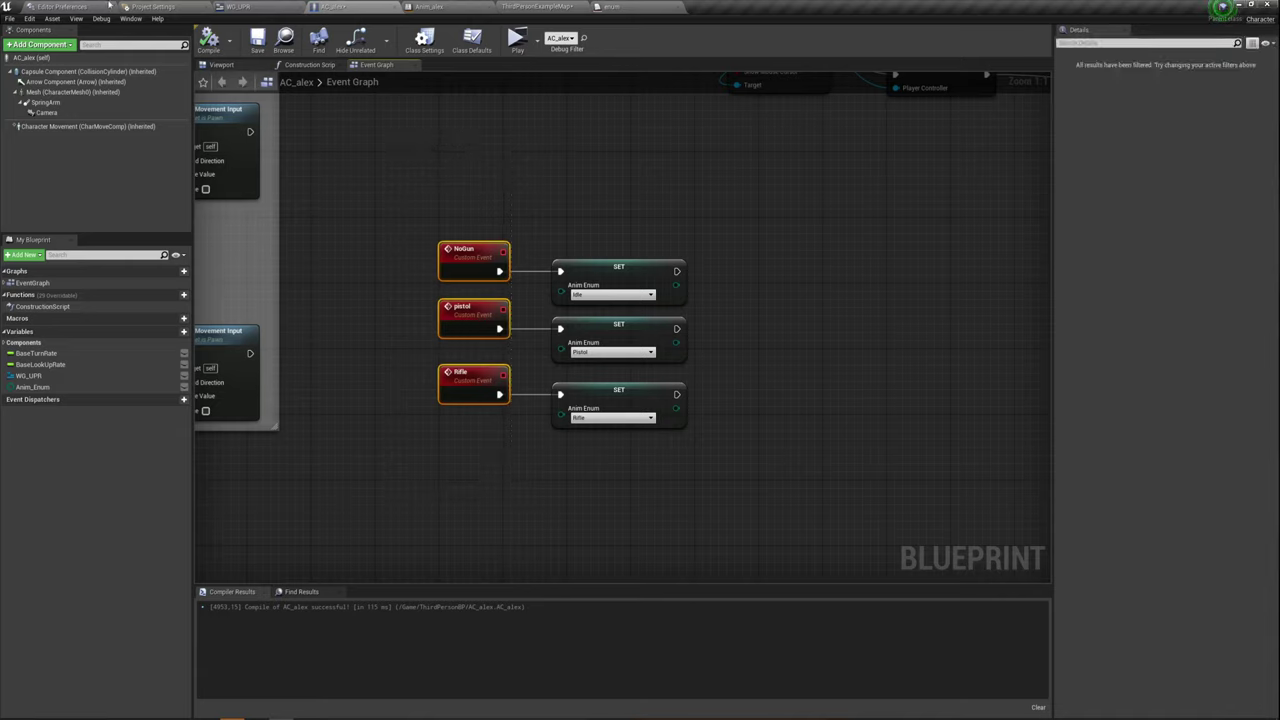
In the WG_UPR designer, select the rifle button and scroll its Details to Events
click(238, 7)
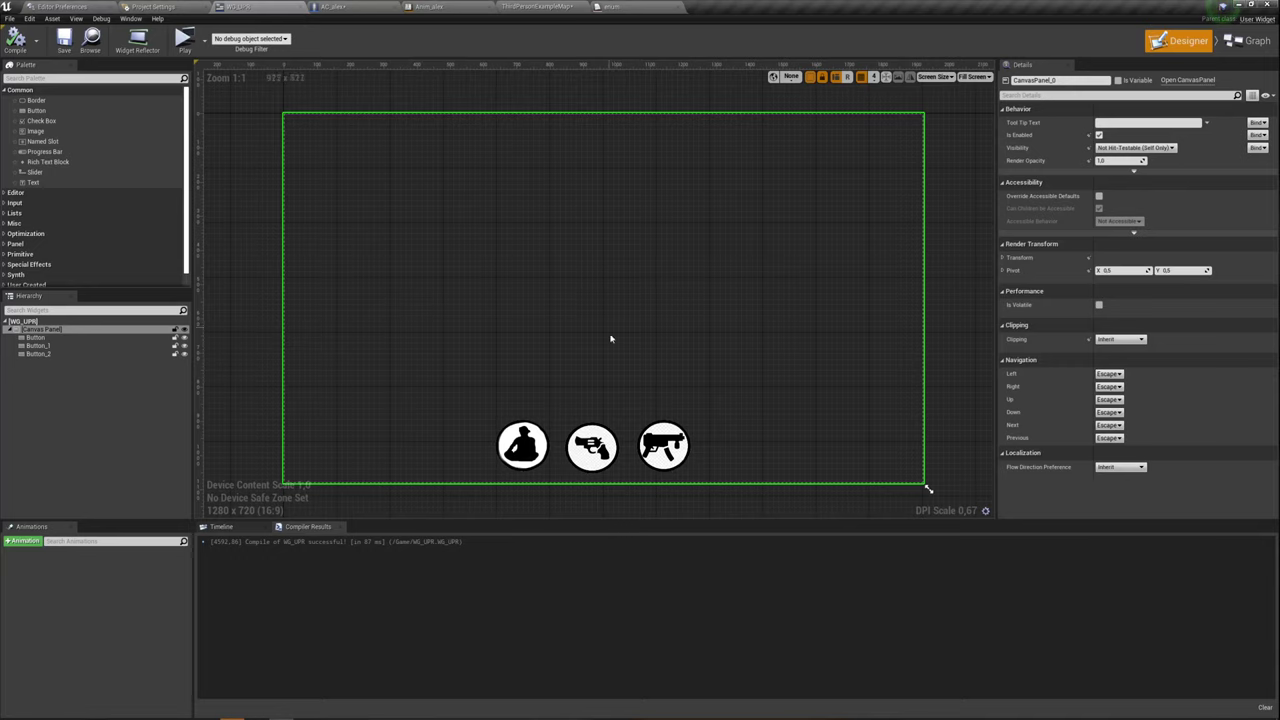
right_drag(620, 361, 571, 323)
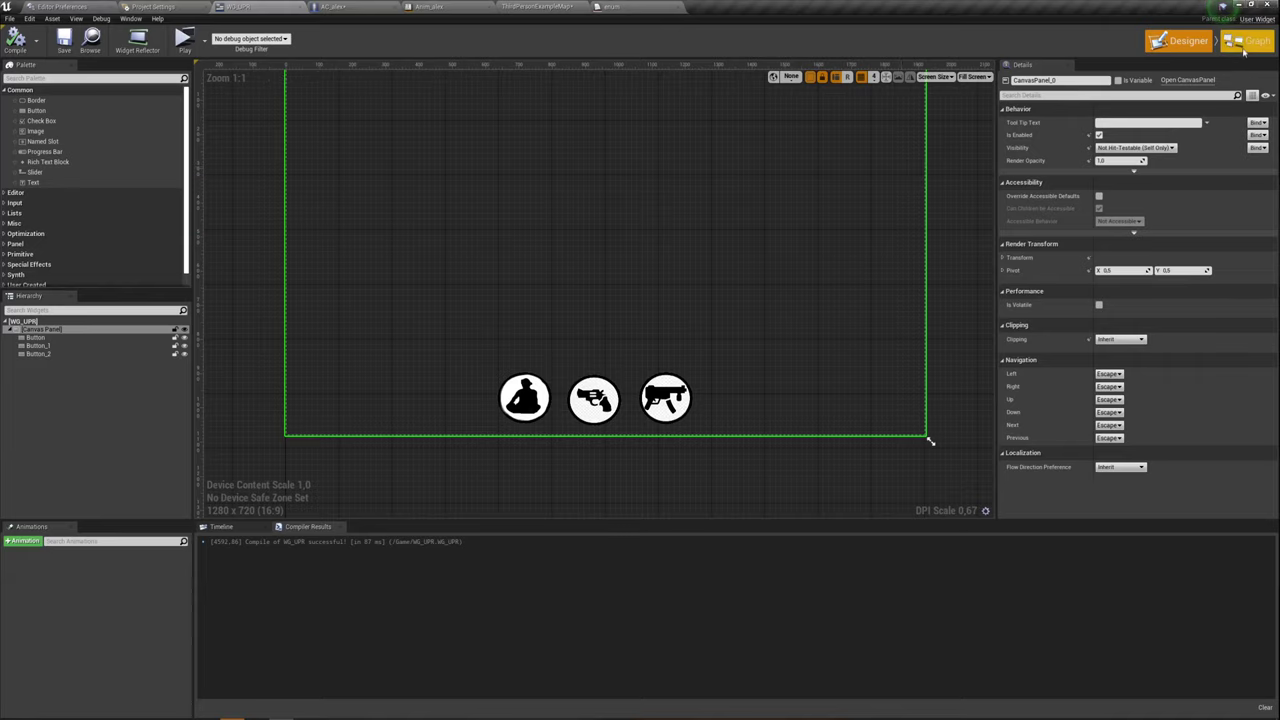
click(684, 397)
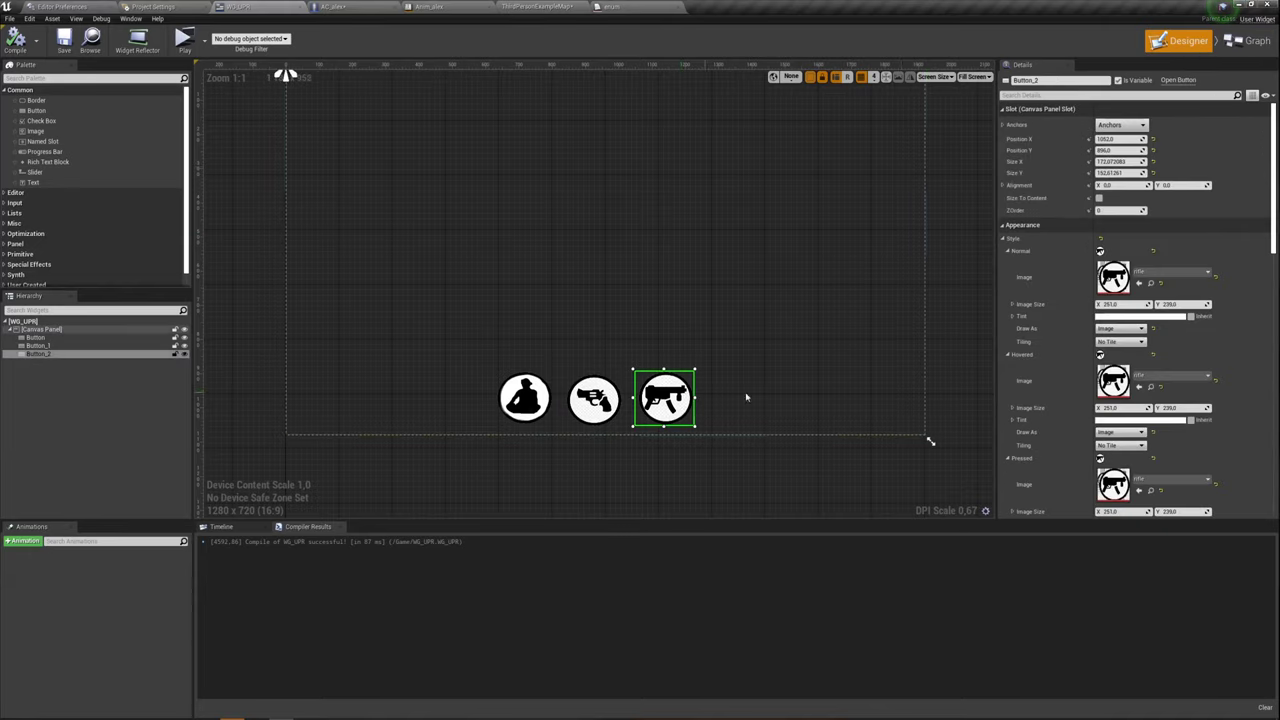
scroll(1171, 387, down, 10)
scroll(1171, 387, down, 5)
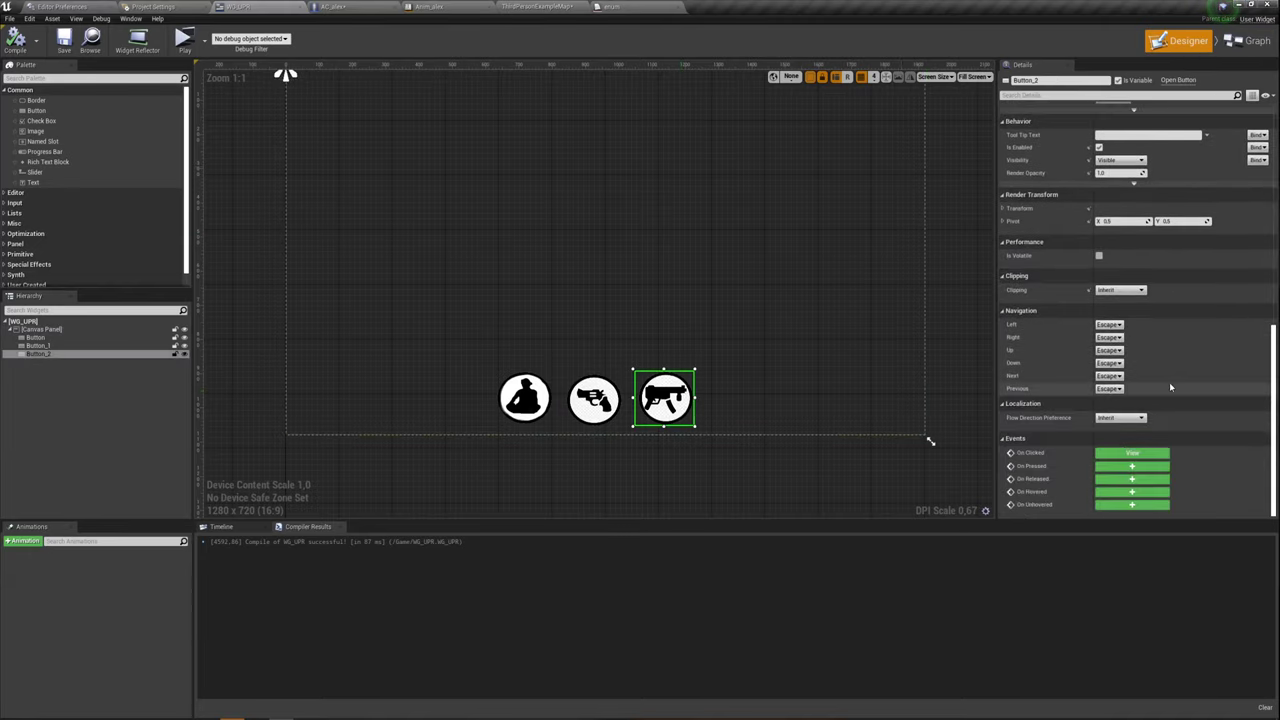
View the On Clicked events for Button, Button_1 and Button_2 in the widget Event Graph
click(1247, 41)
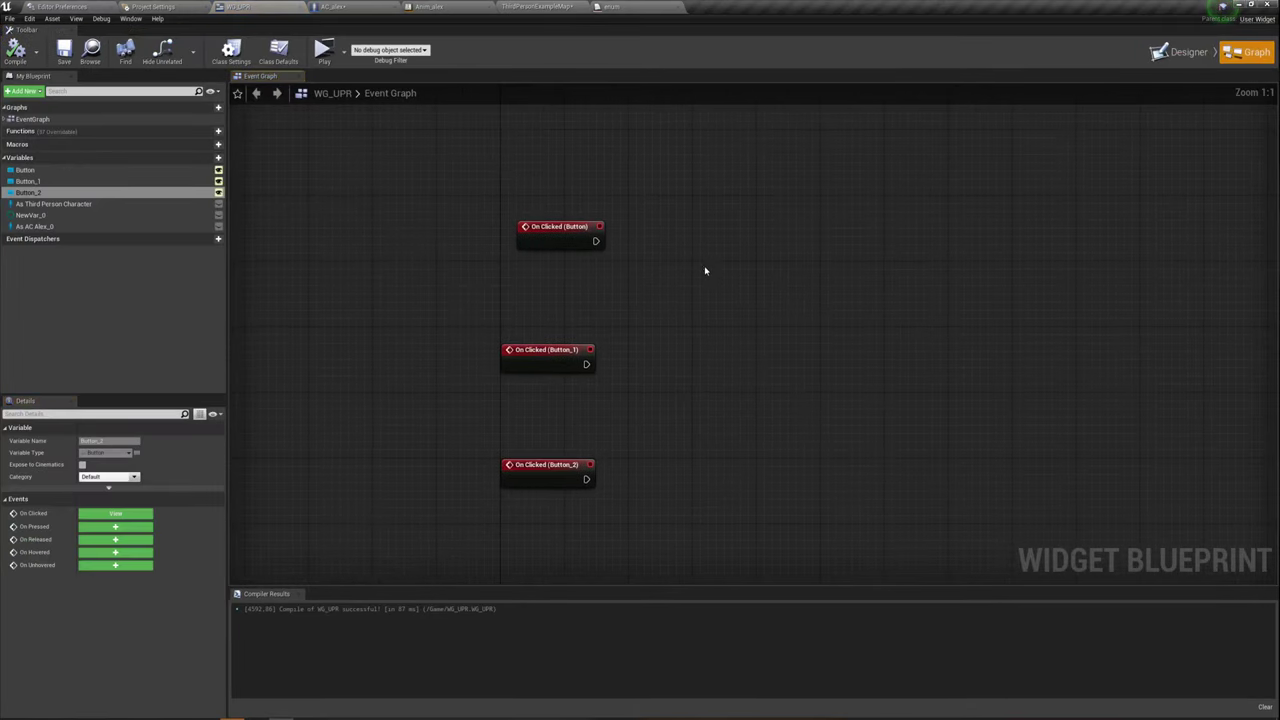
click(547, 252)
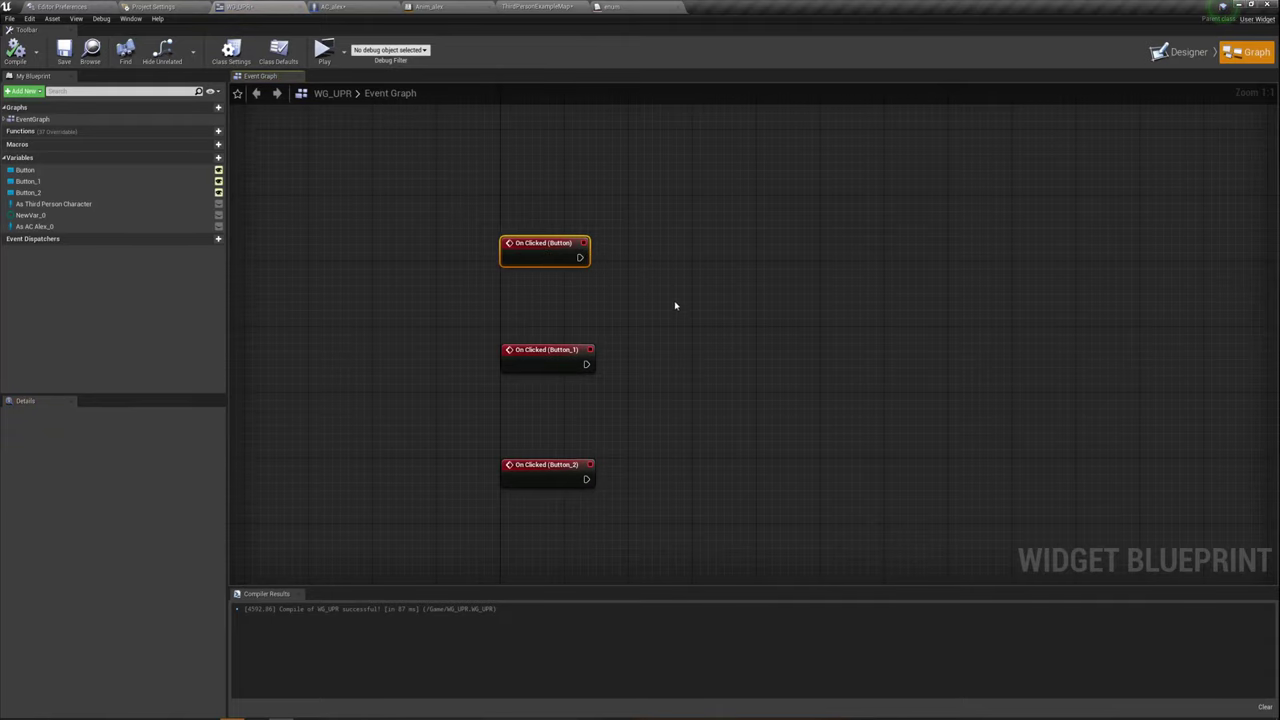
right_drag(674, 303, 668, 269)
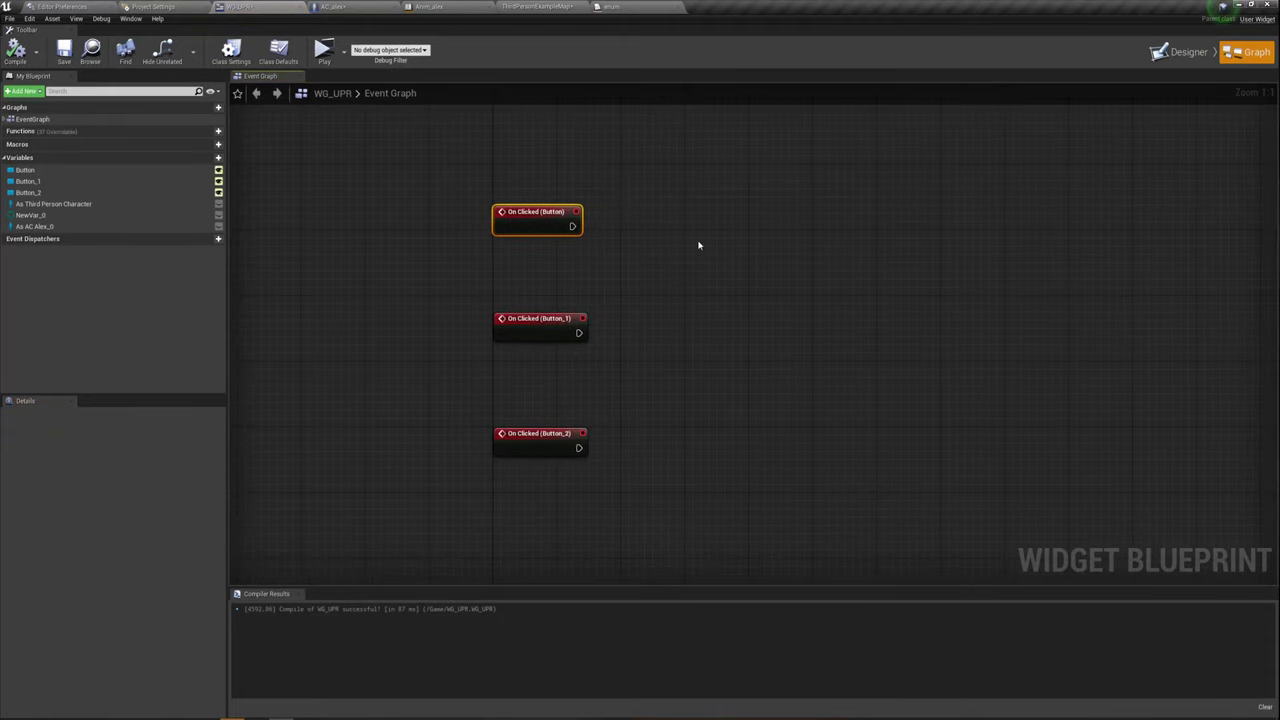
right_drag(699, 245, 661, 259)
mouse_move(432, 182)
mouse_down()
mouse_move(494, 374)
mouse_move(507, 485)
mouse_up()
right_drag(635, 277, 592, 291)
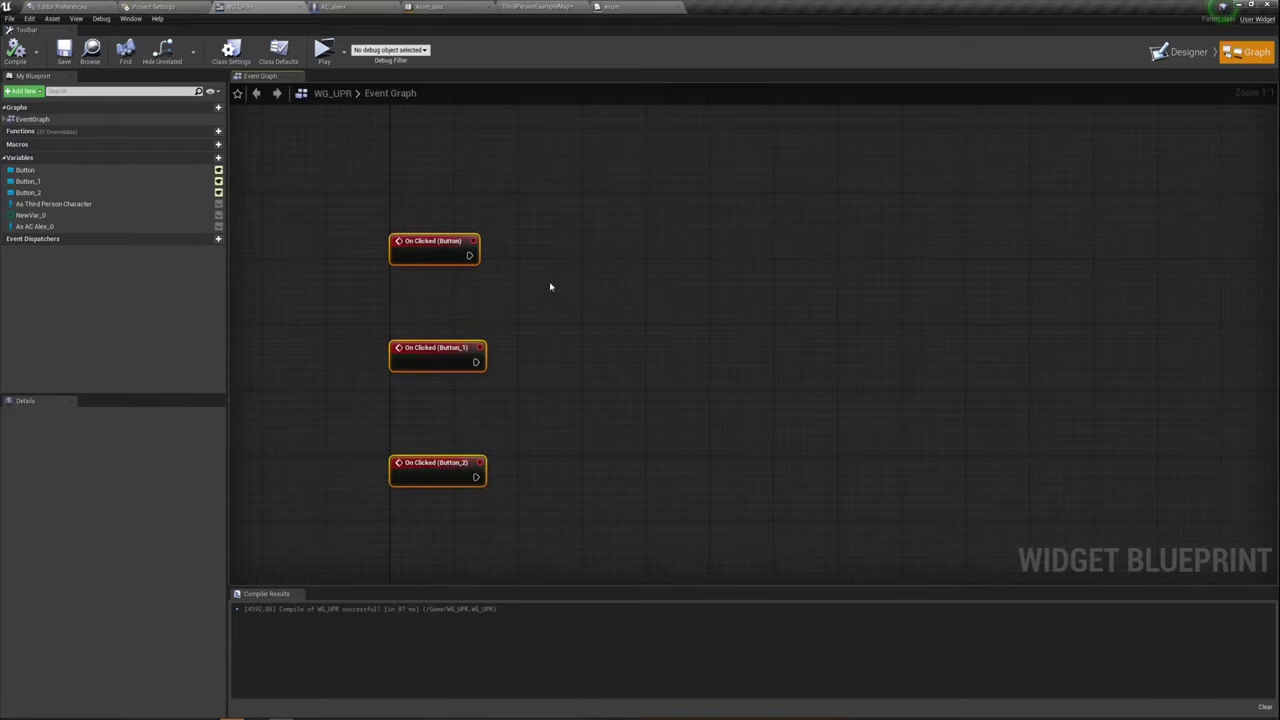
click(538, 314)
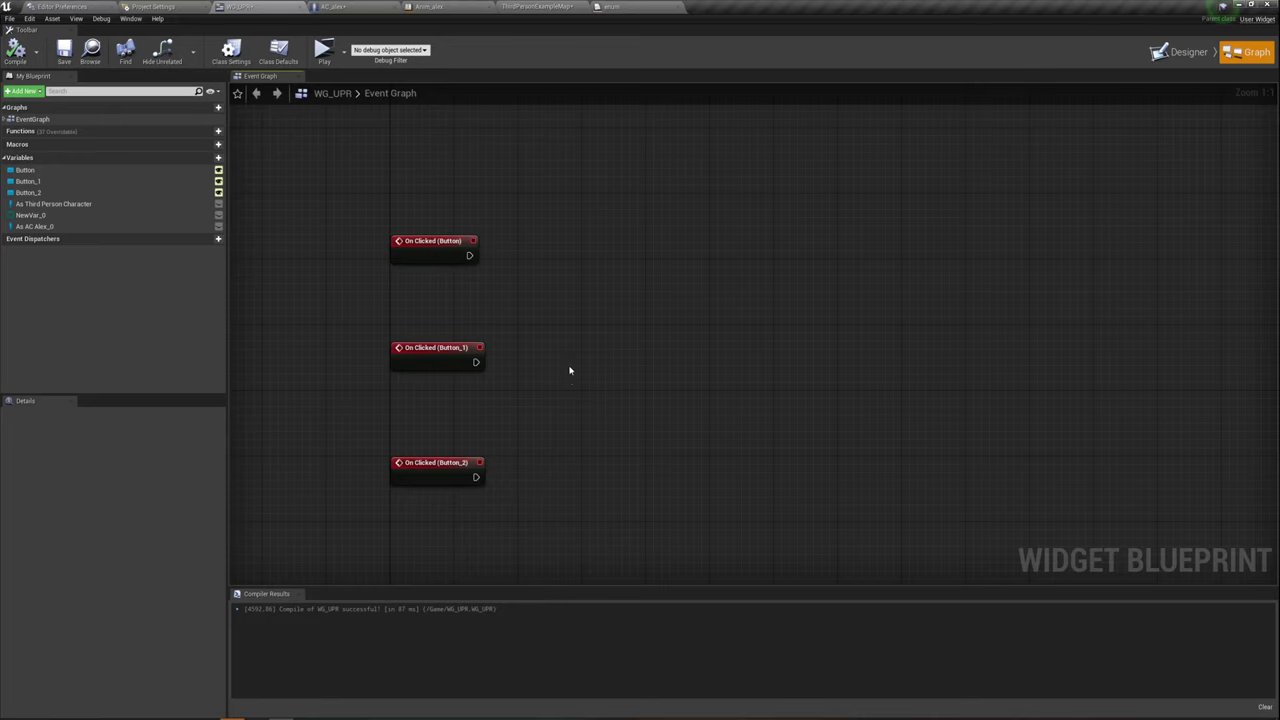
Add a Cast To AC_alex node after Event Construct
right_drag(570, 371, 566, 283)
scroll(566, 283, down, 1)
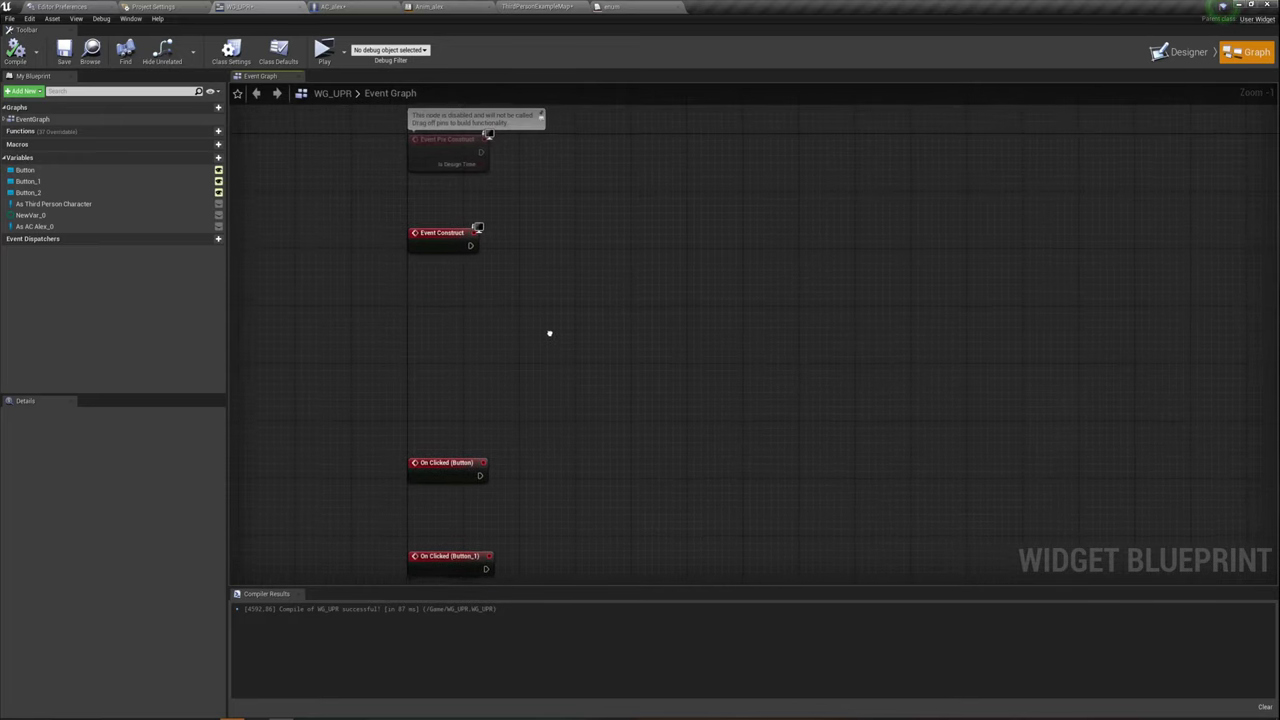
drag(470, 246, 574, 252)
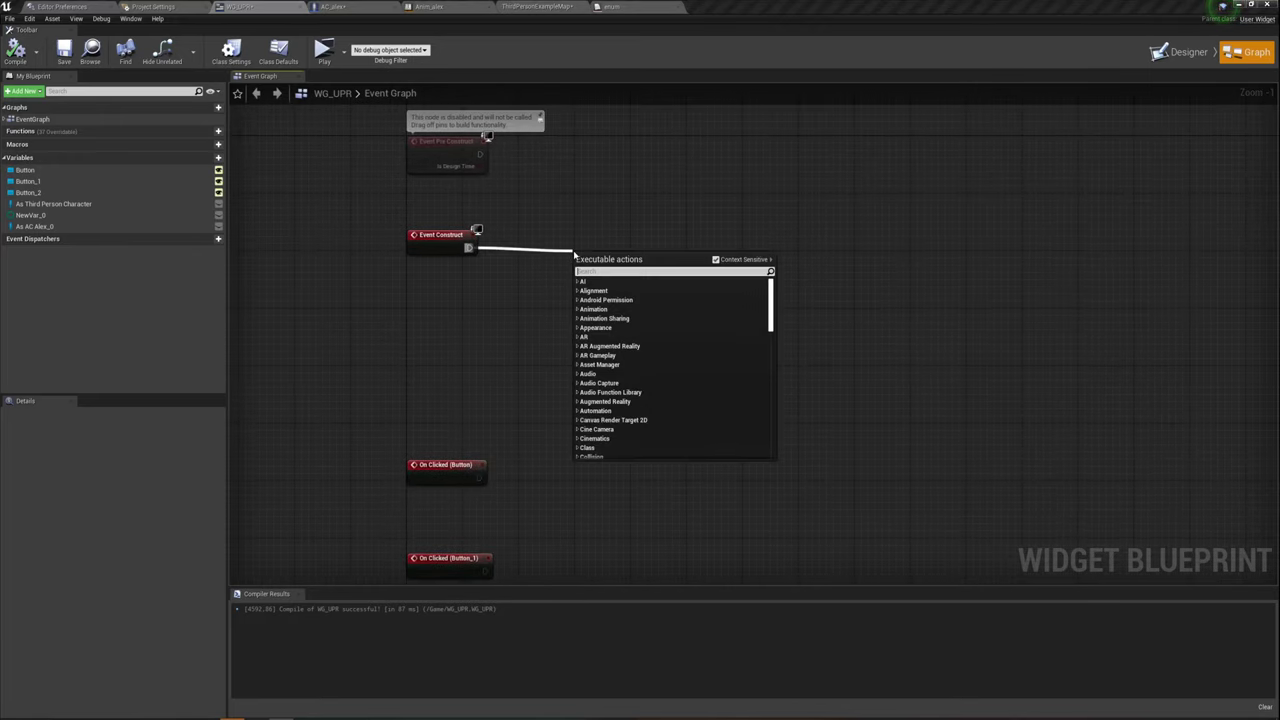
text(cast)
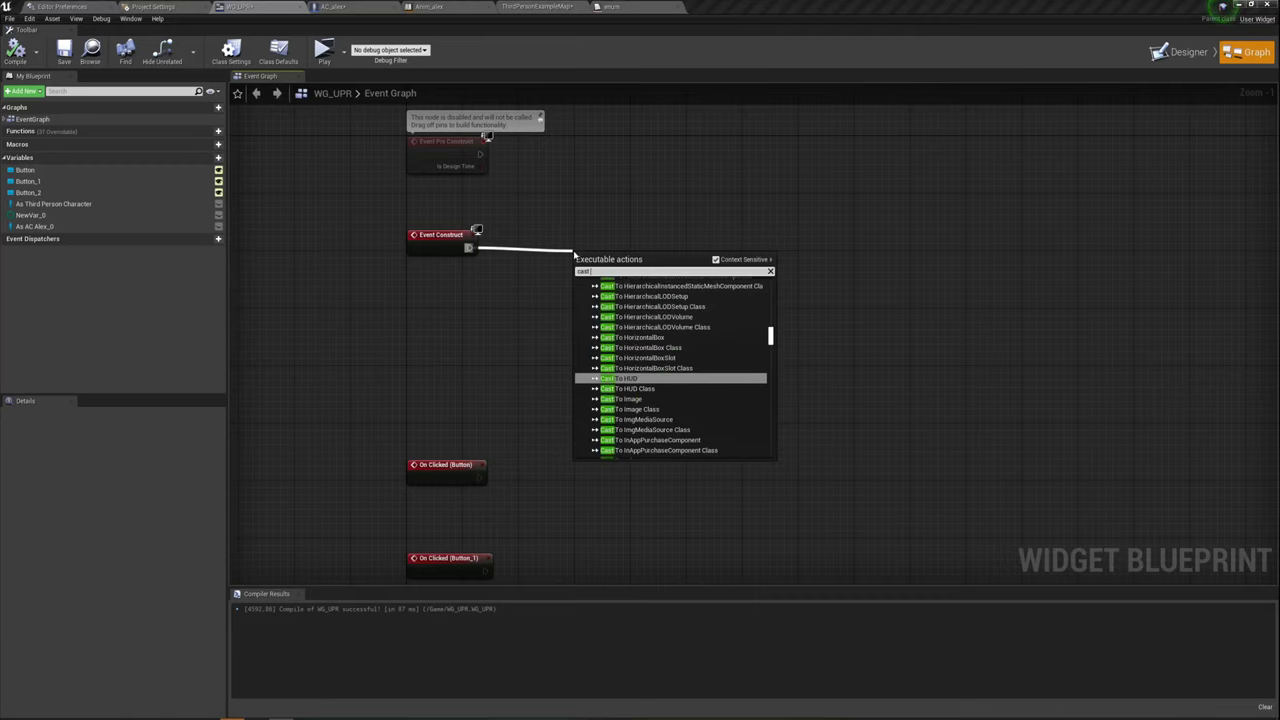
text( to a)
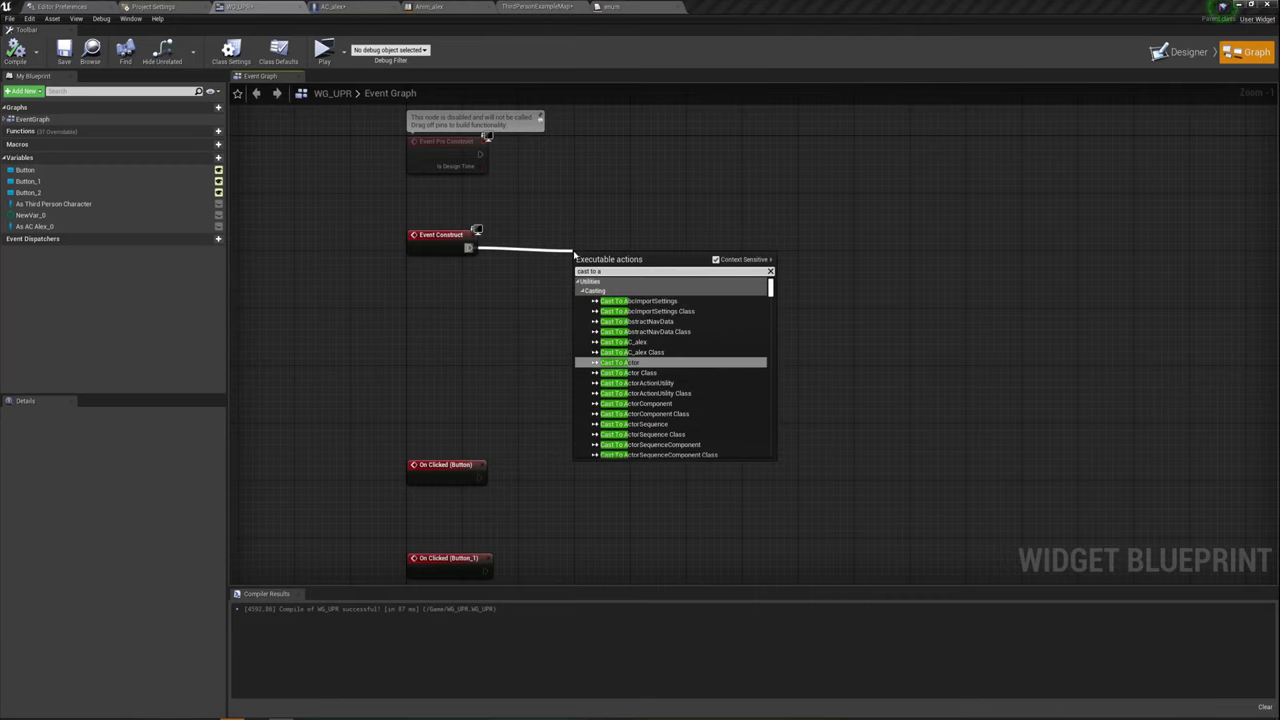
text(c)
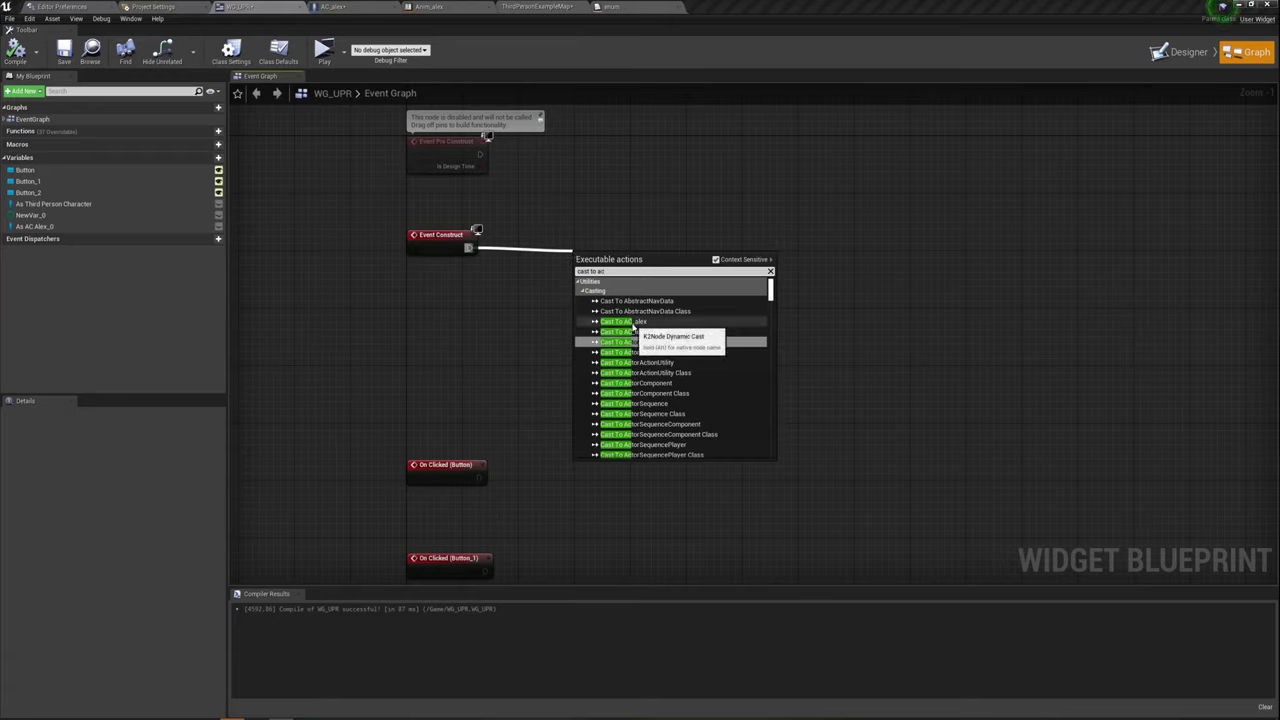
click(637, 322)
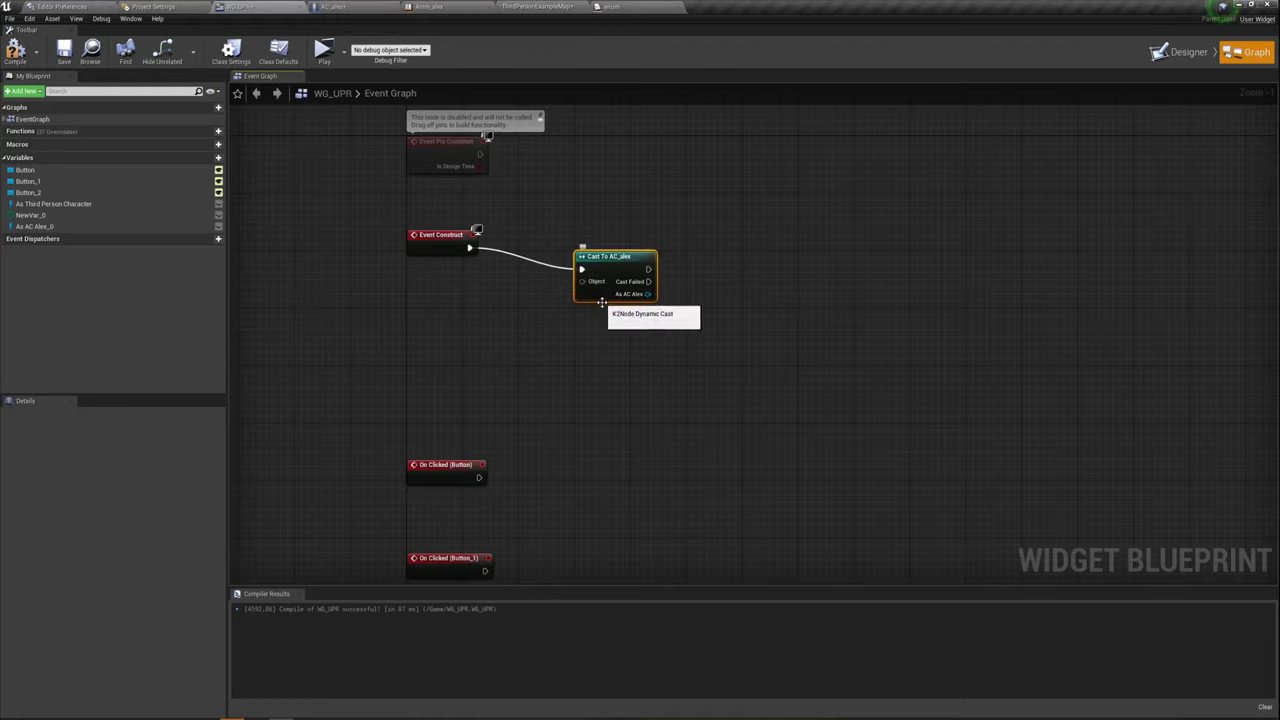
Feed Get Player Character into the cast and promote its As AC Alex output to a variable
drag(581, 281, 548, 325)
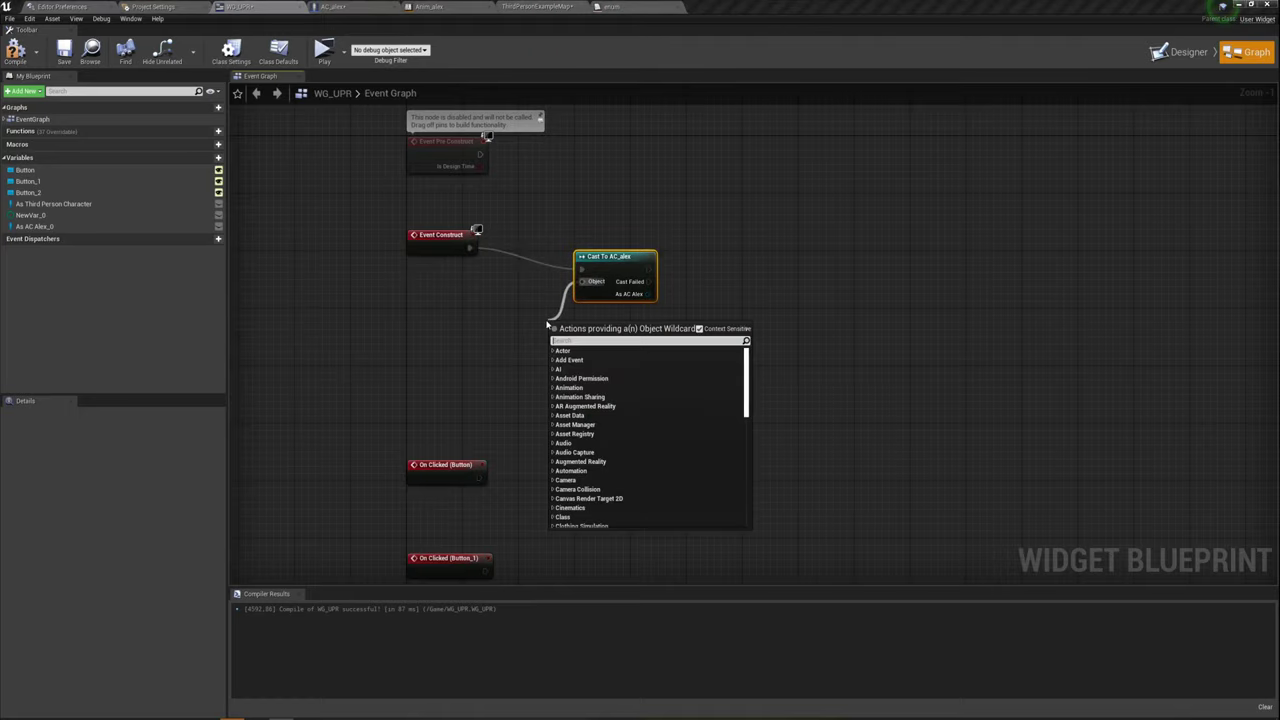
text(get pla)
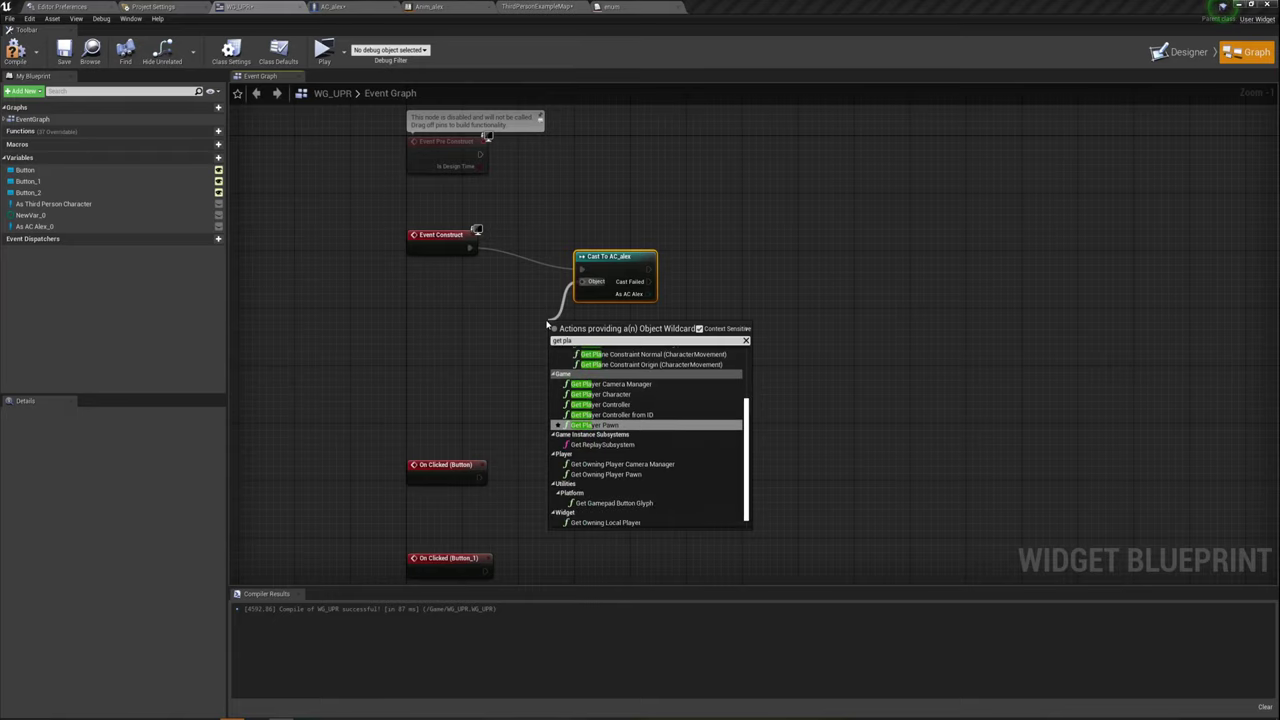
click(600, 394)
ctrl+click(603, 258)
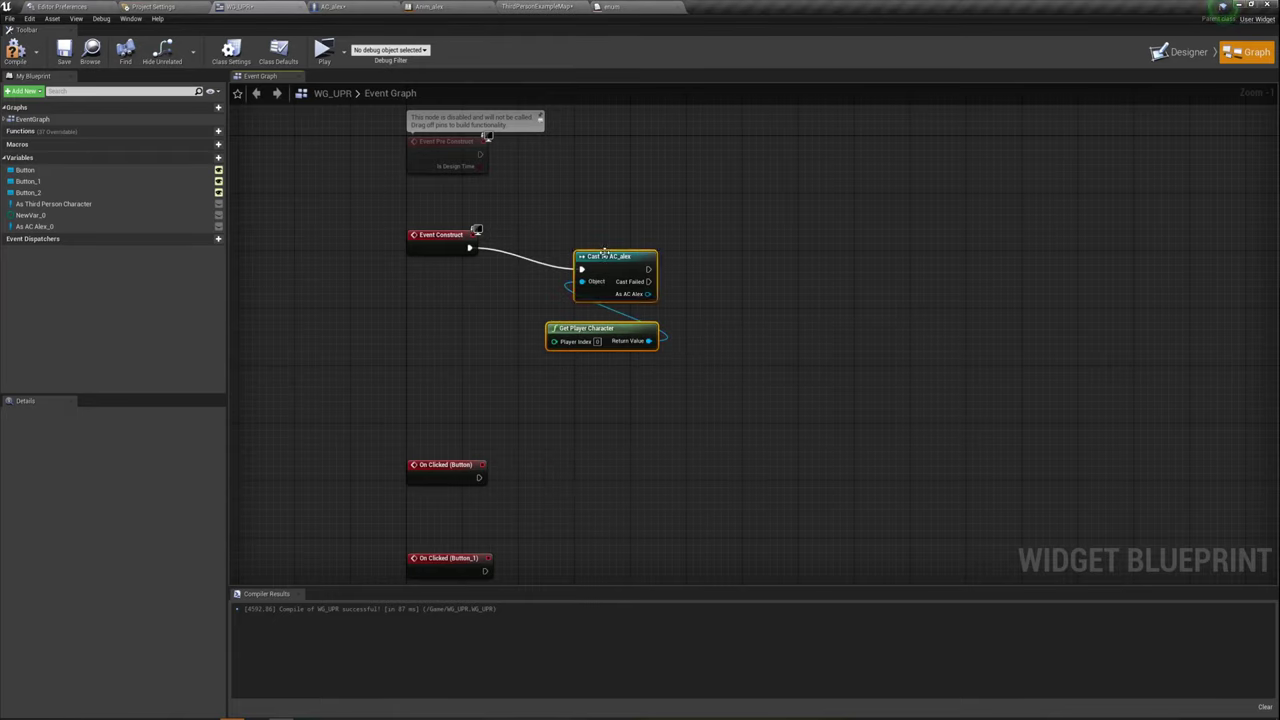
mouse_move(603, 261)
mouse_down()
mouse_move(603, 225)
mouse_move(596, 240)
mouse_move(728, 268)
mouse_up()
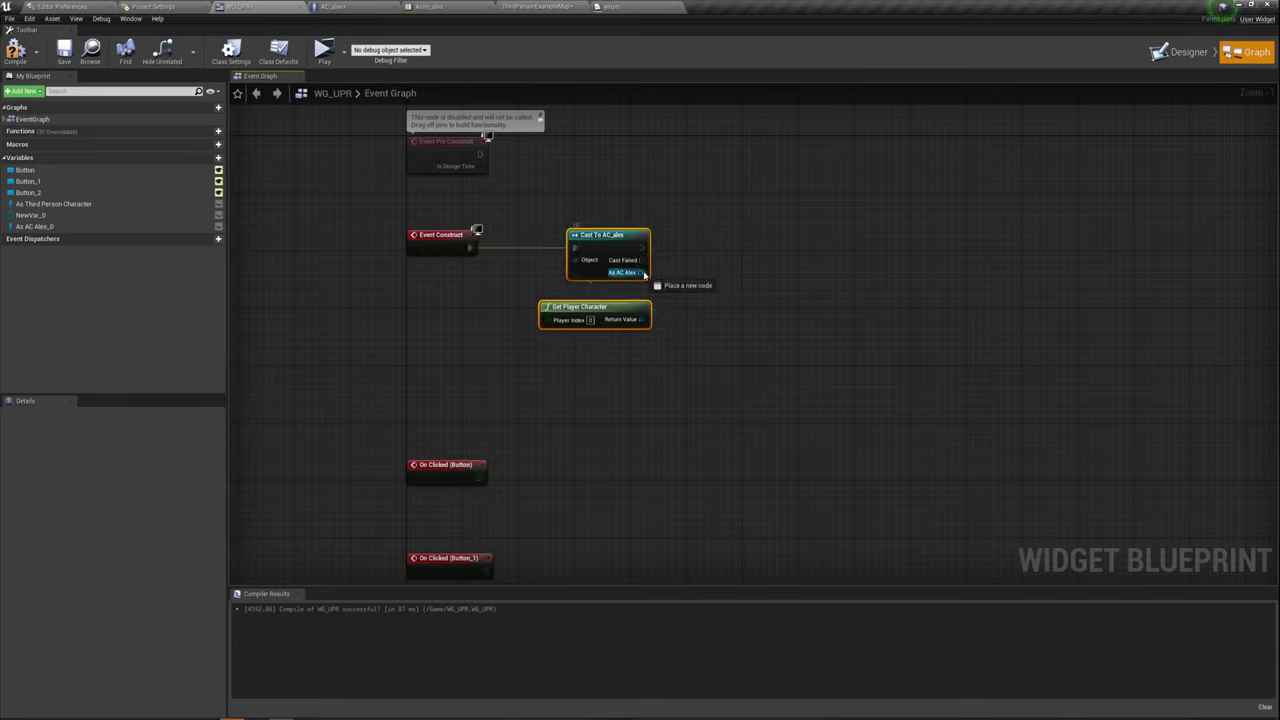
click(769, 306)
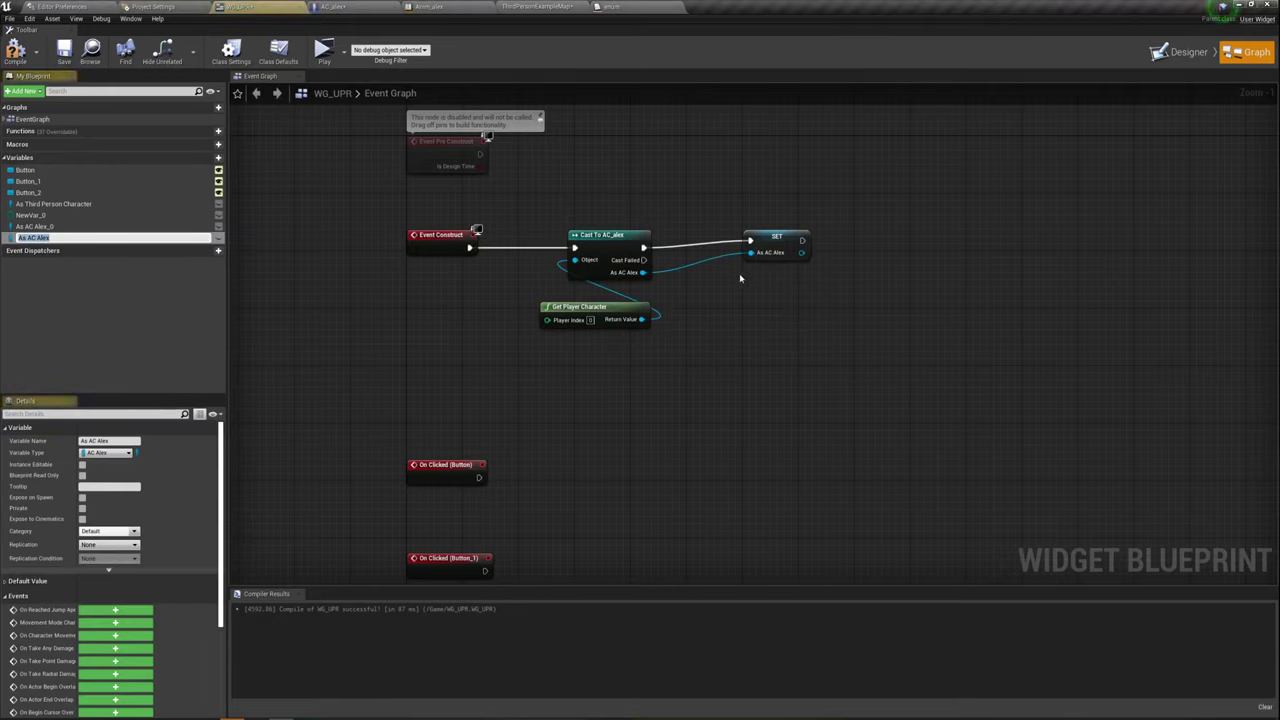
Delete the As AC Alex_0, NewVar_0 and As Third Person Character variables
click(72, 246)
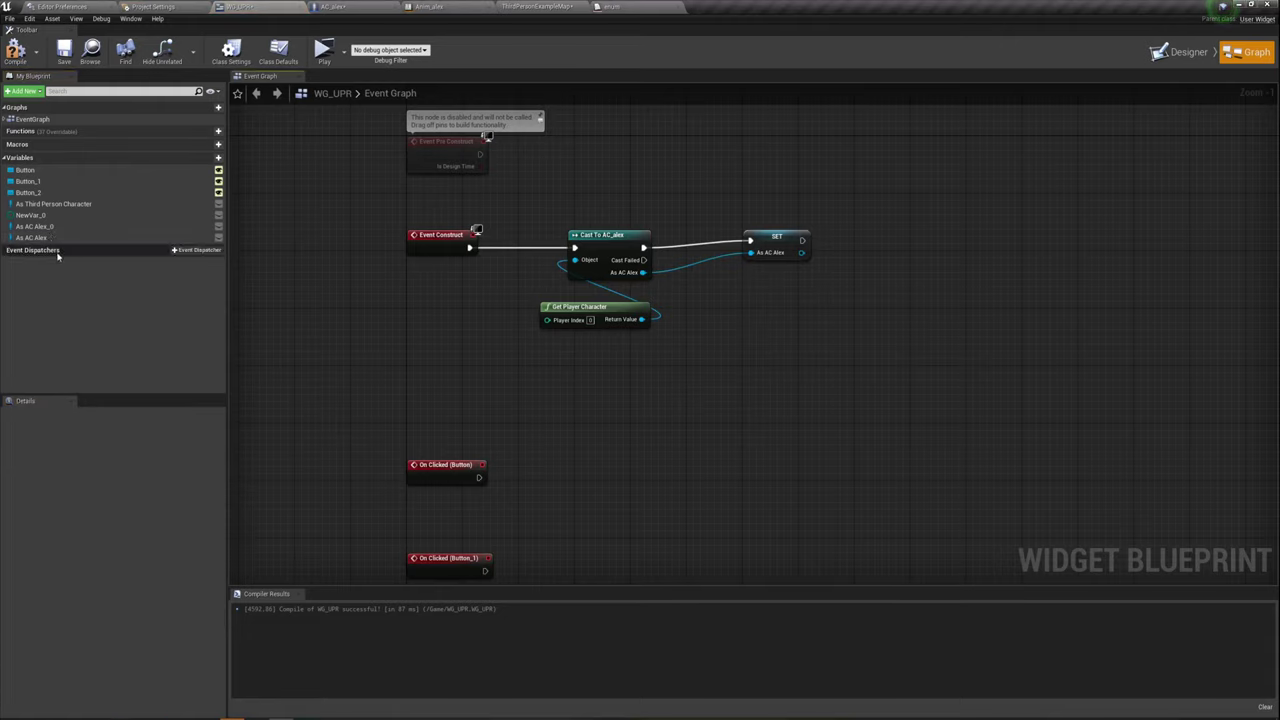
click(44, 227)
key(Delete)
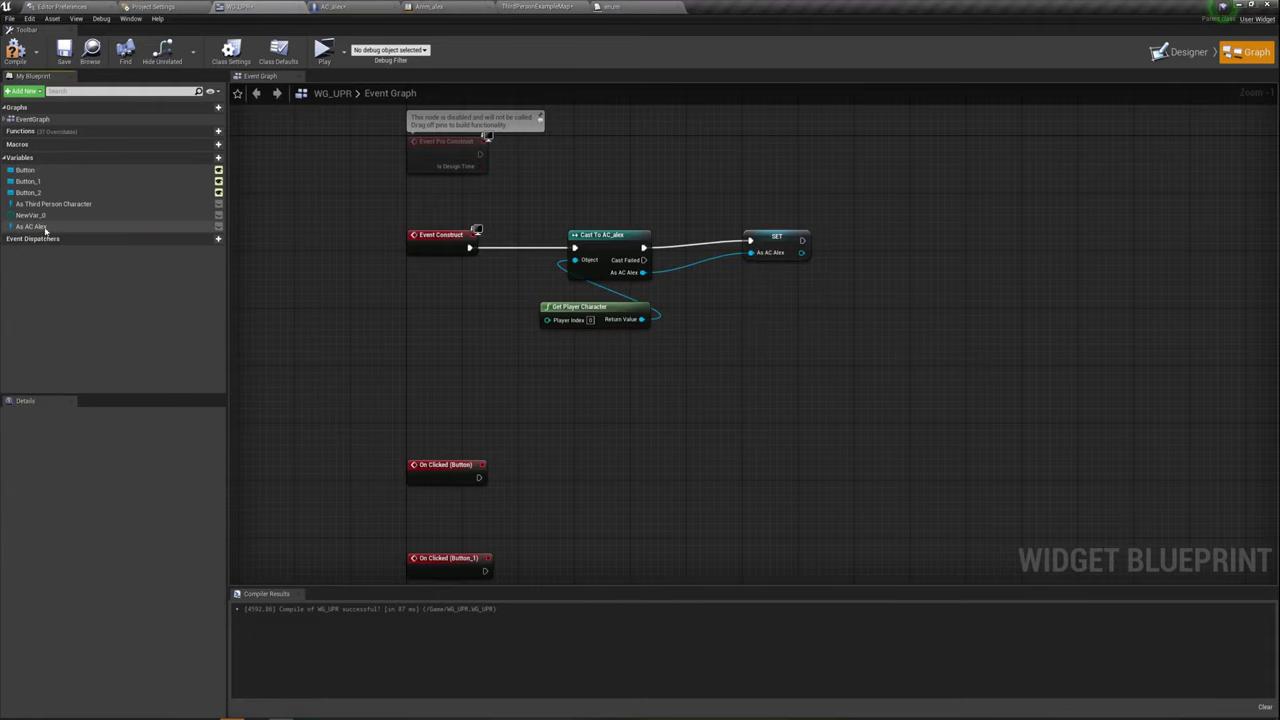
click(38, 217)
key(Delete)
click(46, 204)
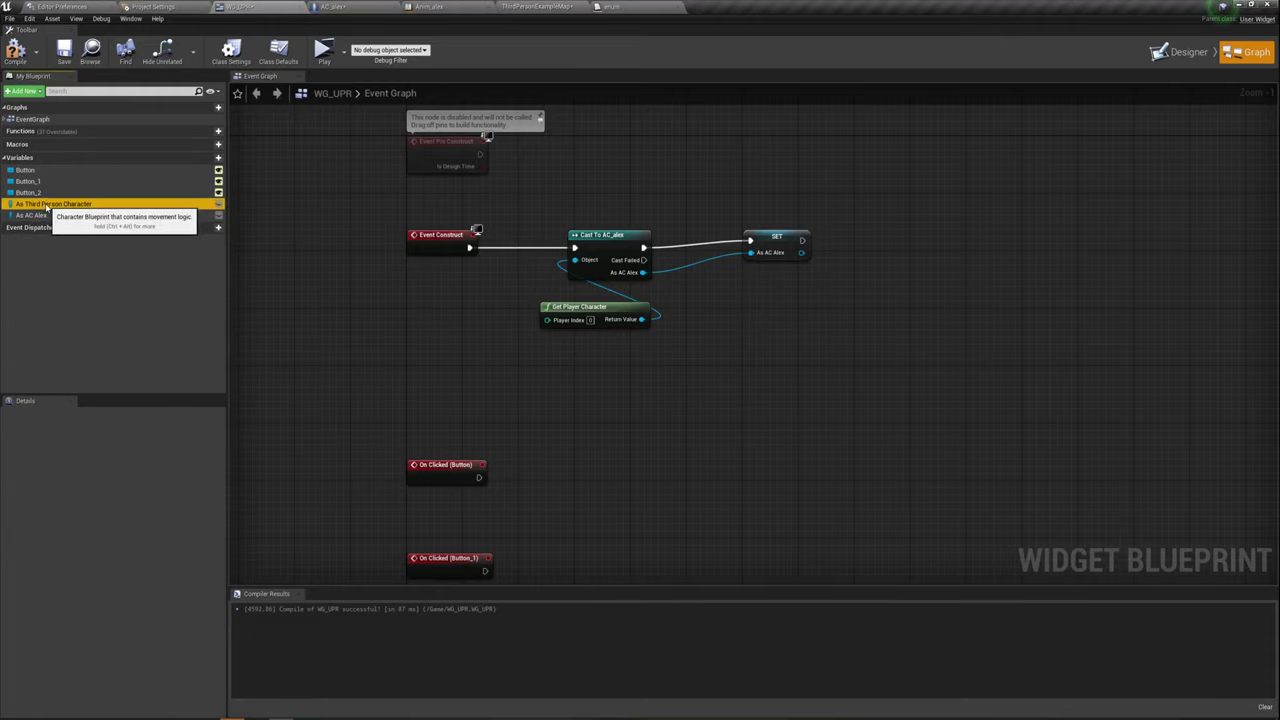
key(Delete)
click(46, 204)
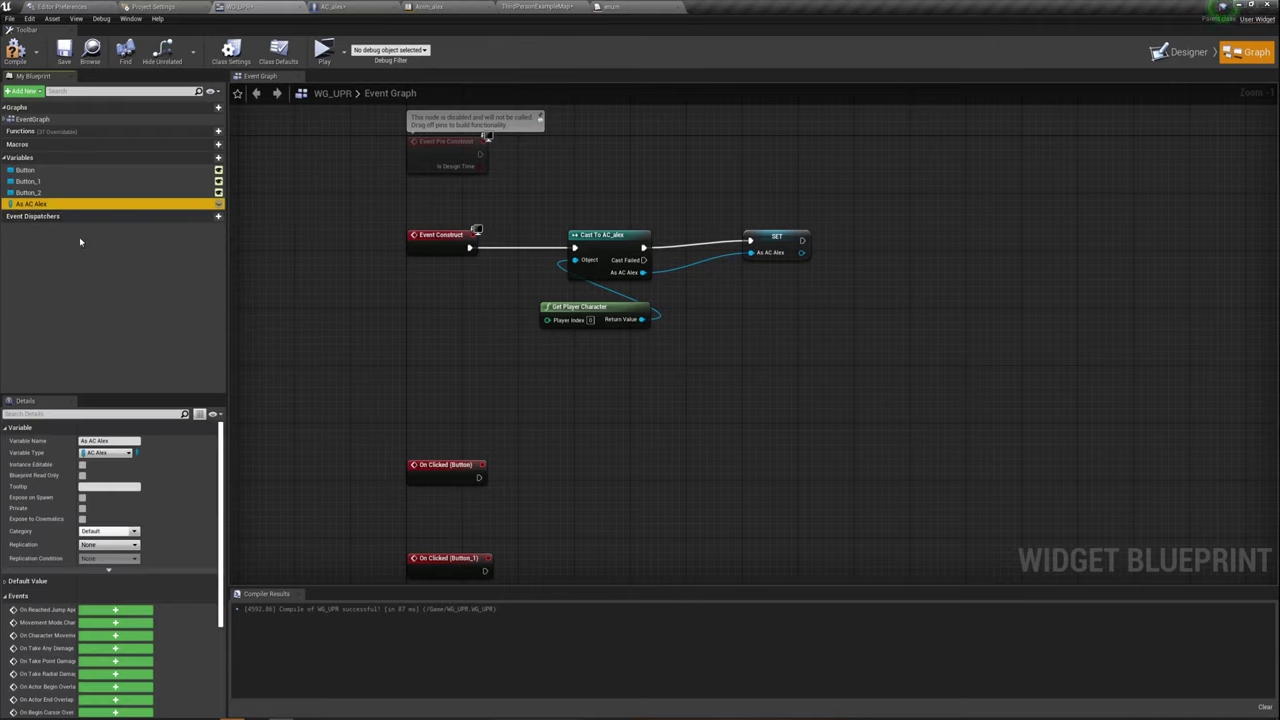
Move the SET As AC Alex node beside the cast node
drag(772, 244, 702, 251)
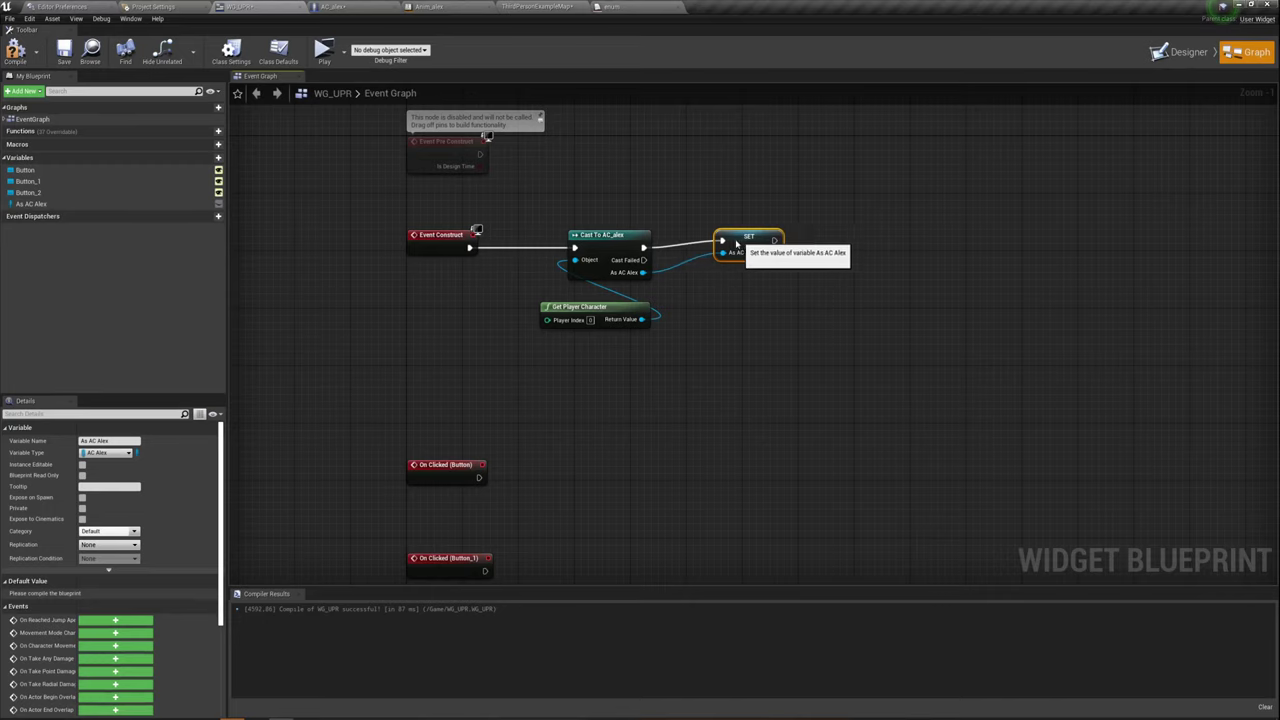
right_drag(687, 347, 674, 313)
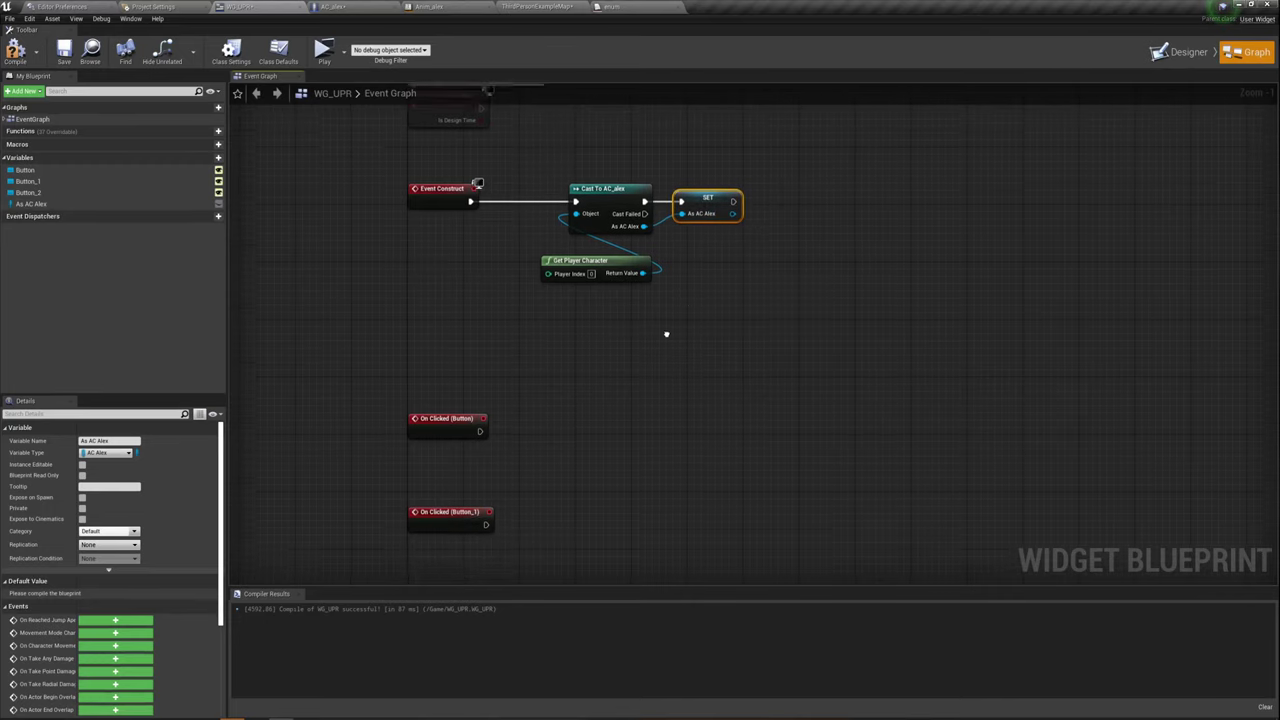
click(725, 204)
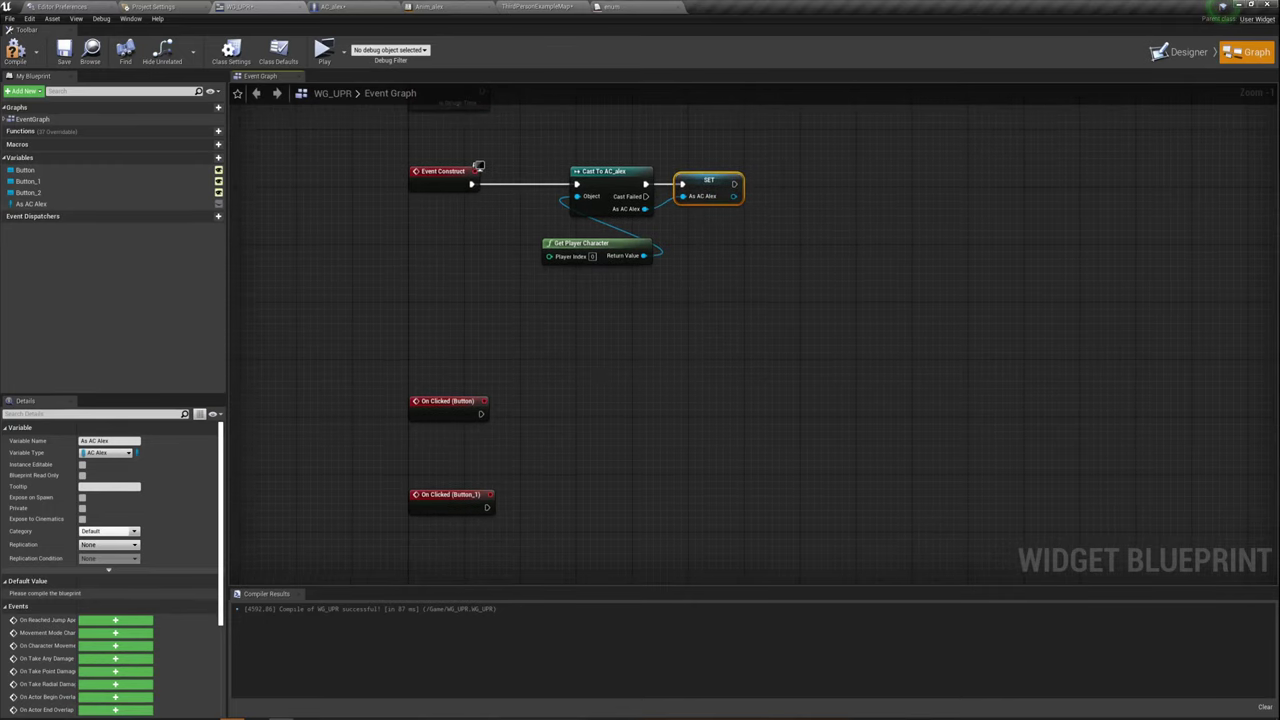
right_drag(594, 374, 575, 350)
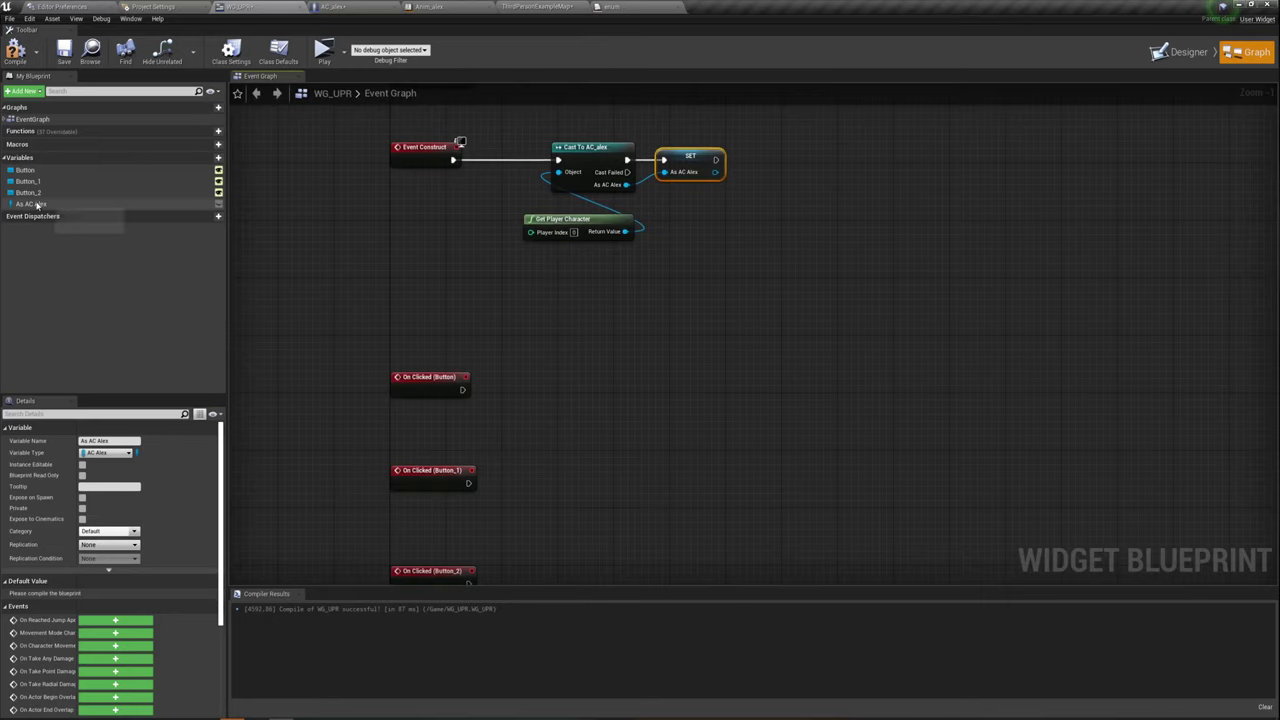
Place an As AC Alex getter beside the three On Clicked events
drag(30, 203, 508, 484)
click(519, 494)
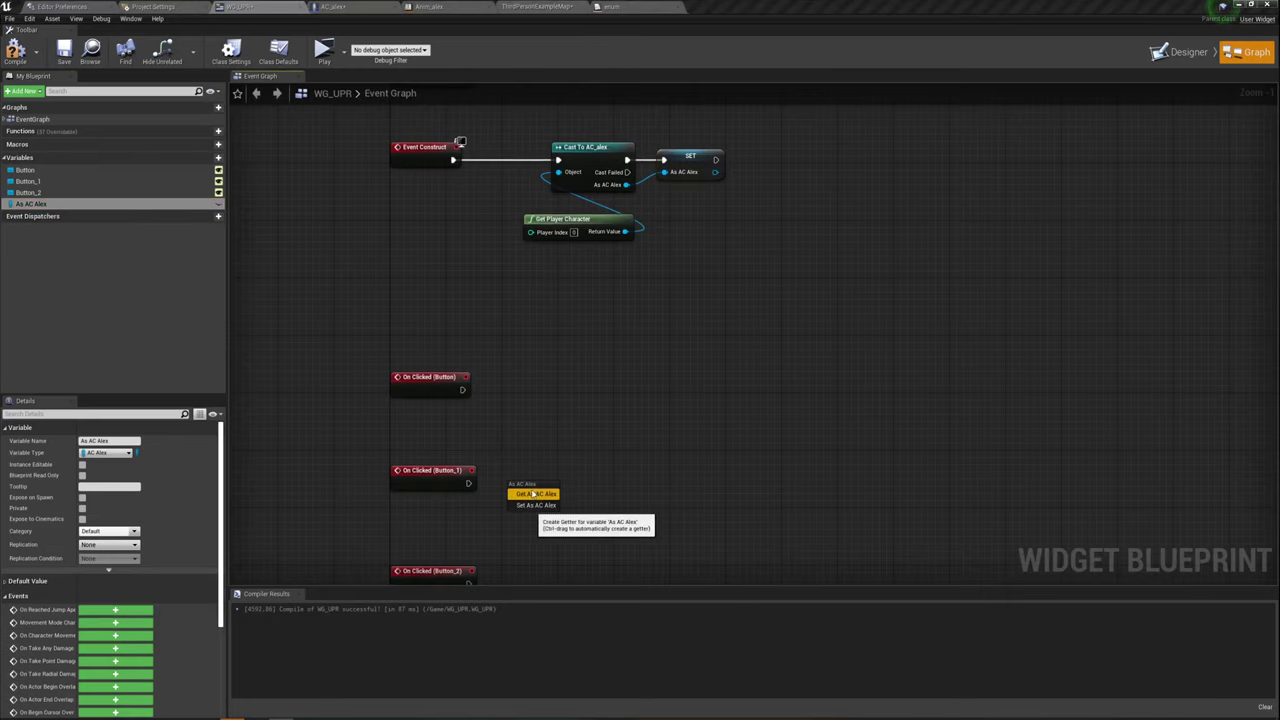
scroll(660, 346, up, 1)
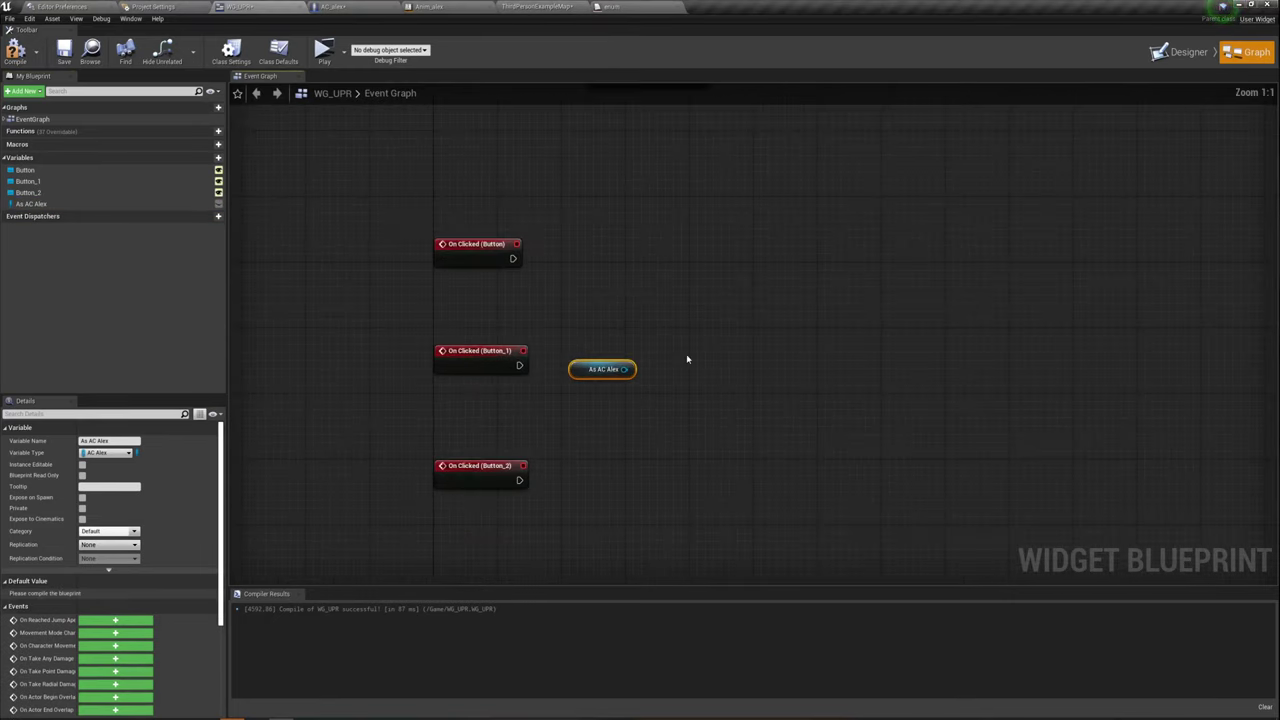
right_drag(684, 365, 634, 323)
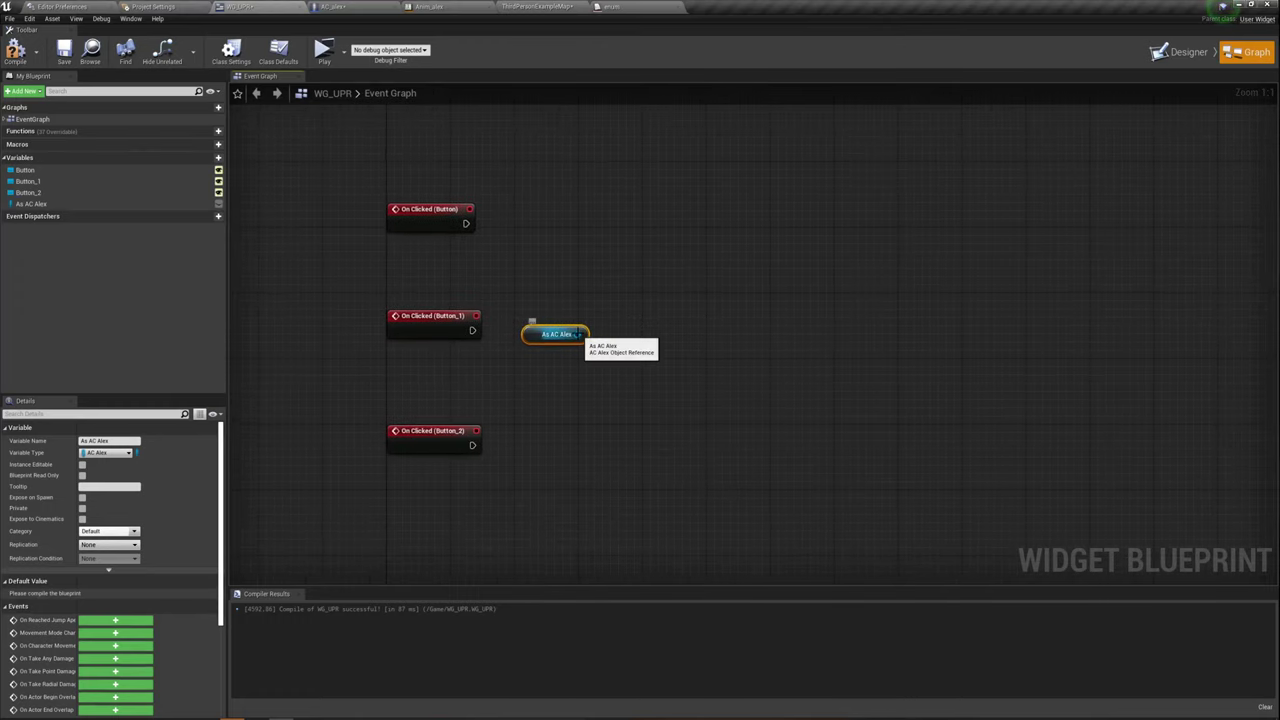
drag(580, 334, 598, 246)
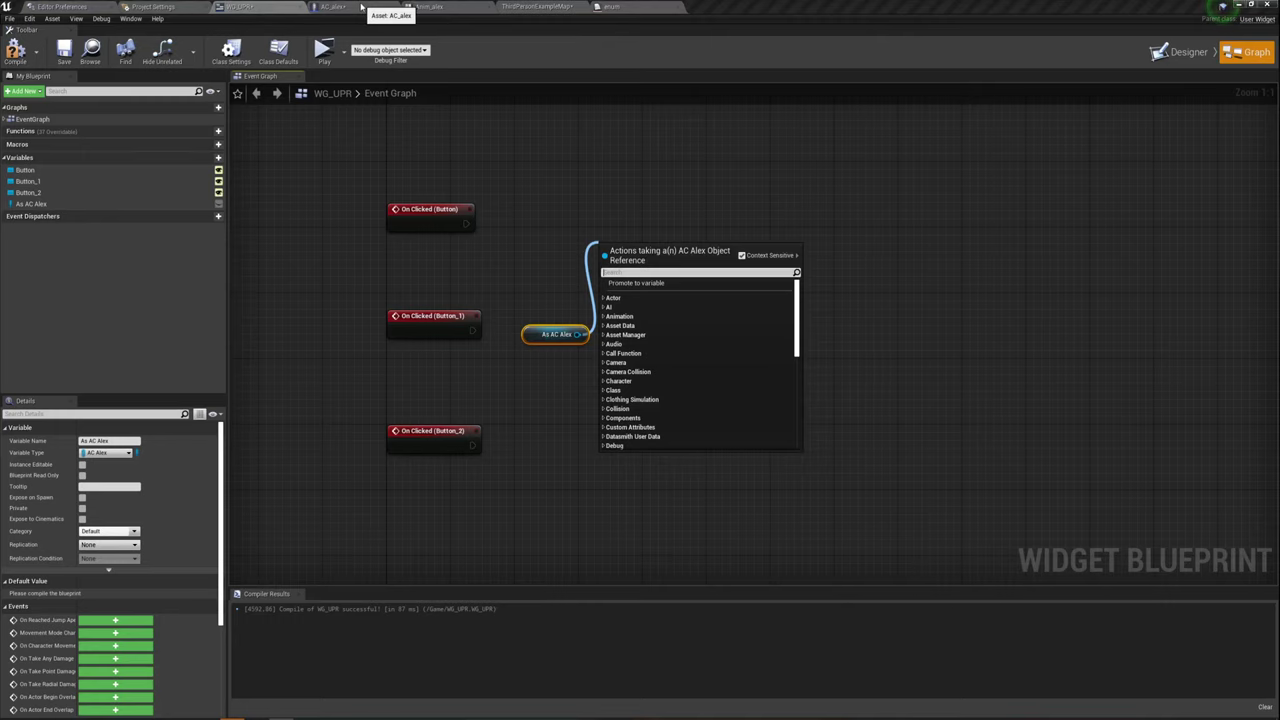
Check AC_alex's custom events and the enum entries, close the enum, and move WG_UPR to the end
click(360, 6)
drag(415, 192, 493, 456)
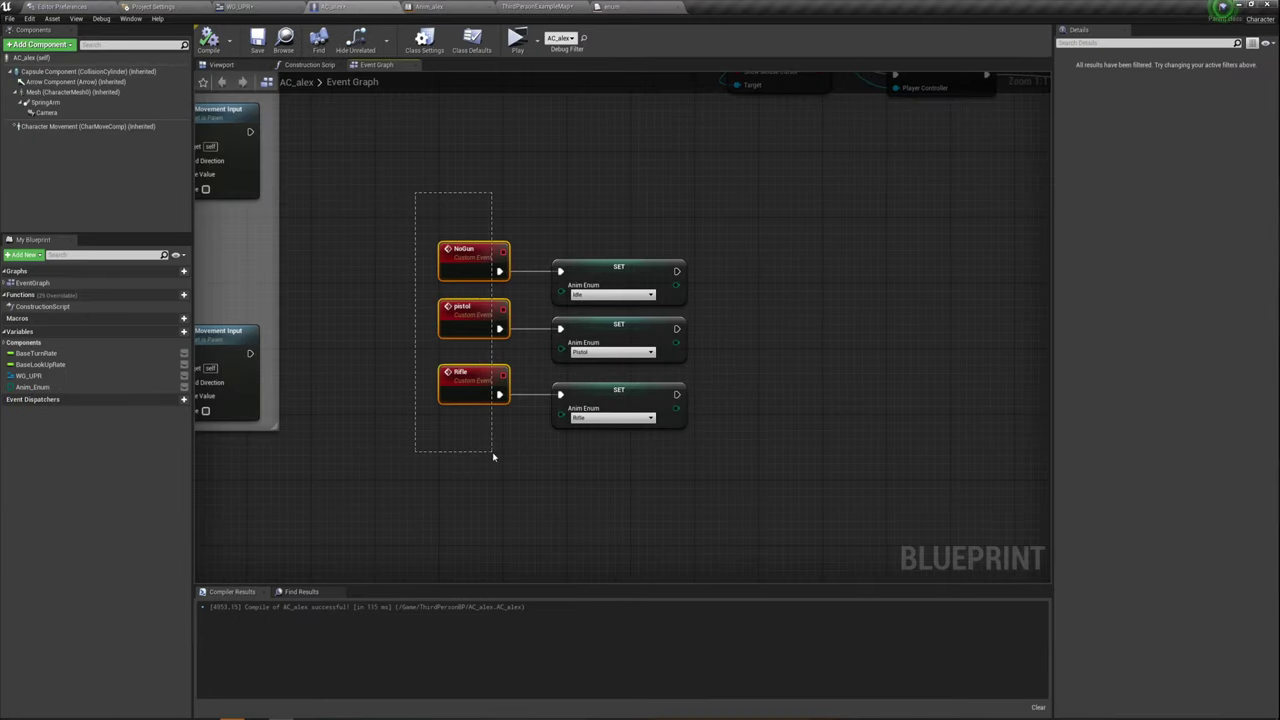
click(612, 6)
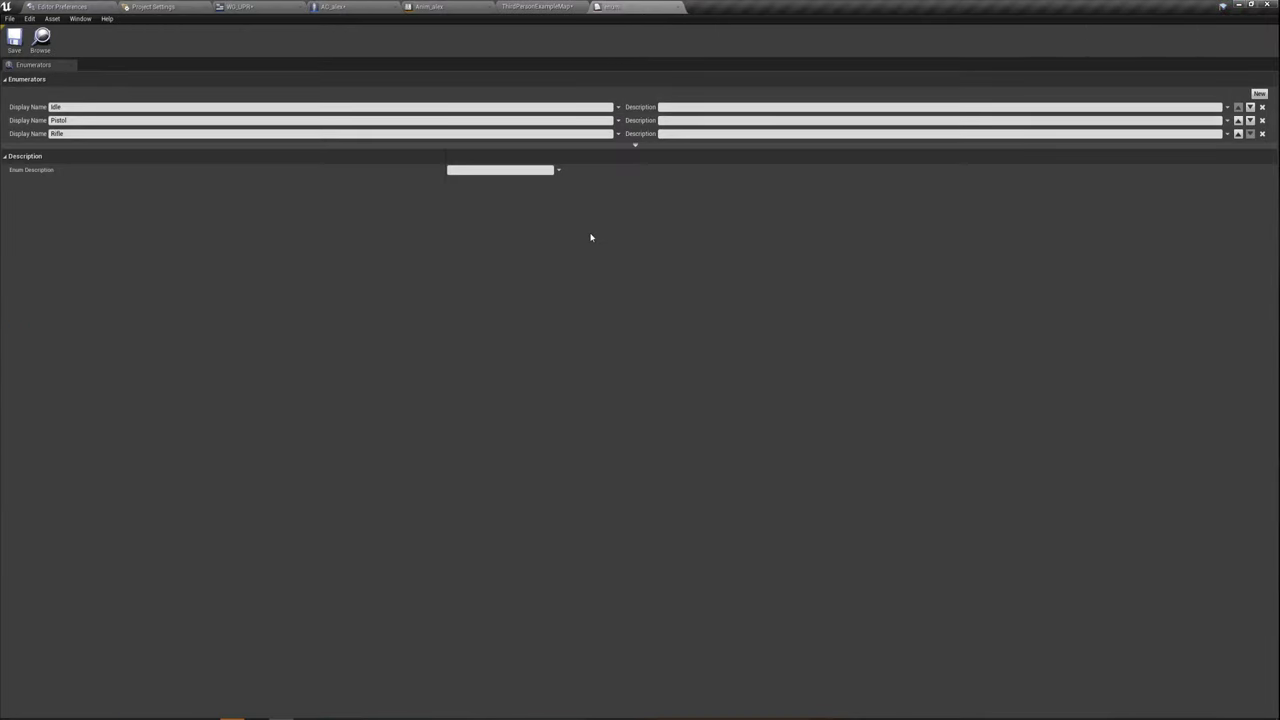
click(677, 7)
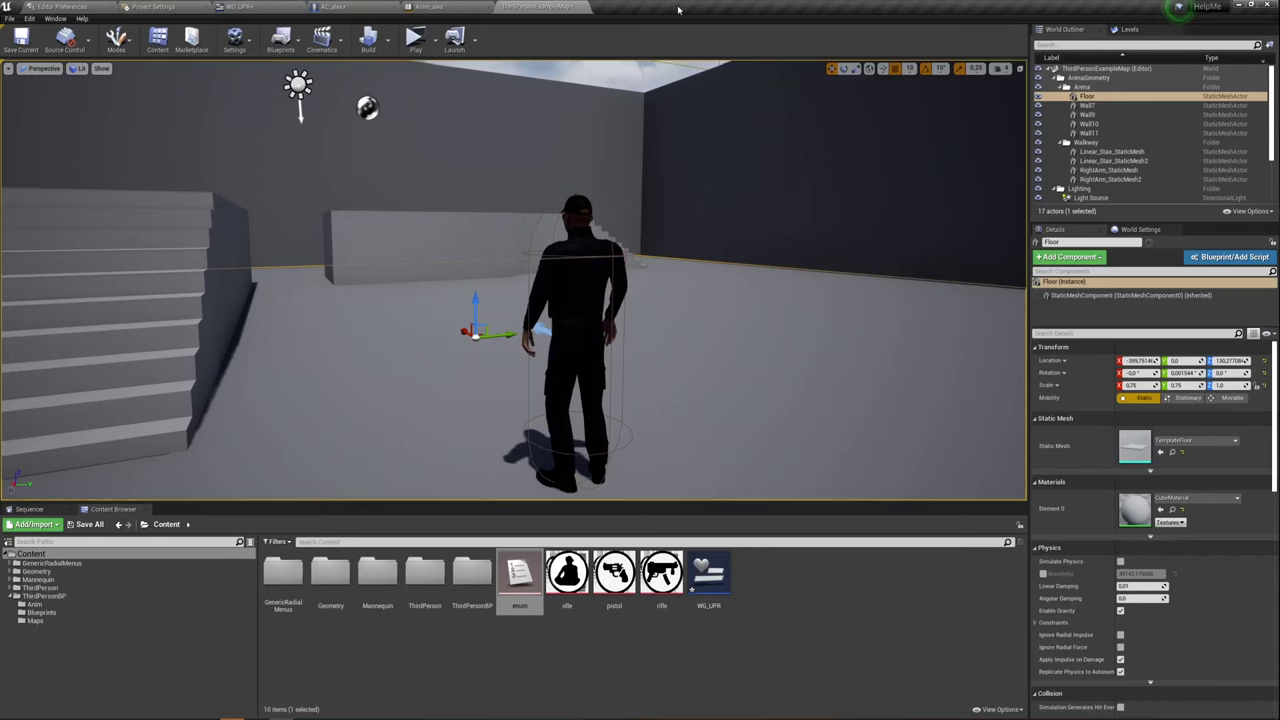
click(485, 6)
click(345, 8)
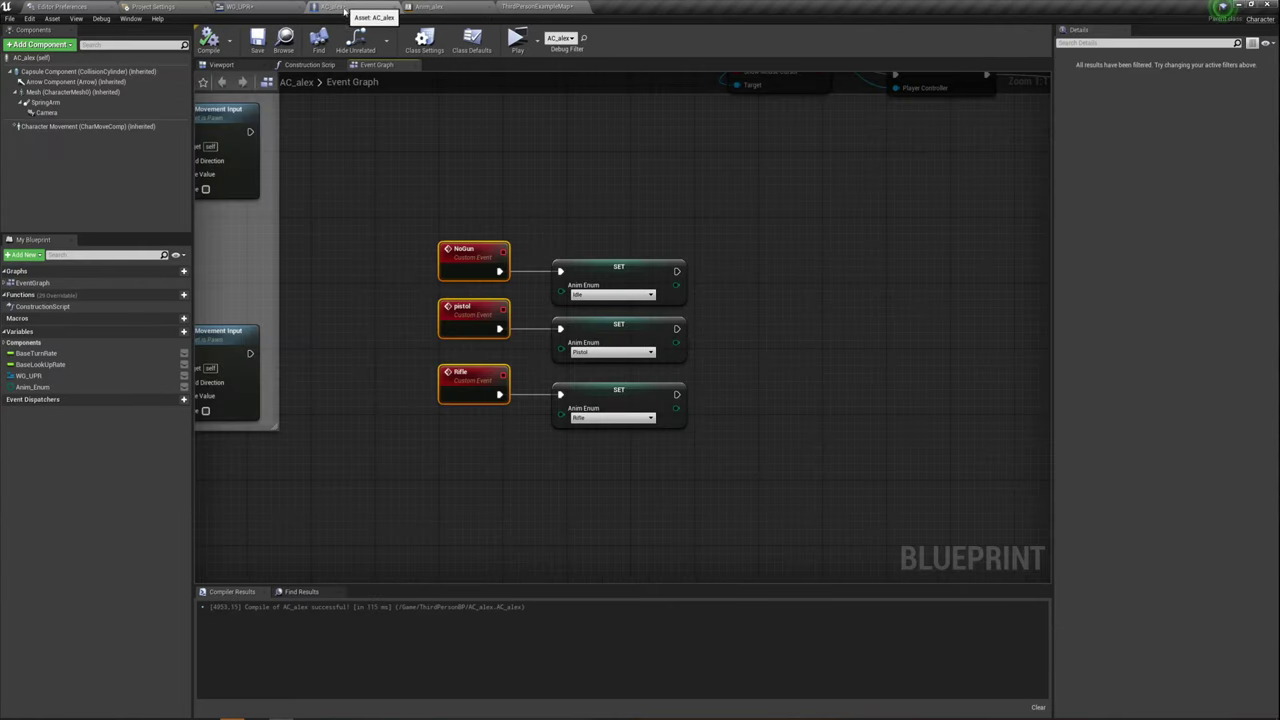
click(245, 7)
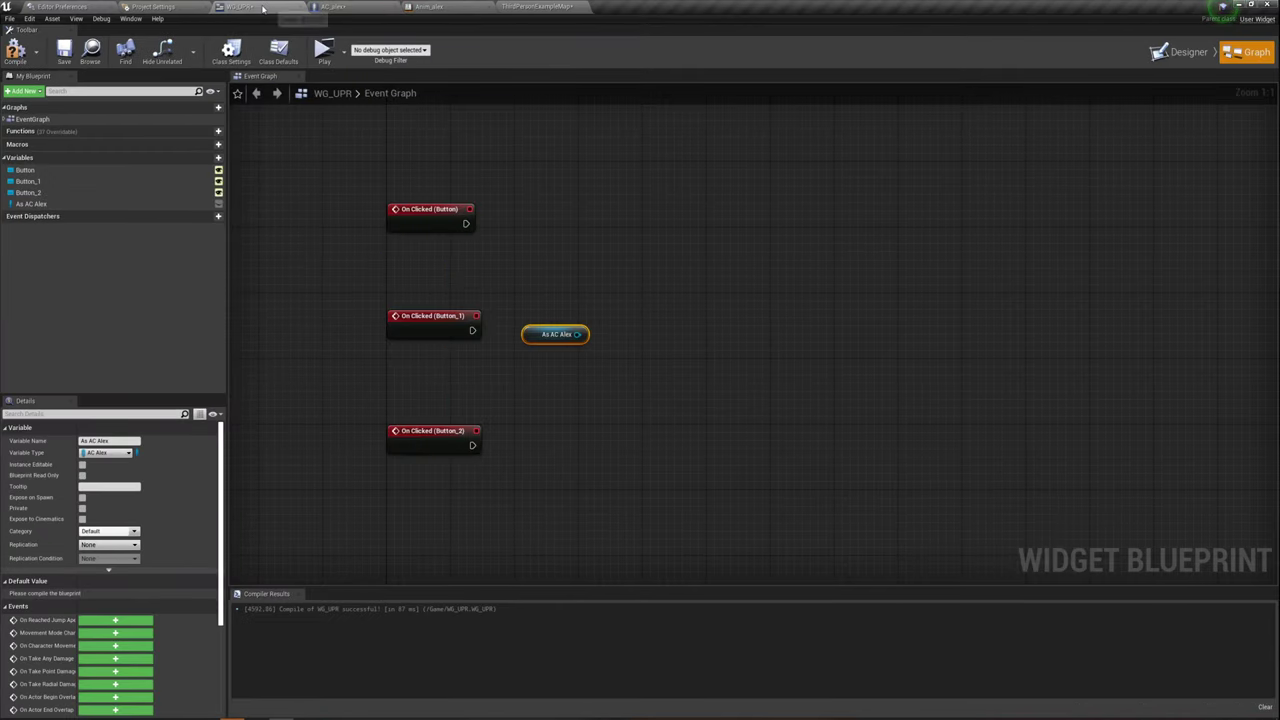
drag(263, 8, 535, 7)
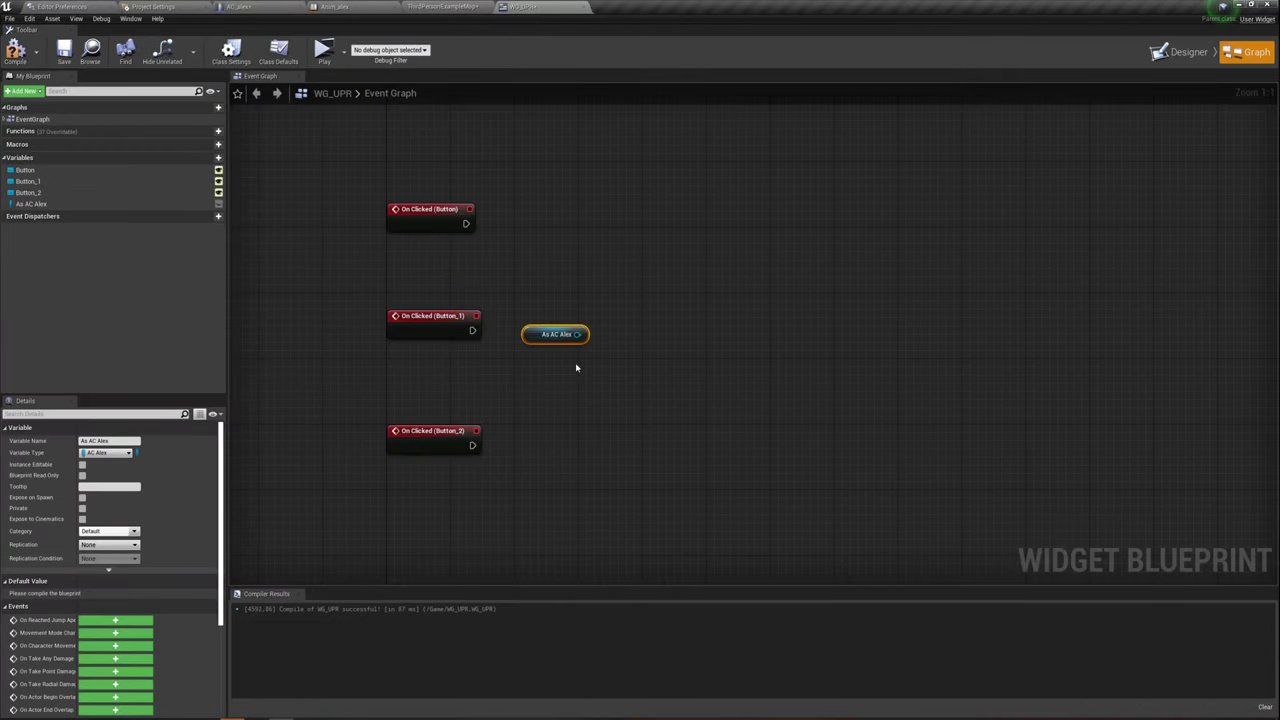
Add a No Gun call on As AC Alex and wire On Clicked (Button) to it
drag(578, 334, 608, 212)
drag(371, 151, 489, 251)
drag(580, 331, 611, 242)
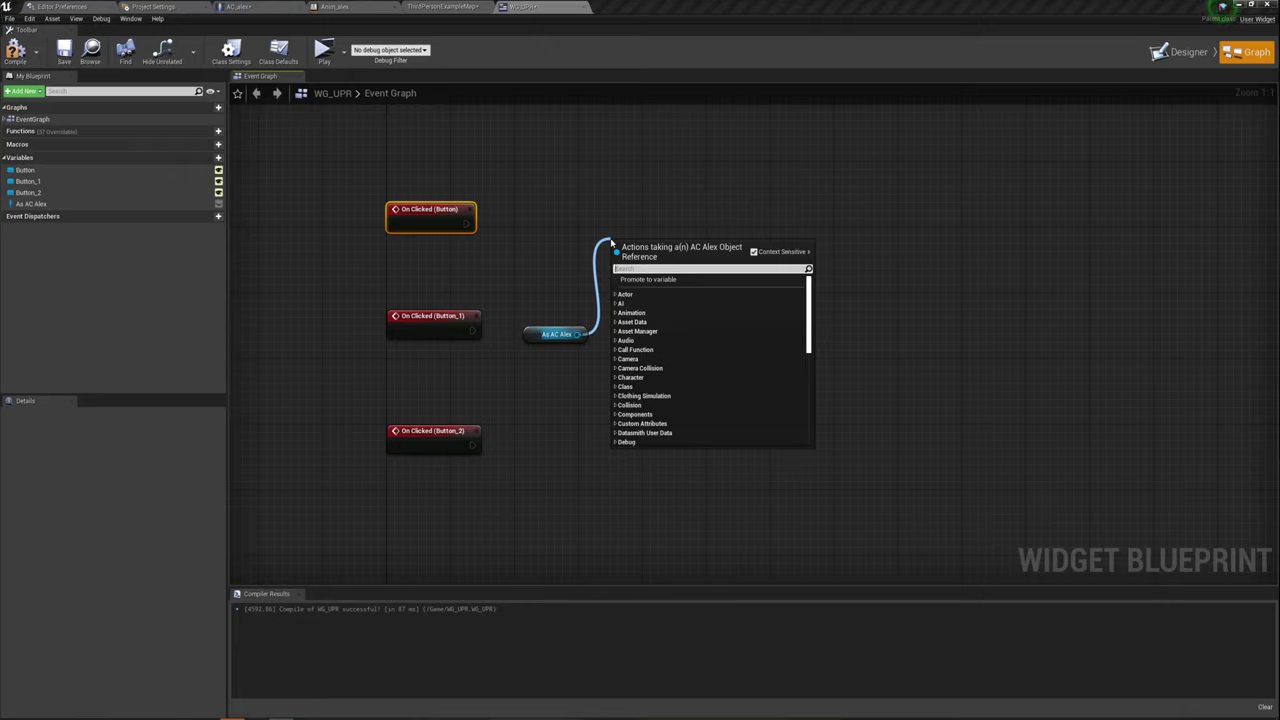
text(No)
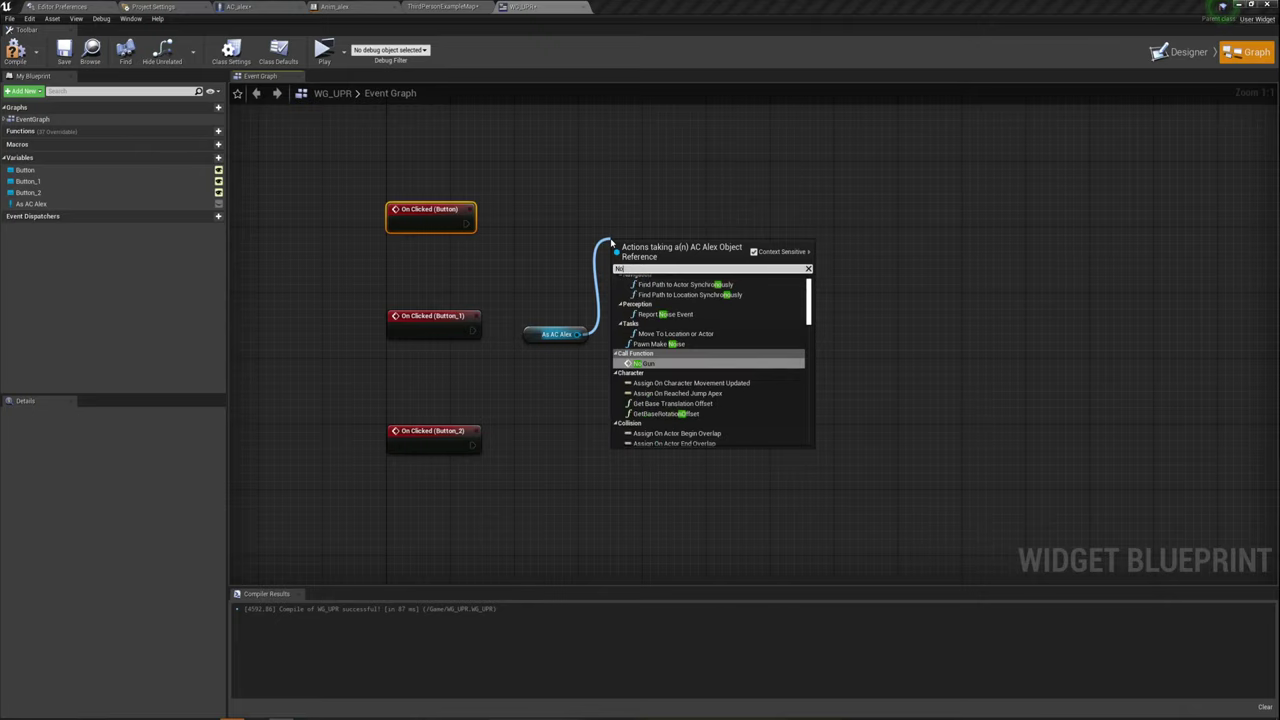
key(Return)
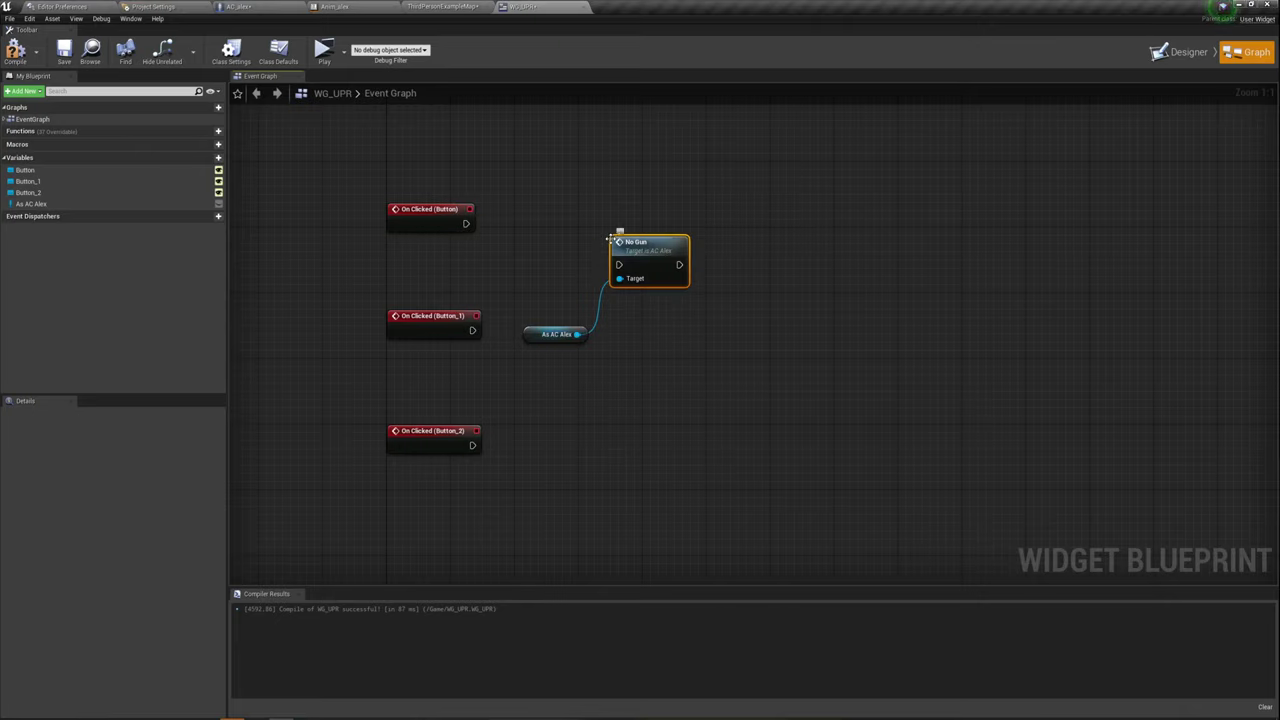
mouse_move(465, 223)
mouse_down()
mouse_move(628, 231)
mouse_move(628, 220)
mouse_up()
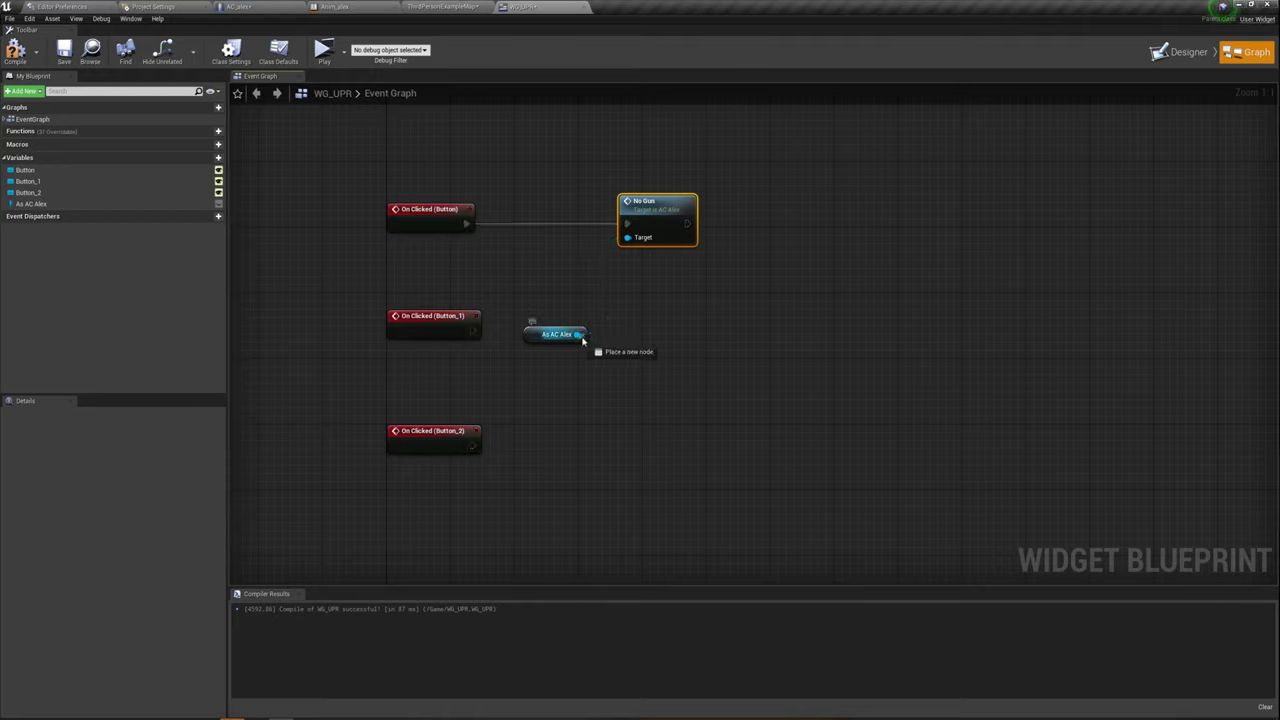
Add Pistol and Rifle calls on As AC Alex, wiring Button_1 to Pistol and Button_2 to Rifle, then compile
drag(577, 334, 624, 324)
text(pist)
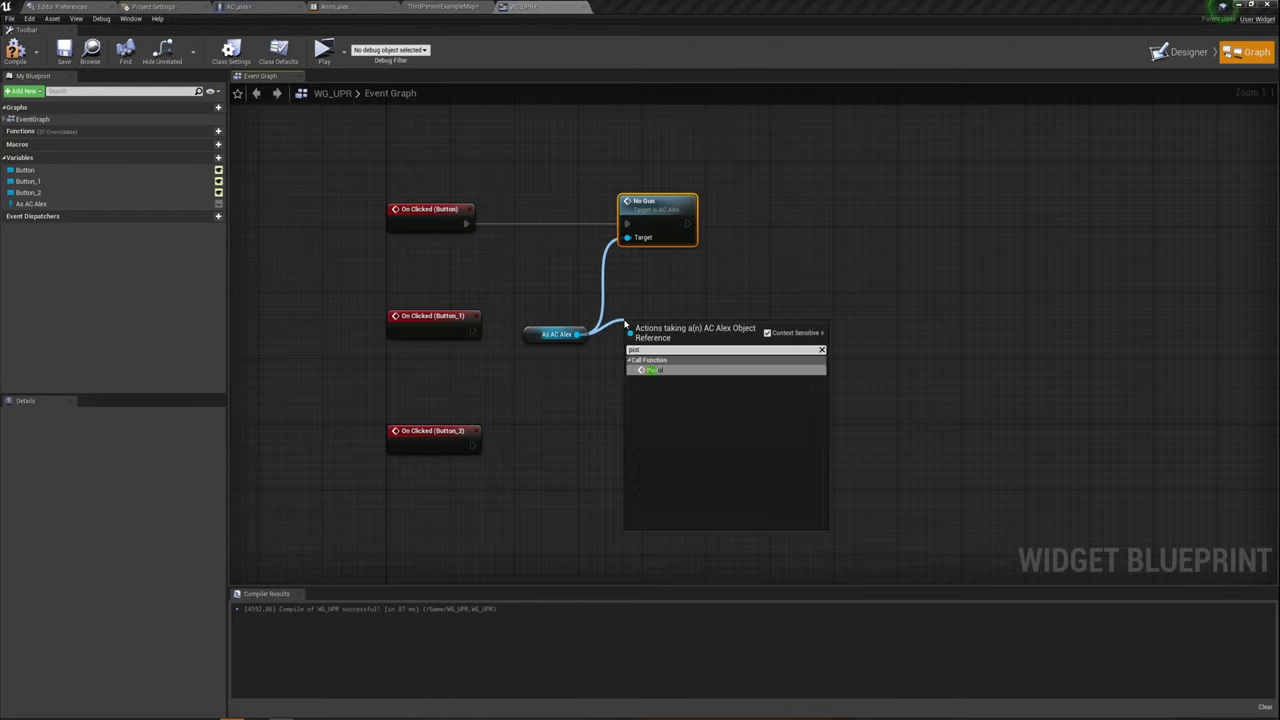
key(Return)
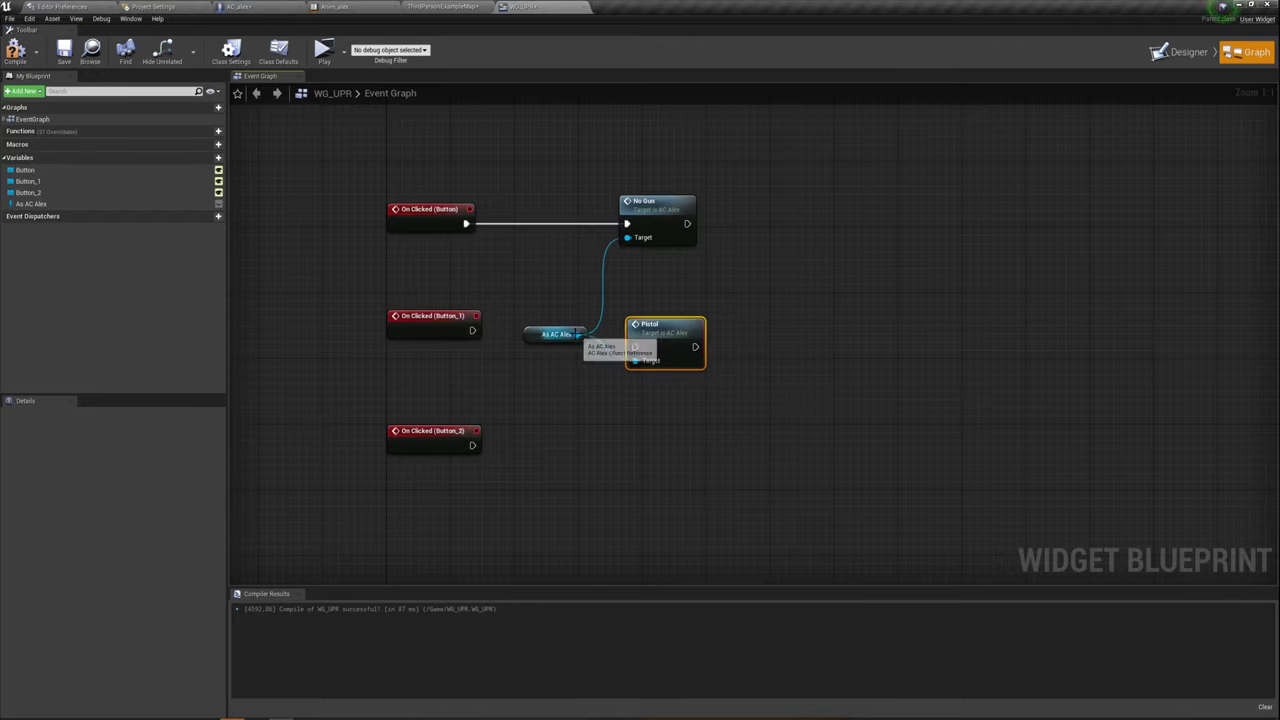
drag(577, 334, 626, 420)
text(rifle)
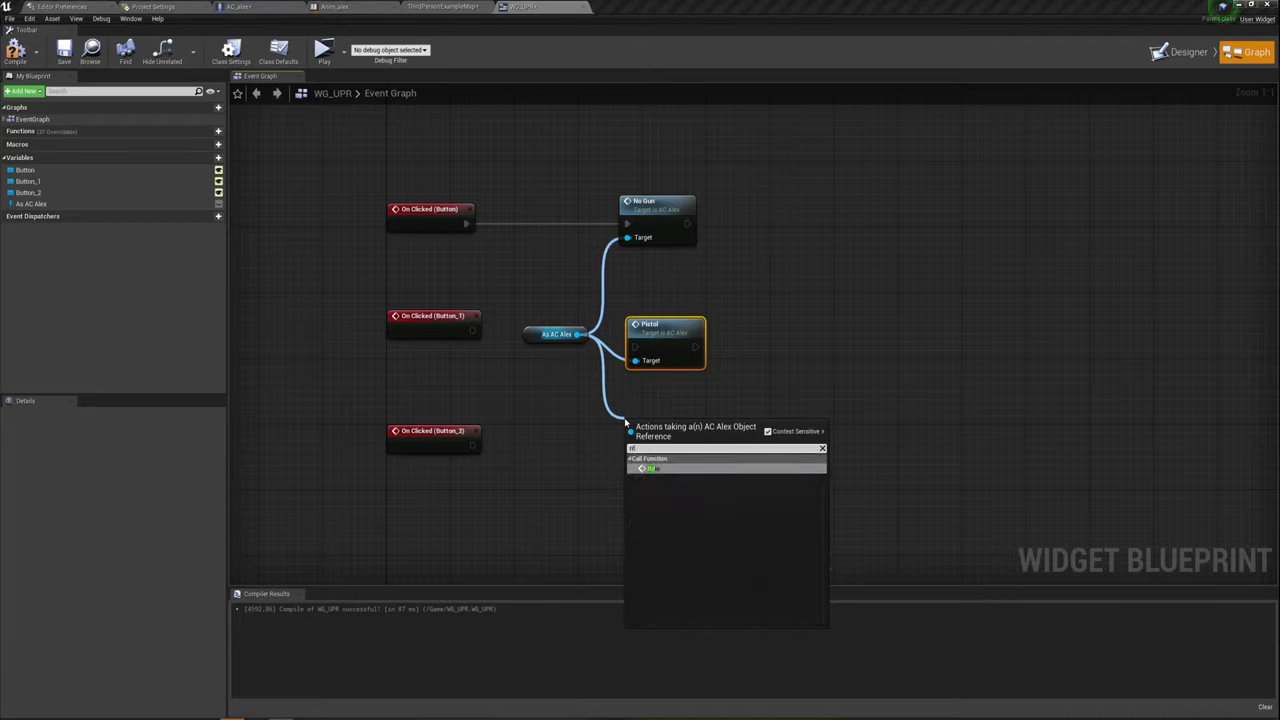
key(Return)
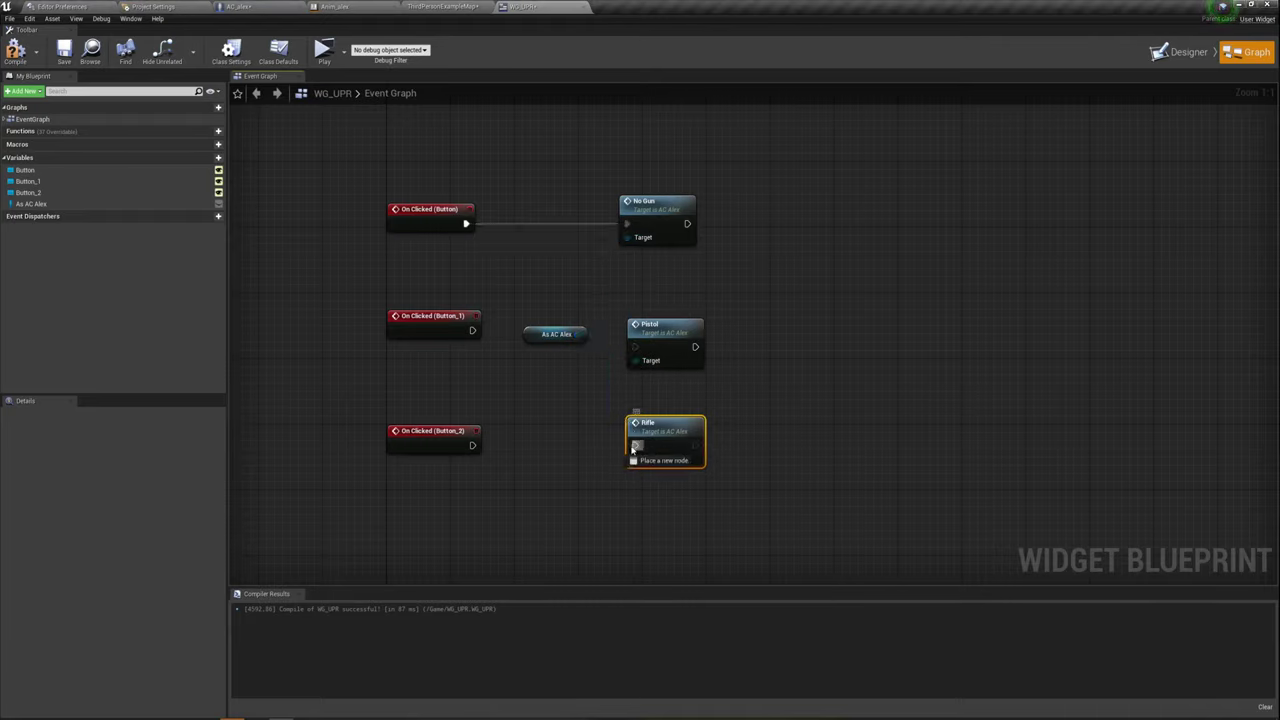
drag(634, 445, 472, 445)
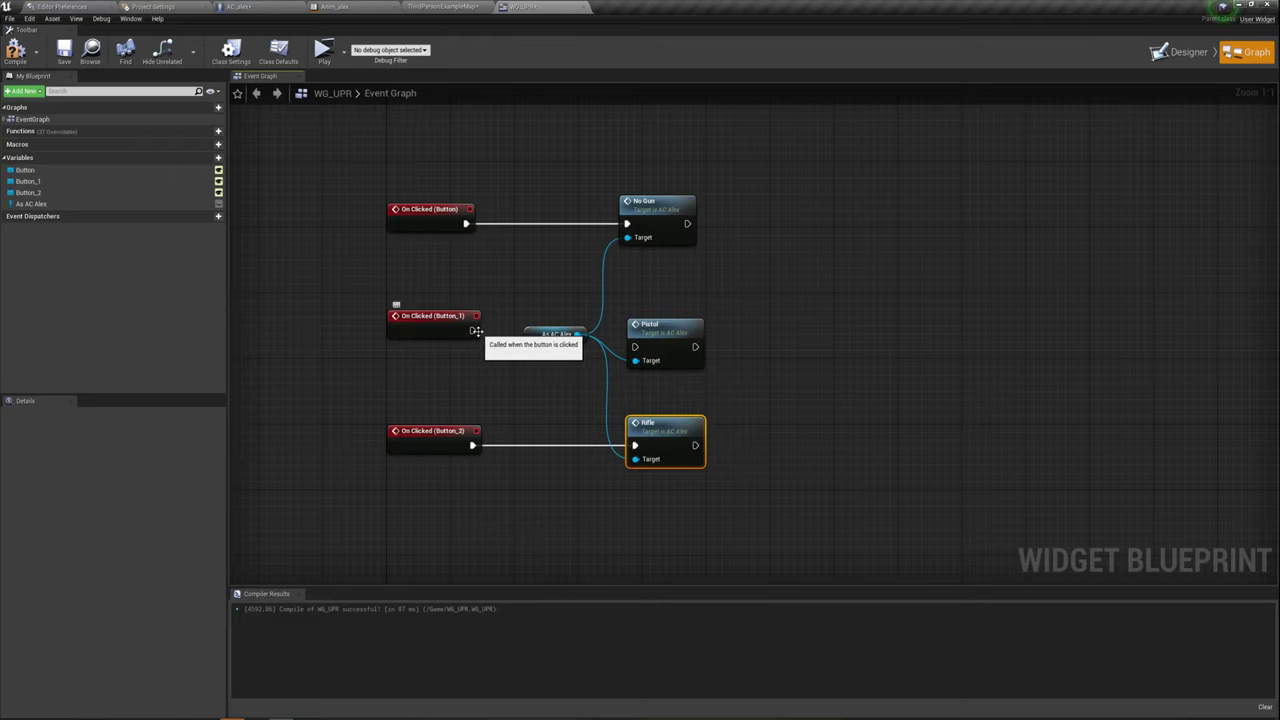
drag(472, 330, 636, 348)
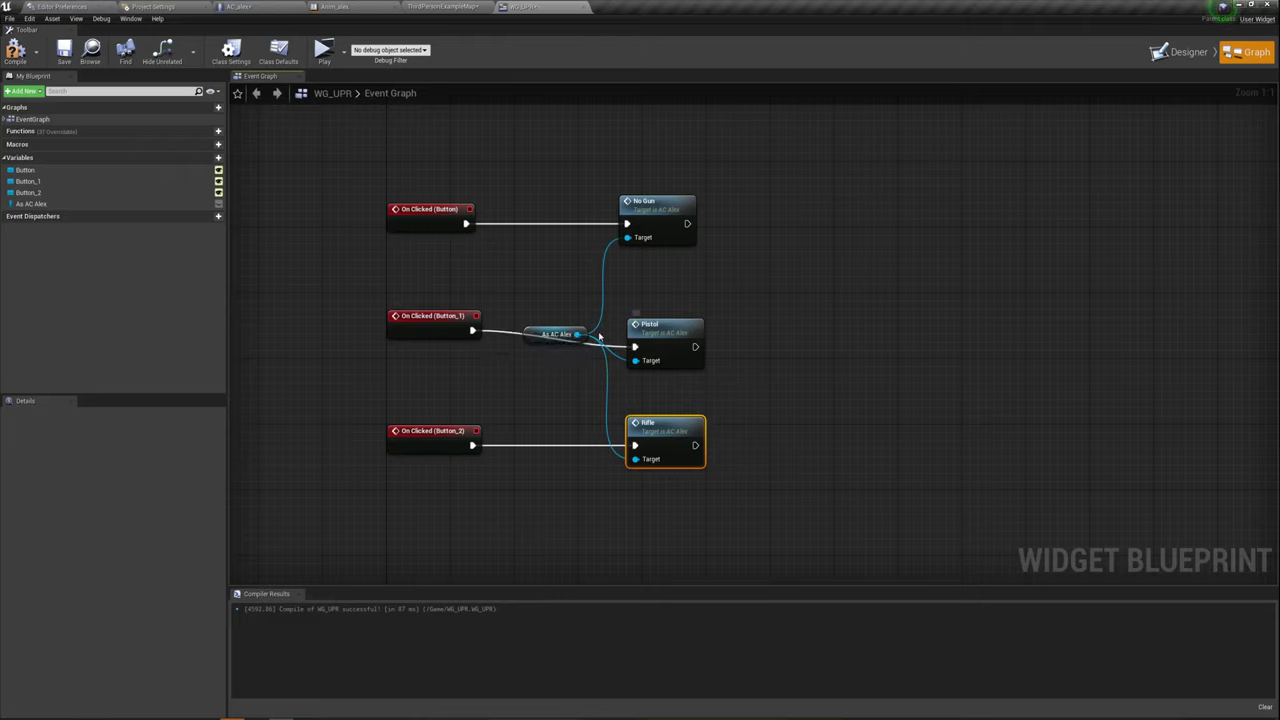
mouse_move(561, 330)
mouse_down()
mouse_move(561, 288)
mouse_move(538, 290)
mouse_up()
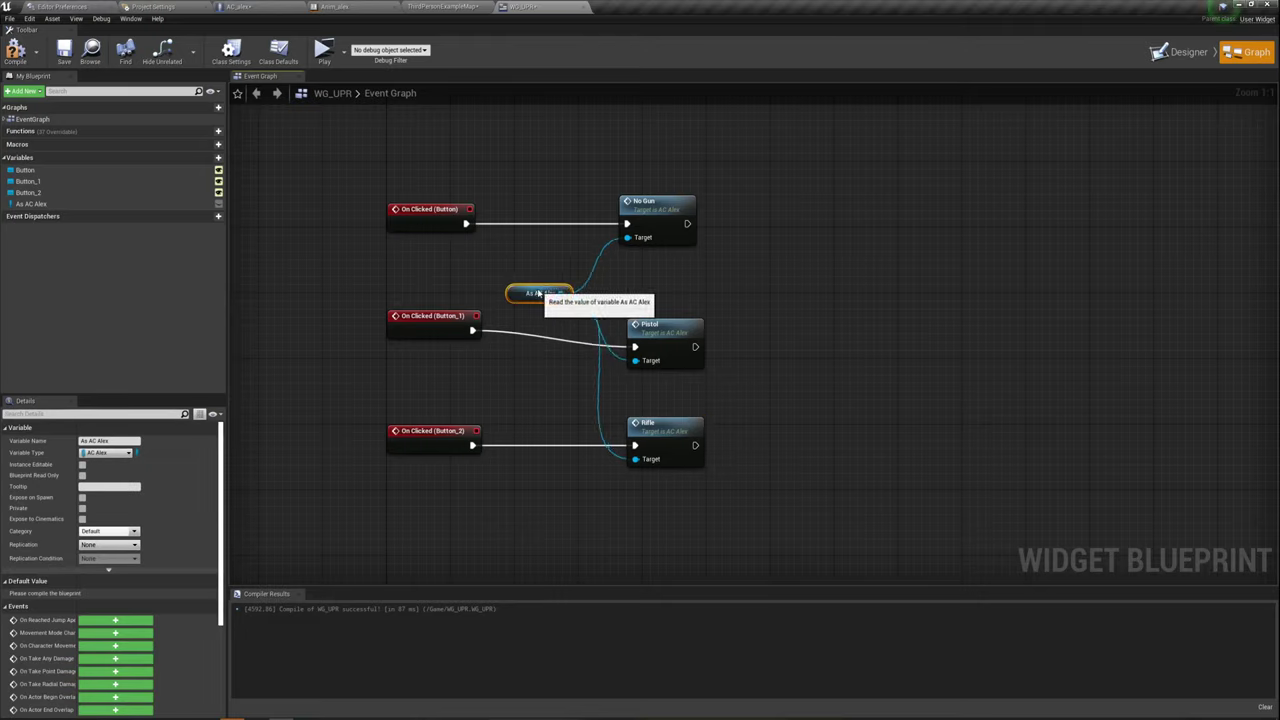
click(15, 50)
Save WG_UPR and review the Event Construct cast nodes
click(64, 52)
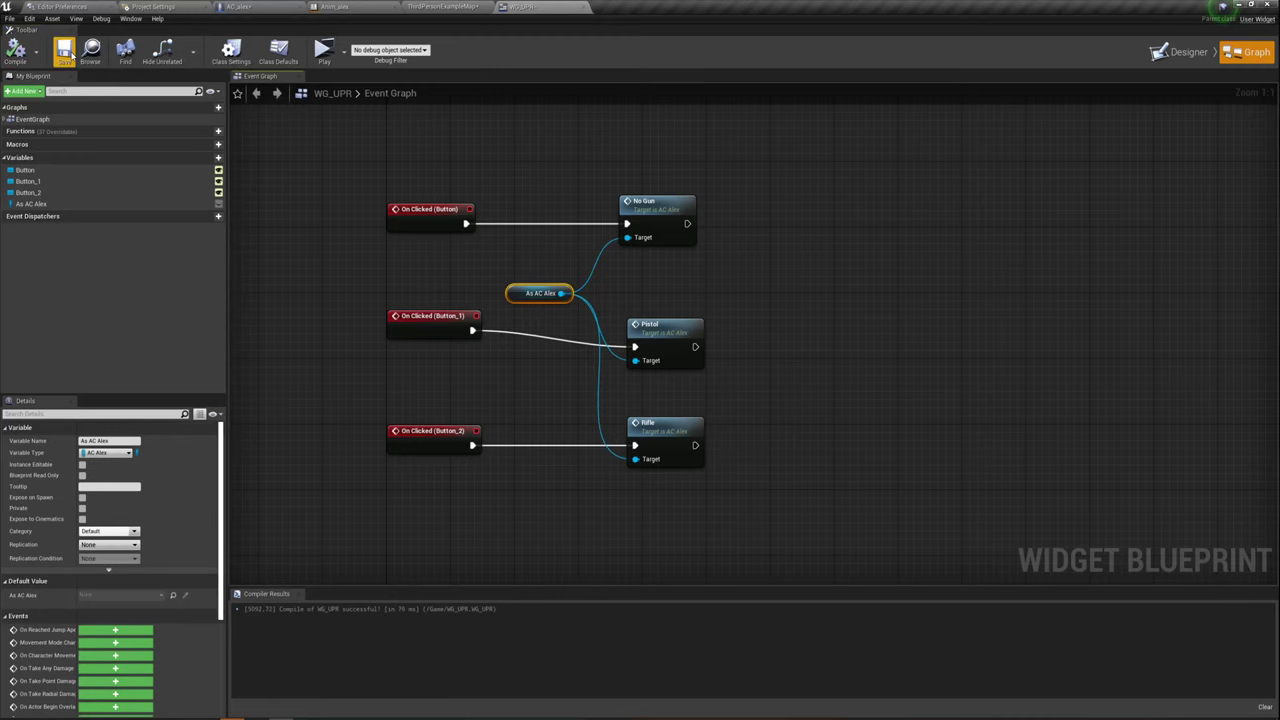
scroll(686, 366, down, 3)
right_drag(754, 320, 705, 429)
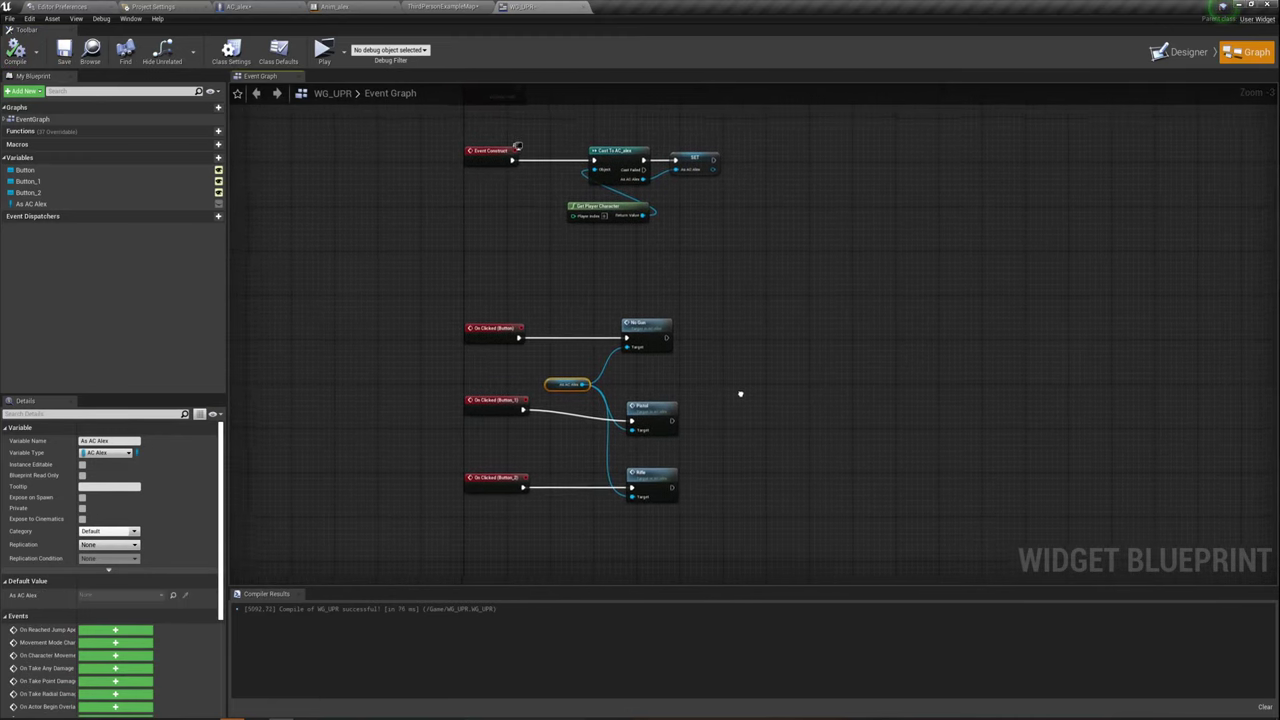
scroll(763, 406, up, 2)
right_drag(709, 266, 710, 378)
scroll(709, 378, up, 2)
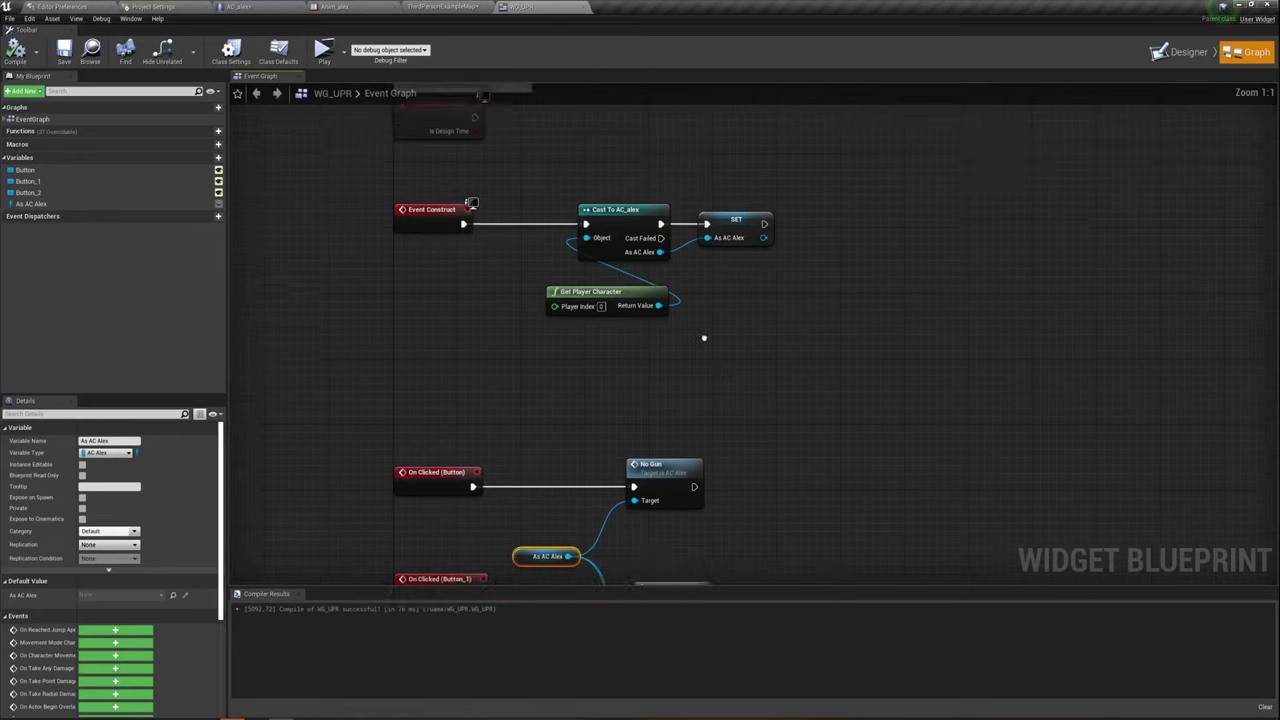
mouse_move(312, 293)
mouse_down()
mouse_move(600, 230)
mouse_move(927, 390)
mouse_up()
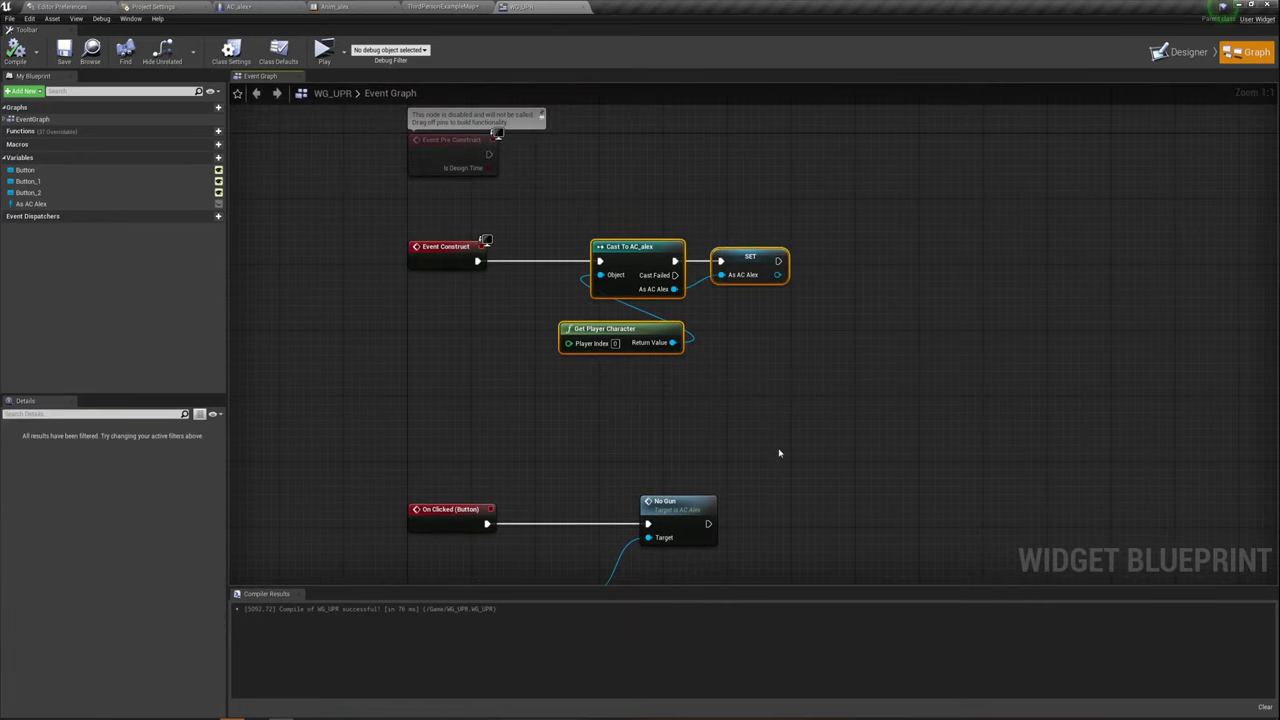
Move the As AC Alex getter lower between the button events and recompile
right_drag(746, 418, 756, 124)
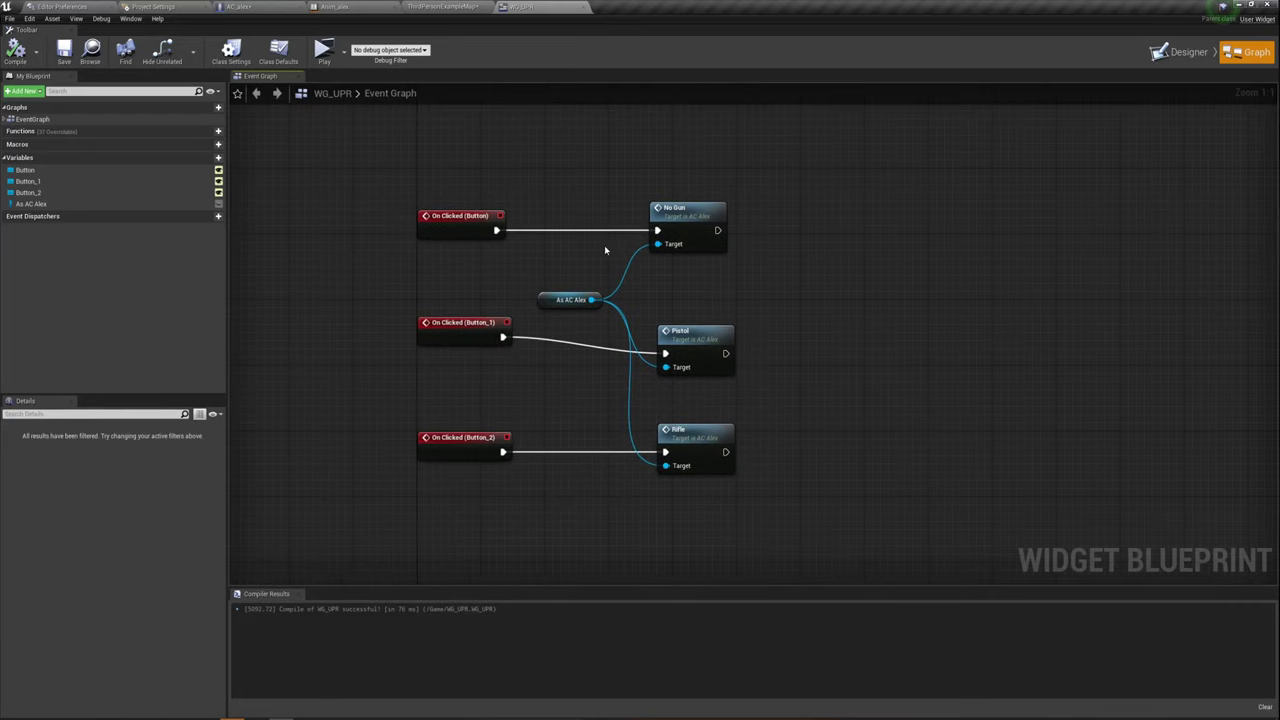
click(552, 301)
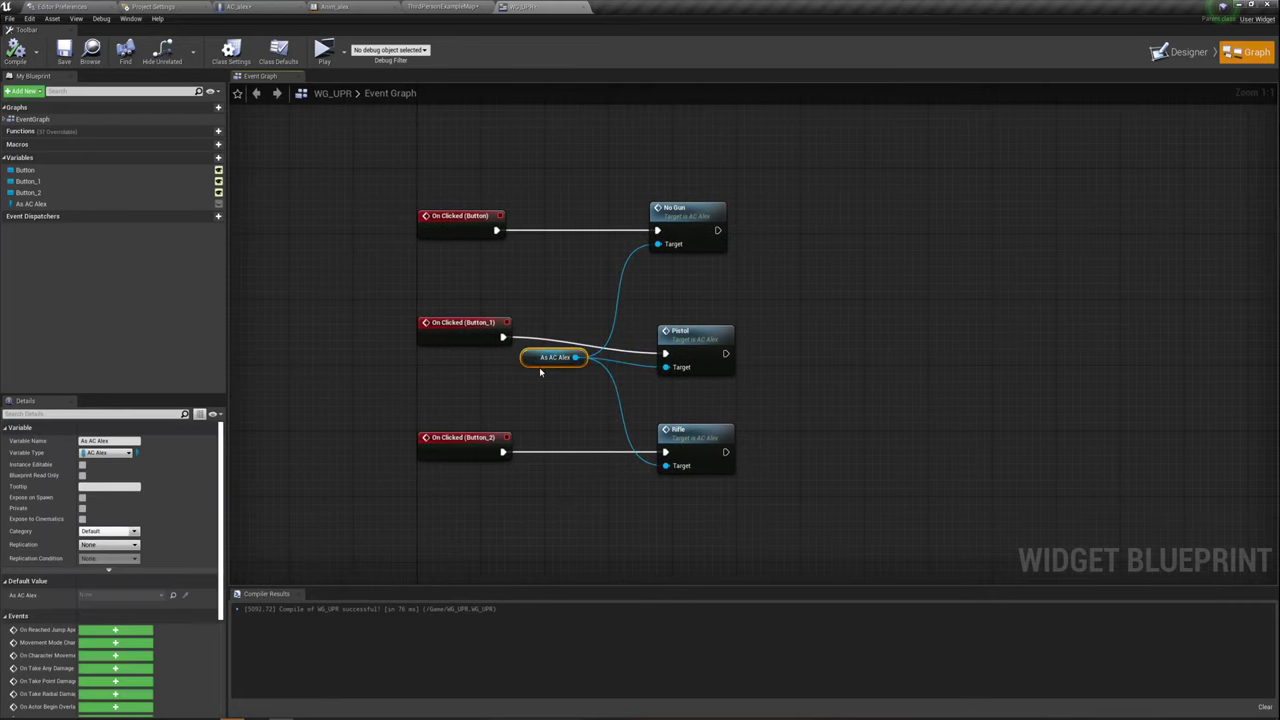
drag(552, 301, 544, 366)
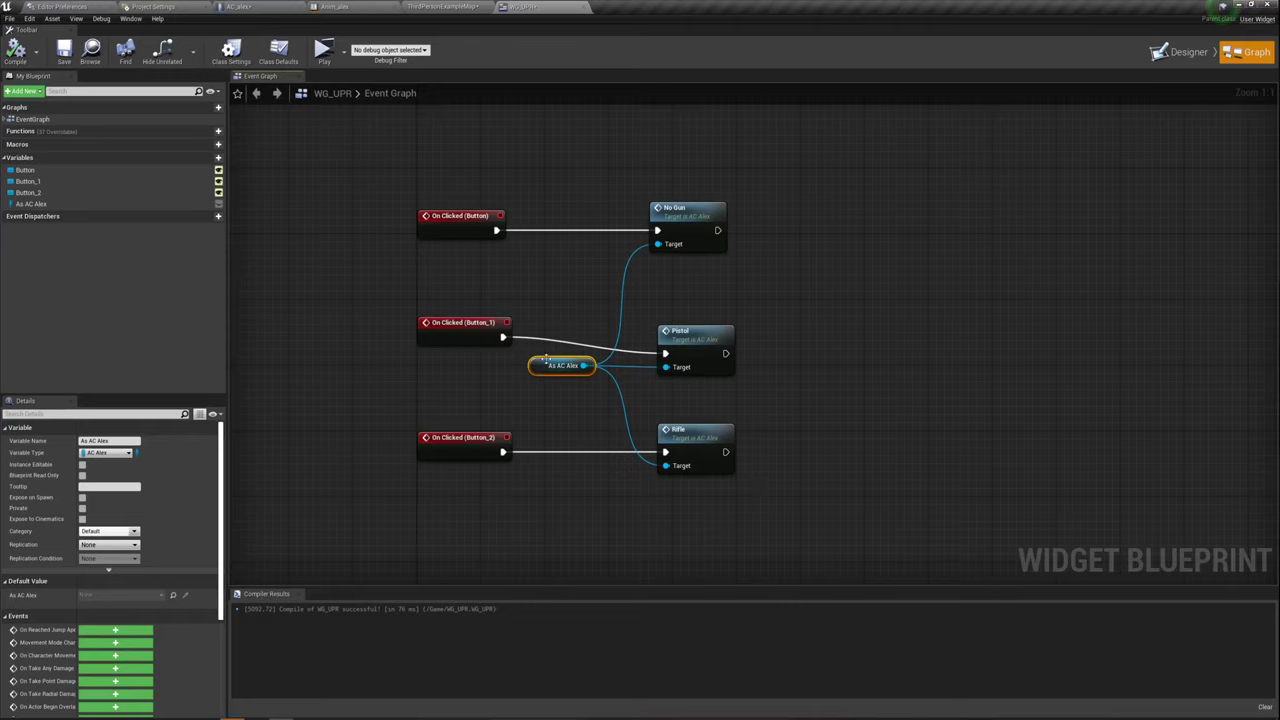
click(15, 48)
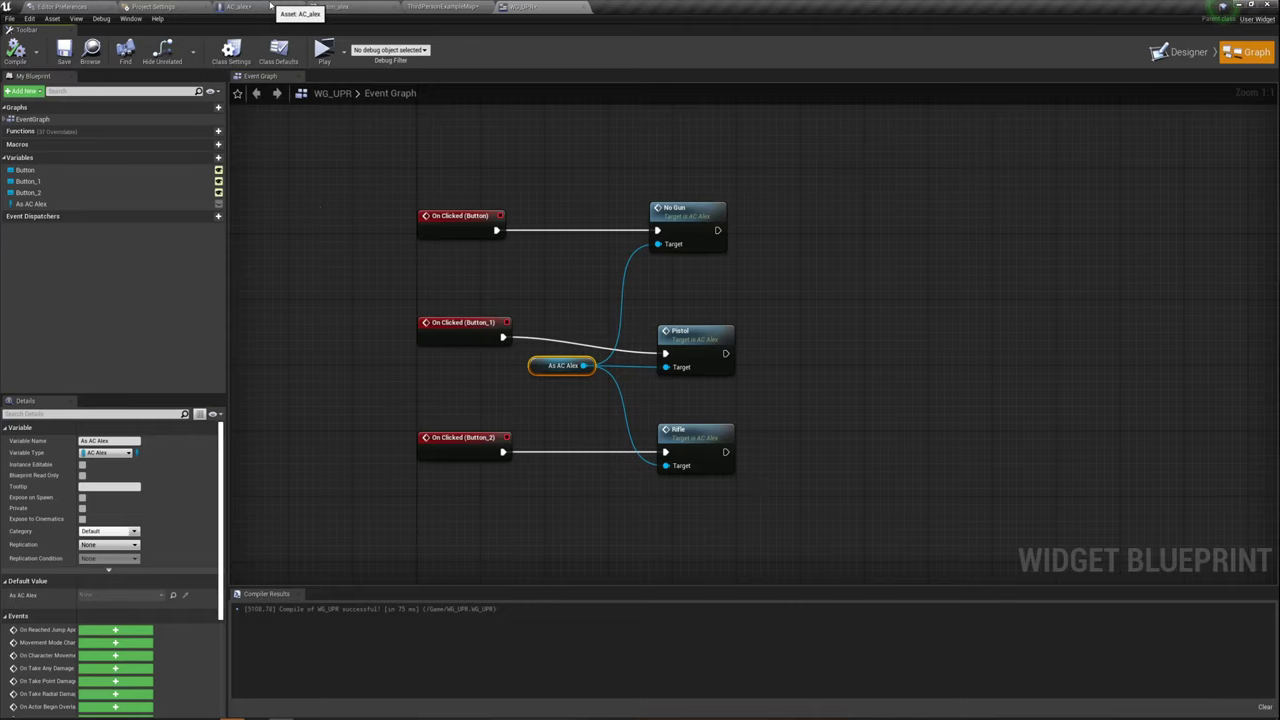
In the AC_alex graph, select the BeginPlay widget-creation nodes
click(270, 7)
right_drag(465, 175, 674, 343)
scroll(675, 342, down, 2)
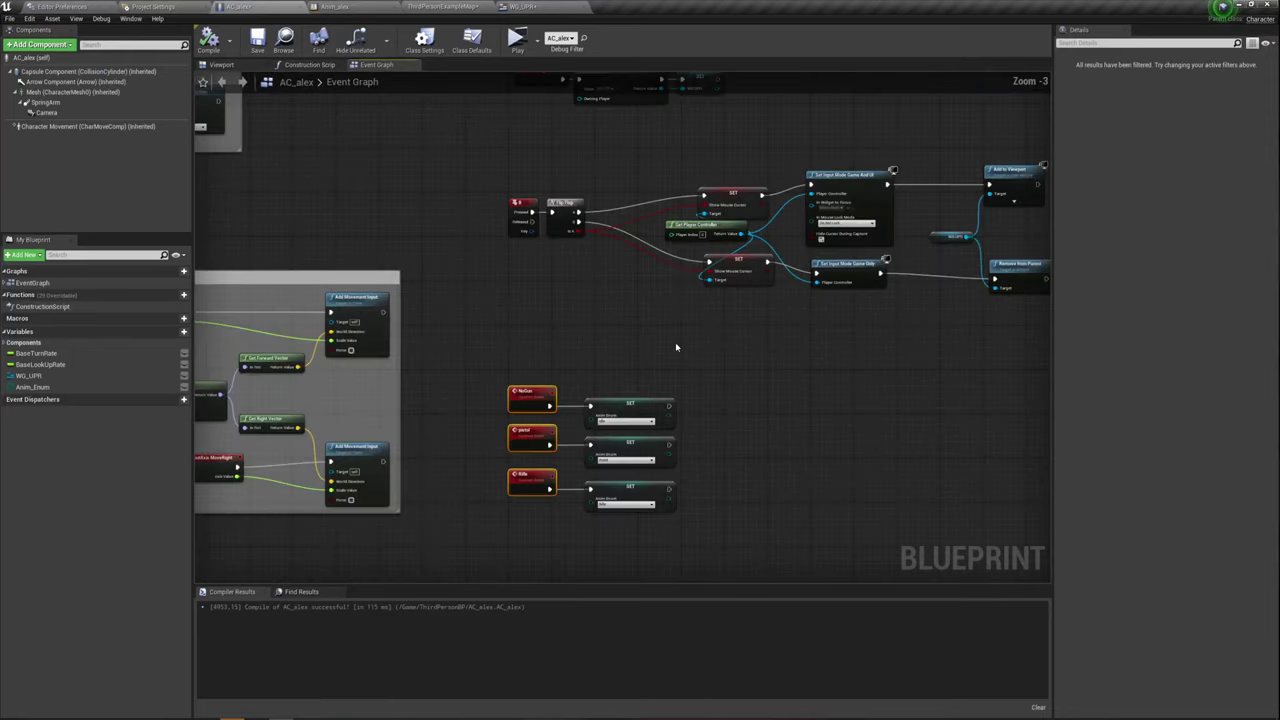
scroll(675, 342, down, 1)
scroll(613, 228, up, 3)
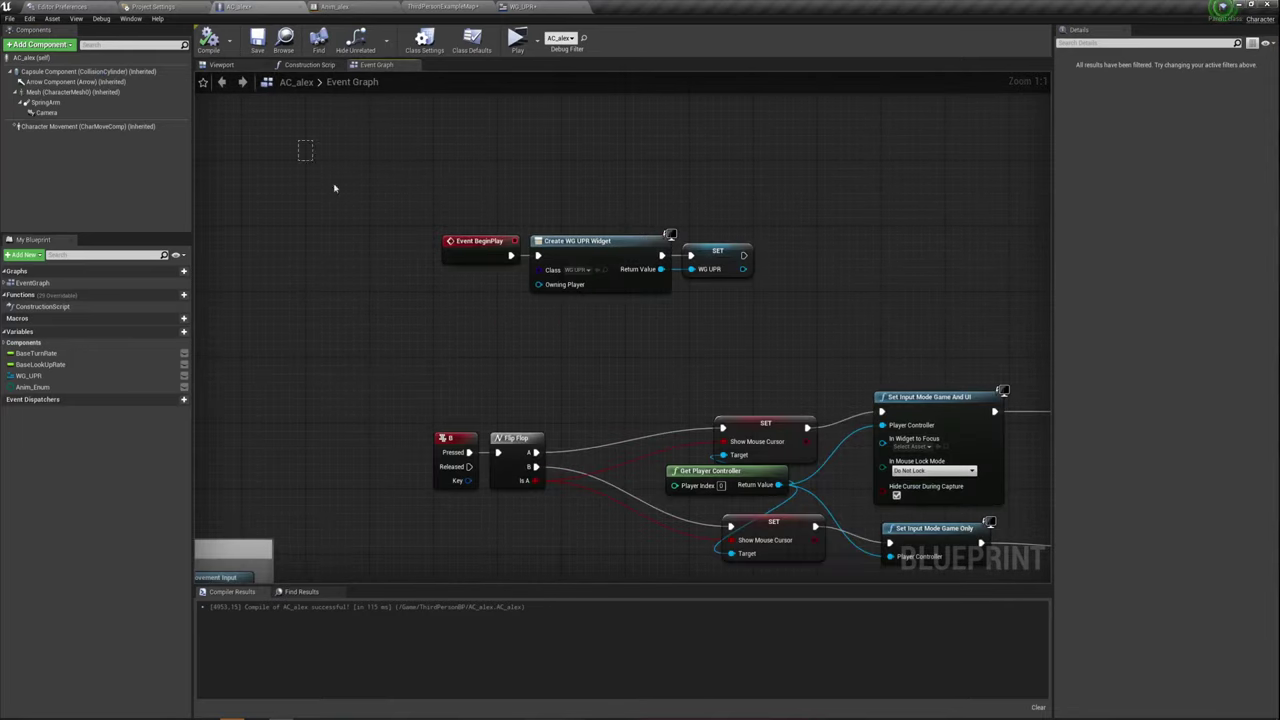
drag(334, 188, 770, 310)
Select the three SET Anim Enum nodes following NoGun, pistol and Rifle
scroll(770, 310, down, 2)
right_drag(770, 310, 640, 150)
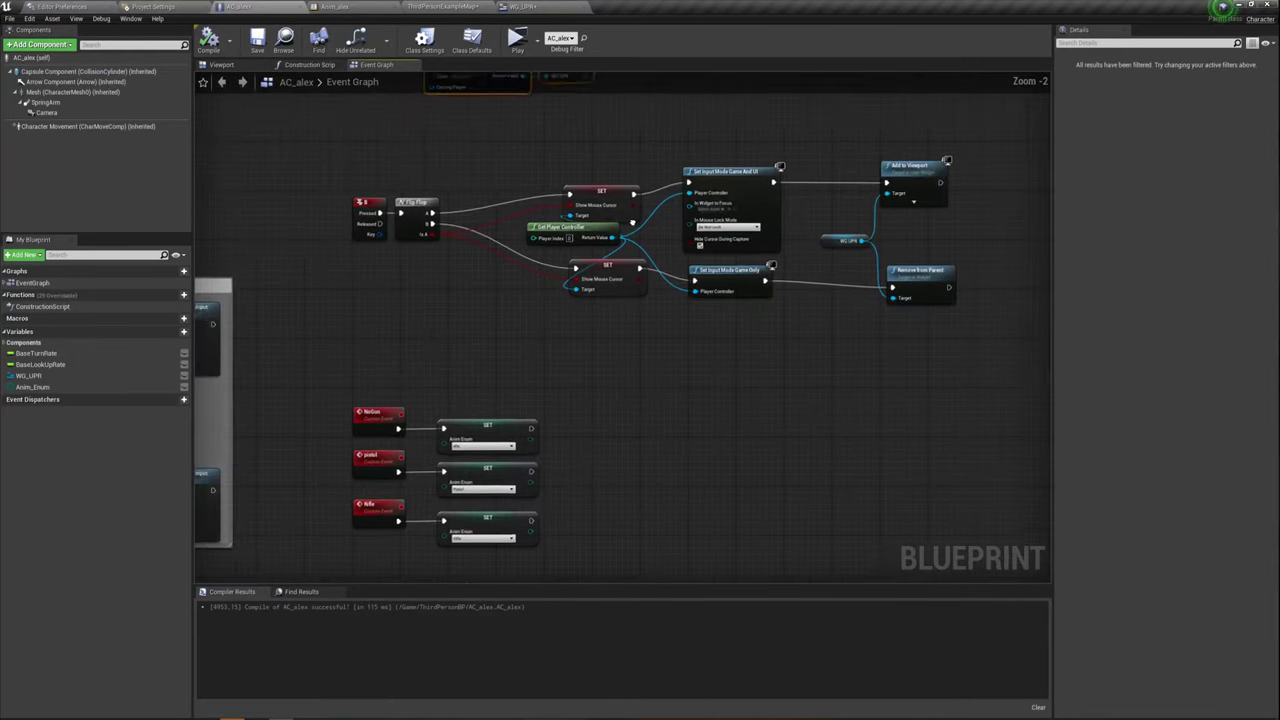
right_drag(430, 443, 519, 223)
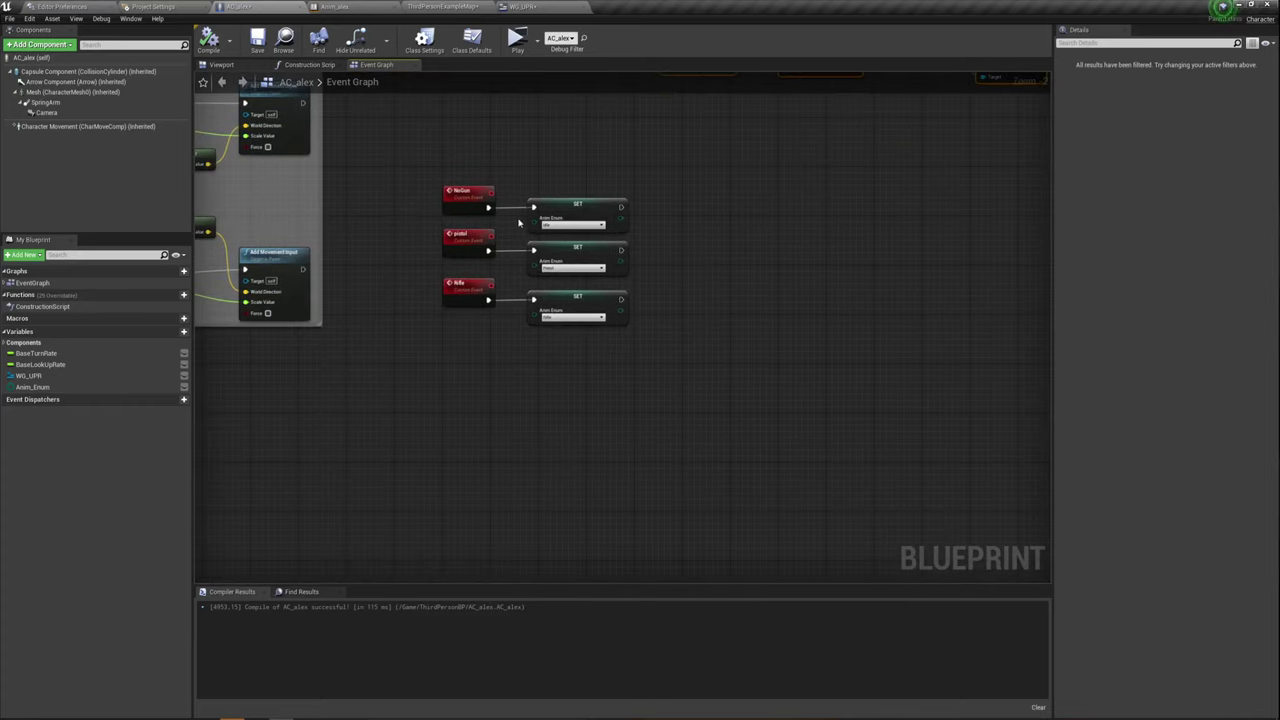
scroll(519, 223, up, 2)
drag(405, 275, 673, 455)
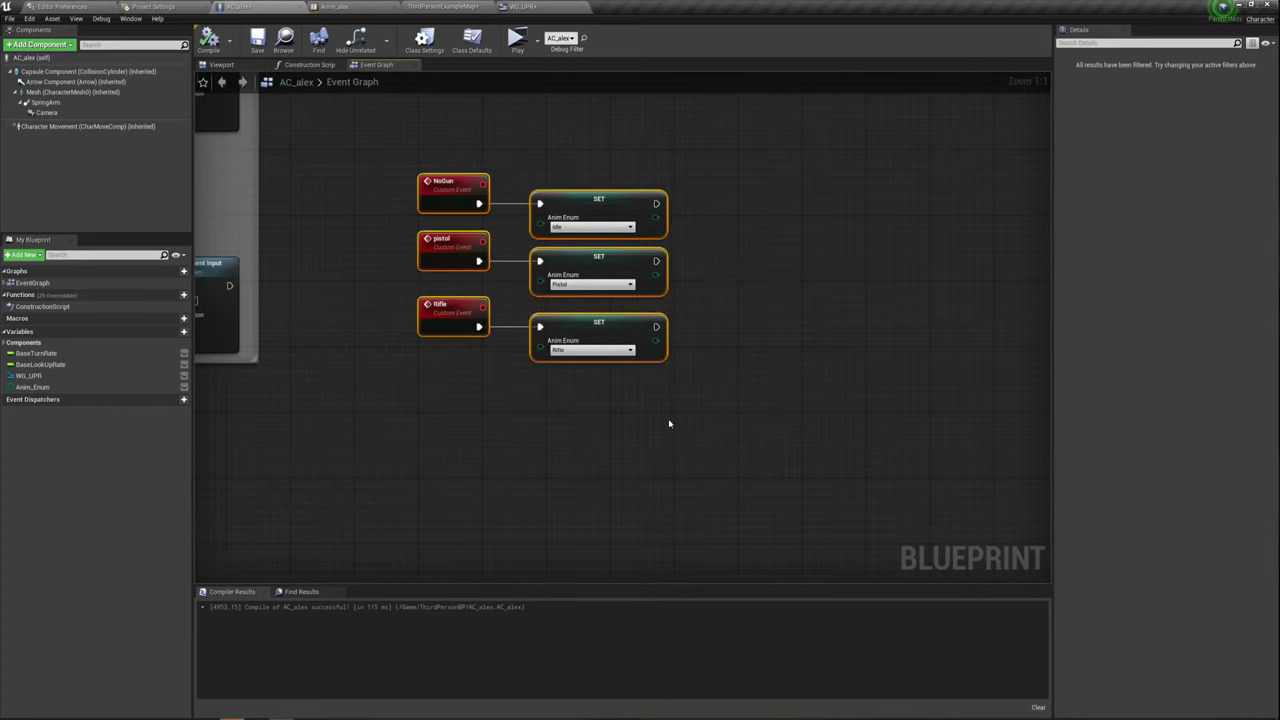
right_drag(627, 327, 691, 385)
drag(615, 215, 705, 441)
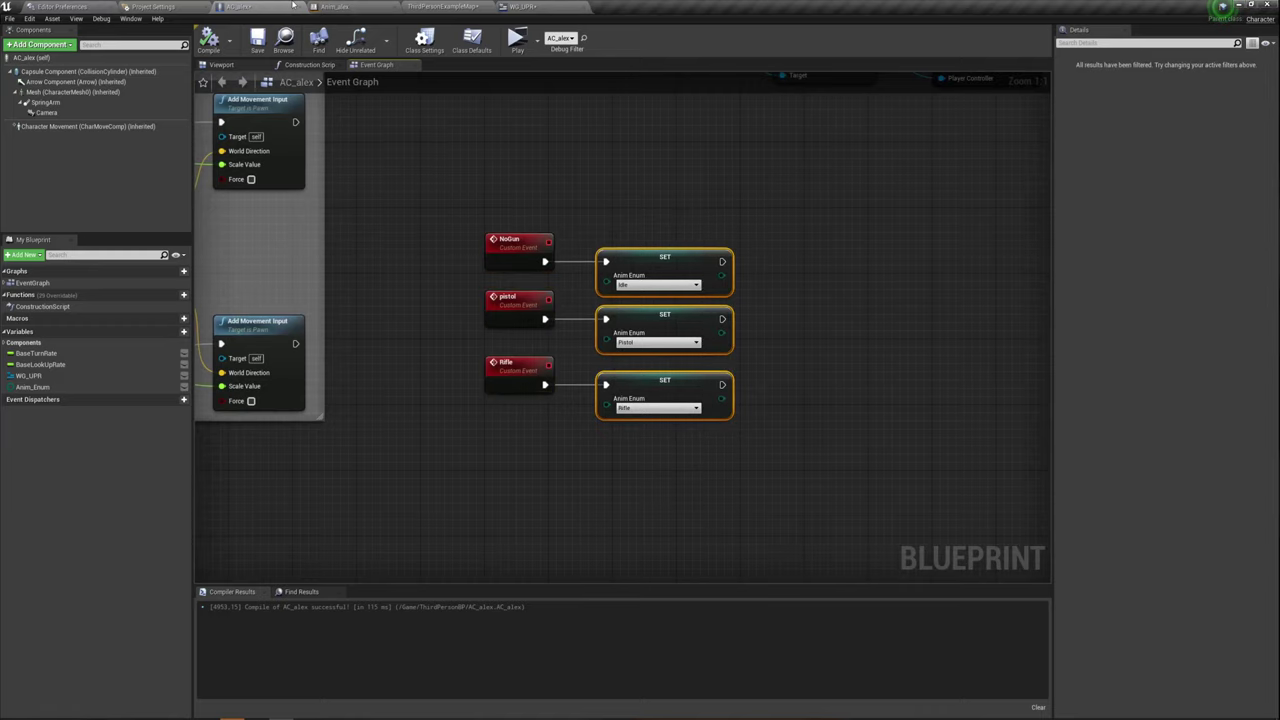
In Anim_alex's Event Graph, zoom in around Update Animation and bring the Setting Speed section into view
click(357, 6)
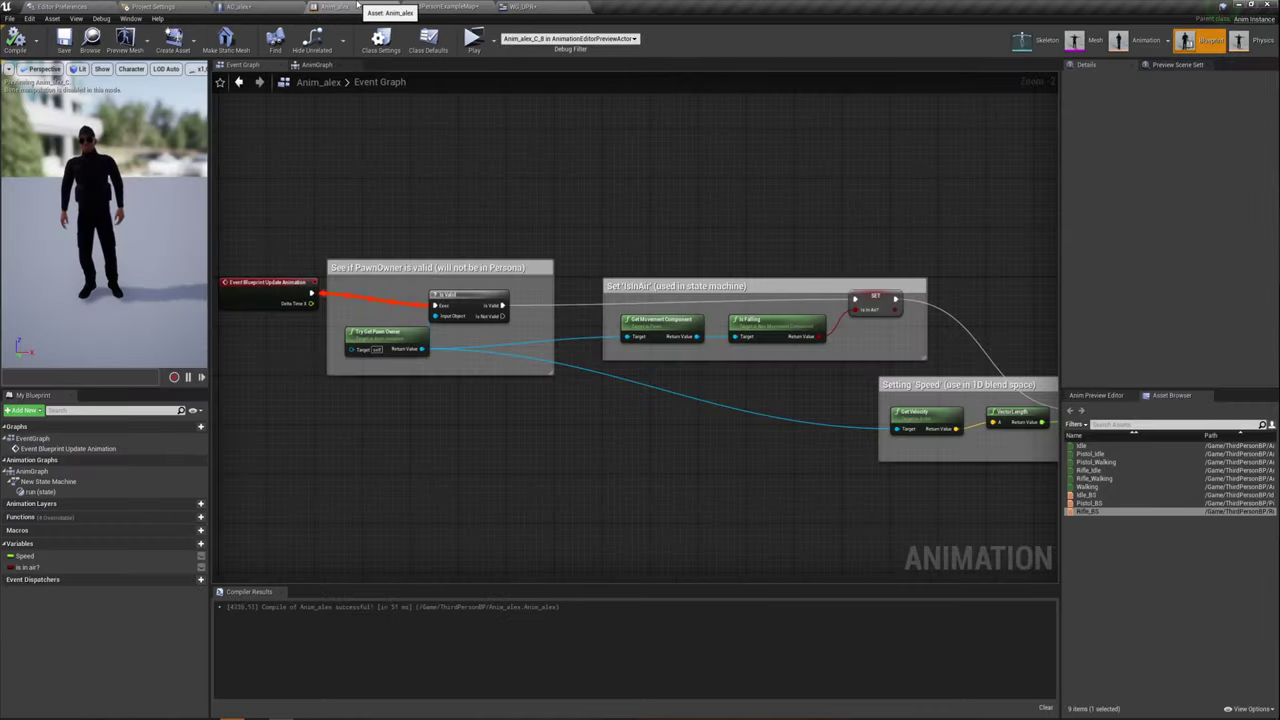
scroll(492, 244, down, 4)
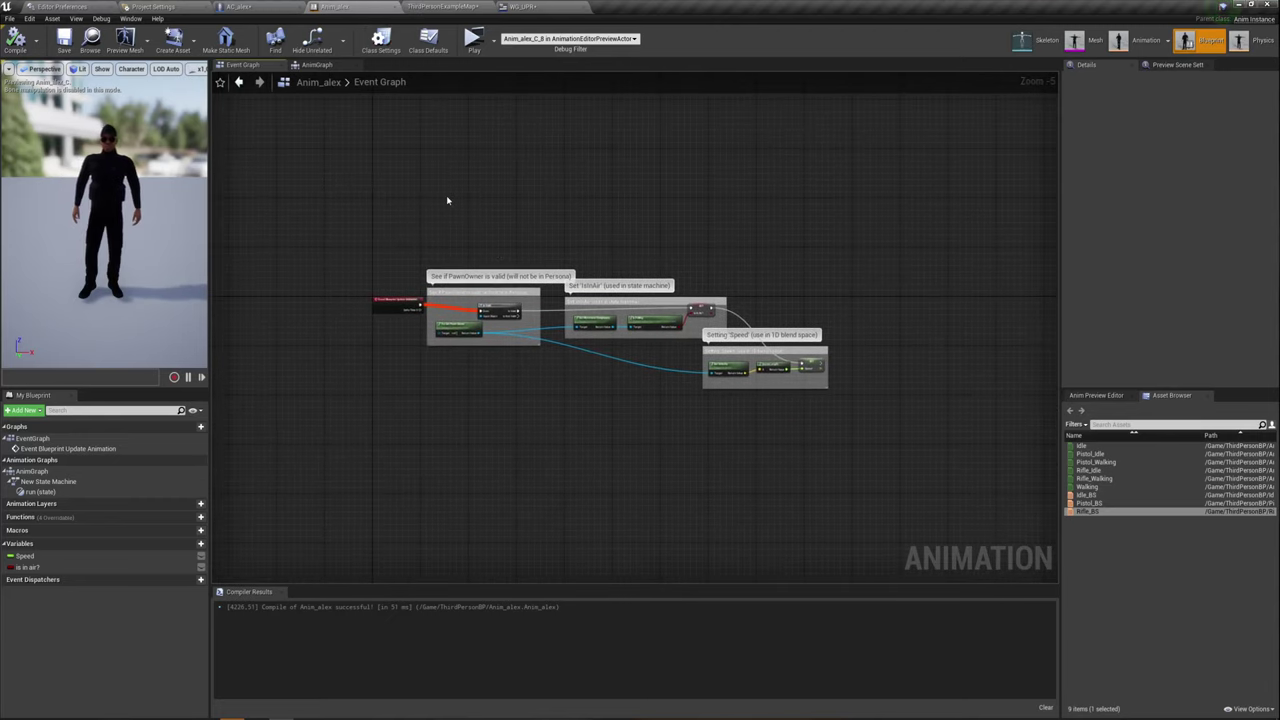
scroll(605, 245, up, 1)
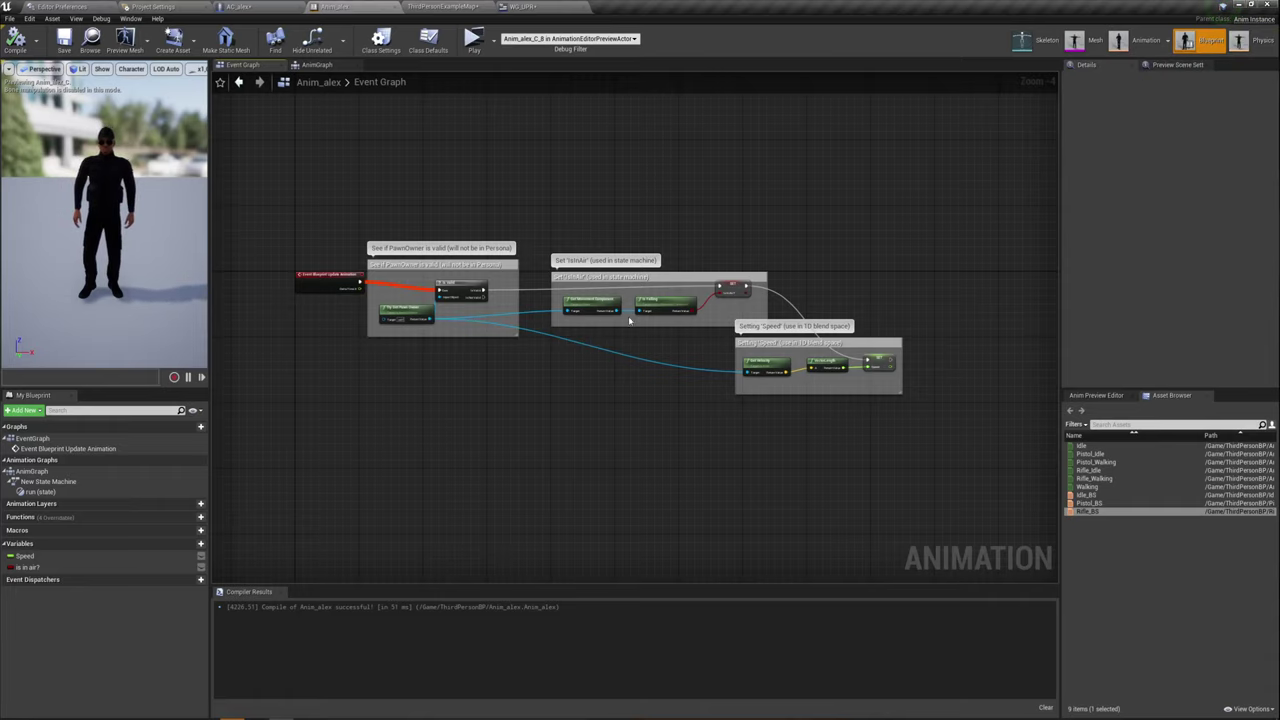
scroll(312, 259, up, 2)
scroll(312, 259, up, 2)
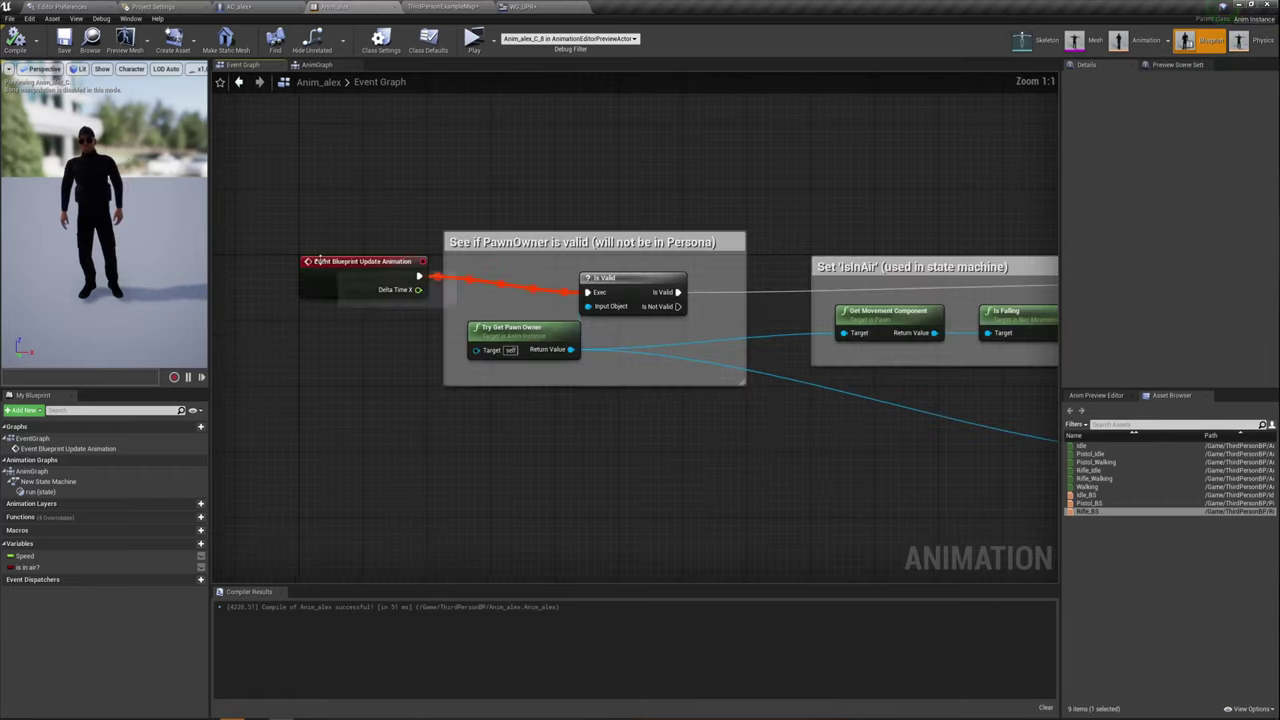
drag(292, 176, 411, 393)
mouse_move(645, 427)
right_down()
mouse_move(751, 400)
mouse_move(571, 357)
right_up()
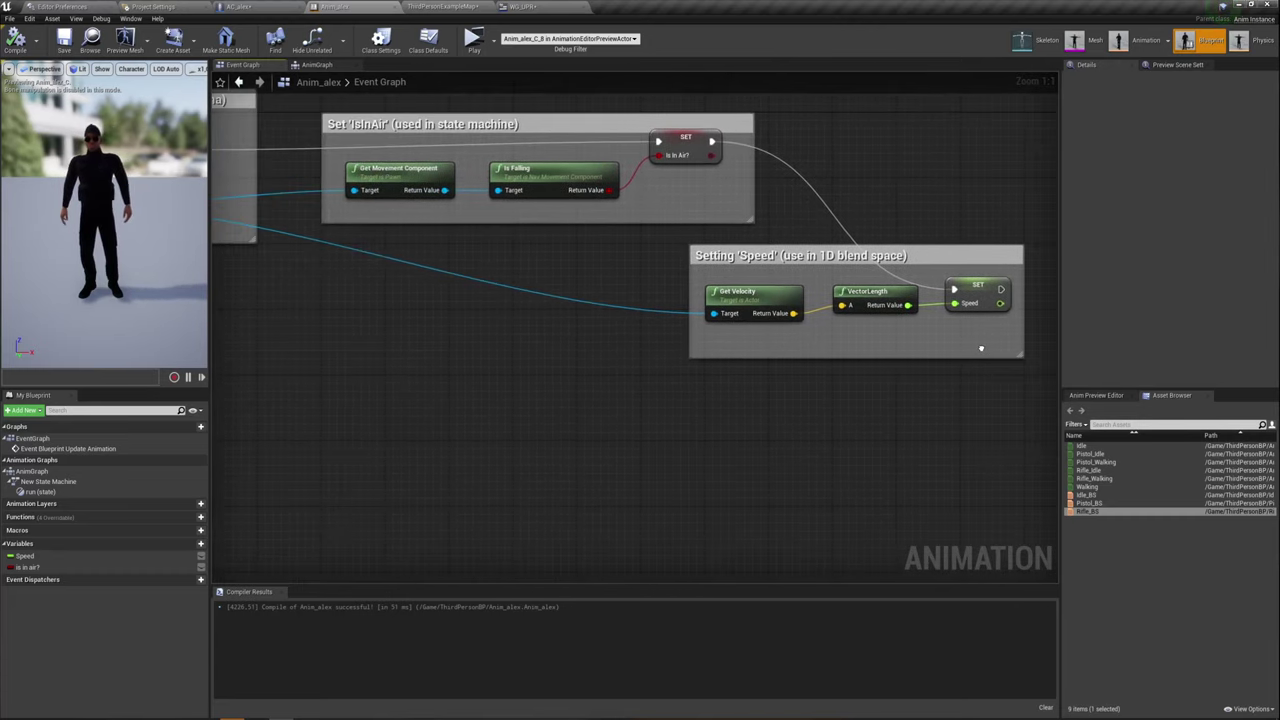
Add a Cast To AC_alex node after the SET Speed node
drag(574, 319, 630, 318)
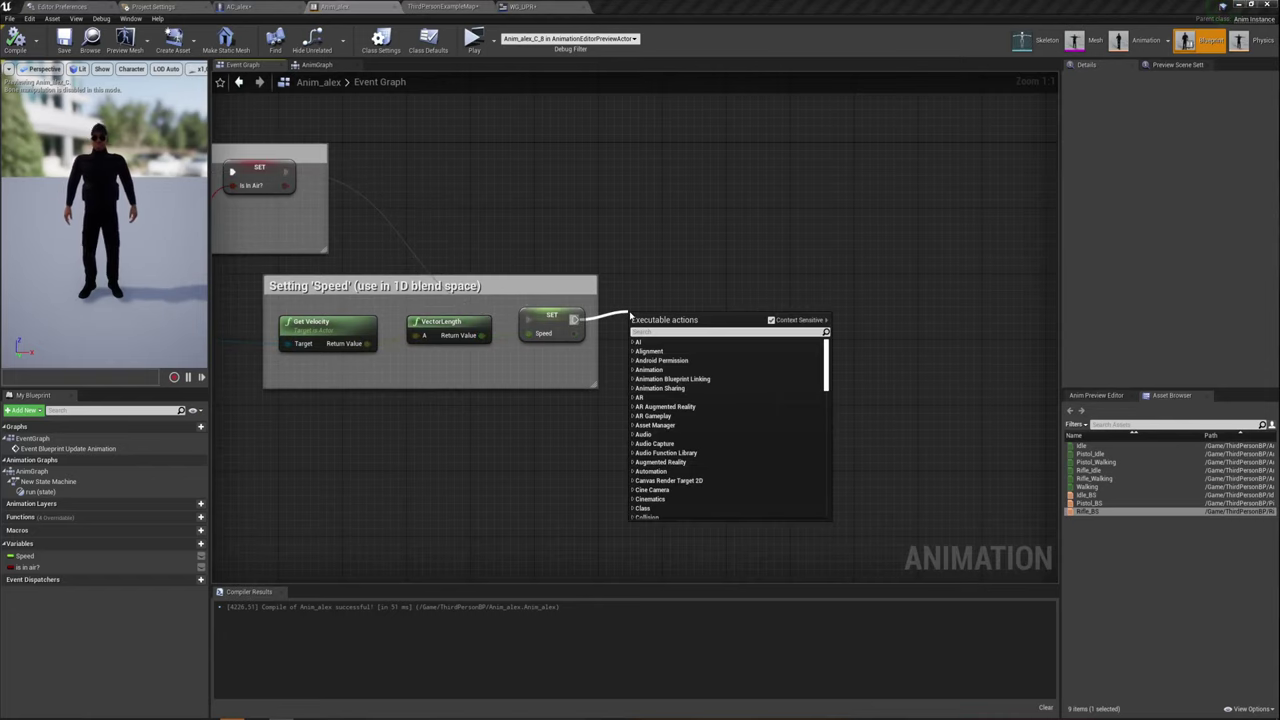
text(cast)
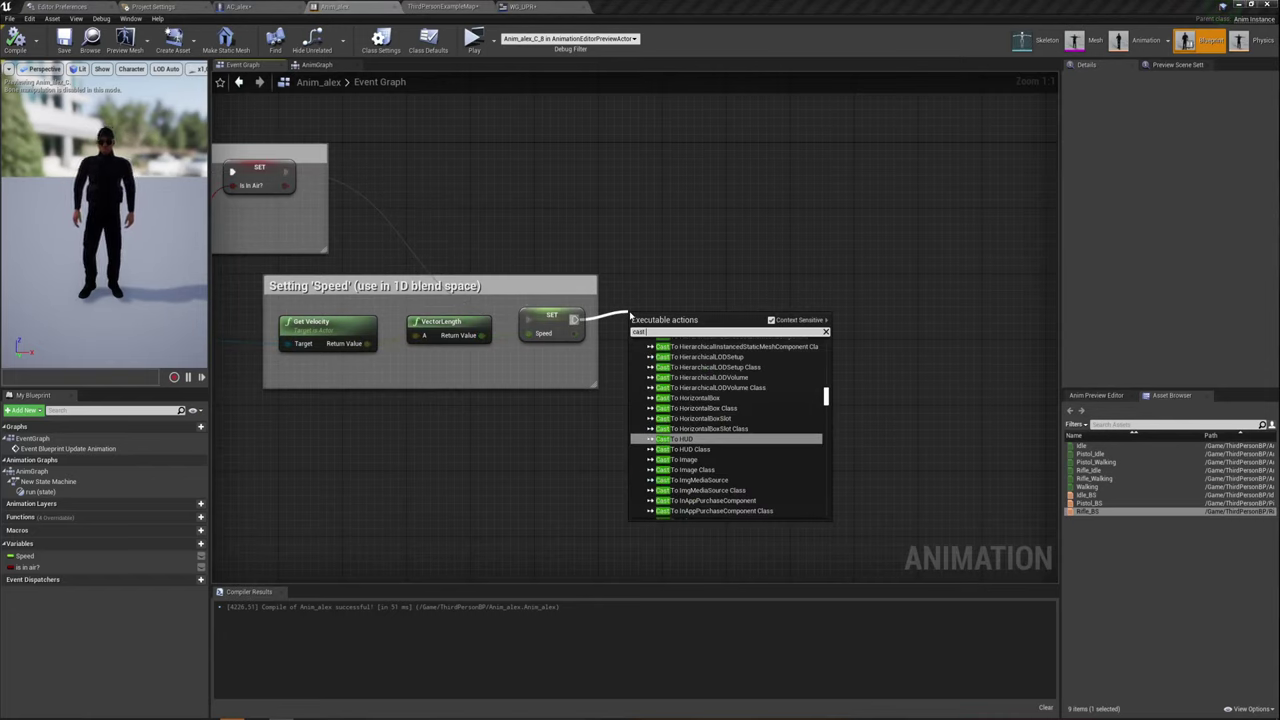
text( to)
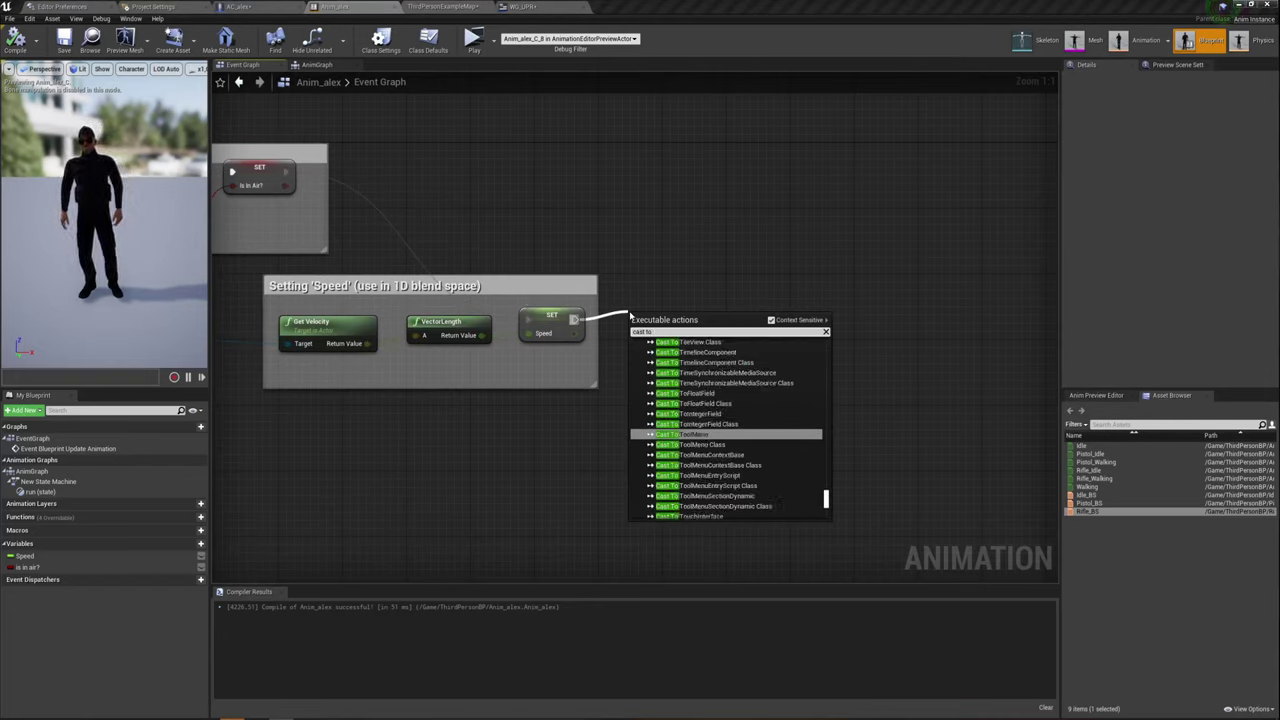
text( ac)
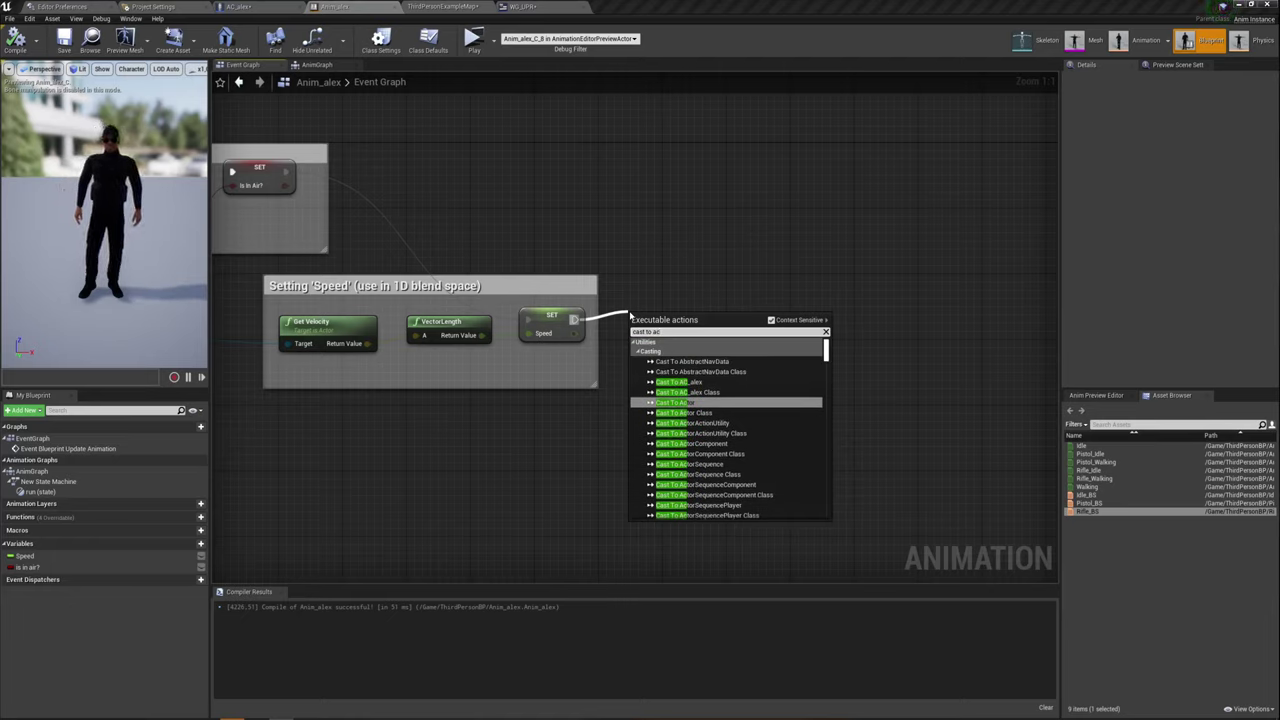
key(Up)
key(Up)
key(Return)
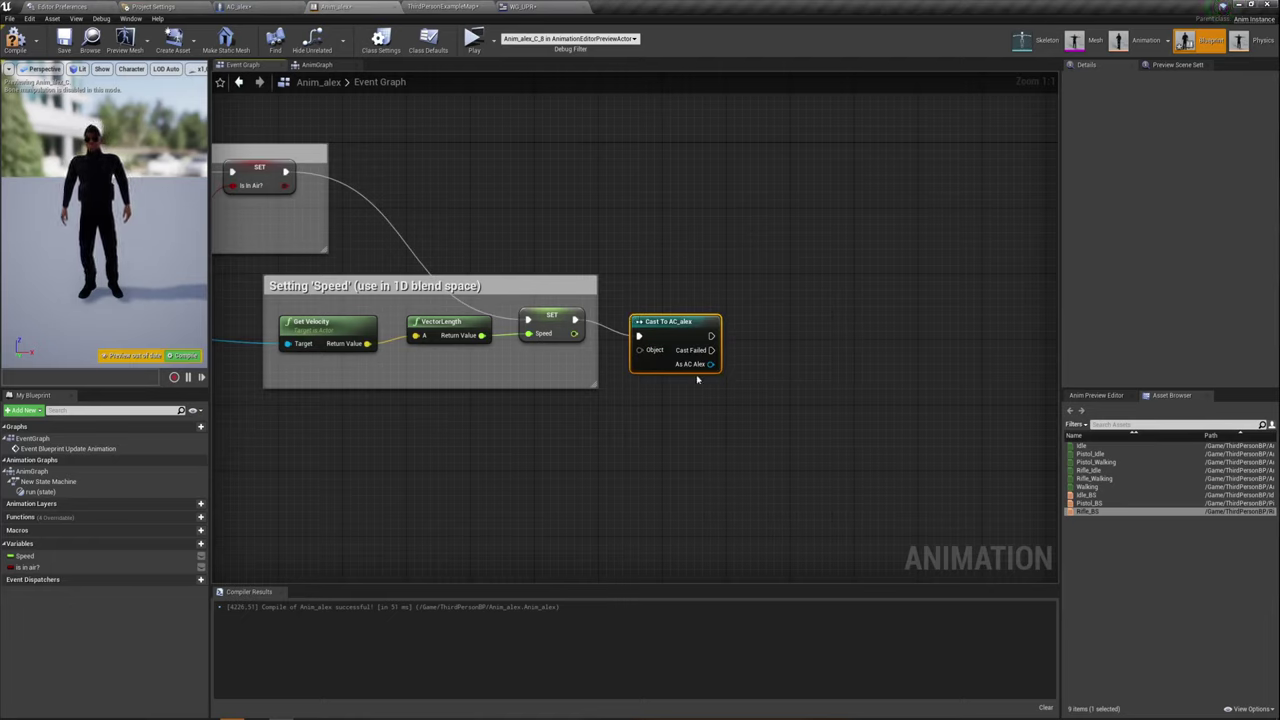
Feed the cast's Object input from a Get Player Character node placed below it, then open AC_alex
drag(639, 349, 608, 437)
text(g)
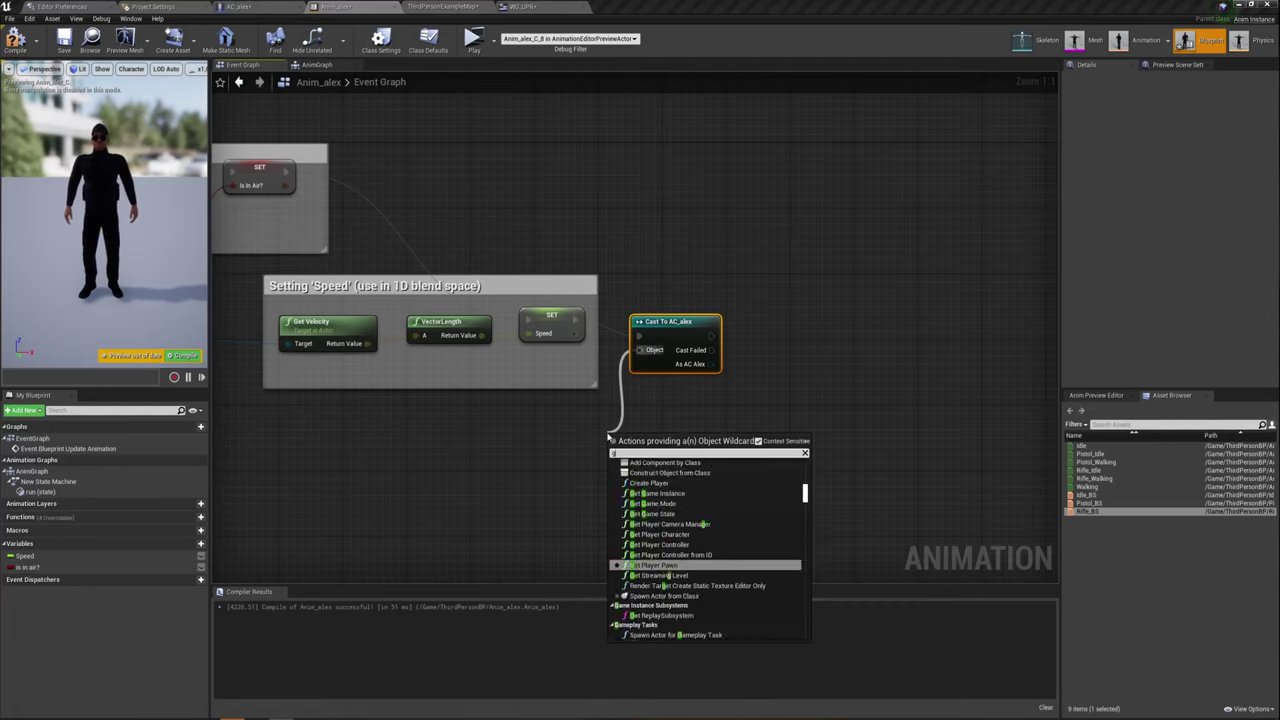
text(et pla)
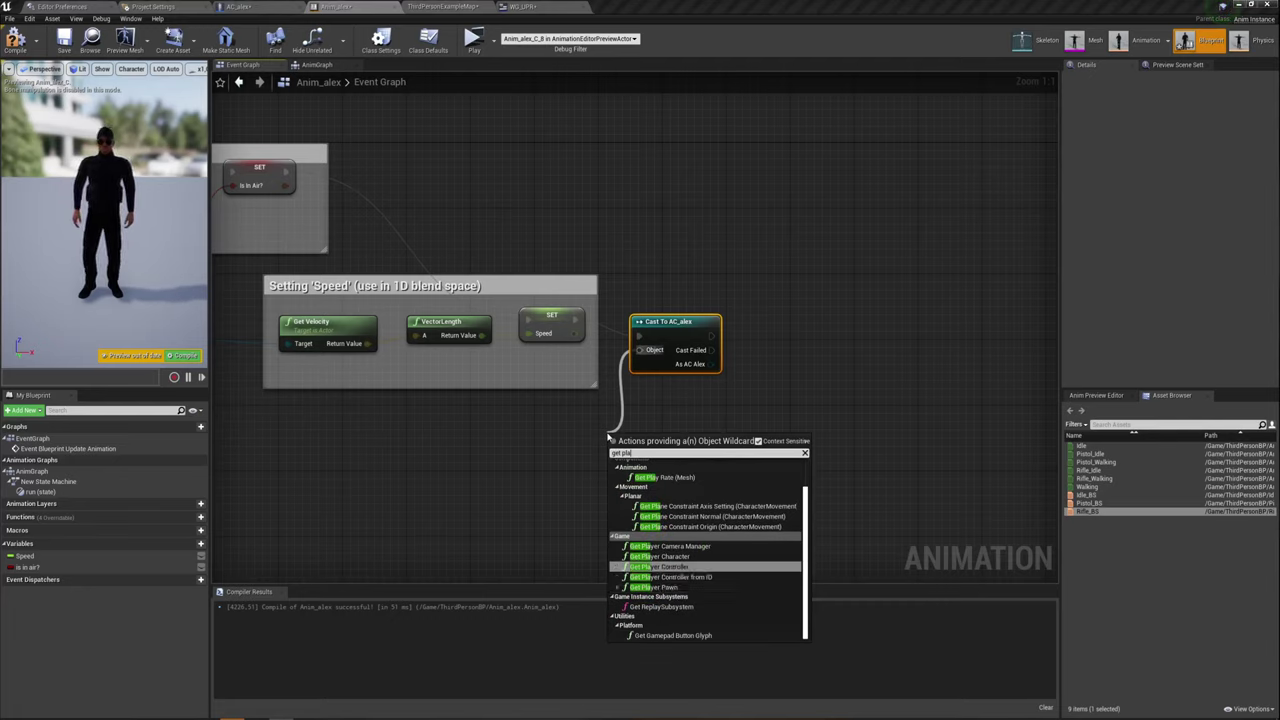
key(Up)
key(Return)
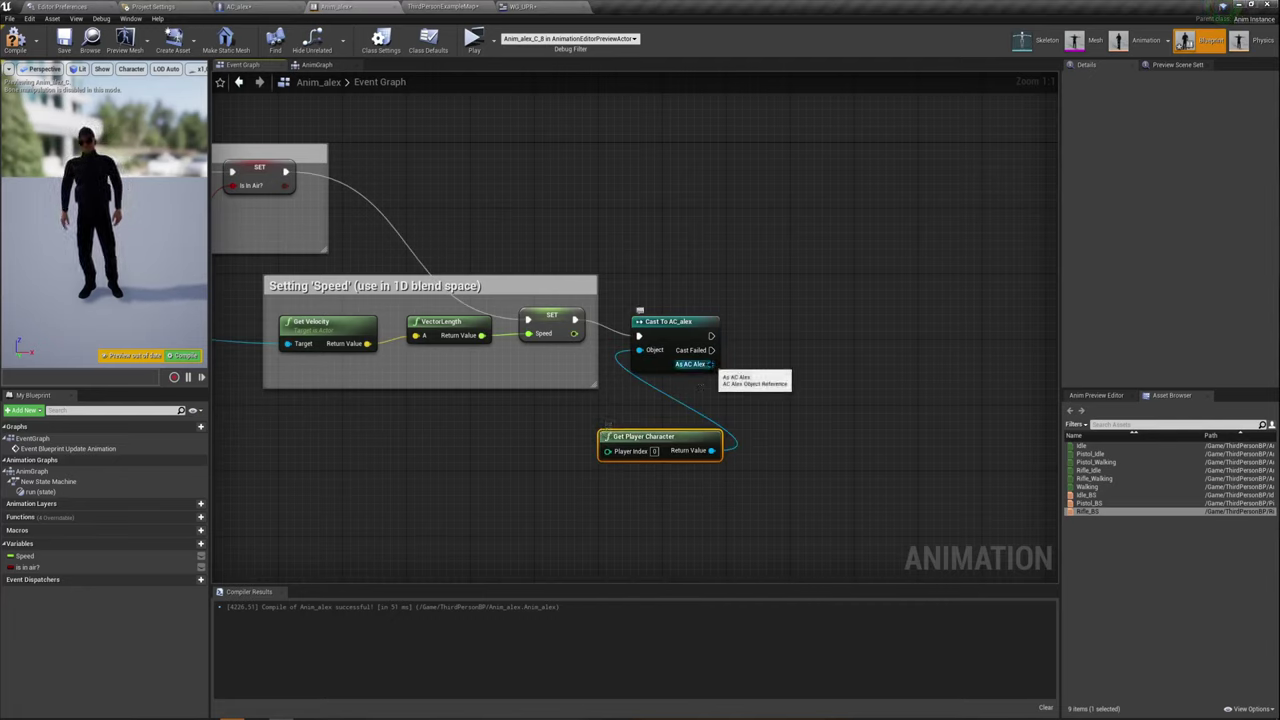
drag(673, 436, 665, 403)
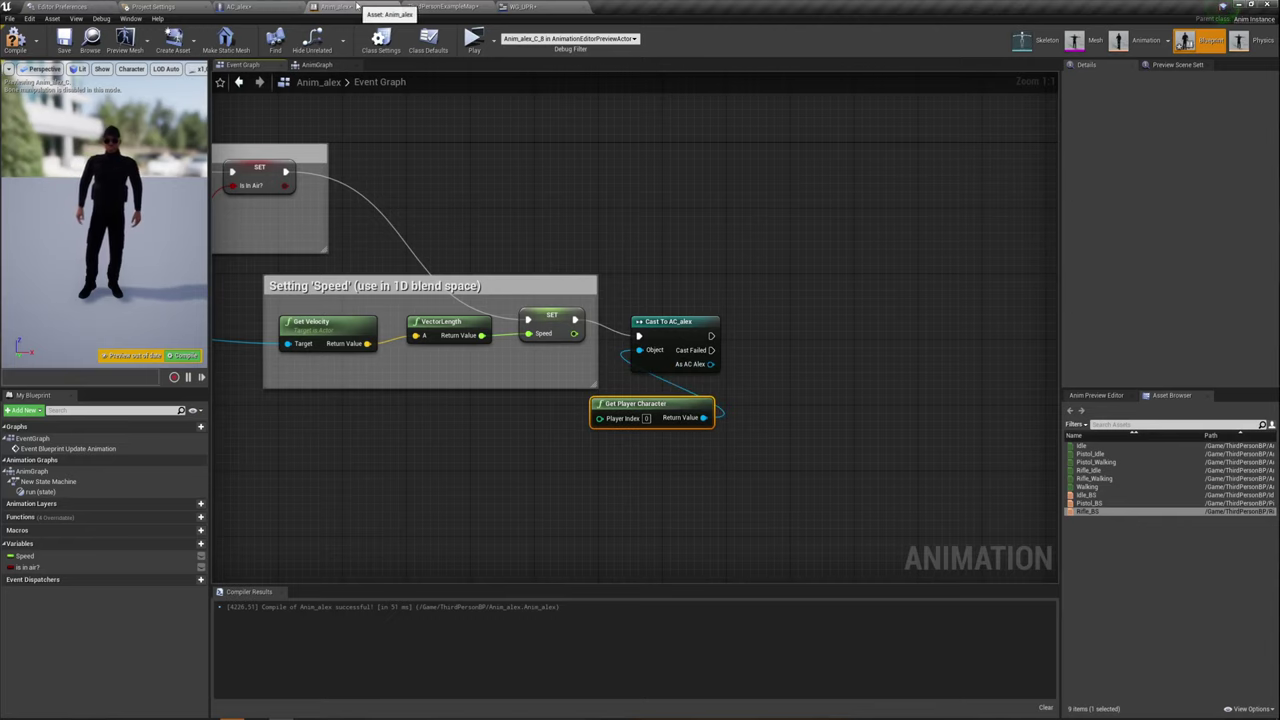
click(240, 6)
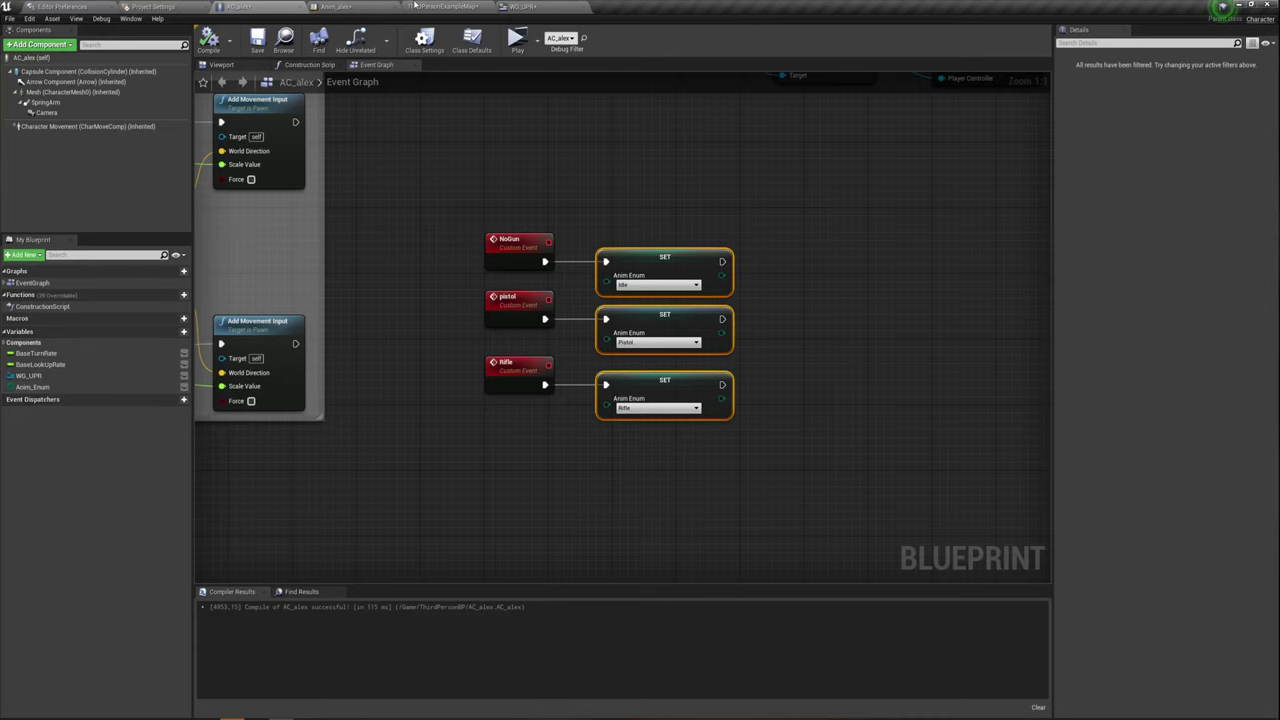
In Anim_alex, get Anim Enum from the cast's As AC Alex output, then add a new variable
click(335, 6)
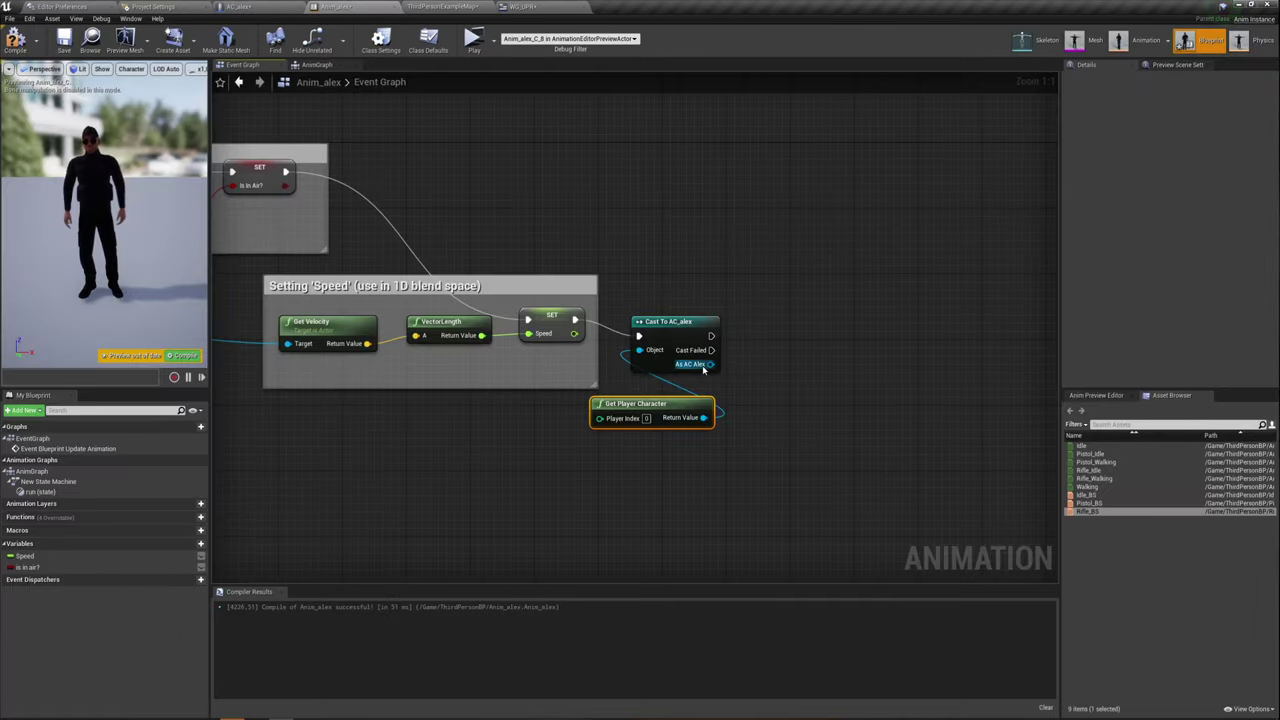
drag(710, 364, 756, 380)
text(anim)
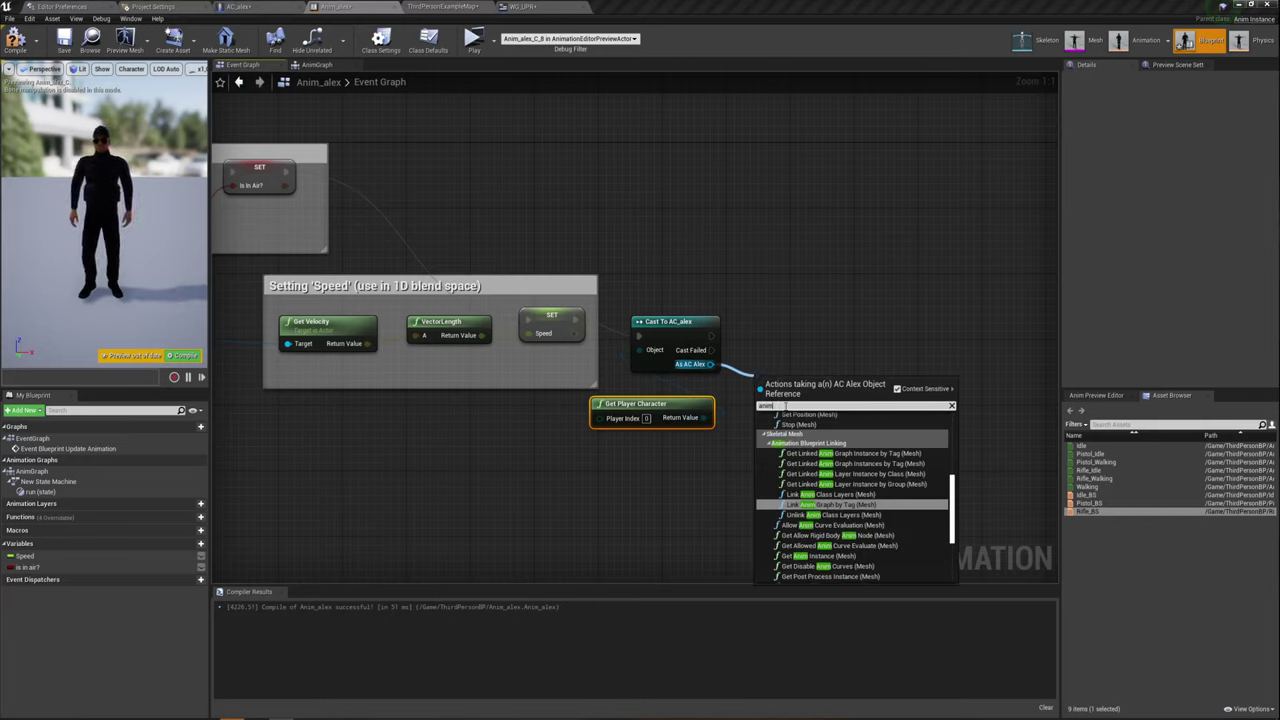
text(_a)
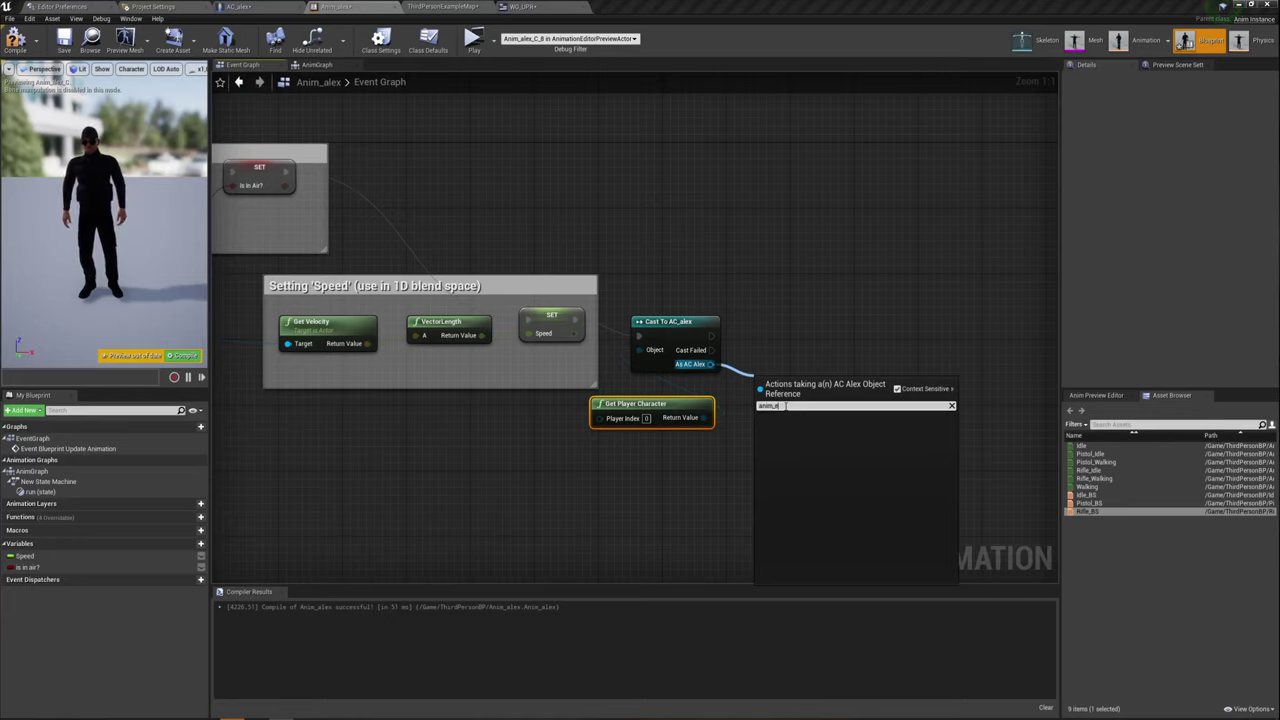
key(BackSpace)
key(BackSpace)
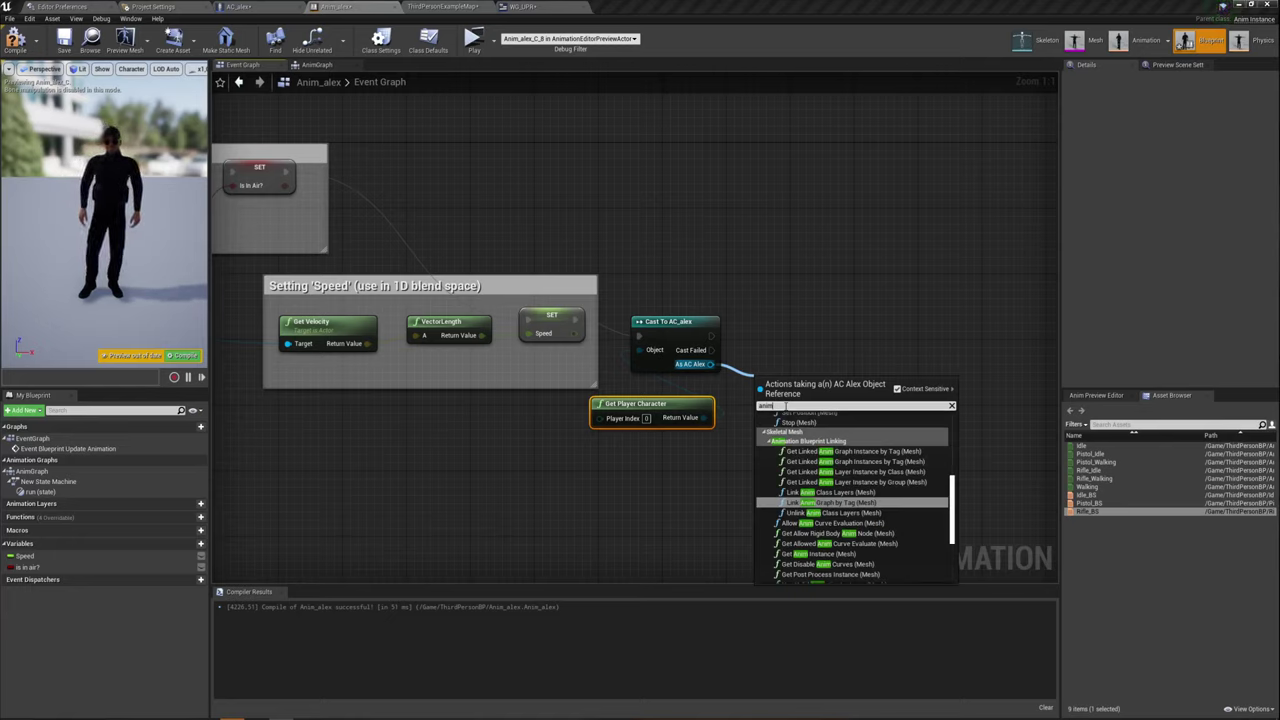
text( enum)
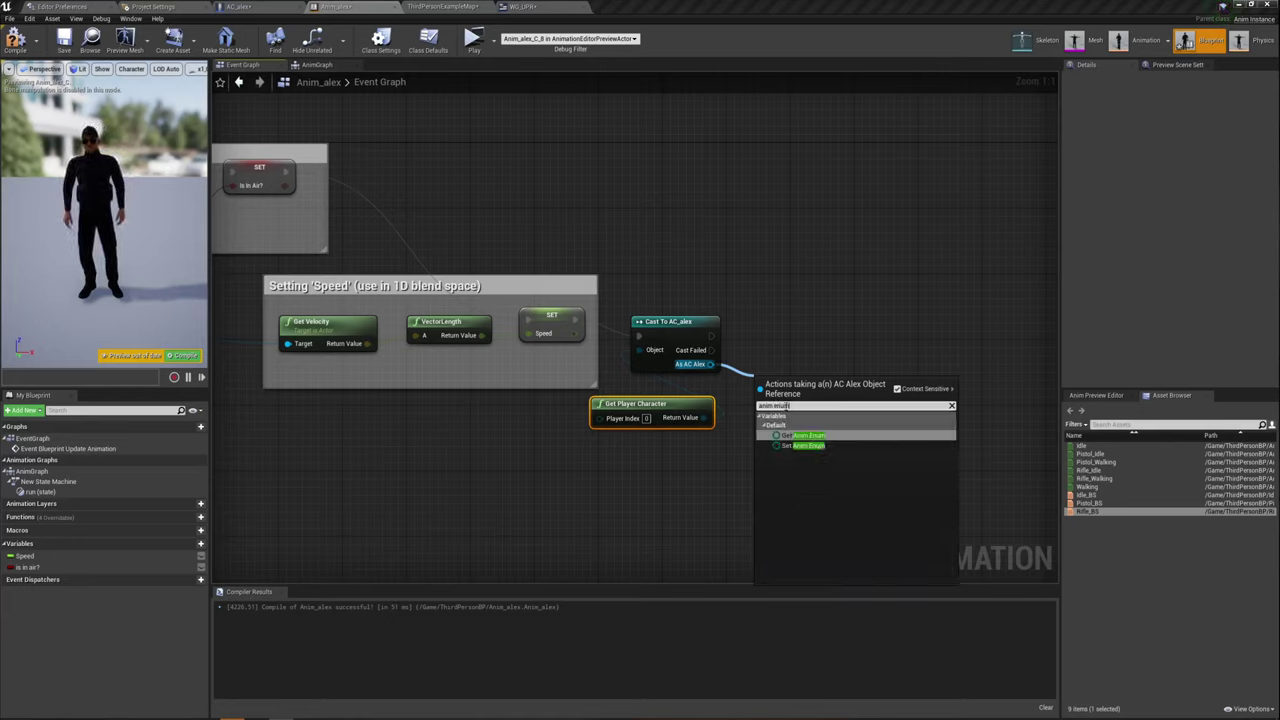
click(812, 436)
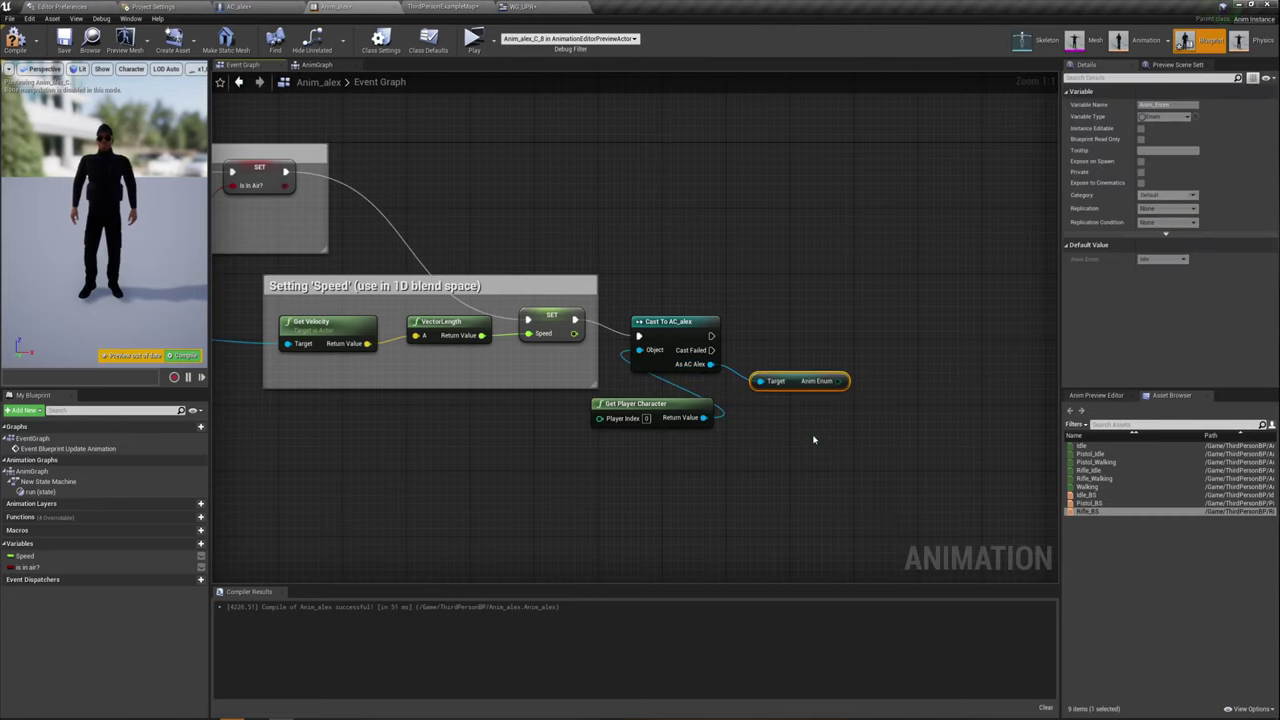
right_drag(818, 385, 757, 443)
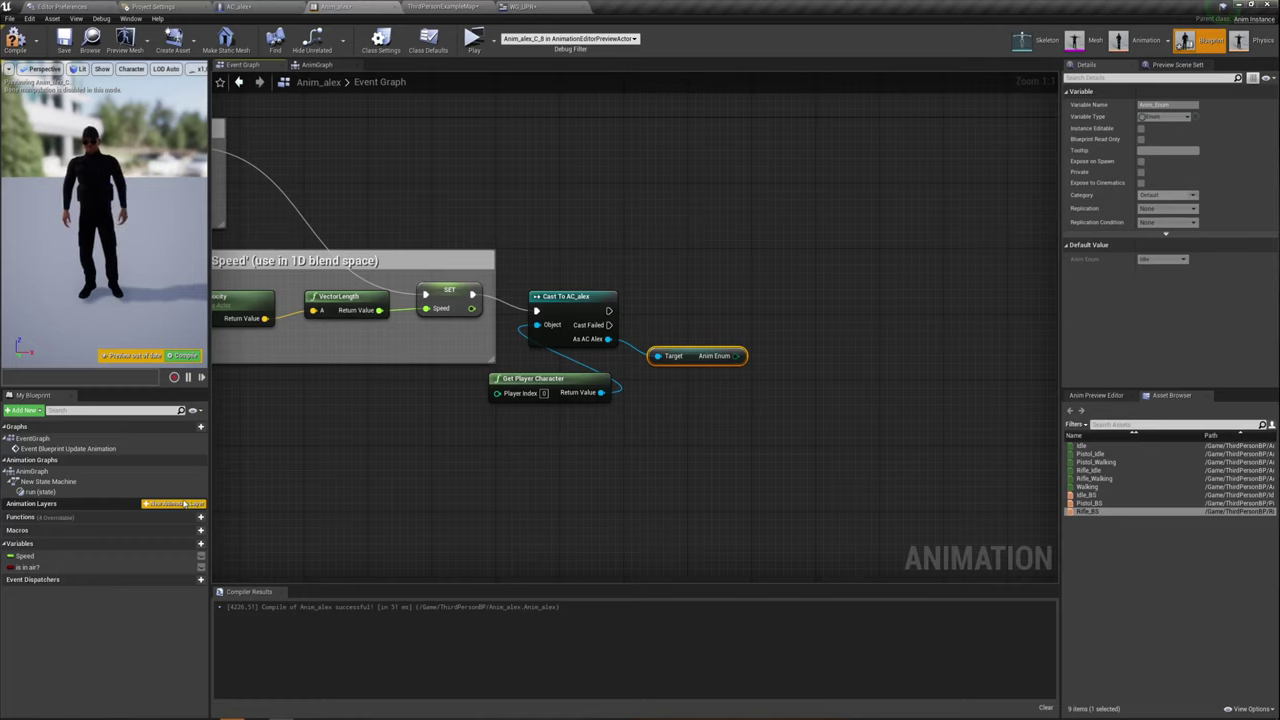
click(180, 545)
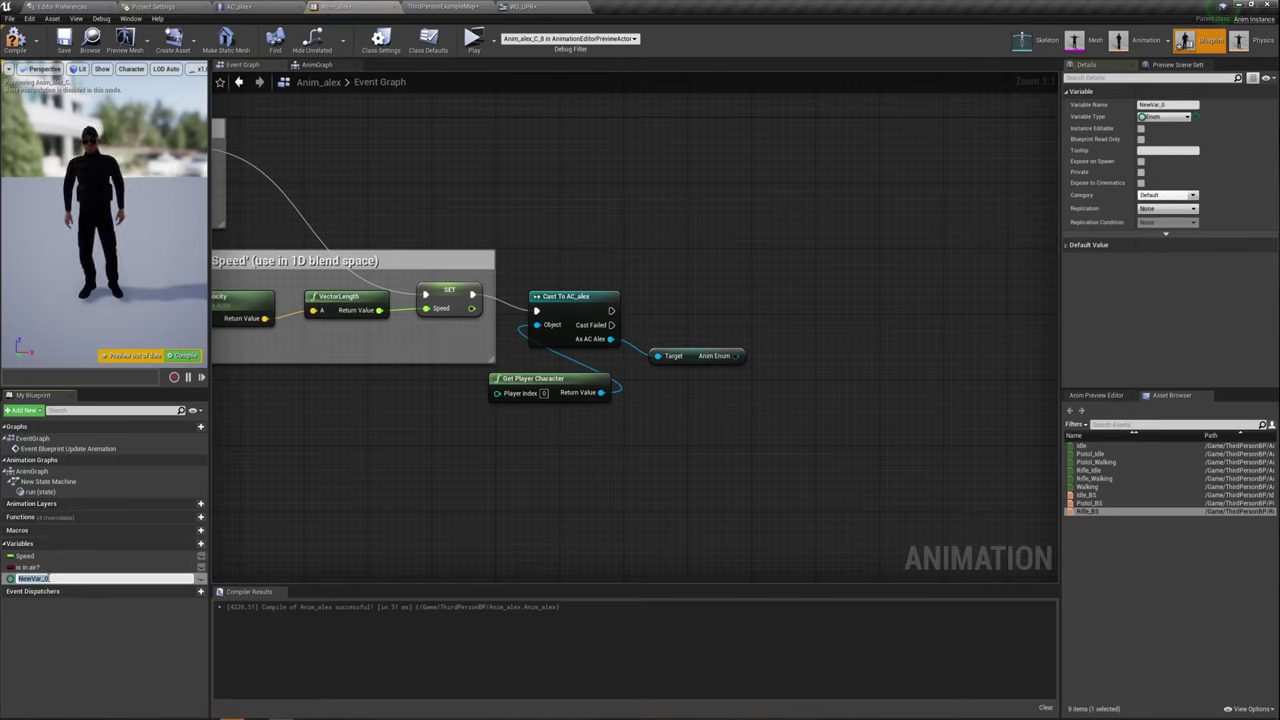
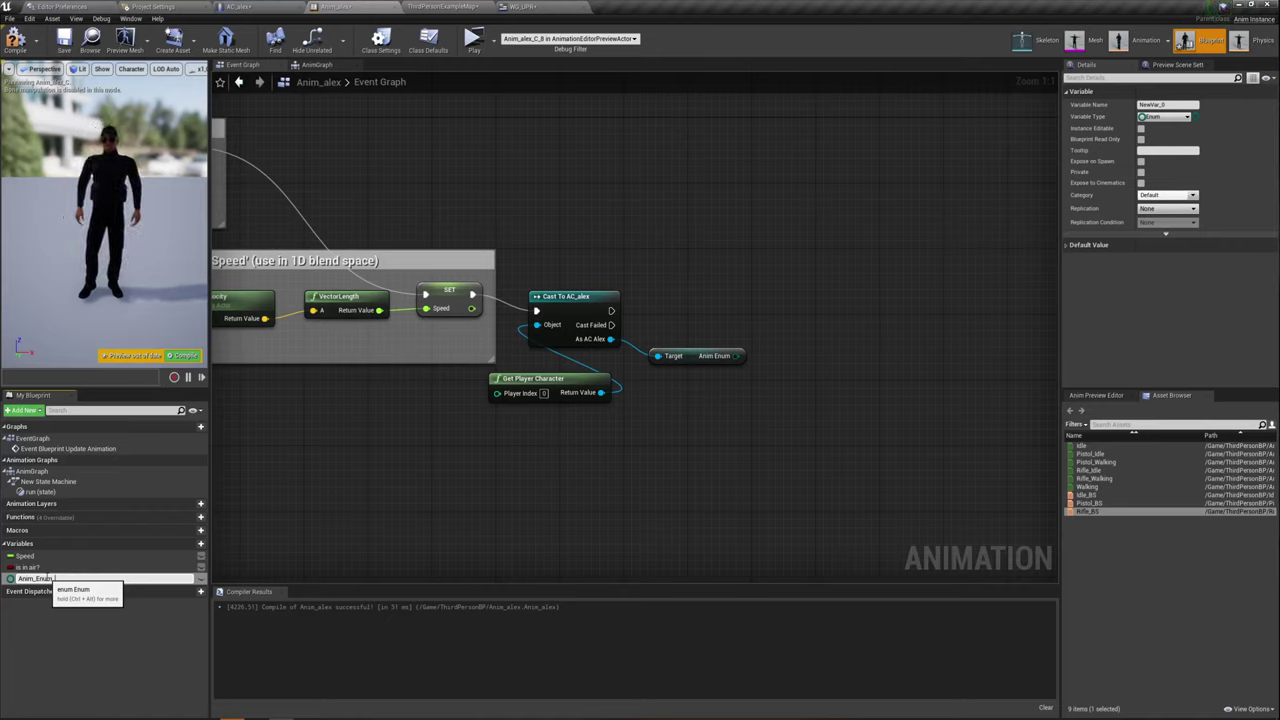
text(_UPR)
Name the new variable Anim_Enum_UPR and set its variable type to Enum
key(Return)
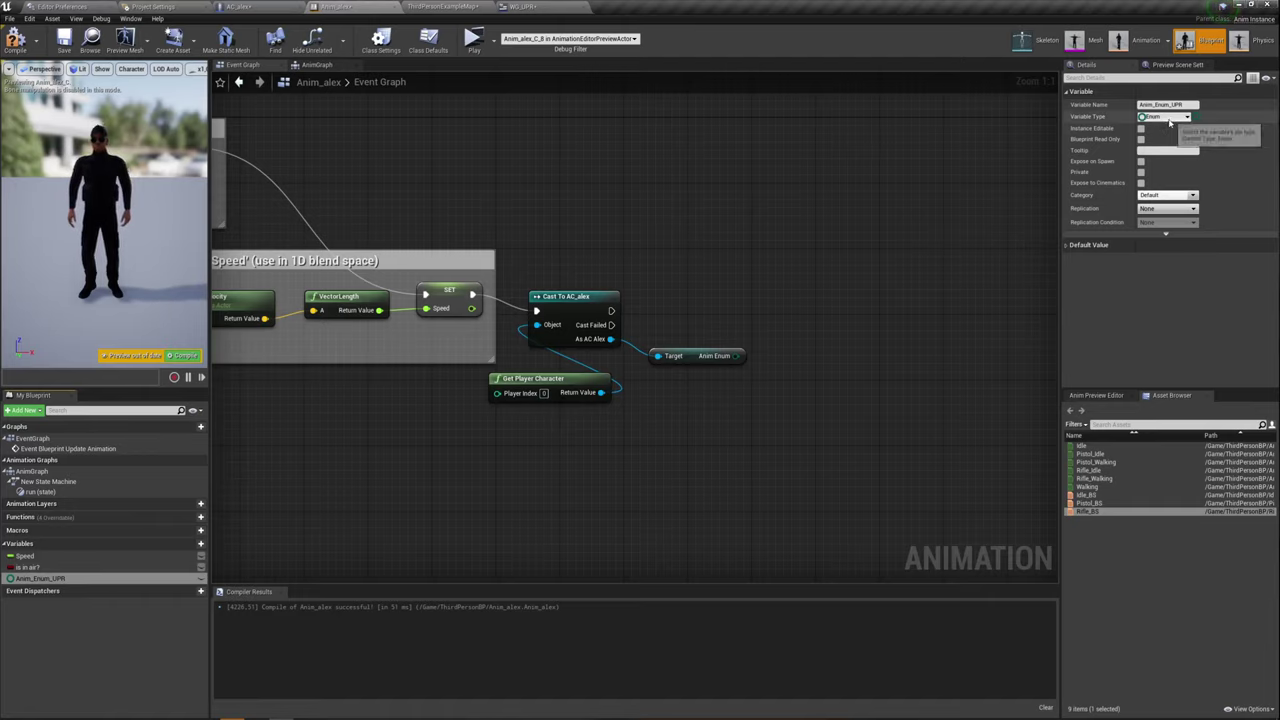
click(1145, 118)
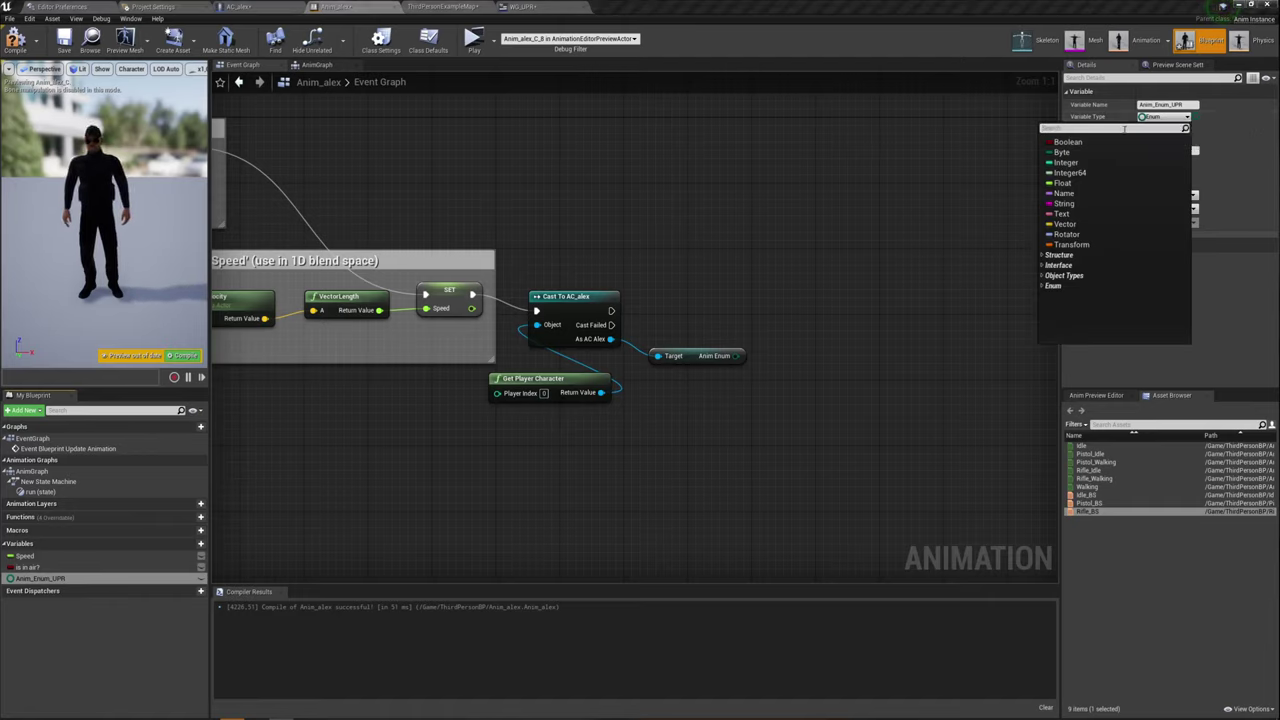
text(Enu)
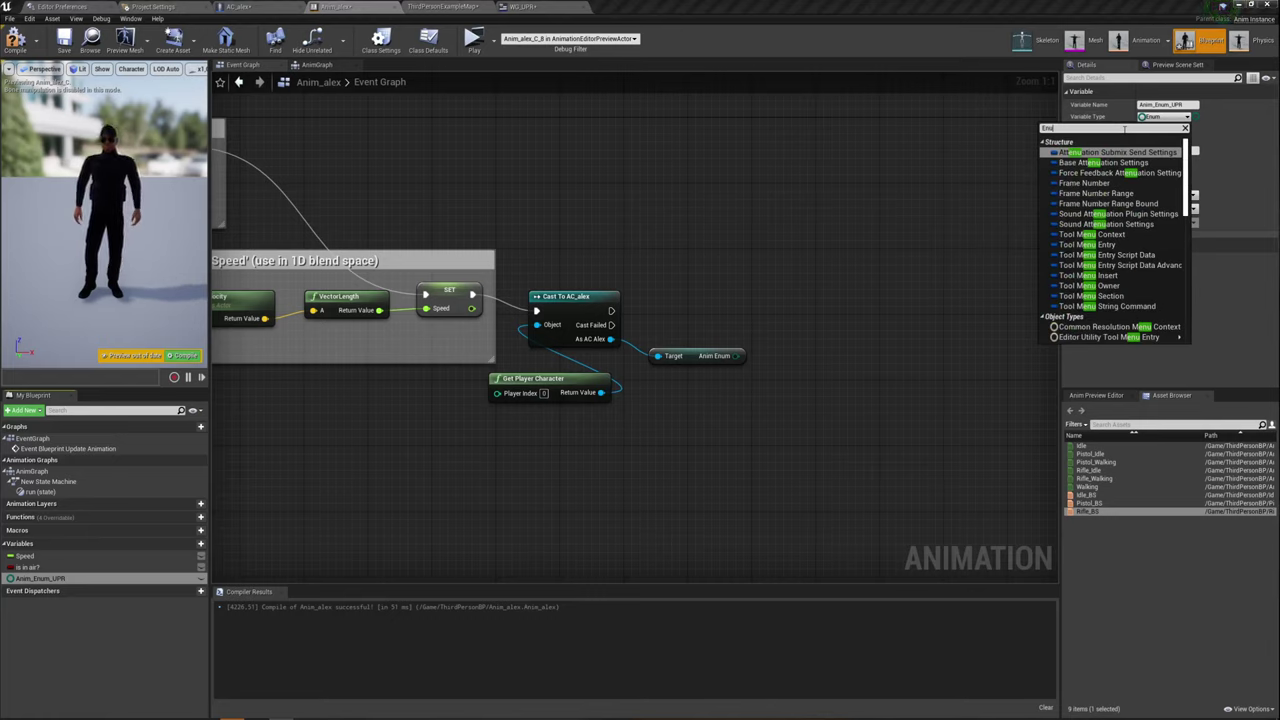
text(m)
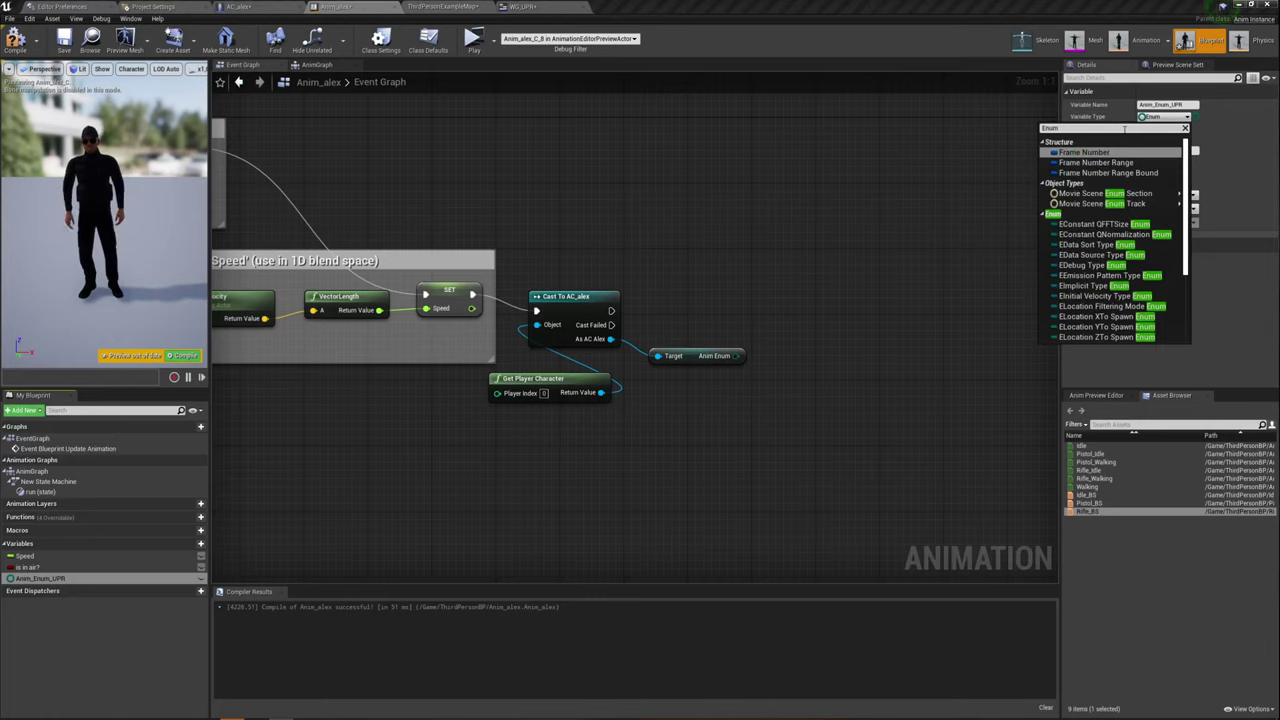
scroll(1075, 248, down, 3)
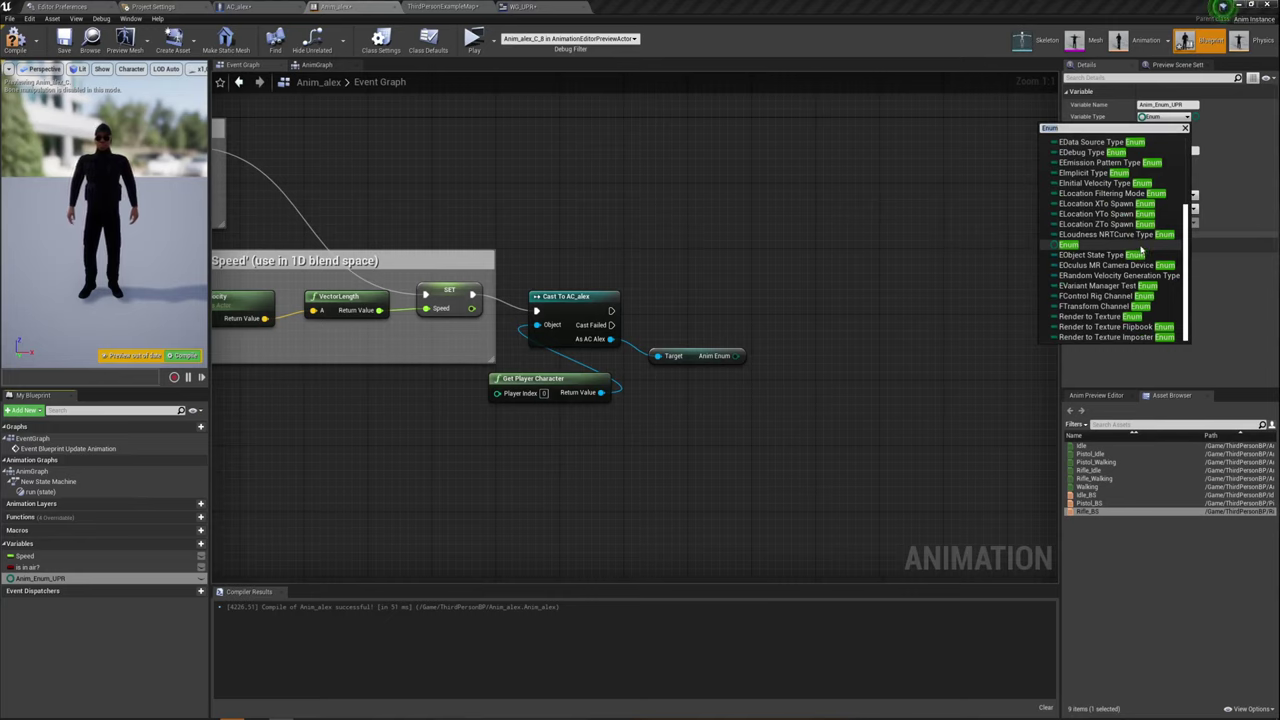
click(1069, 245)
Add a Set Anim_Enum_UPR node after Cast To AC_alex, fed by the character's Anim Enum
right_drag(724, 413, 697, 397)
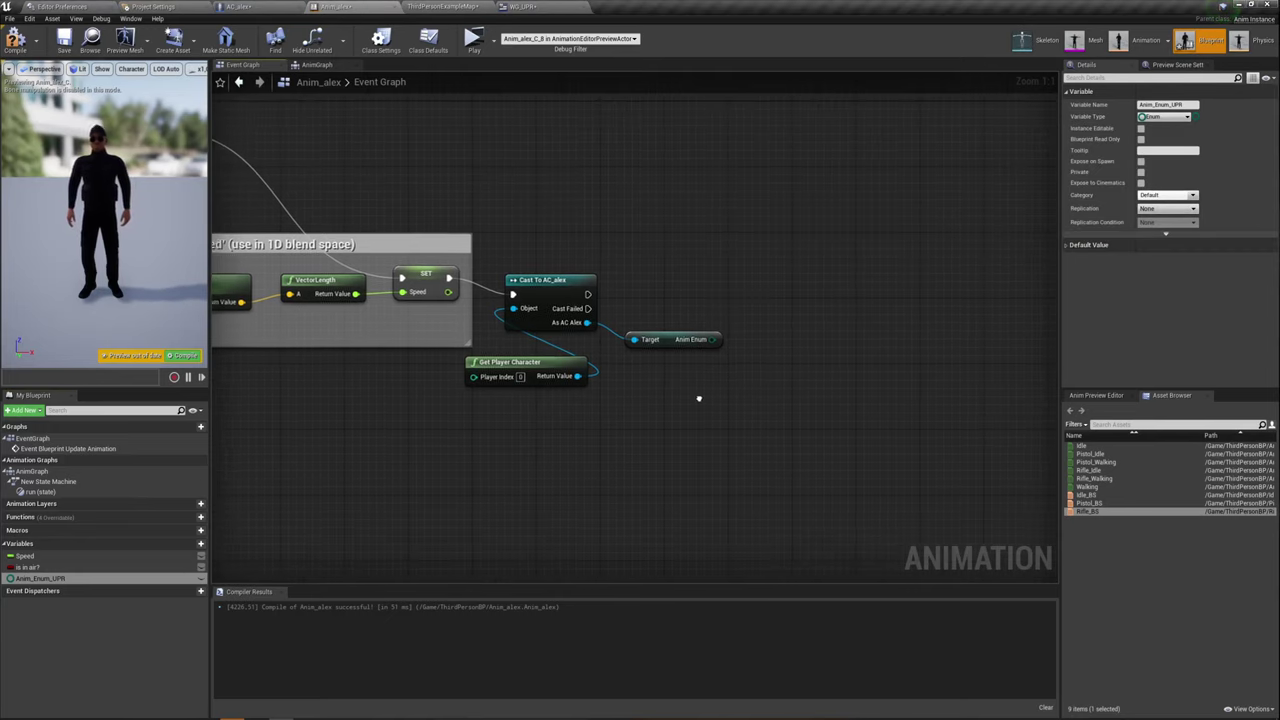
mouse_move(40, 578)
mouse_down()
mouse_move(713, 281)
mouse_move(584, 296)
mouse_up()
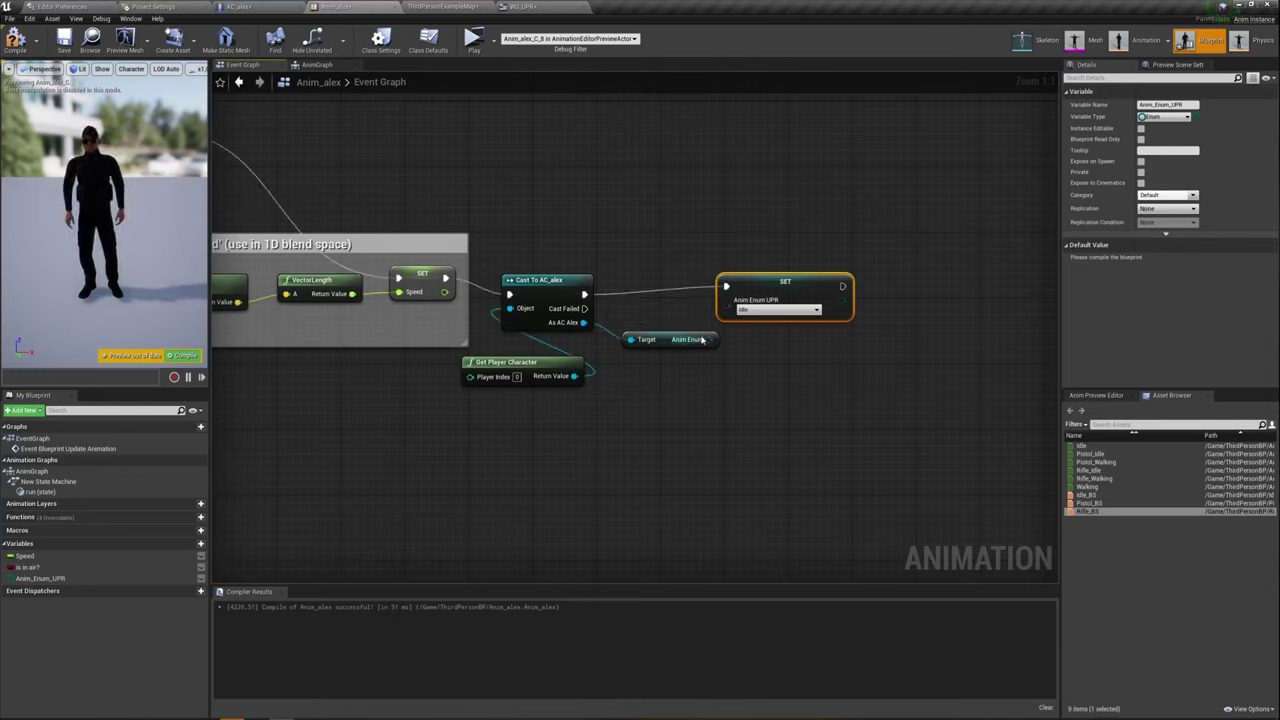
mouse_move(710, 339)
mouse_down()
mouse_move(727, 300)
mouse_move(775, 294)
mouse_up()
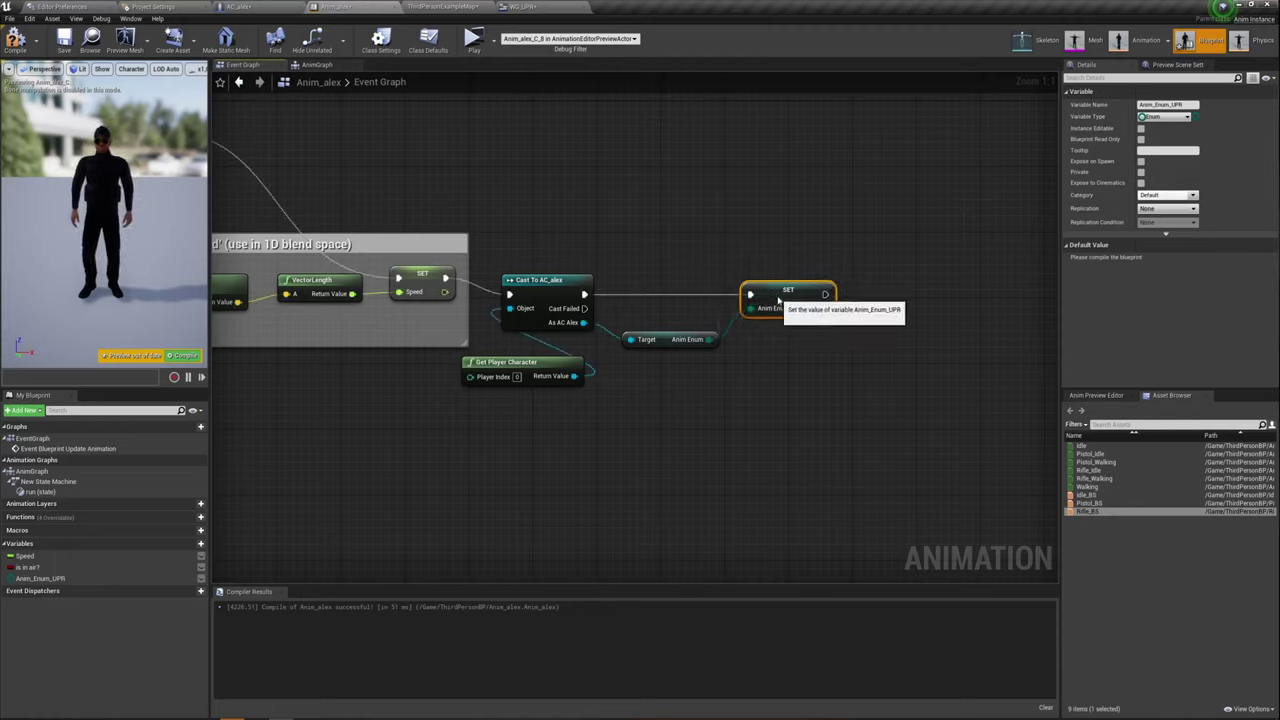
click(751, 353)
drag(763, 179, 828, 379)
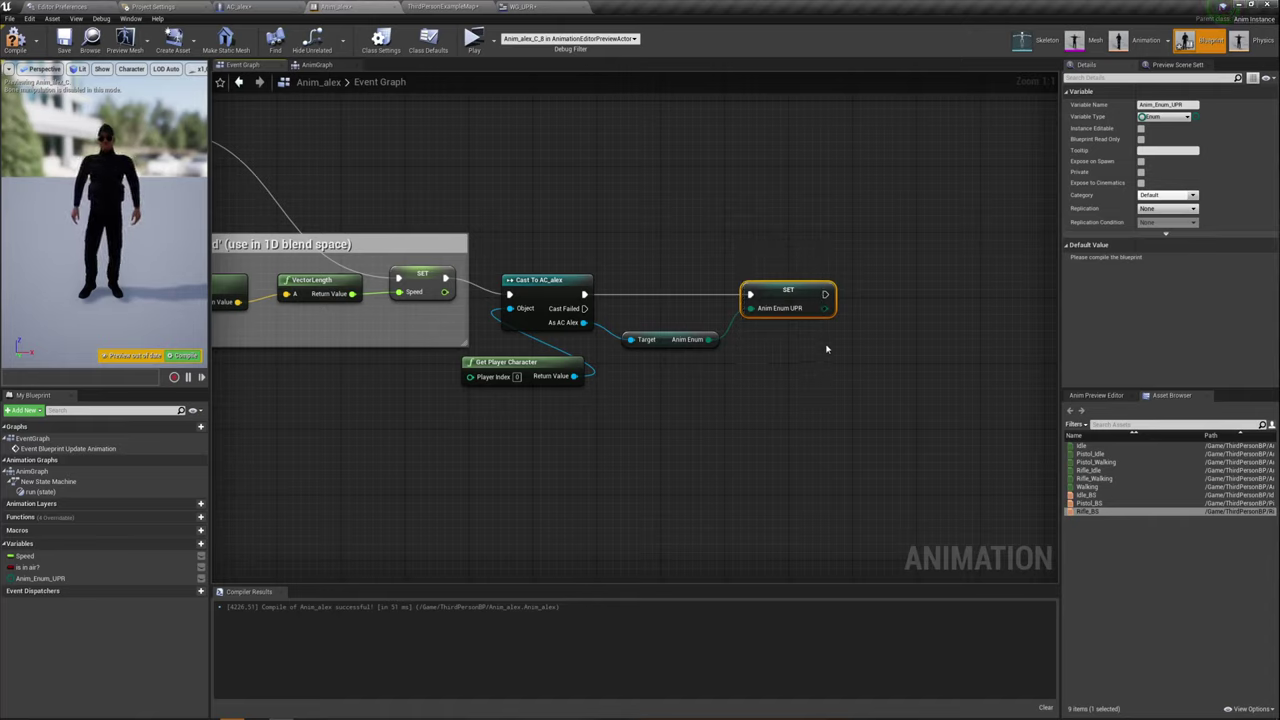
drag(792, 255, 841, 242)
click(771, 390)
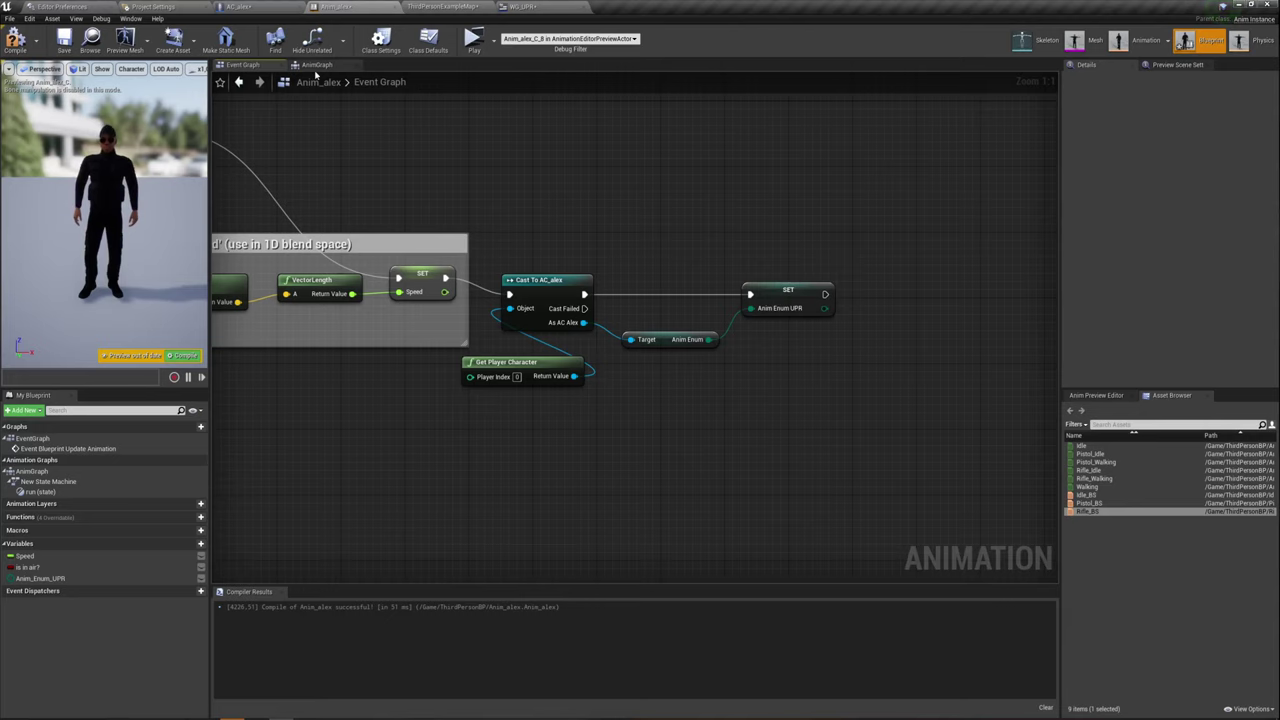
scroll(660, 234, down, 2)
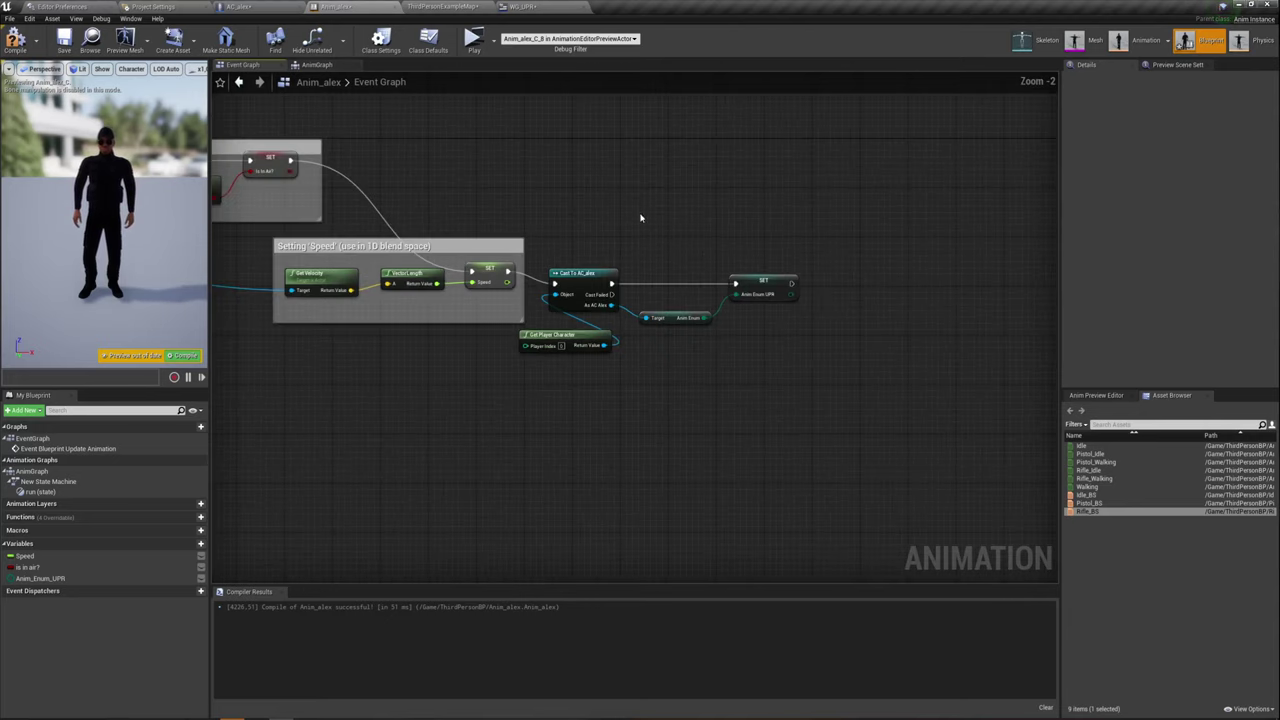
In the AnimGraph, move New State Machine well to the left of Output Pose
click(327, 65)
right_drag(814, 294, 674, 256)
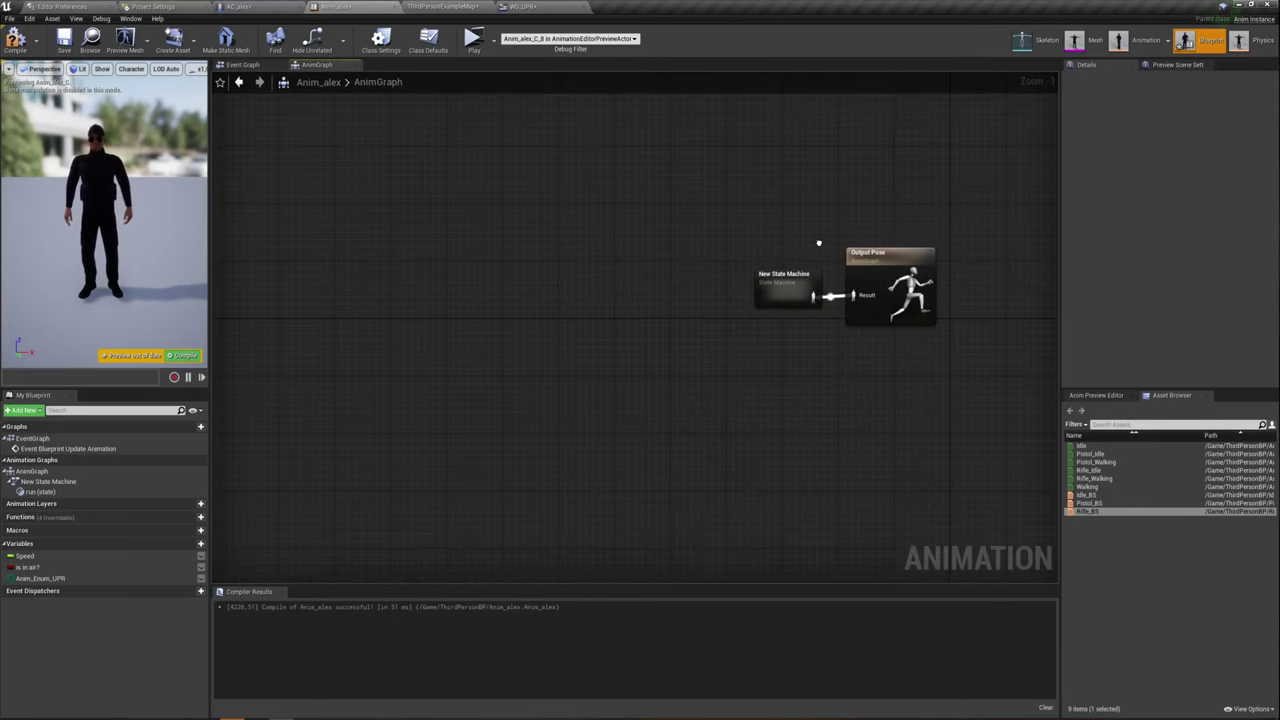
drag(524, 143, 646, 368)
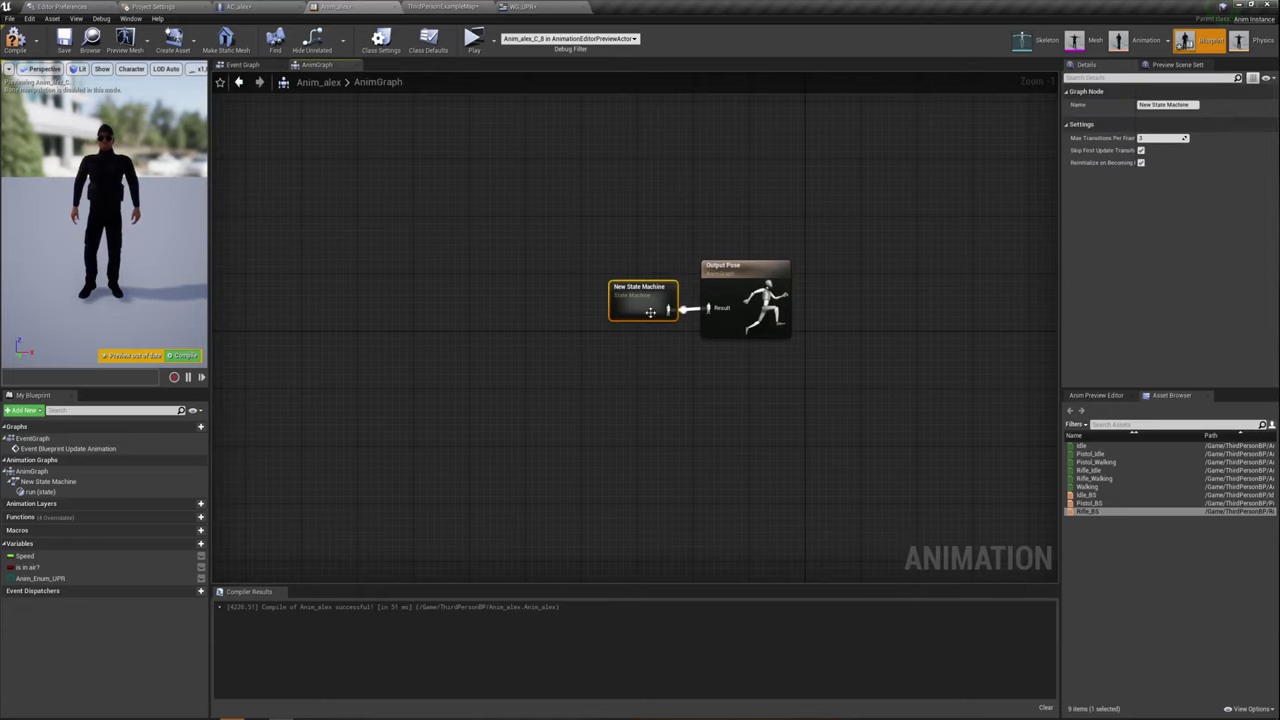
mouse_move(648, 308)
mouse_down()
mouse_move(725, 310)
mouse_move(324, 316)
mouse_up()
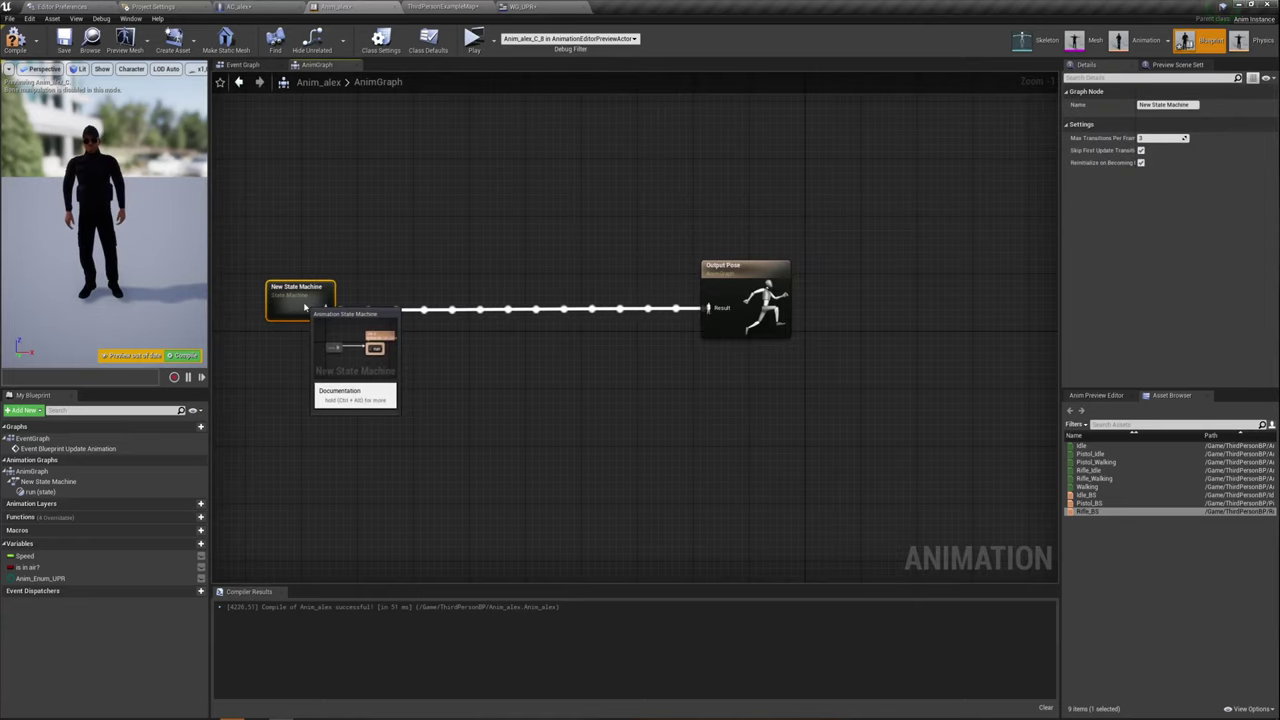
mouse_move(600, 365)
right_down()
mouse_move(778, 376)
mouse_move(820, 400)
right_up()
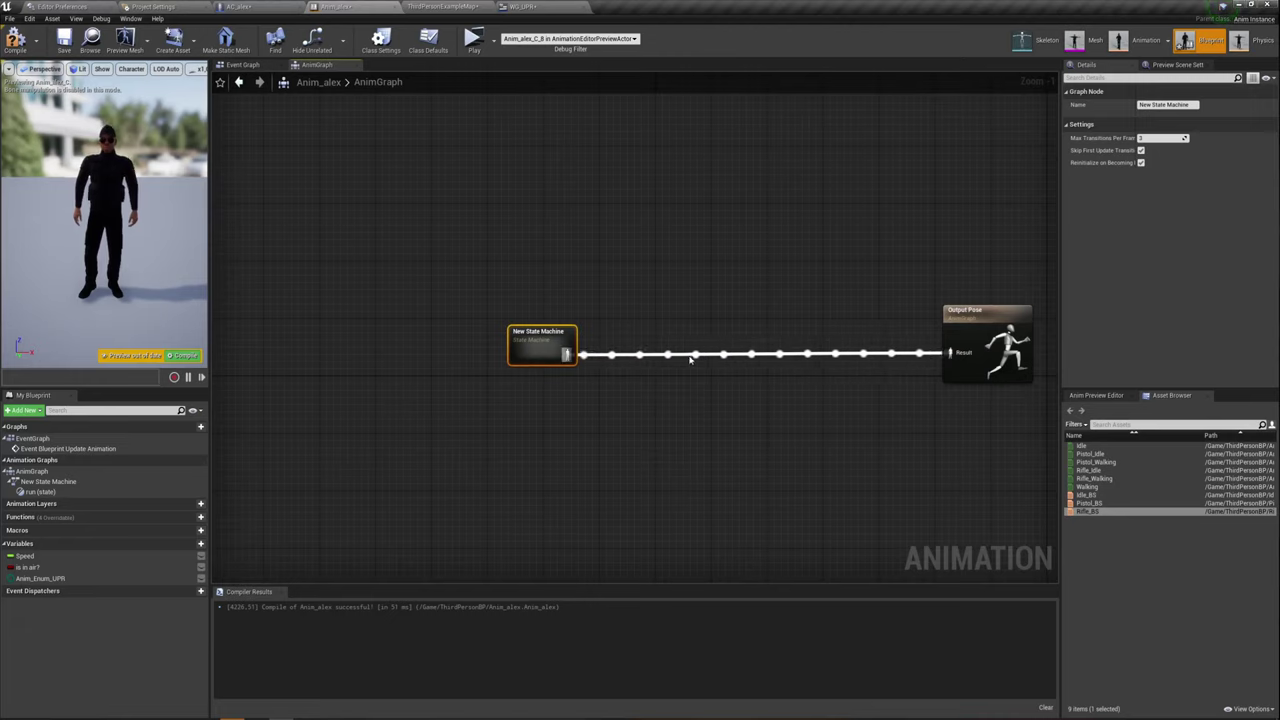
drag(525, 346, 287, 346)
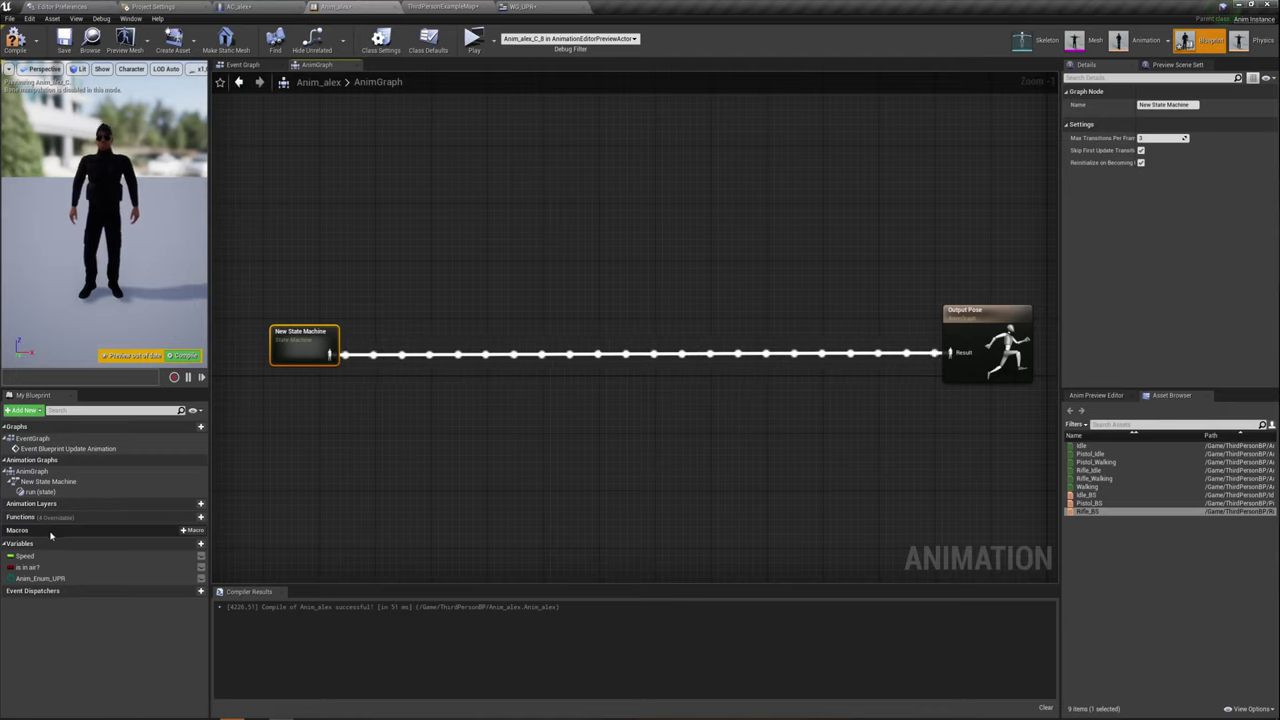
Add an Anim_Enum_UPR getter feeding two Equal (Enum) comparison nodes
mouse_move(40, 578)
mouse_down()
mouse_move(466, 204)
mouse_move(426, 194)
mouse_up()
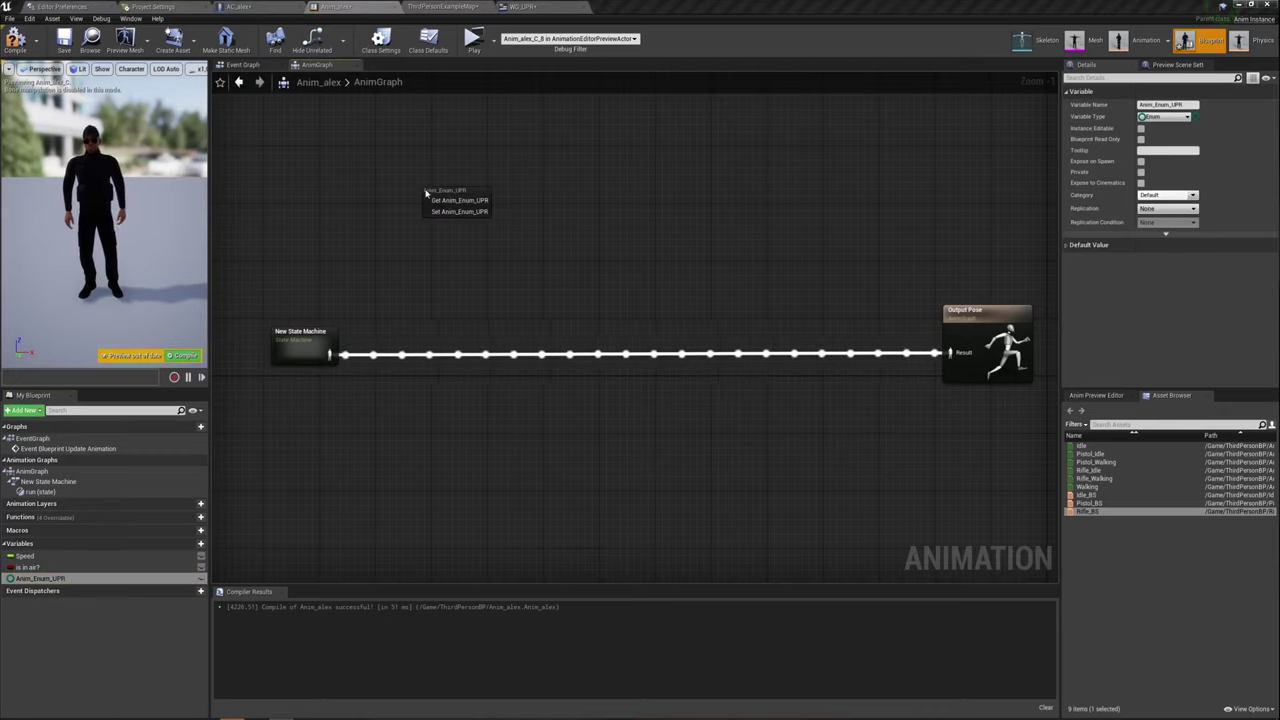
click(452, 204)
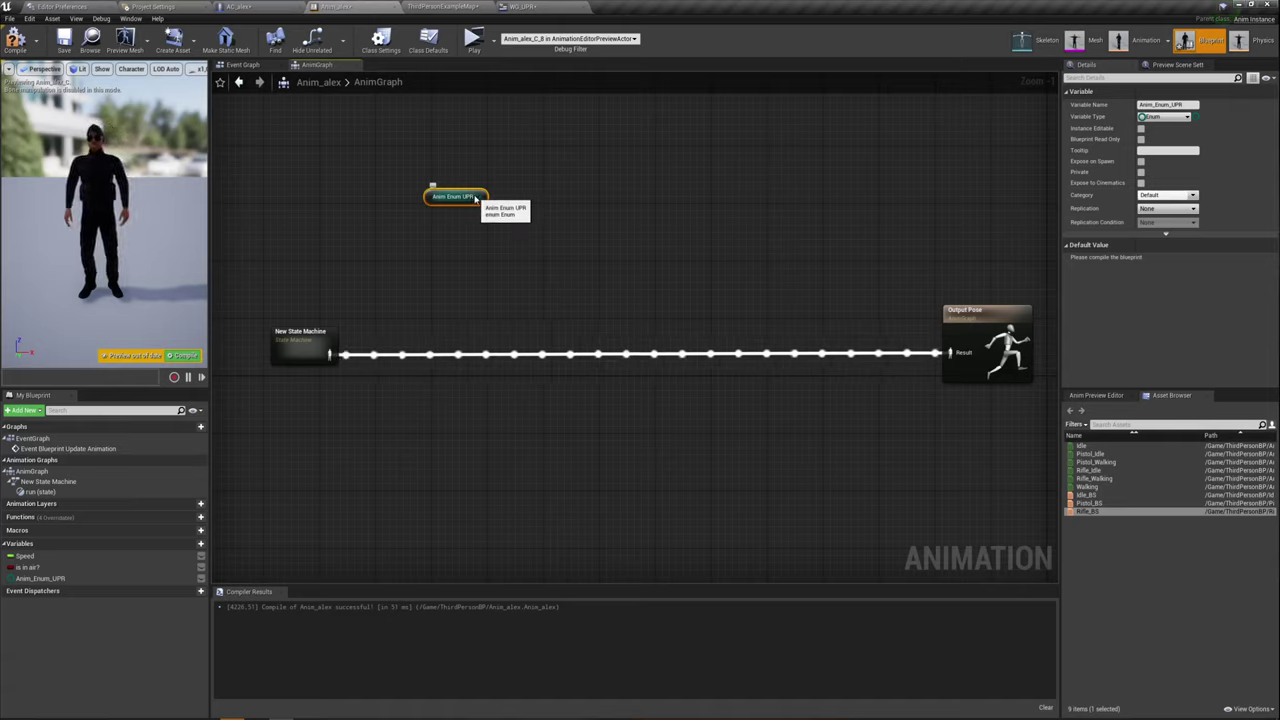
drag(484, 196, 549, 241)
text(==)
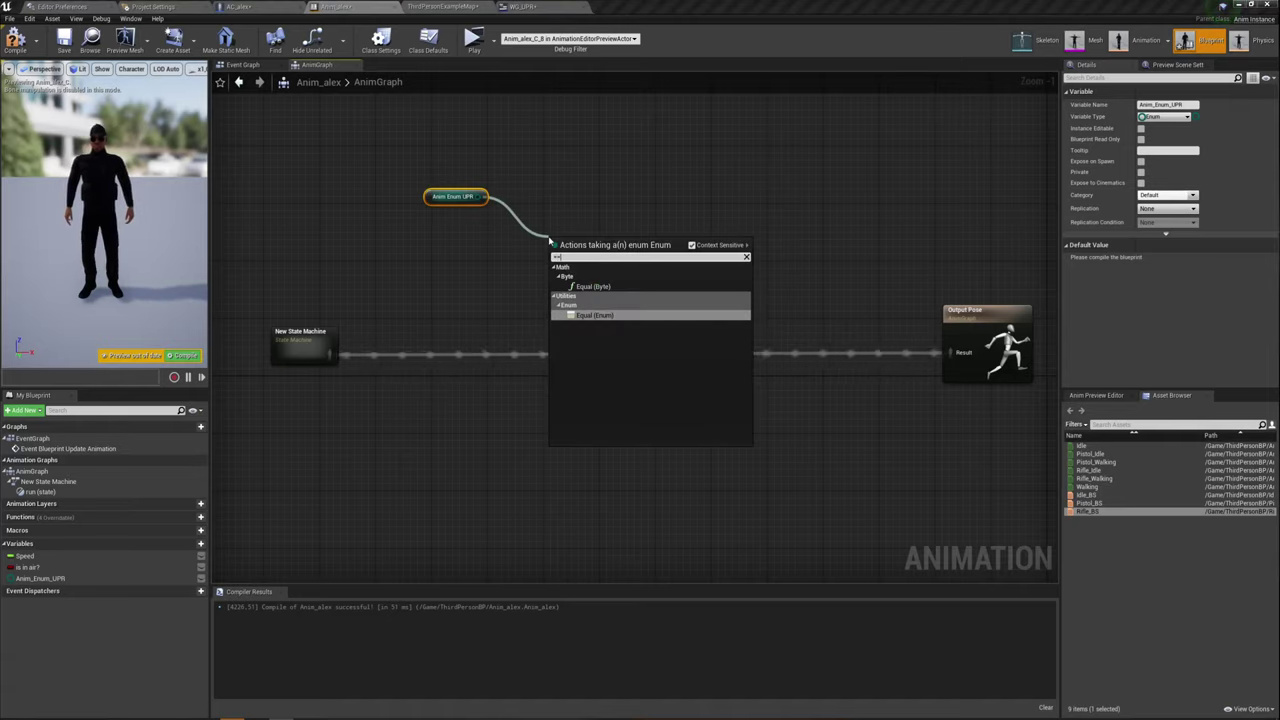
click(597, 316)
mouse_move(488, 196)
mouse_down()
mouse_move(417, 235)
mouse_move(398, 268)
mouse_up()
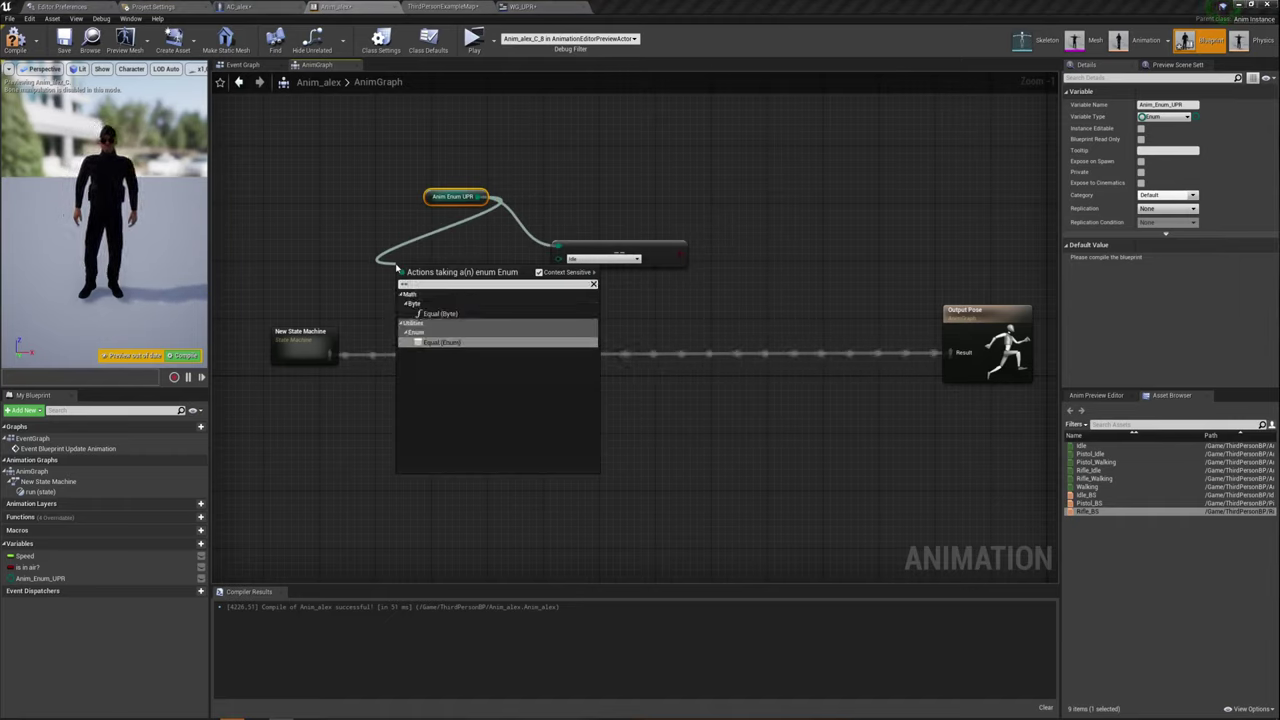
click(441, 342)
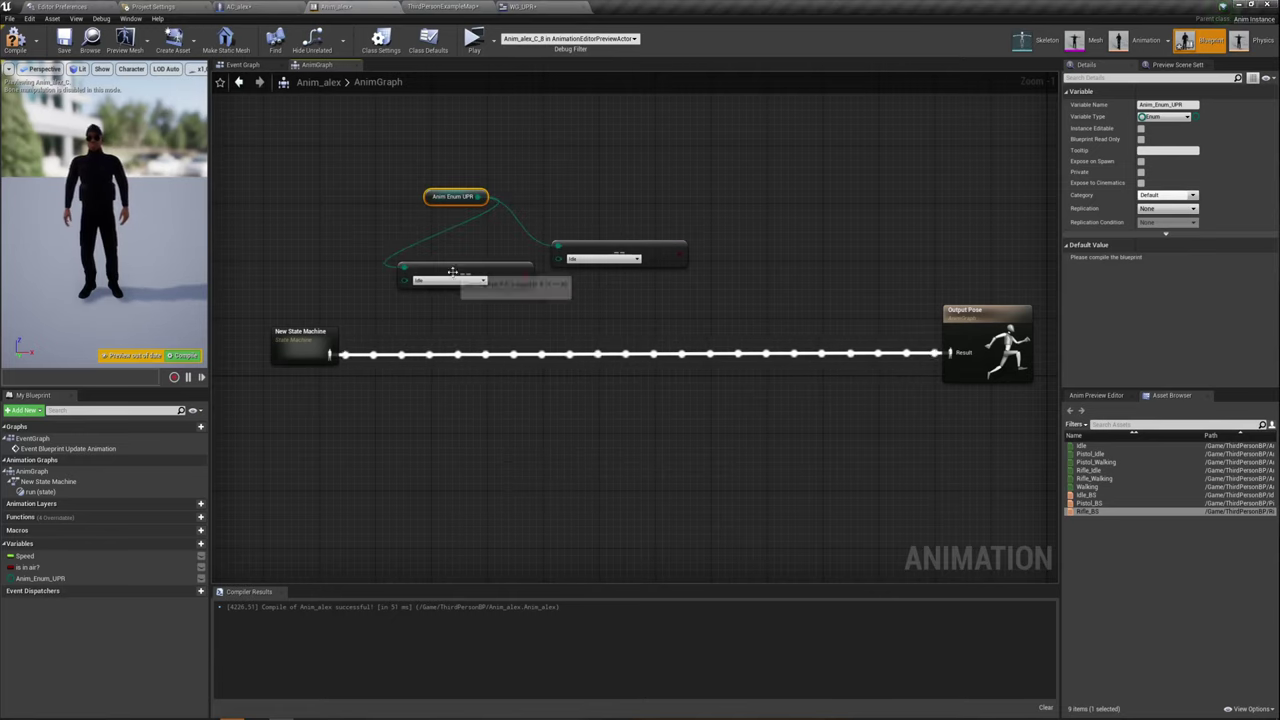
Set the comparisons to Rifle and Pistol and arrange them near Output Pose
click(636, 261)
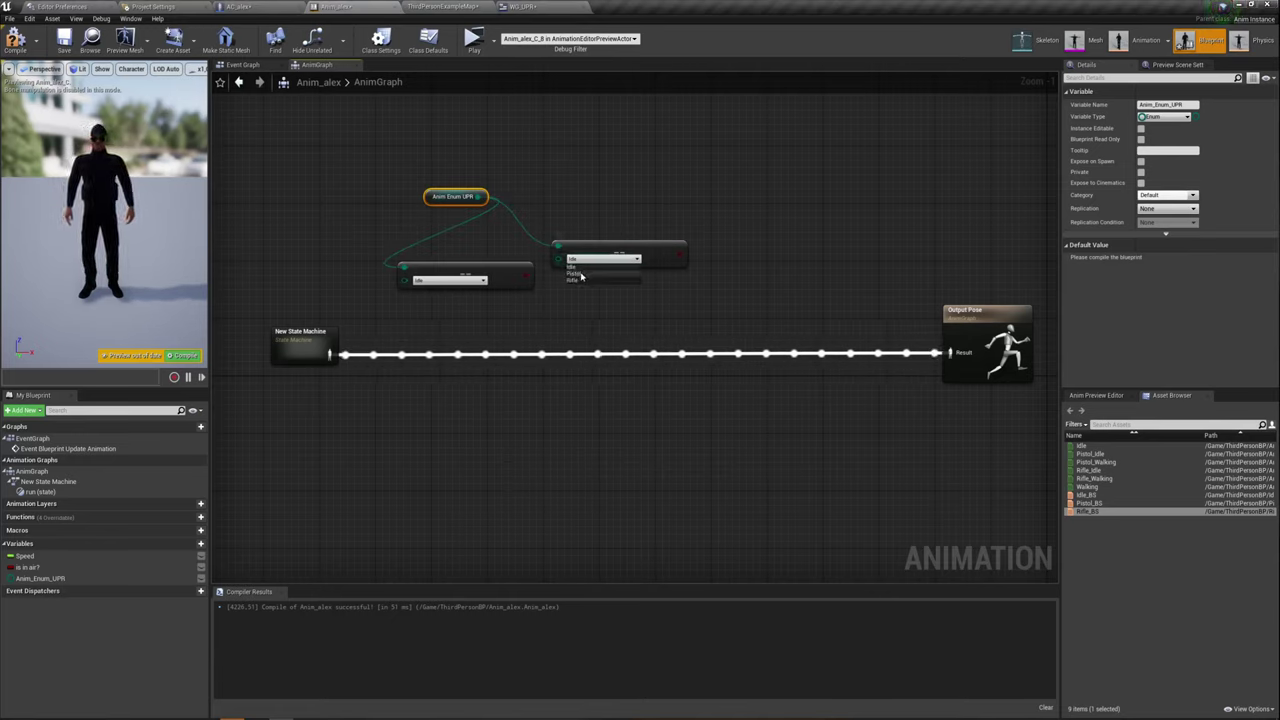
click(450, 280)
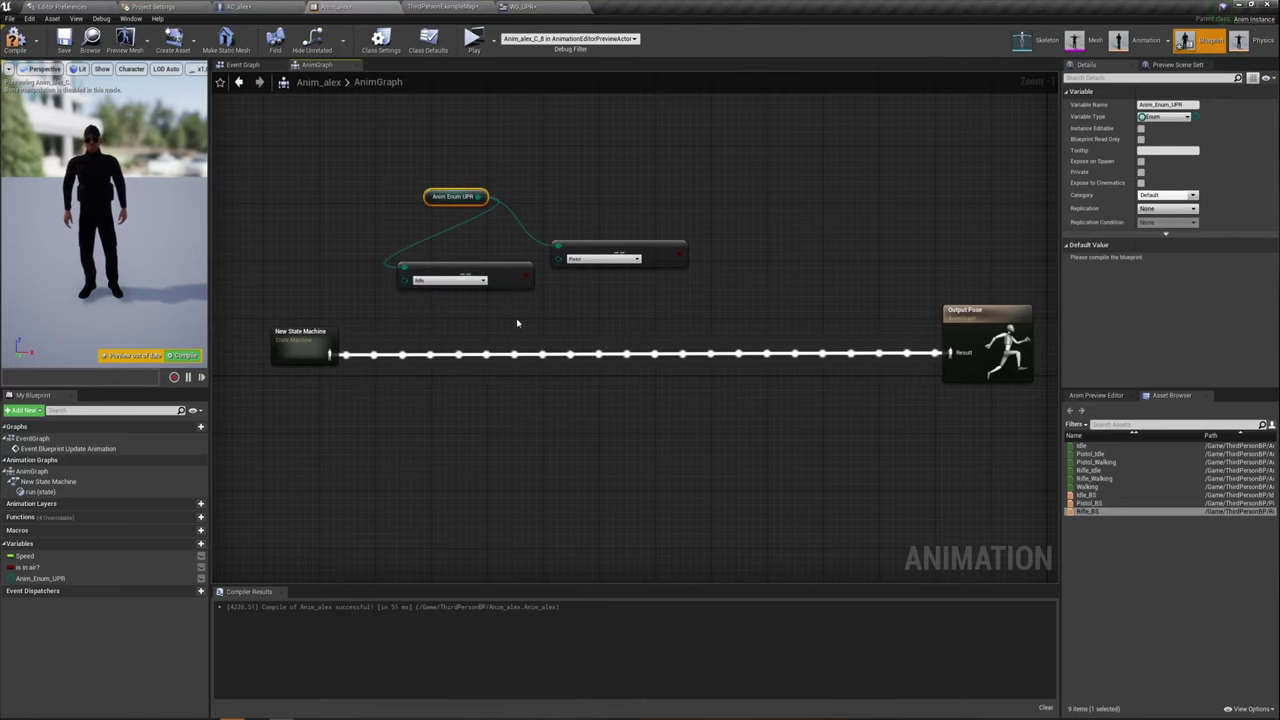
scroll(517, 323, up, 1)
right_drag(517, 323, 677, 337)
drag(634, 277, 557, 254)
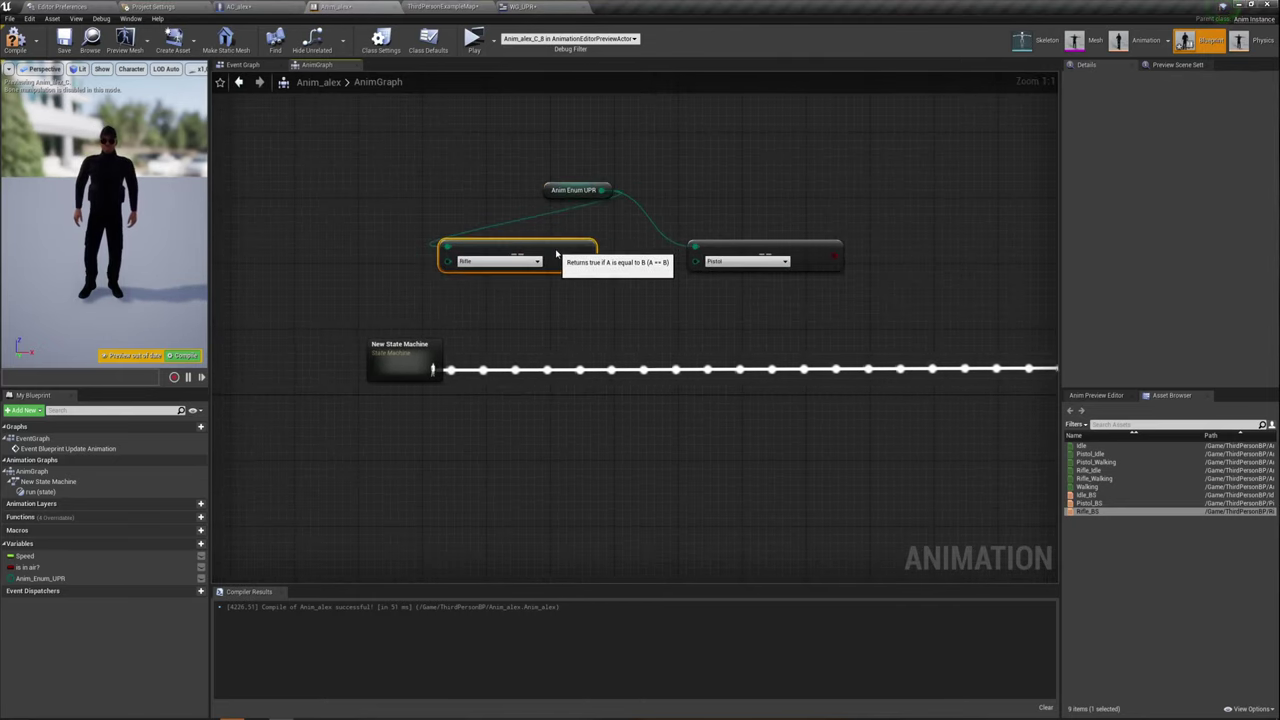
right_drag(873, 277, 698, 256)
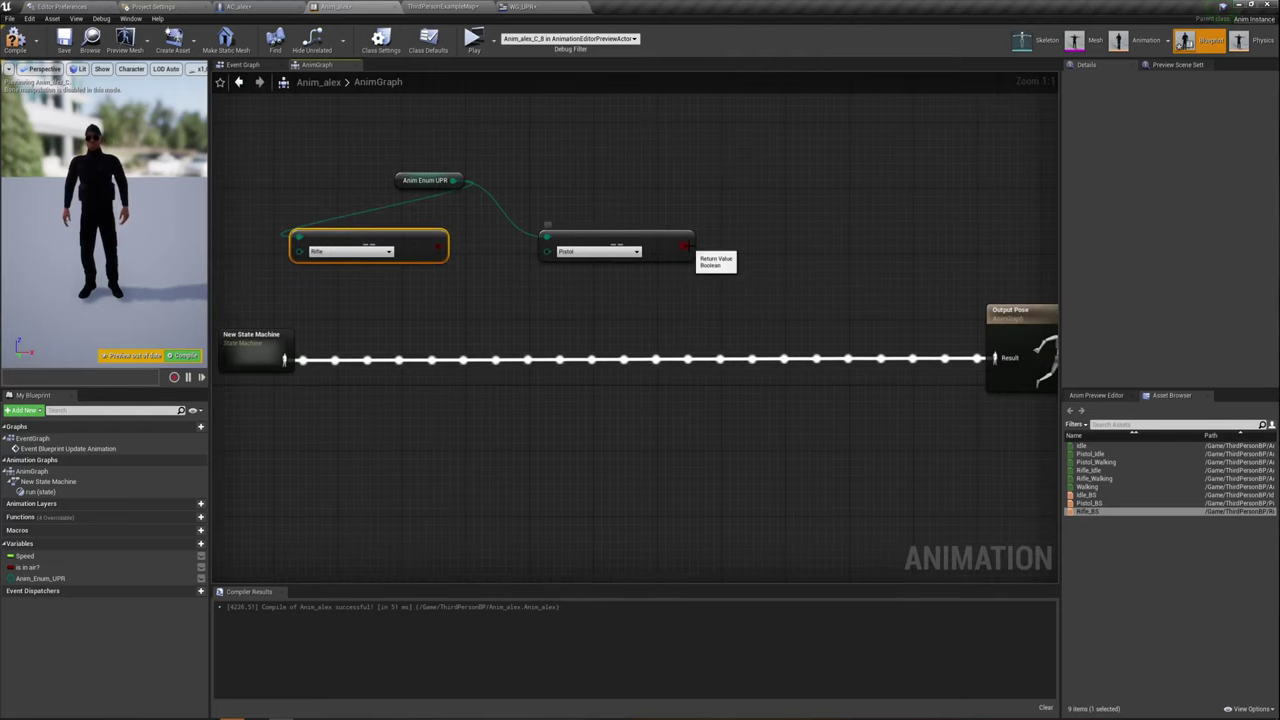
drag(685, 246, 723, 283)
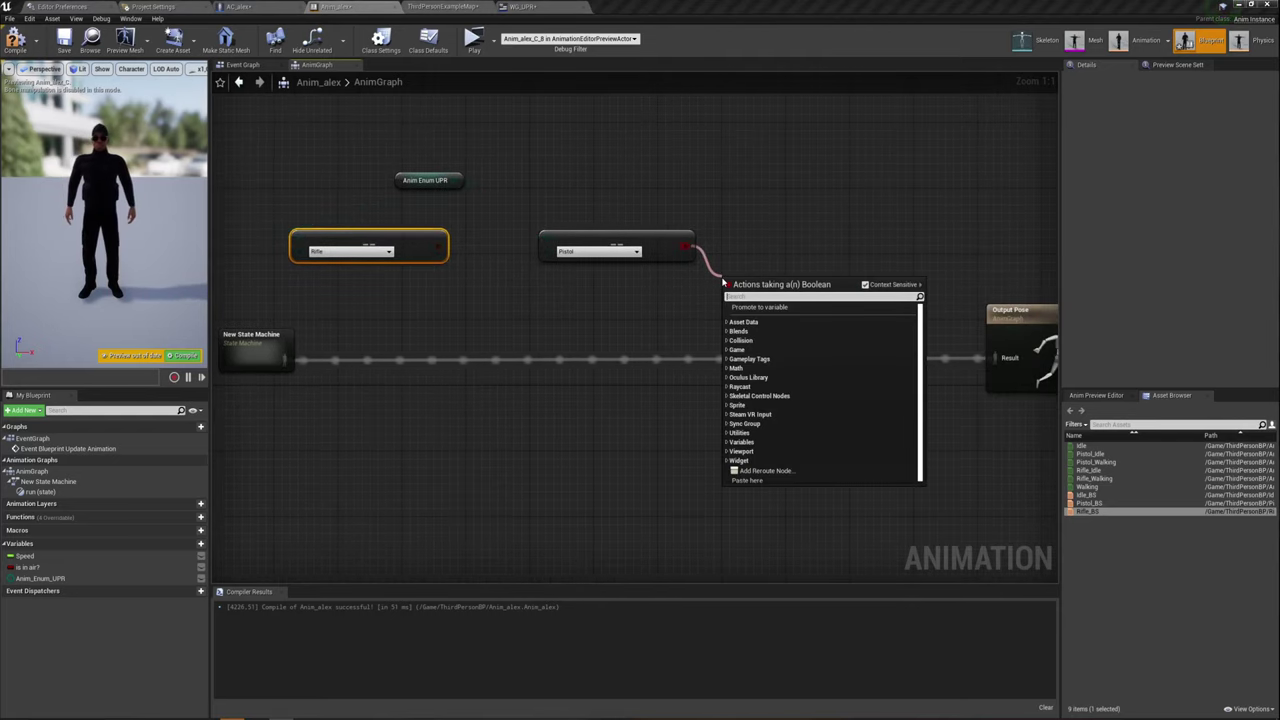
Add a Blend Poses by bool node into Output Pose, its Active Value driven by the Pistol check
text(pos)
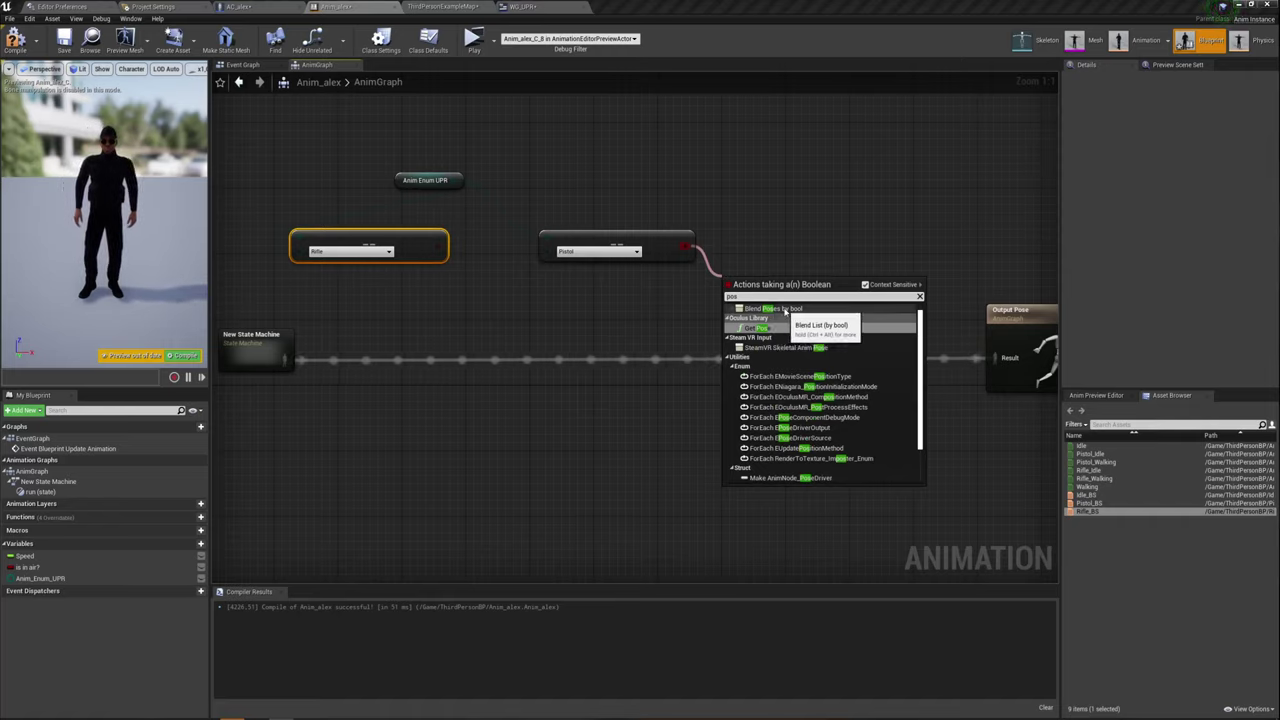
click(787, 311)
drag(780, 292, 741, 318)
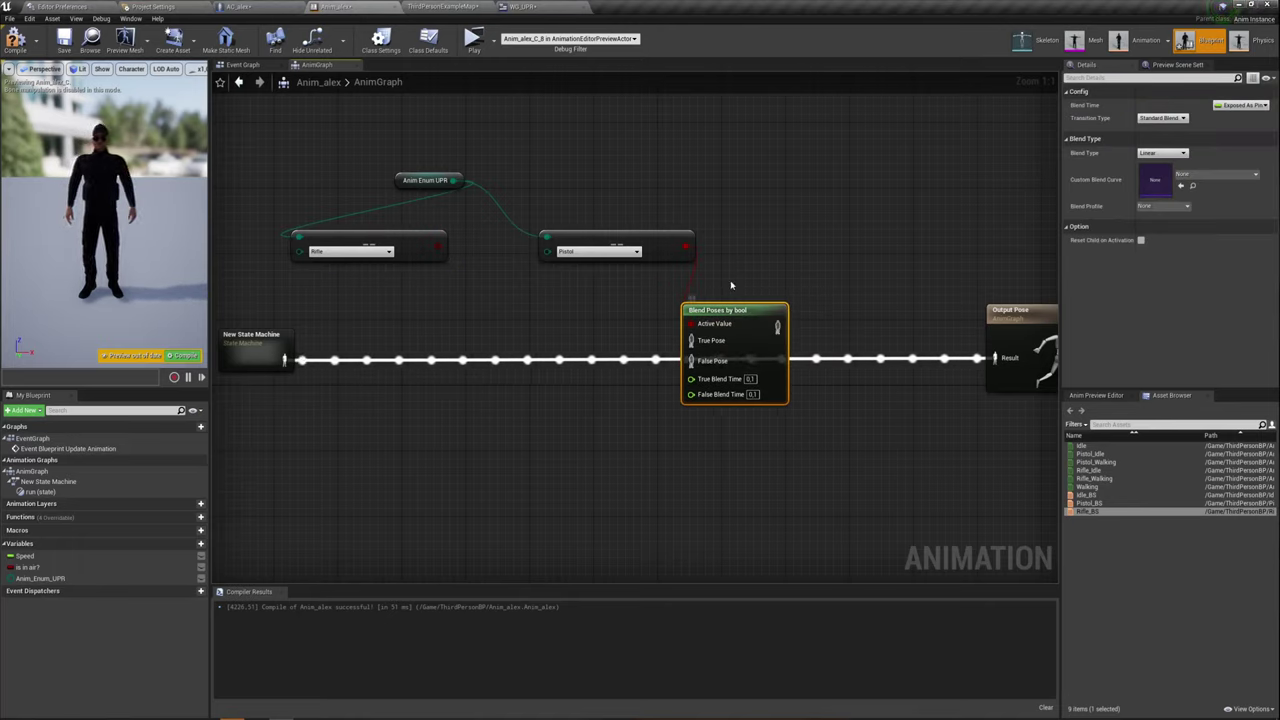
drag(790, 465, 798, 466)
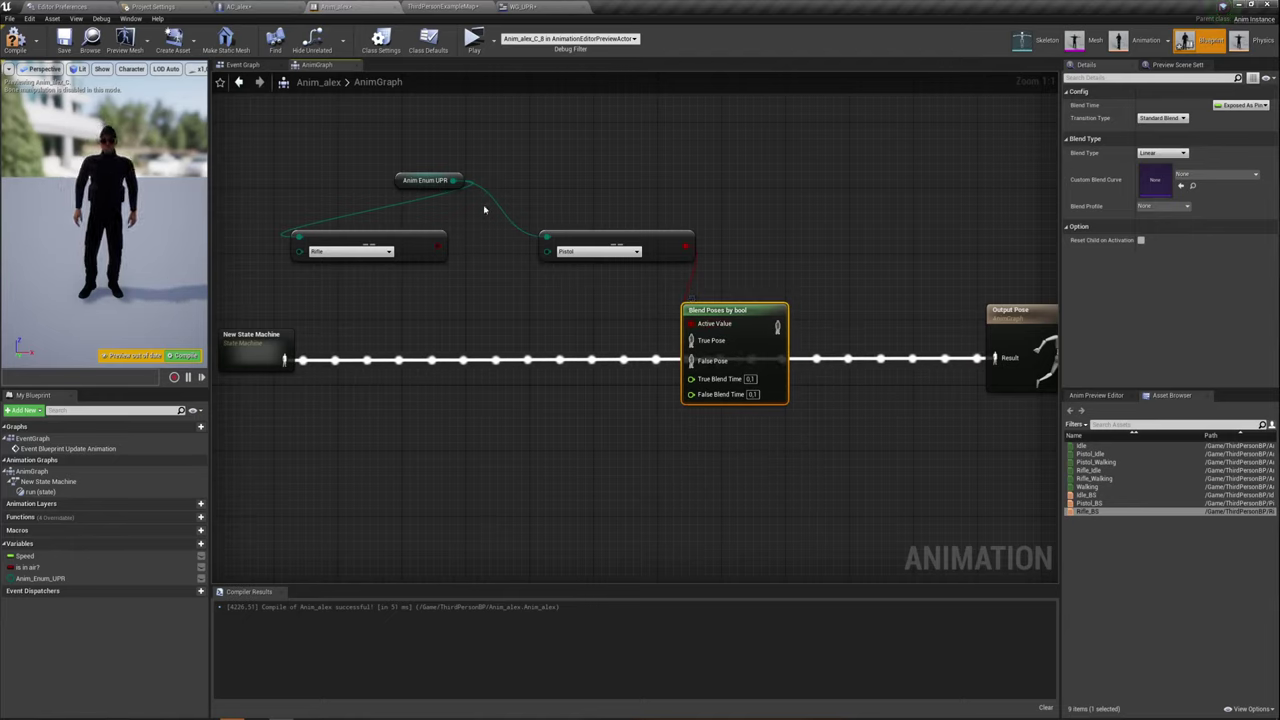
mouse_move(372, 159)
mouse_down()
mouse_move(561, 280)
mouse_move(660, 294)
mouse_up()
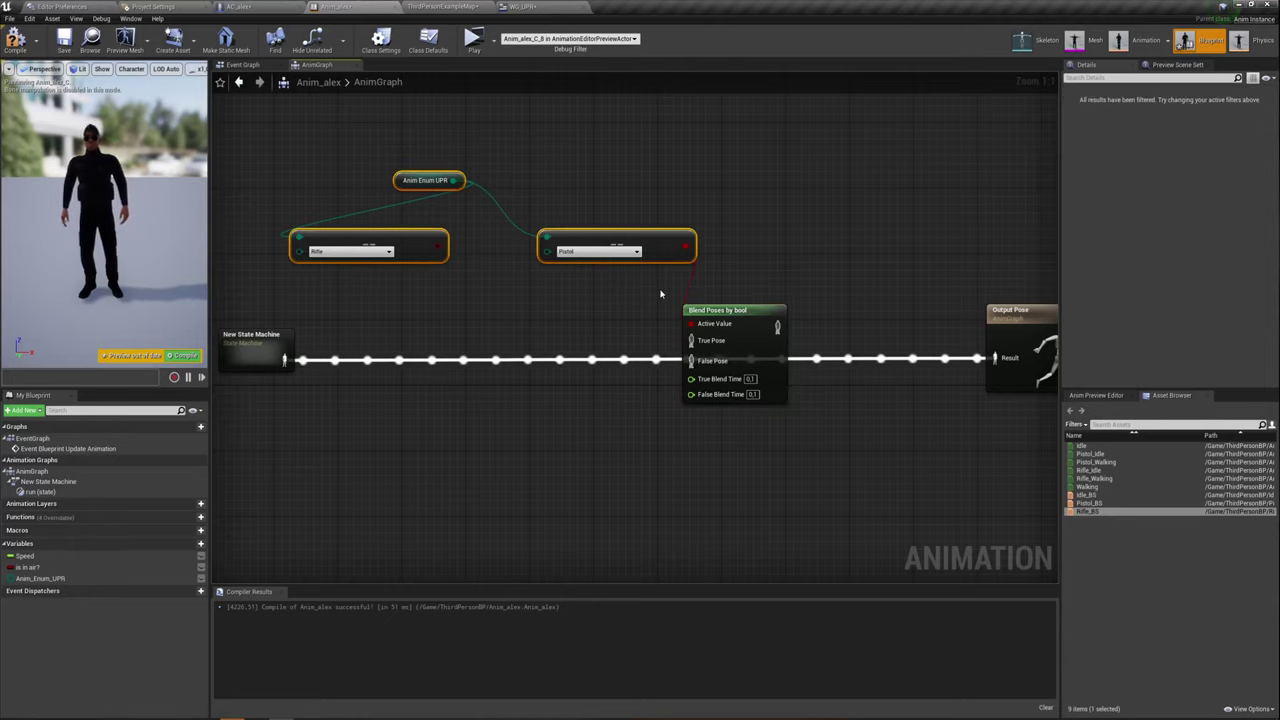
right_drag(644, 319, 646, 300)
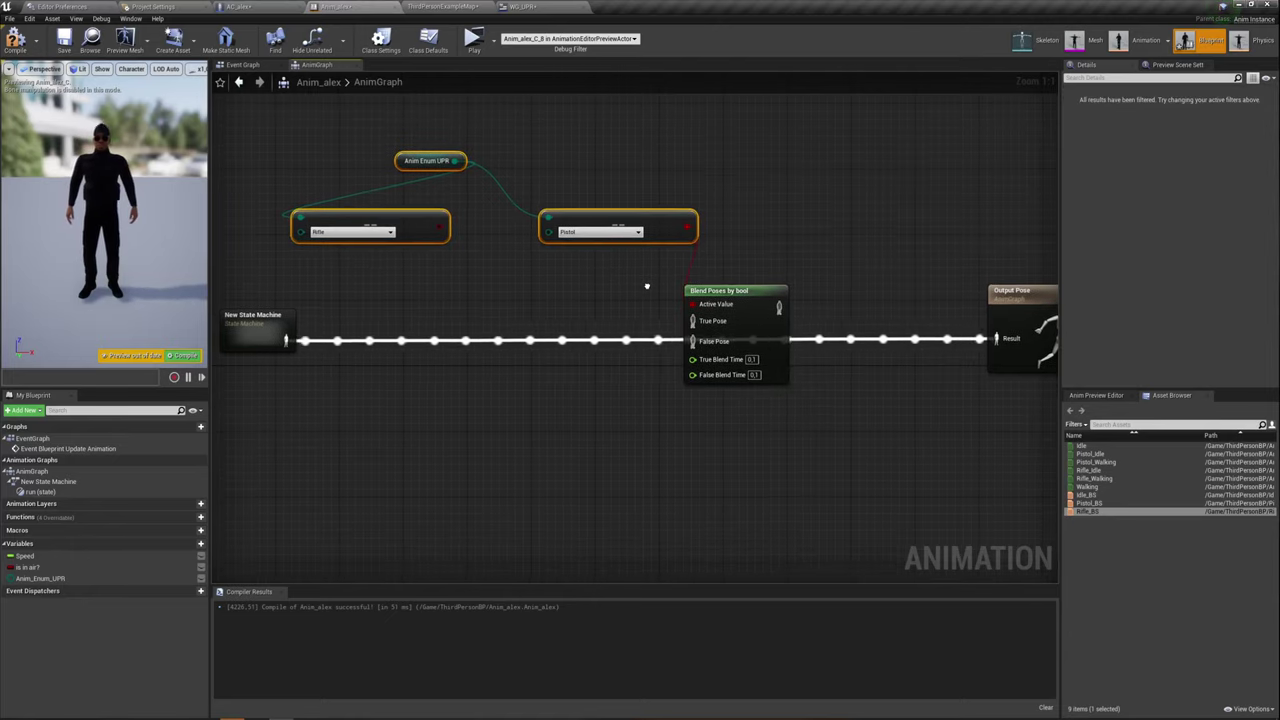
mouse_move(729, 290)
mouse_down()
mouse_move(899, 338)
mouse_move(996, 338)
mouse_up()
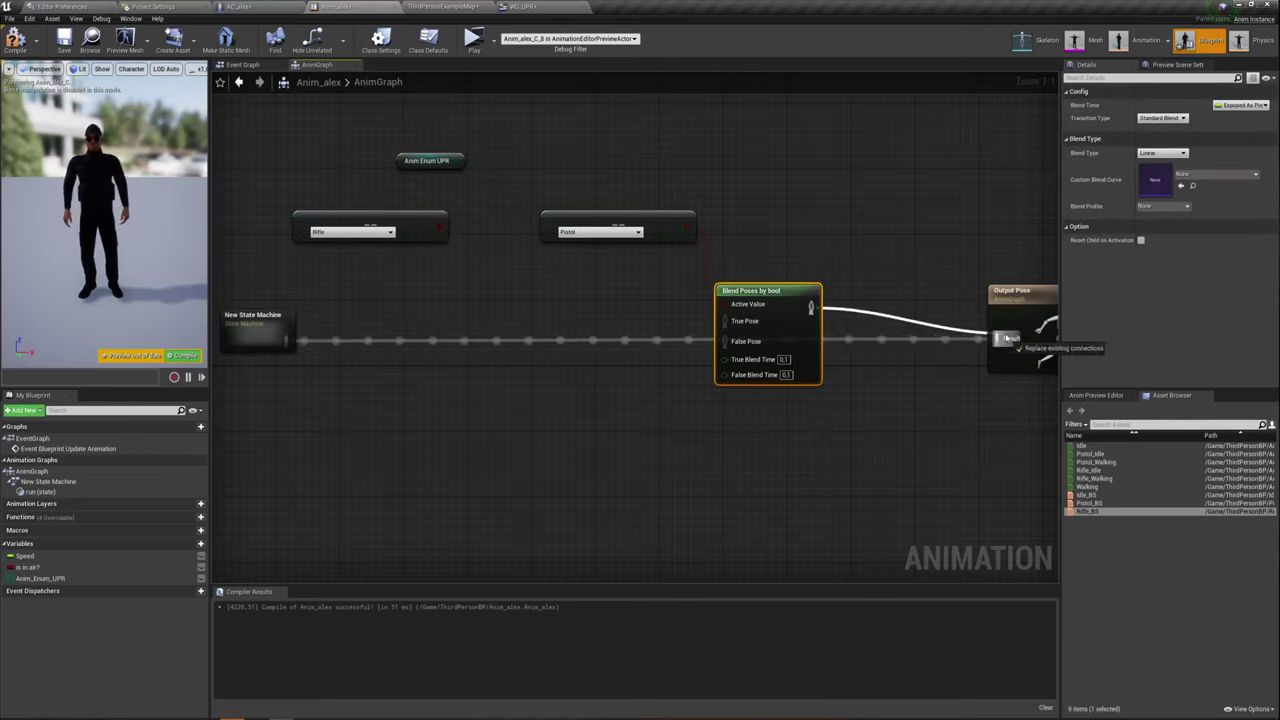
drag(782, 290, 790, 306)
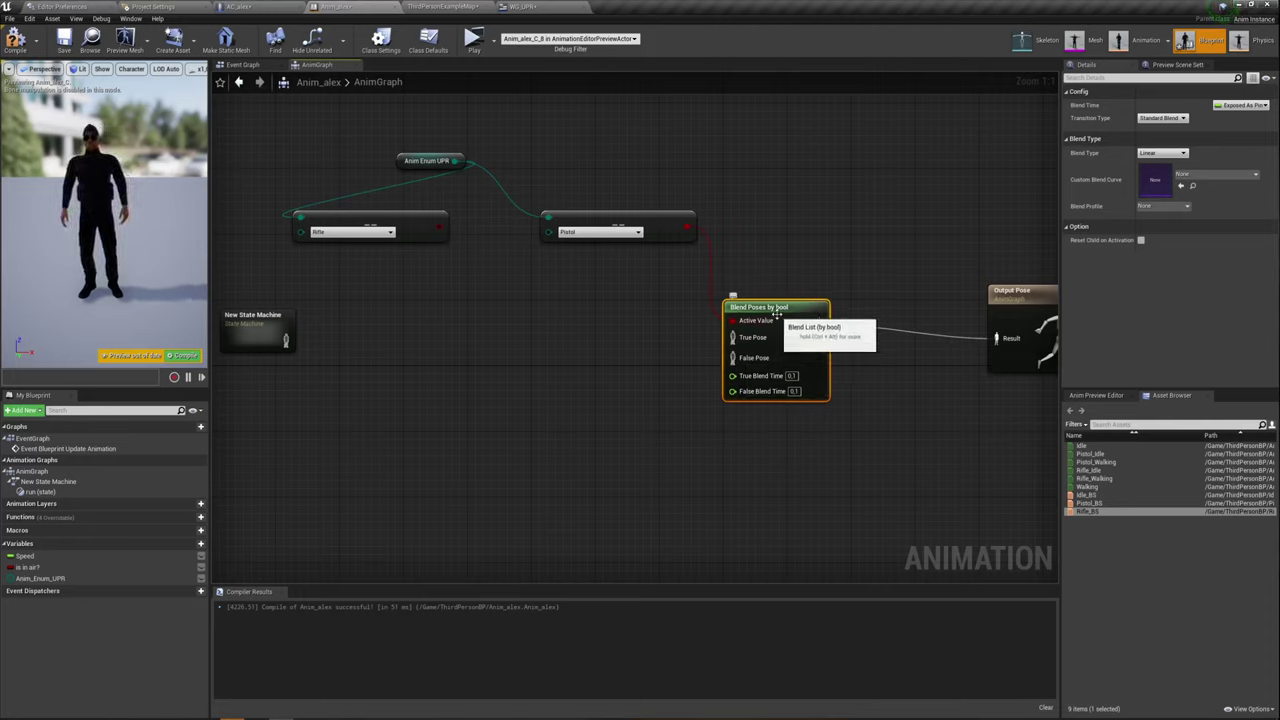
Copy the Blend Poses by bool node, wire it into the first's False Pose, driven by Rifle
key(ctrl+c)
key(ctrl+v)
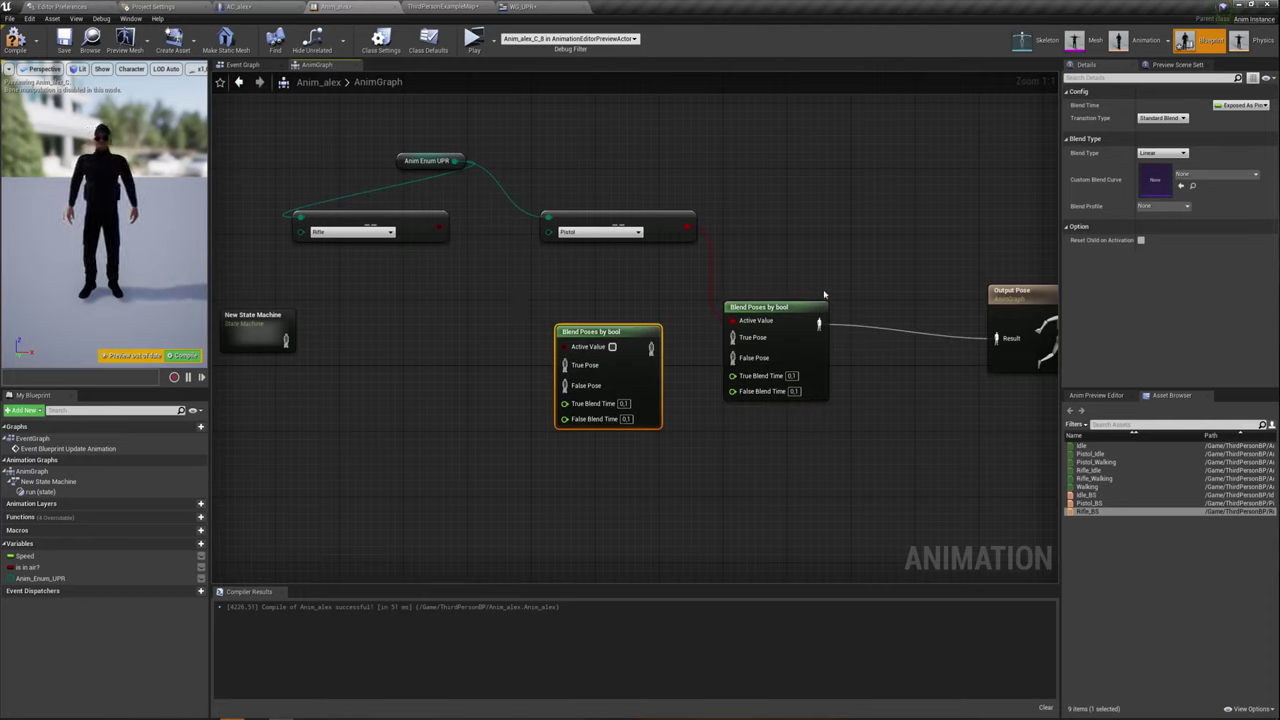
mouse_move(647, 352)
mouse_down()
mouse_move(555, 328)
mouse_move(732, 339)
mouse_up()
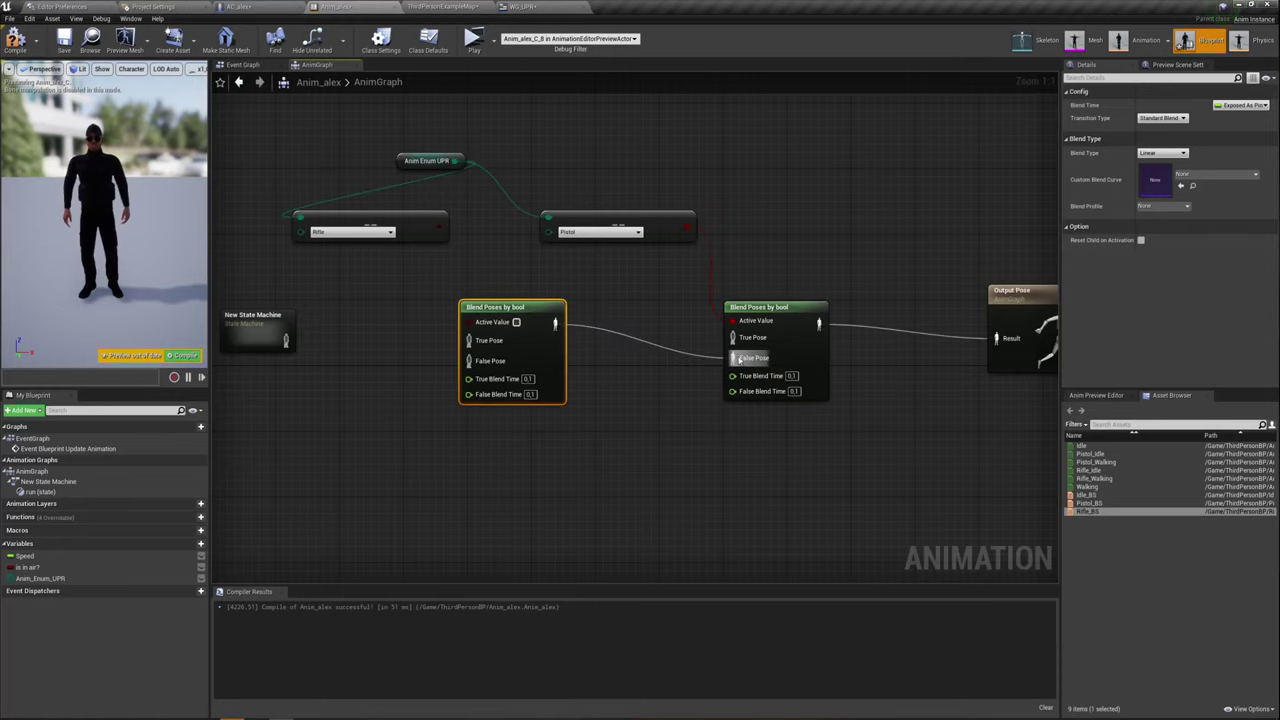
drag(555, 324, 732, 357)
drag(510, 308, 516, 349)
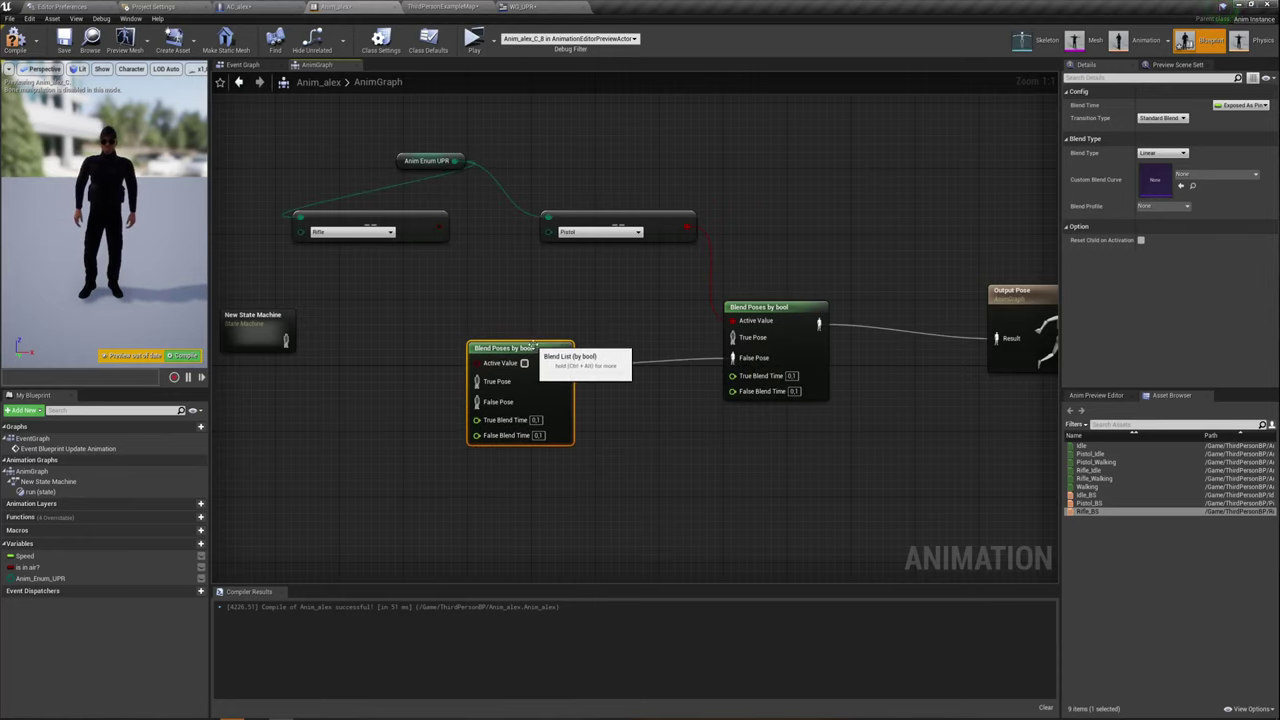
right_drag(680, 433, 769, 423)
drag(567, 353, 530, 215)
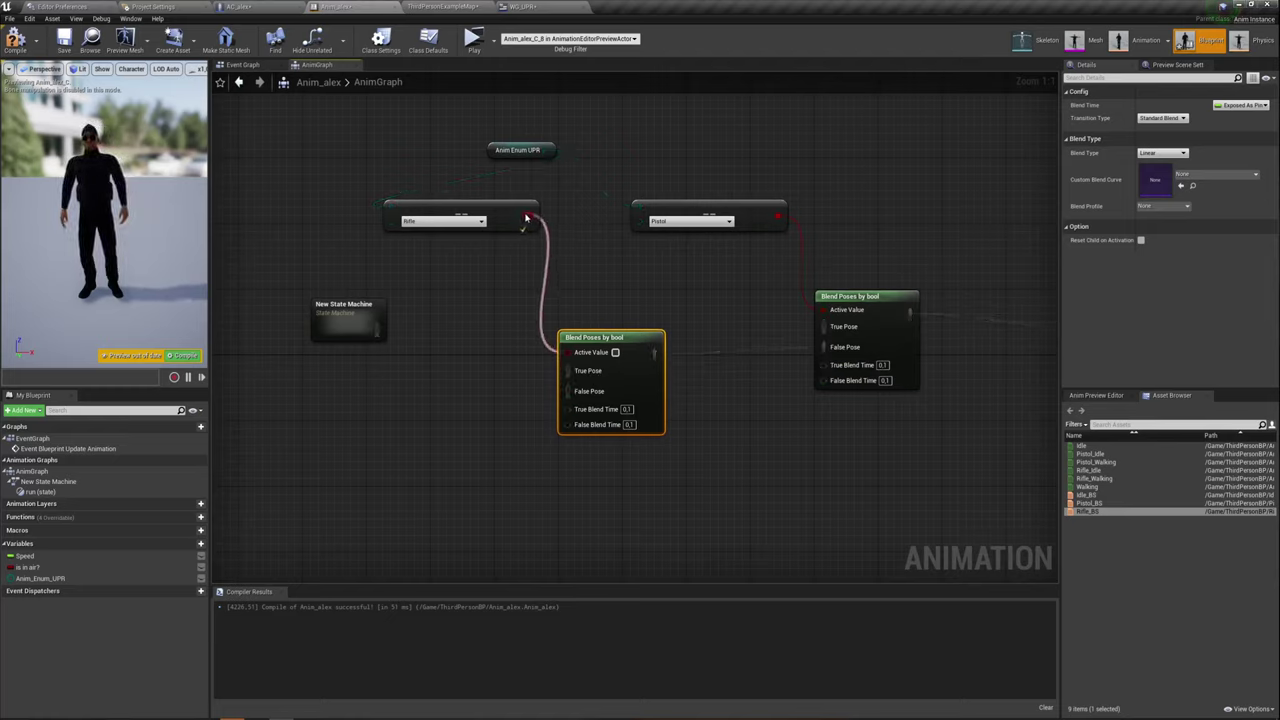
mouse_move(819, 322)
mouse_down()
mouse_move(725, 309)
mouse_move(709, 280)
mouse_up()
click(709, 280)
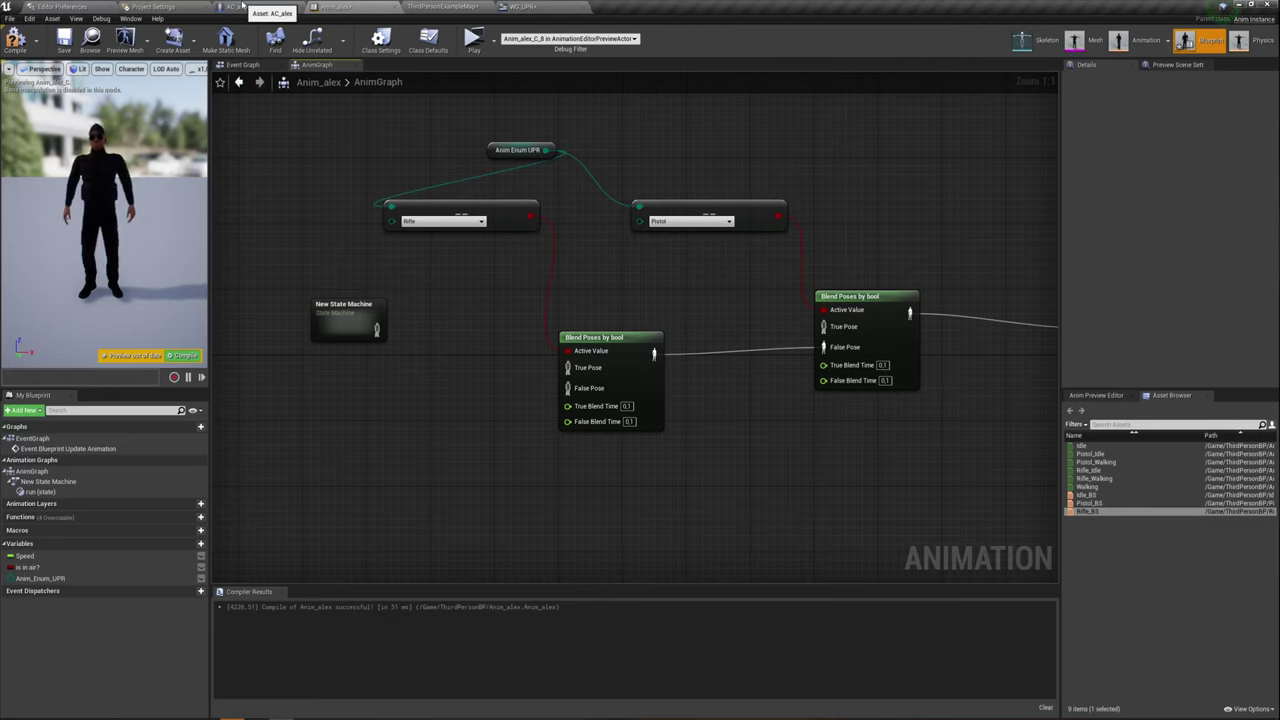
Play-test the level from the level editor, then stop it with Esc
click(445, 6)
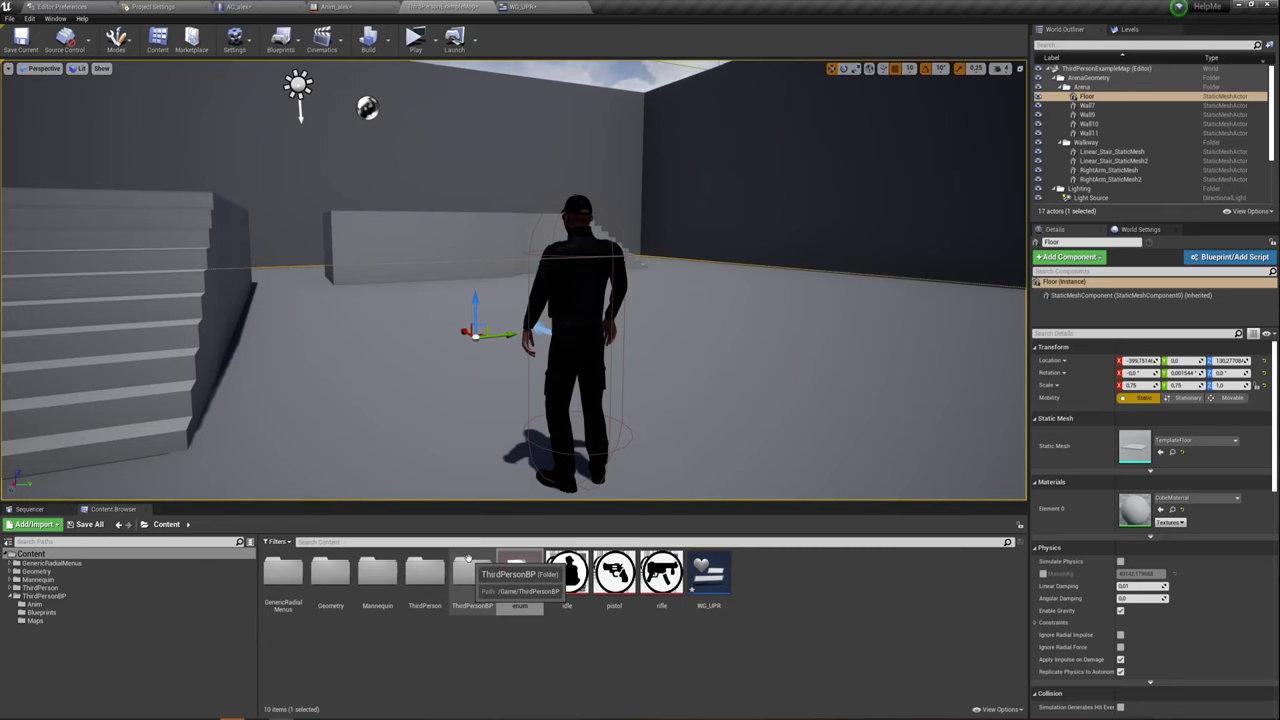
double_click(485, 596)
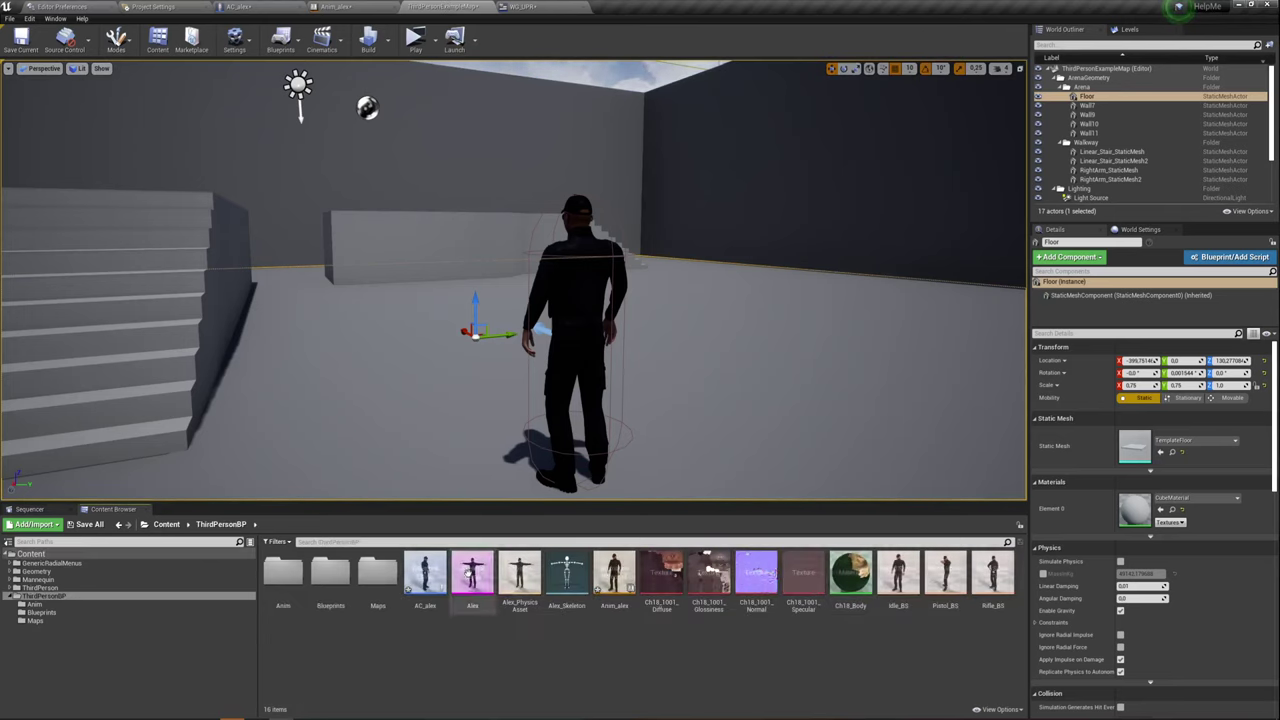
right_click(899, 638)
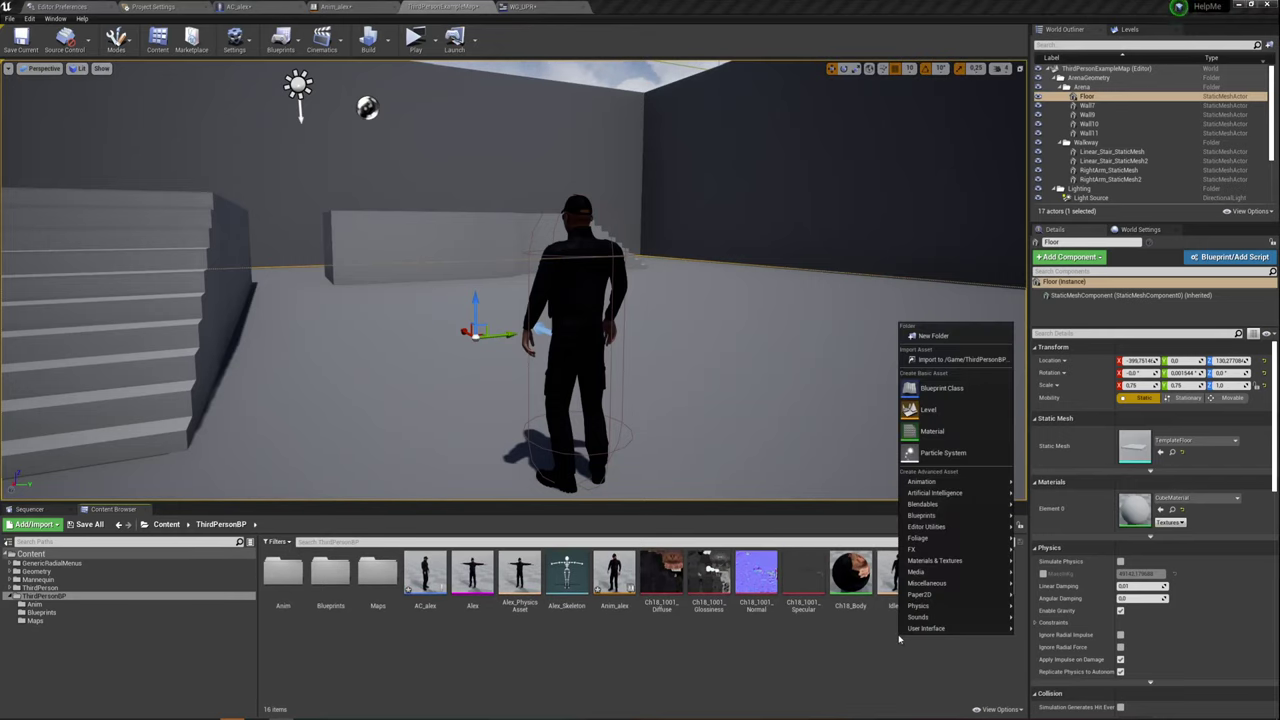
click(634, 316)
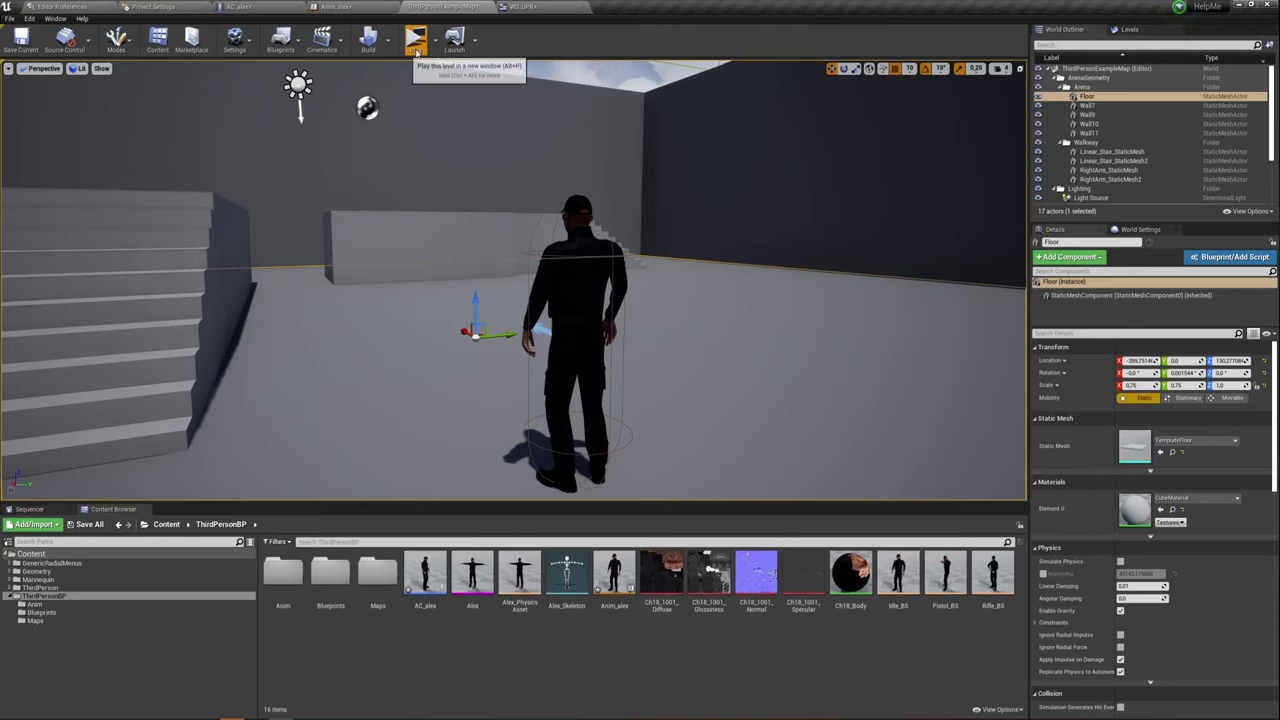
click(414, 38)
click(688, 352)
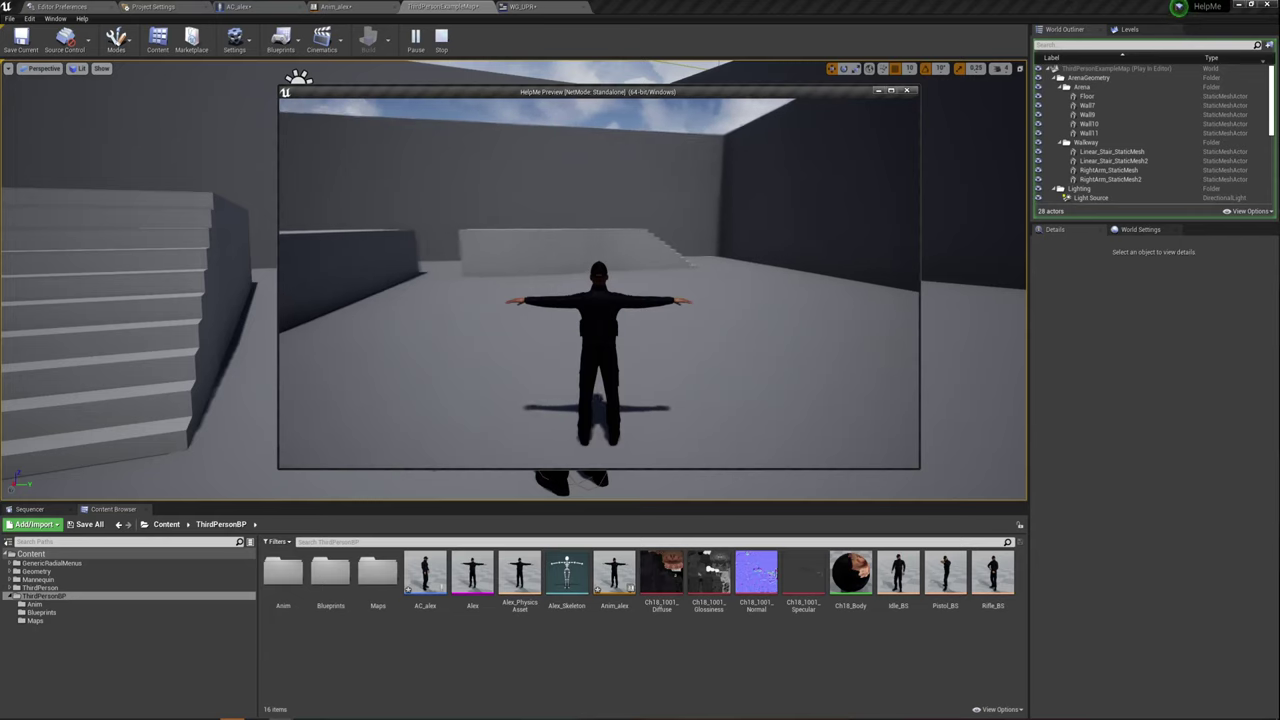
key(Escape)
click(720, 352)
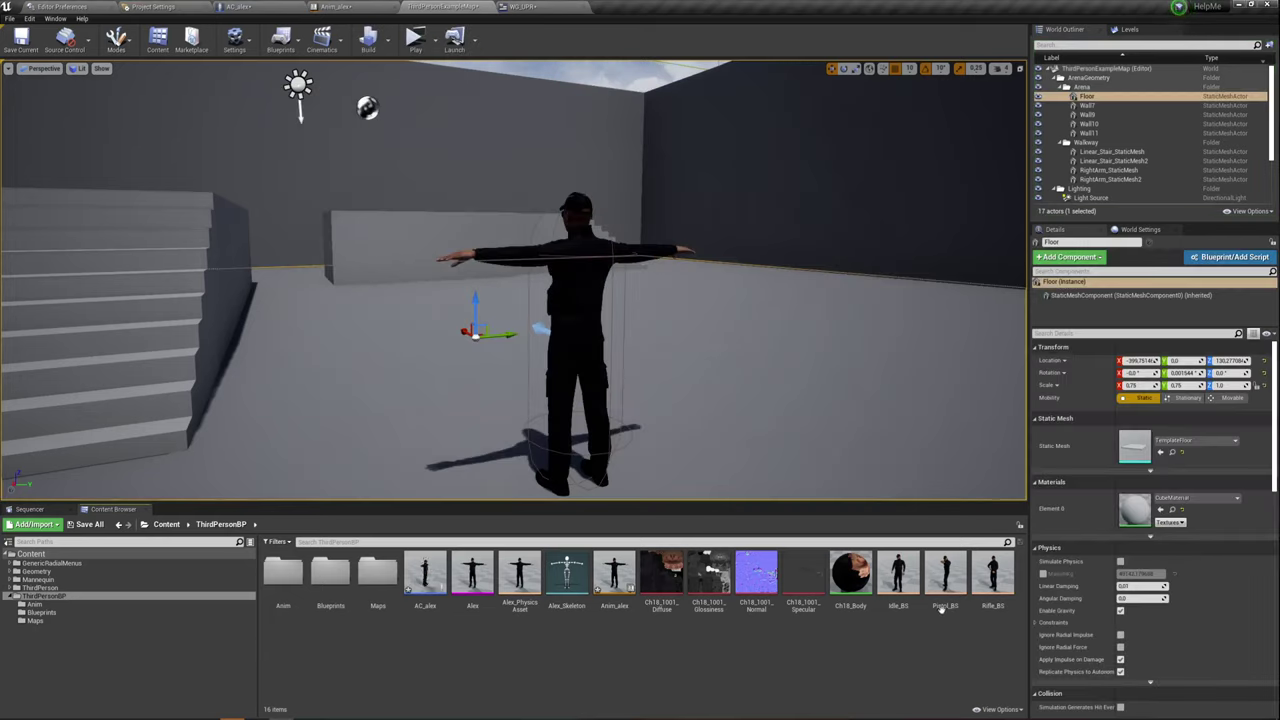
Preview the Idle_BS blend space at speeds from 0 up to around 200
double_click(898, 575)
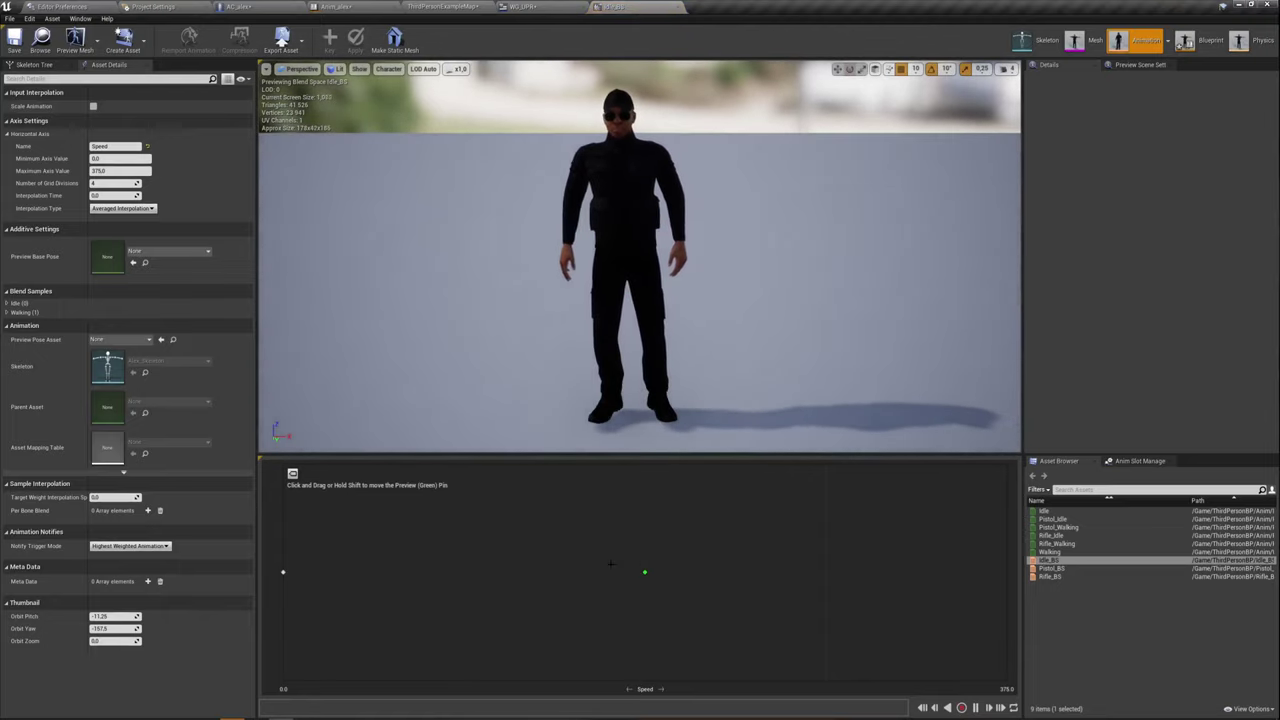
mouse_move(610, 564)
mouse_down()
mouse_move(217, 544)
mouse_move(878, 549)
mouse_up()
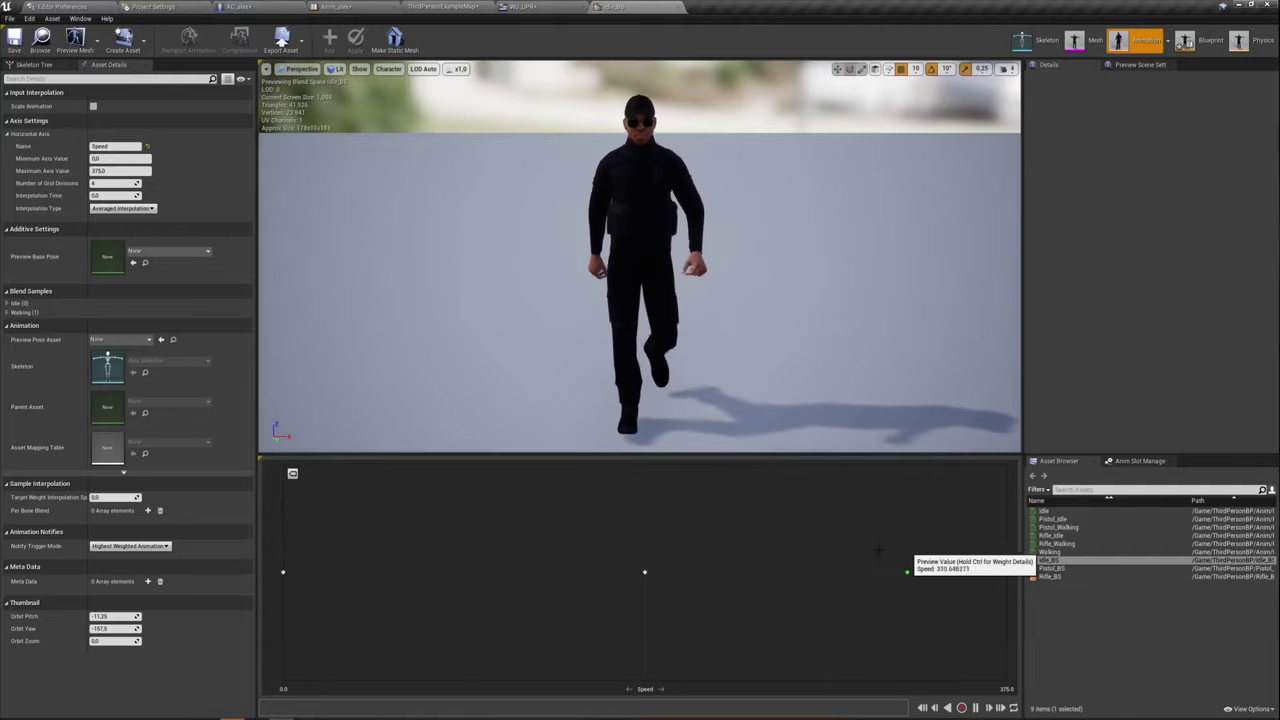
mouse_move(878, 549)
mouse_down()
mouse_move(940, 549)
mouse_move(669, 571)
mouse_up()
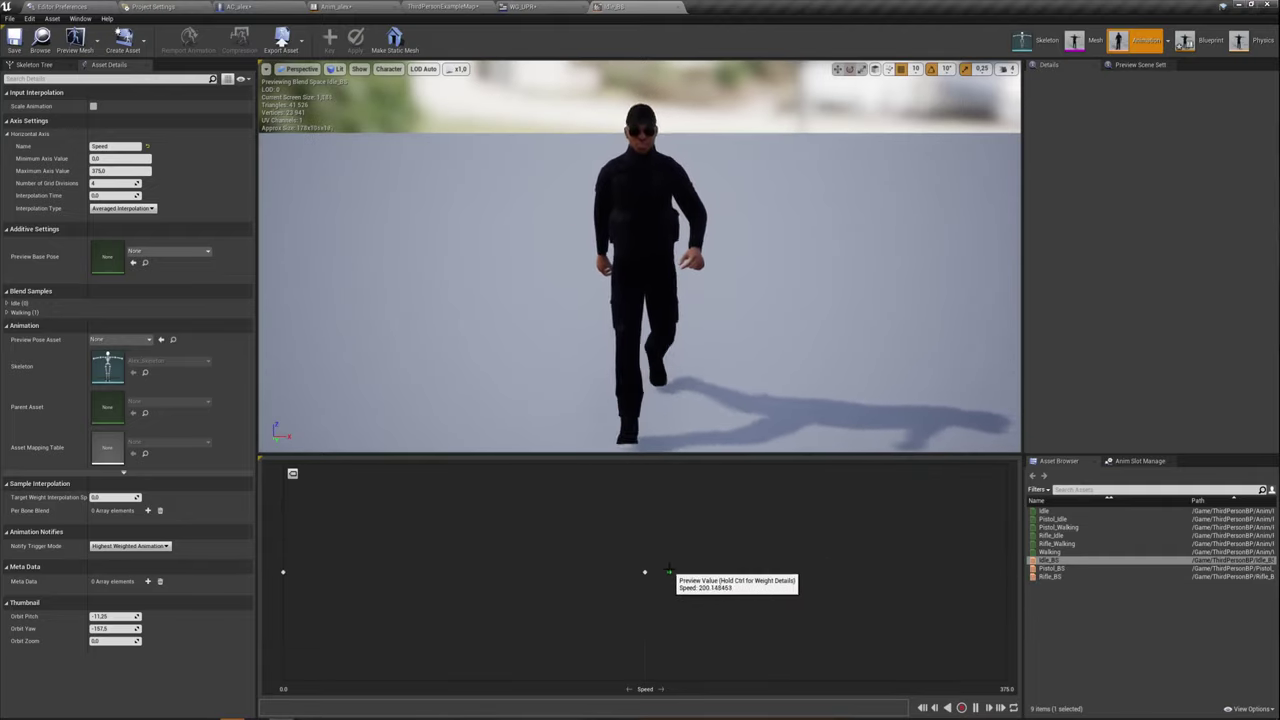
mouse_move(669, 571)
mouse_down()
mouse_move(665, 518)
mouse_move(686, 520)
mouse_move(653, 560)
mouse_up()
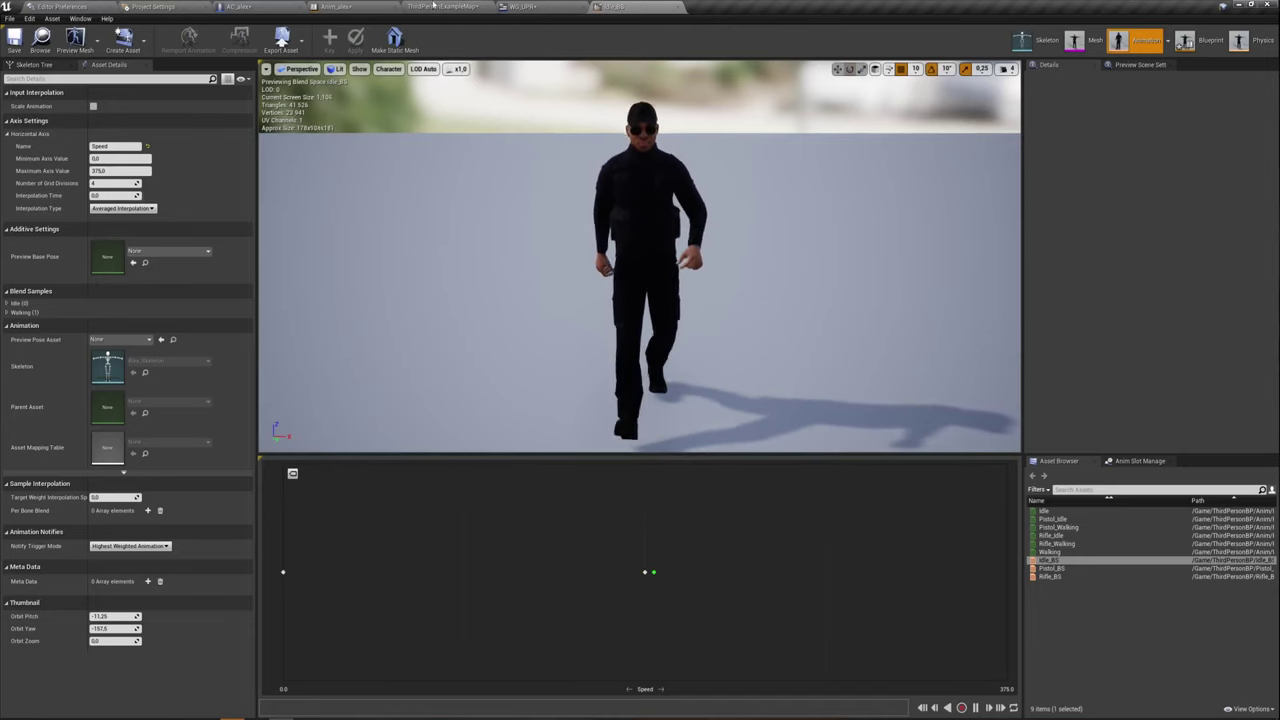
Close Idle_BS, glance over AC_alex's weapon events, and return to ThirdPersonExampleMap
click(673, 7)
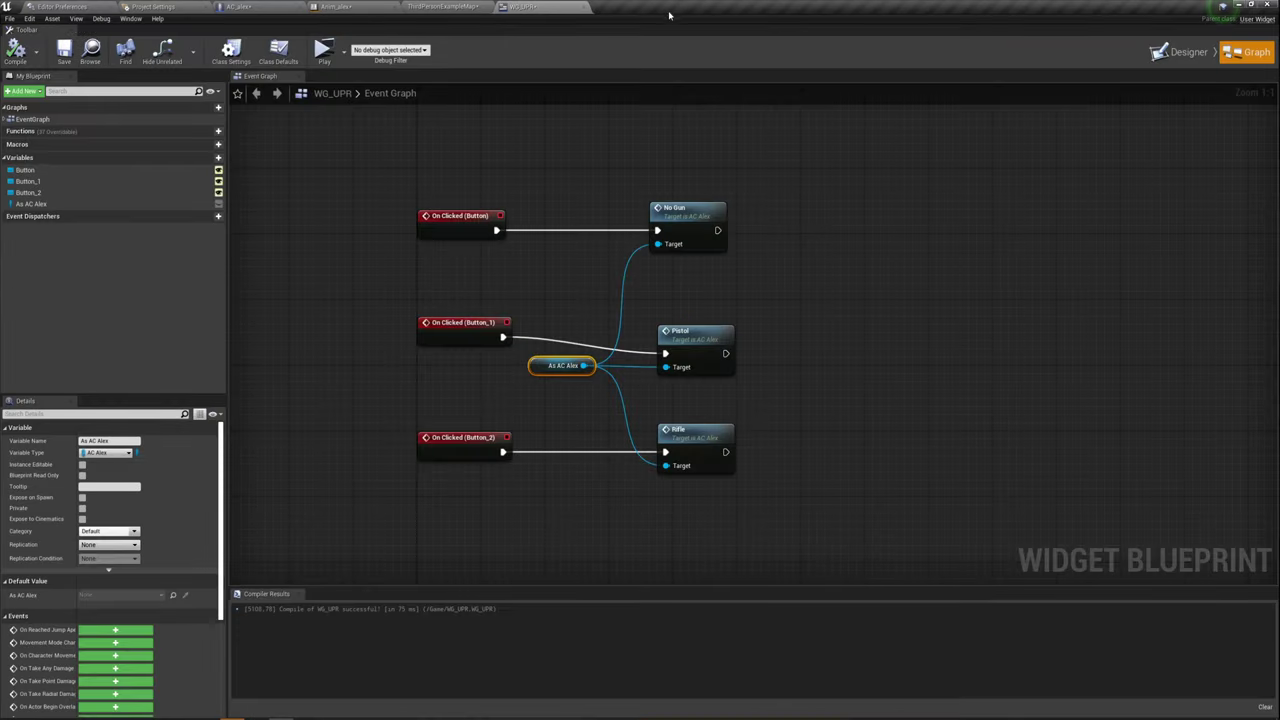
click(238, 7)
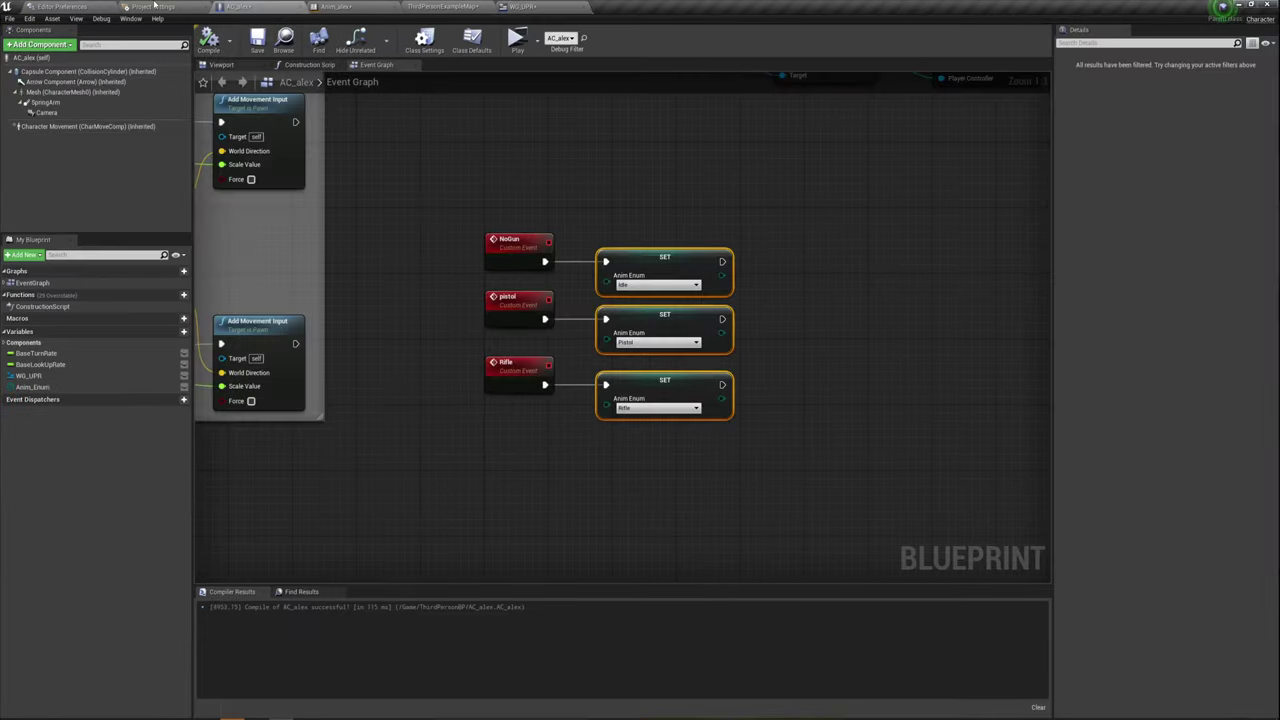
click(422, 6)
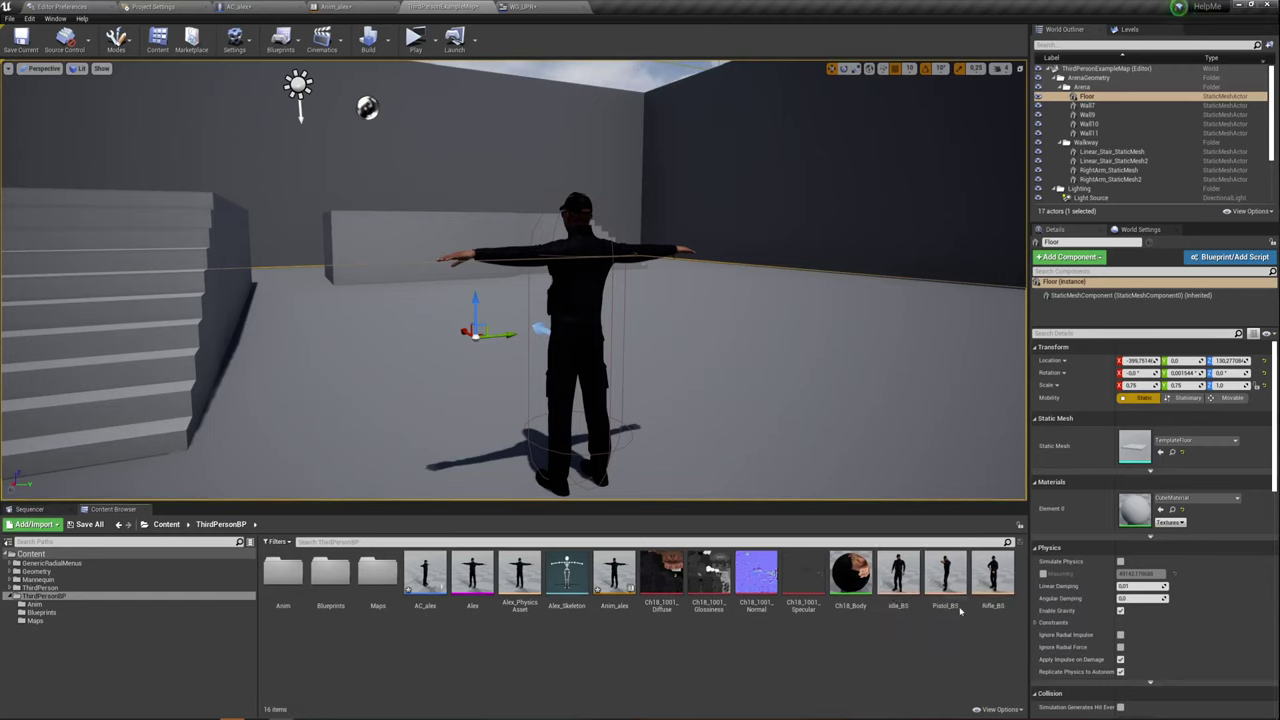
Open the Anim folder and inspect the Idle and Walking animations
click(993, 568)
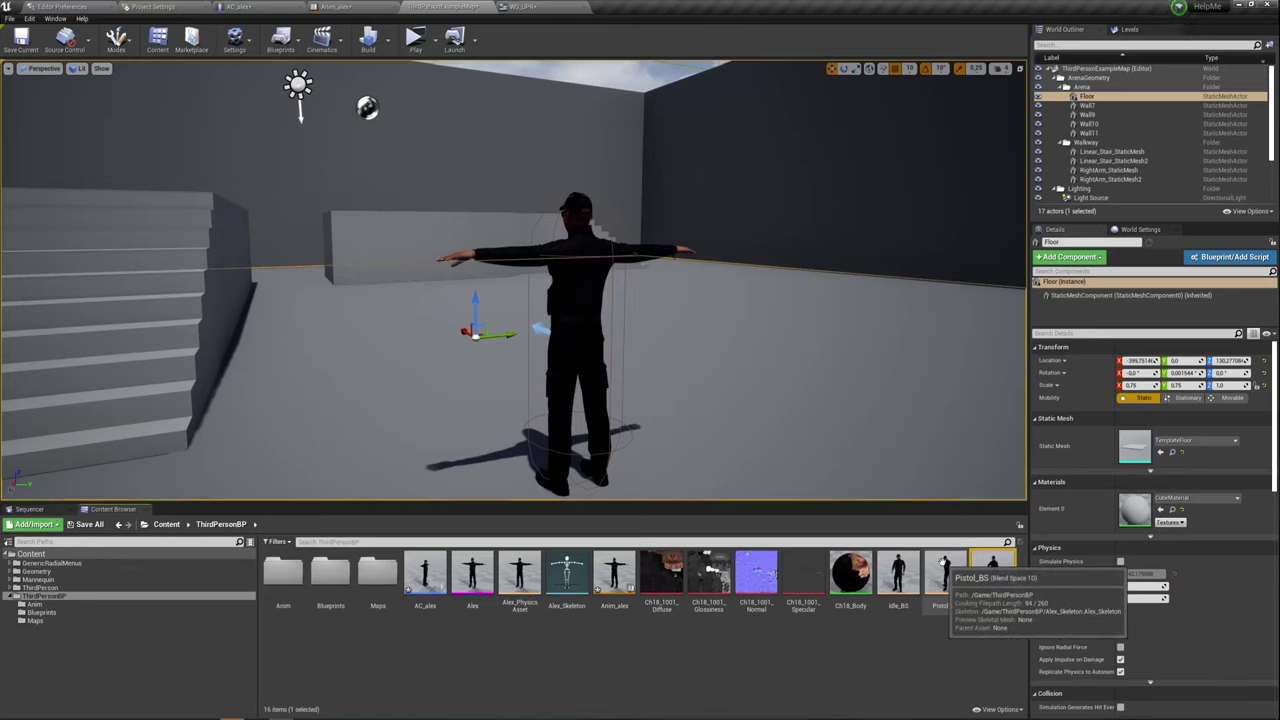
double_click(283, 575)
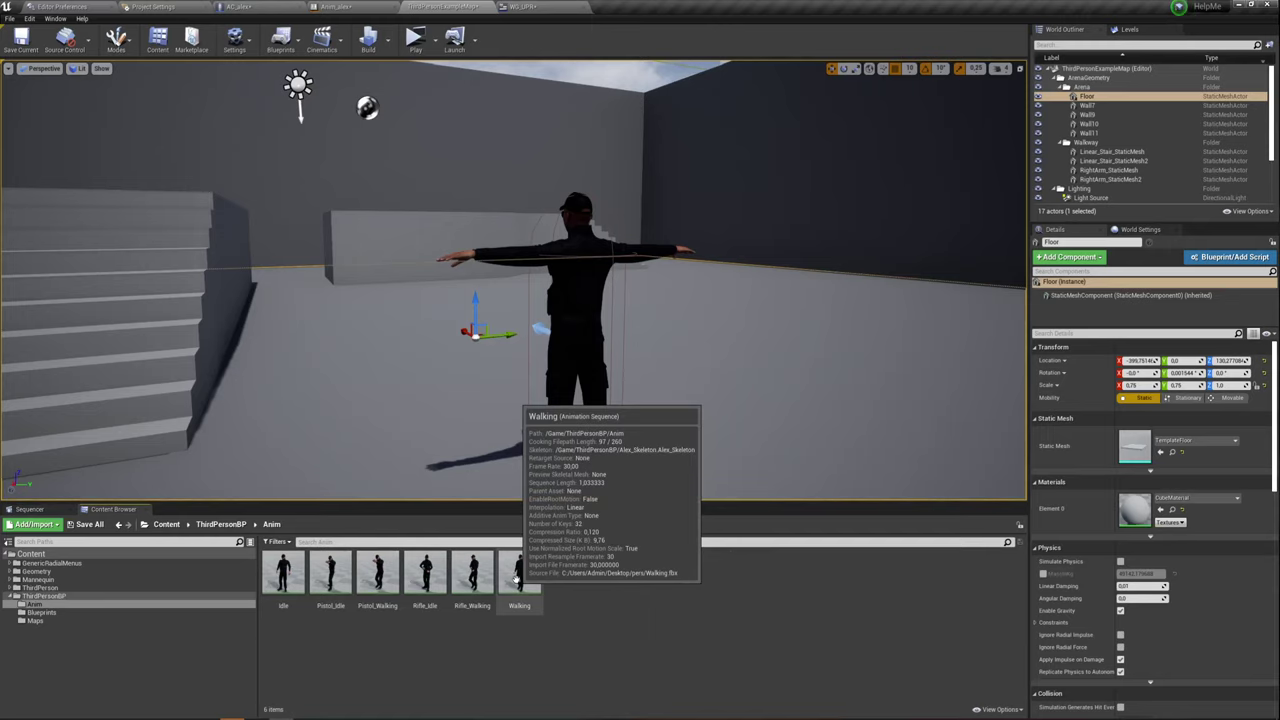
click(288, 574)
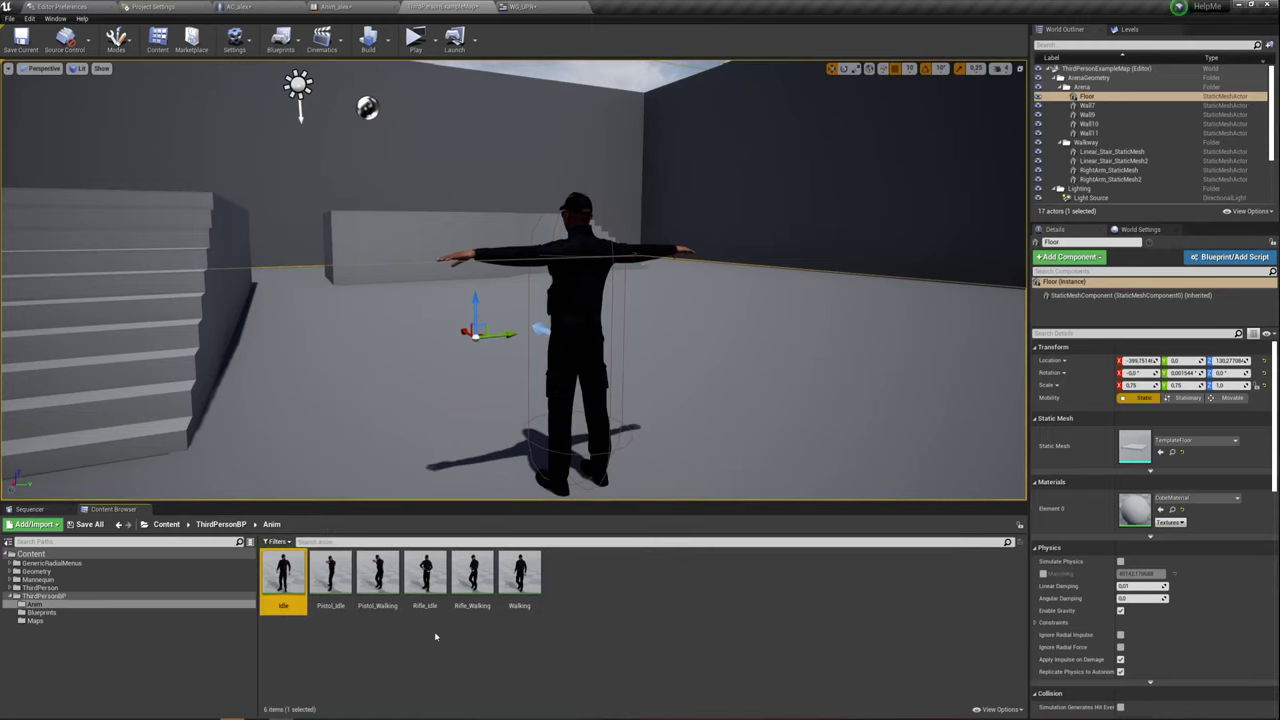
click(530, 578)
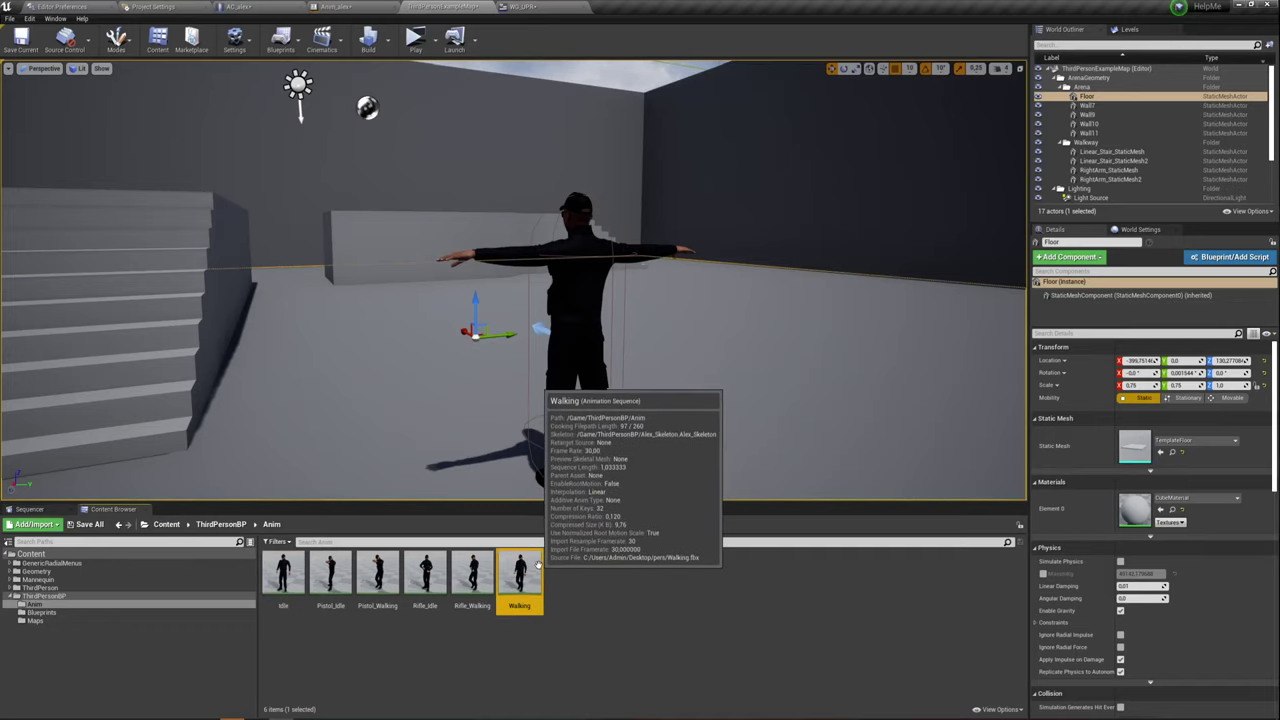
click(395, 640)
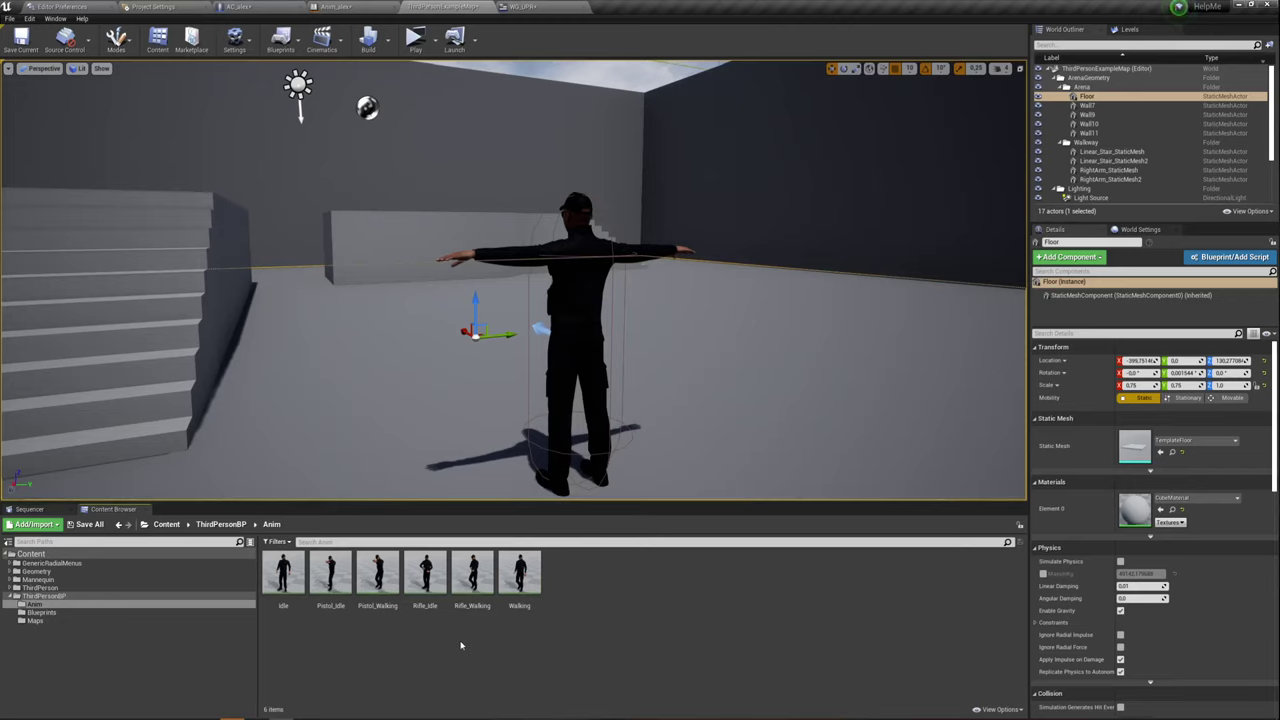
Inspect the Pistol_Idle, Pistol_Walking, Rifle_Idle and Rifle_Walking animations, then bring up WG_UPR
click(331, 575)
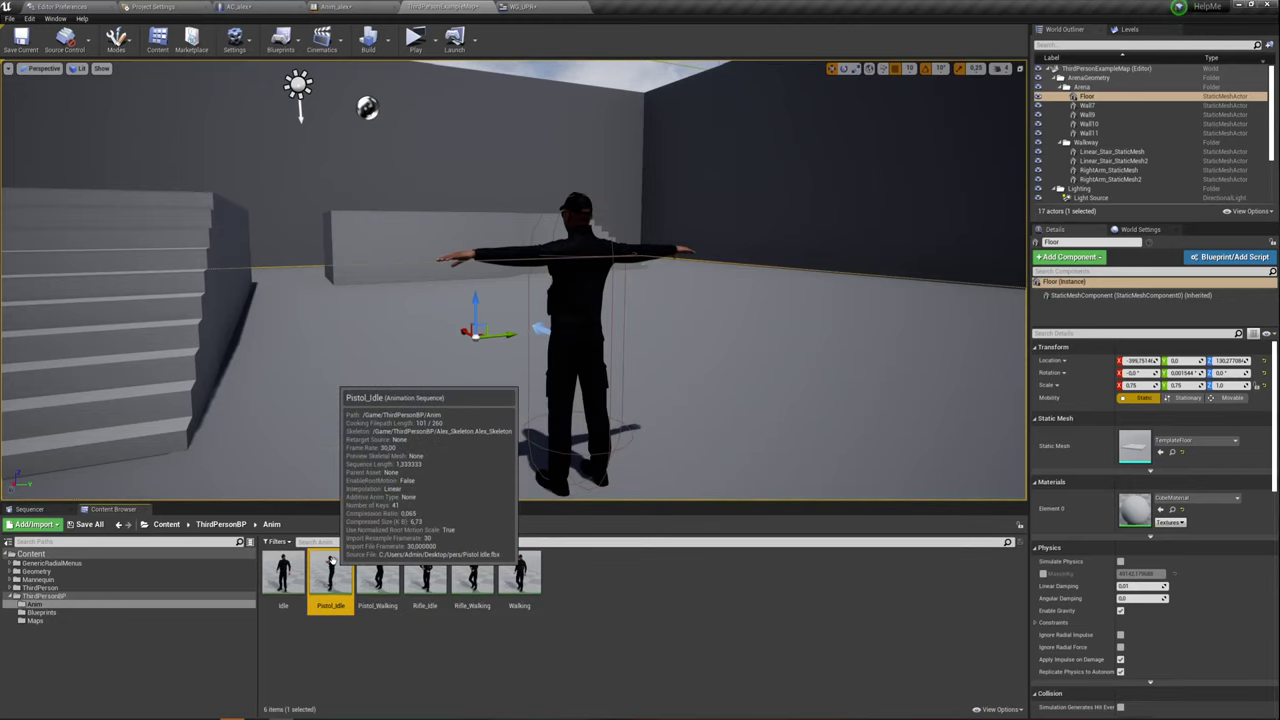
click(378, 565)
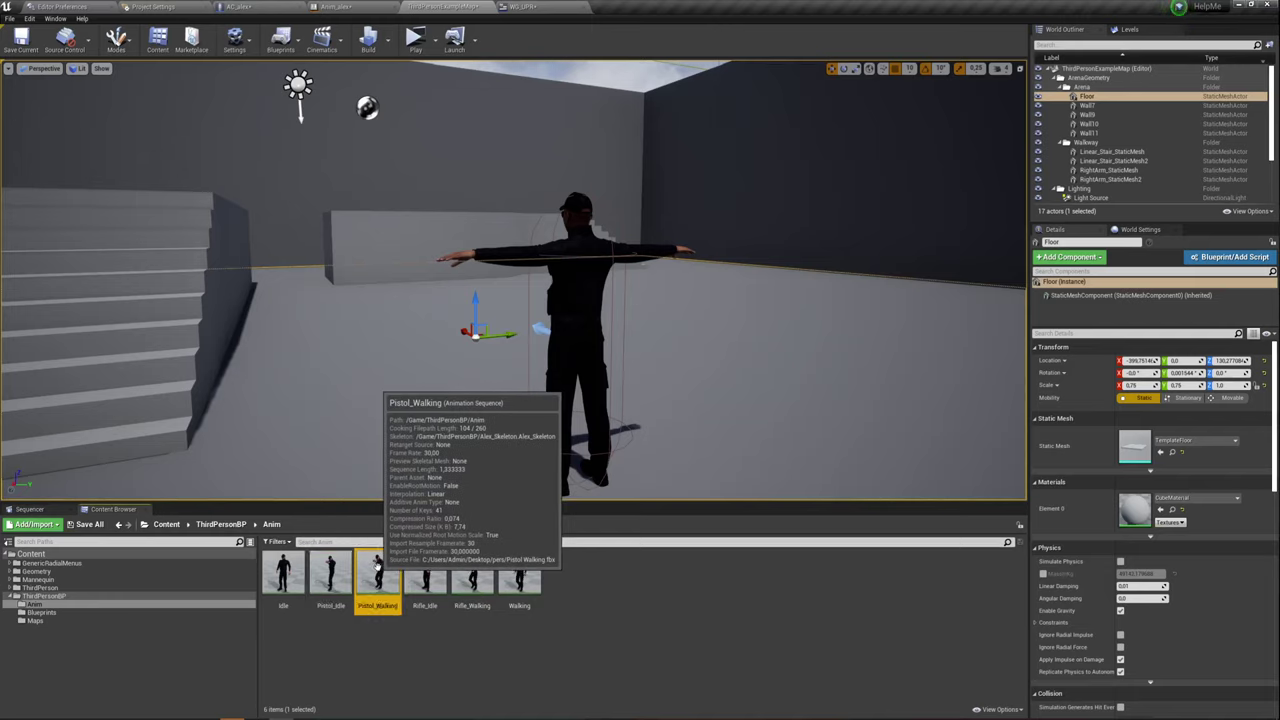
click(438, 572)
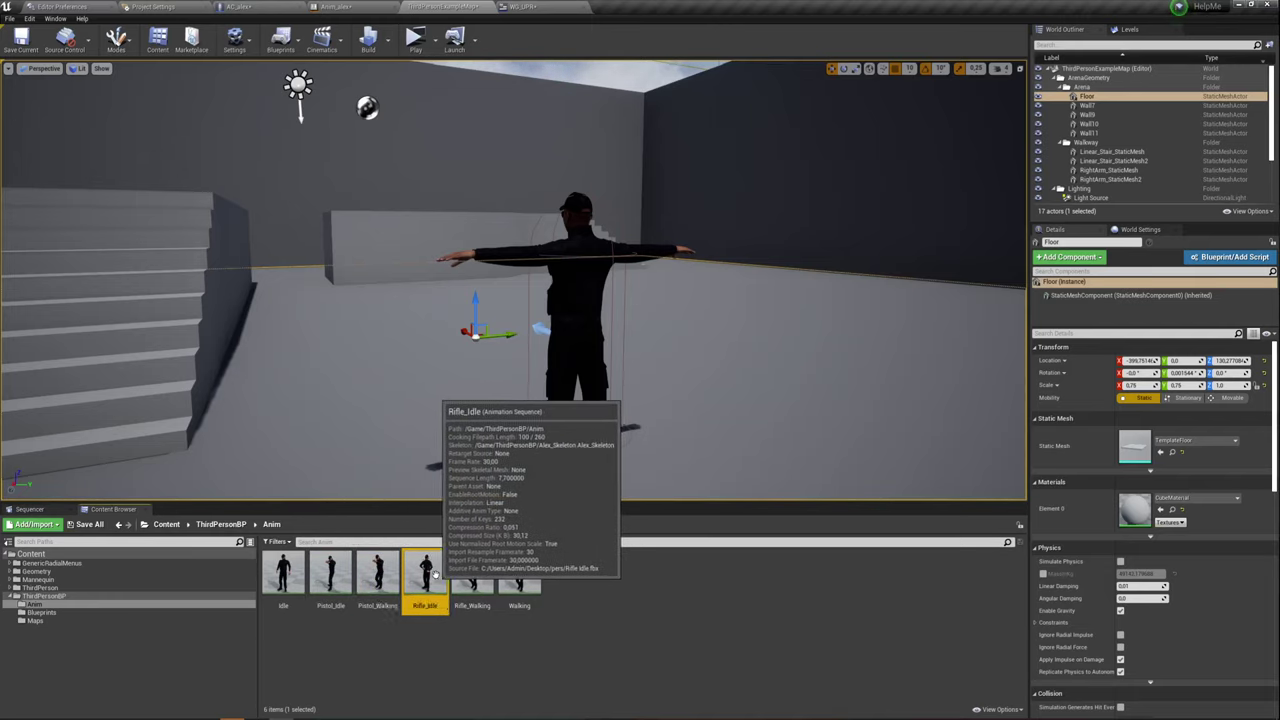
click(478, 571)
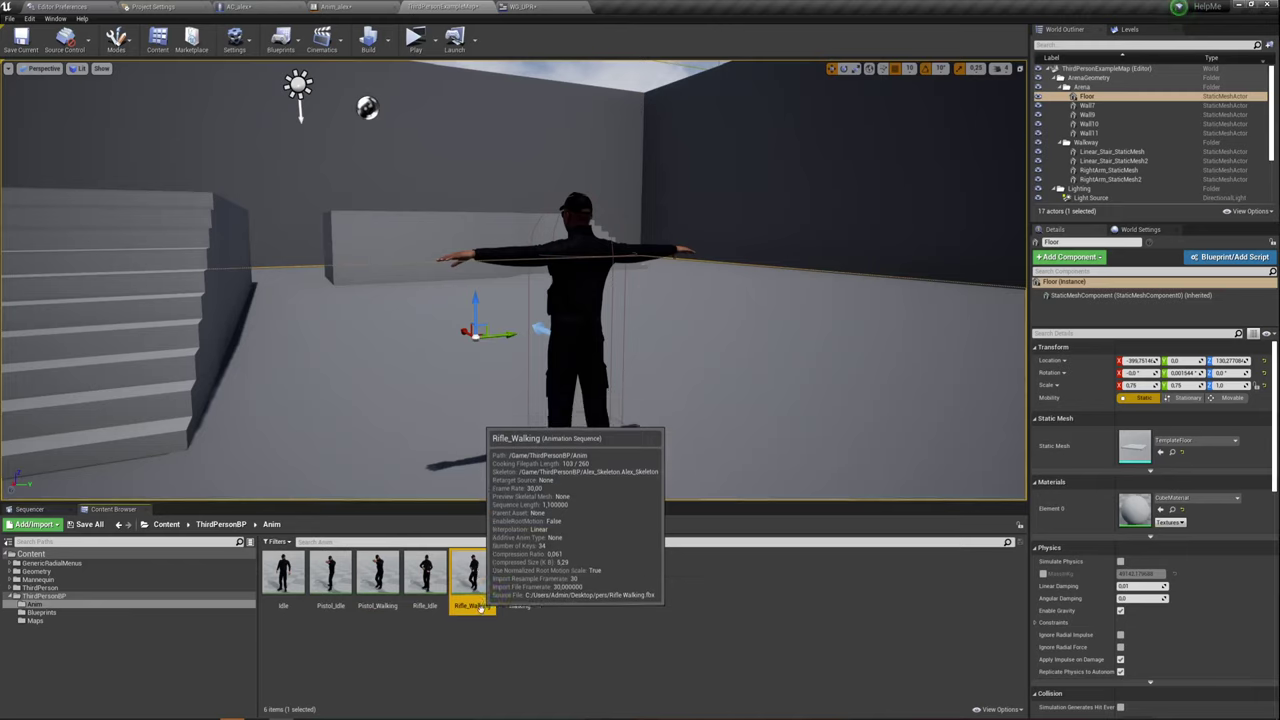
click(566, 613)
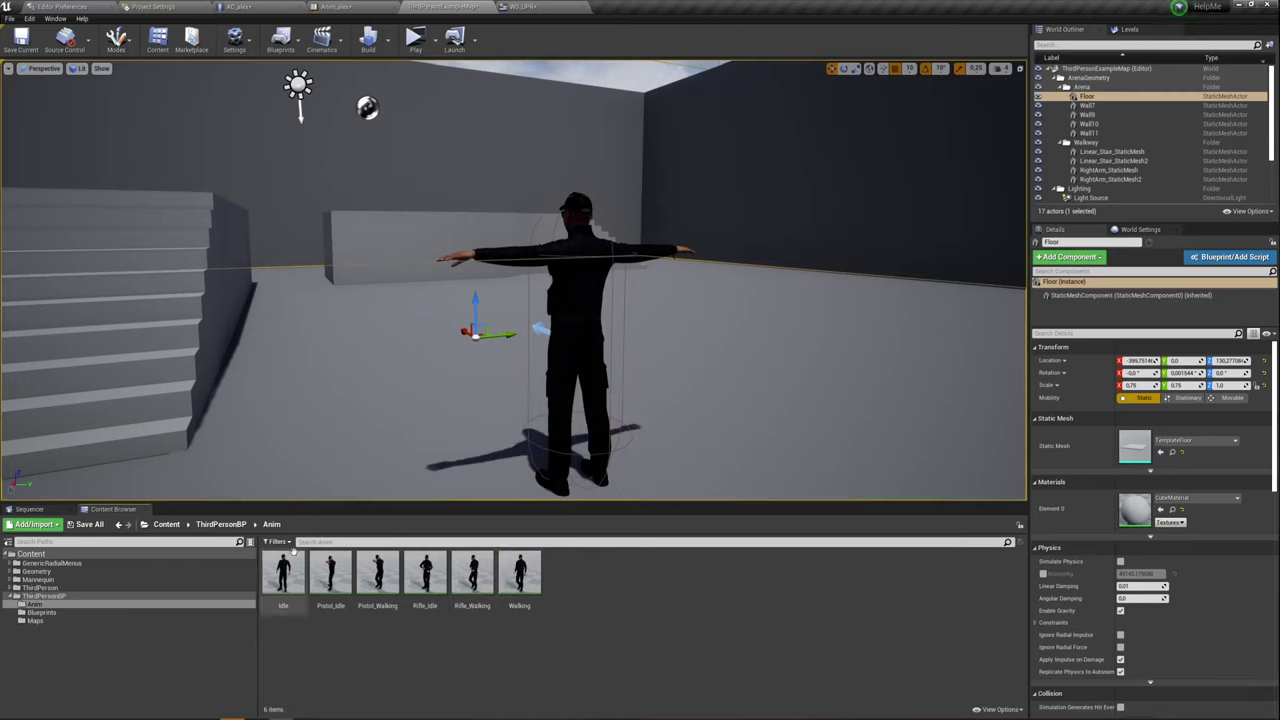
mouse_move(462, 576)
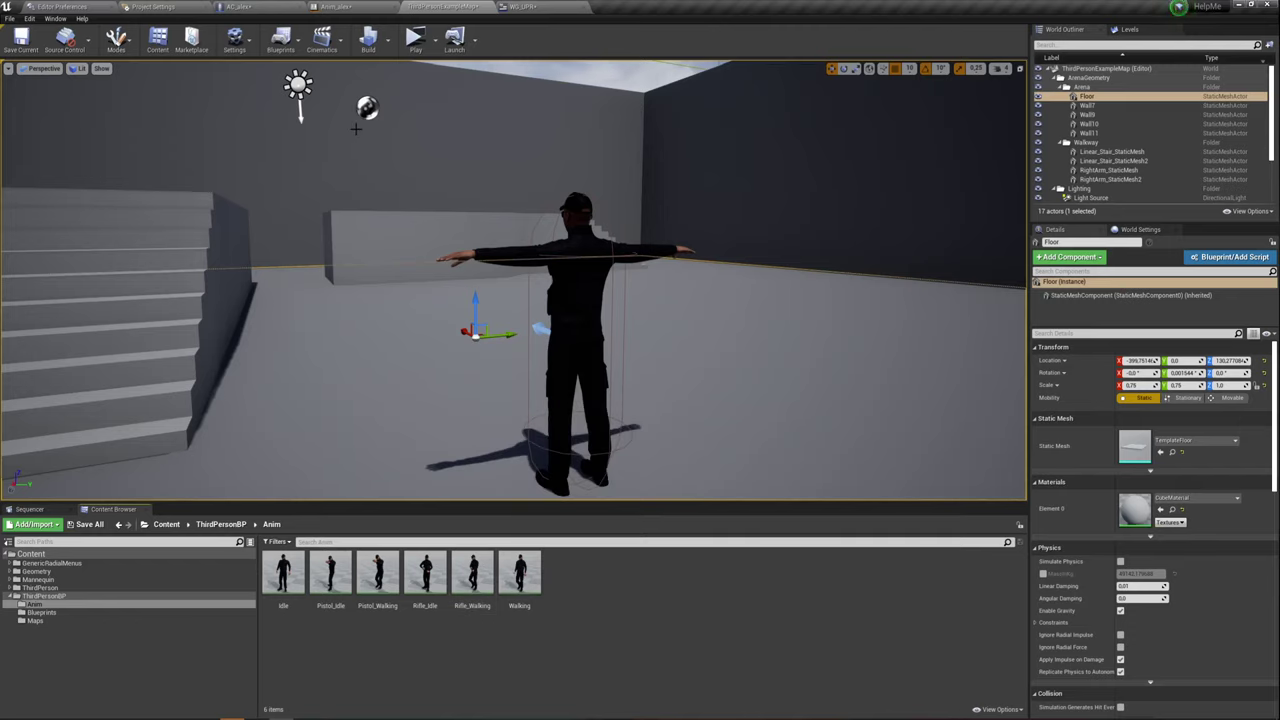
click(513, 6)
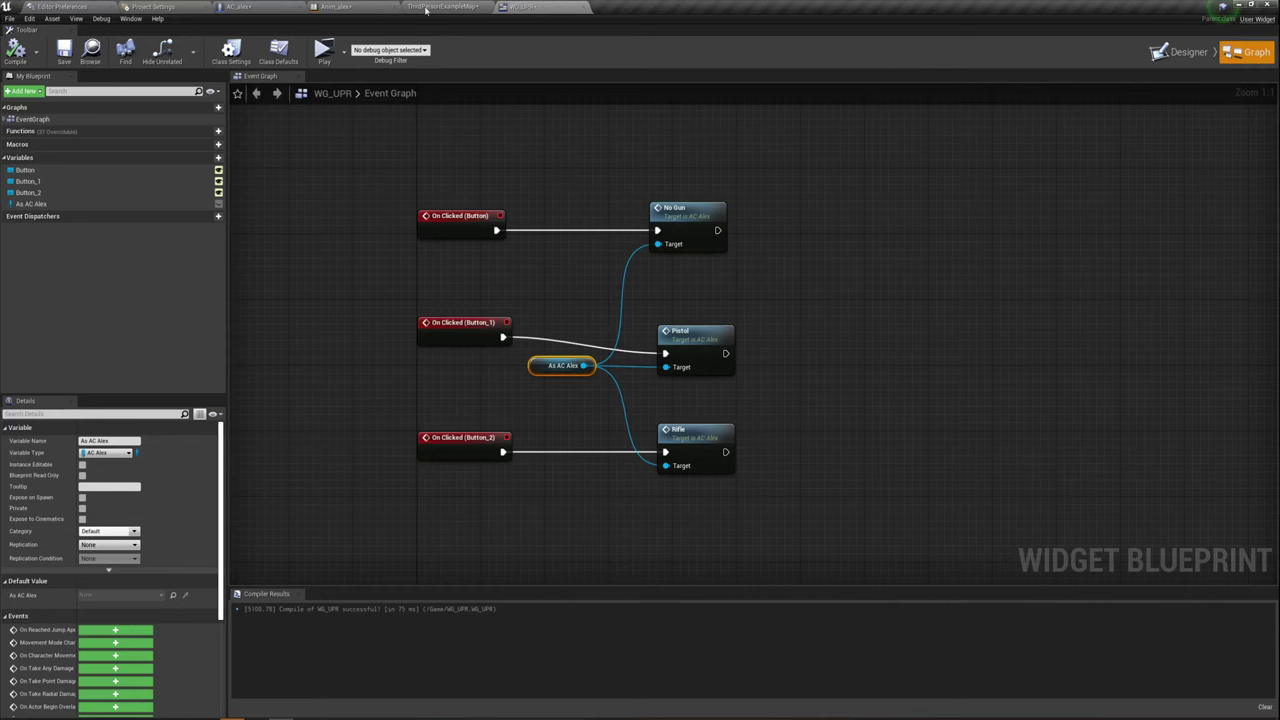
Close WG_UPR and show the Anim_alex AnimGraph around Output Pose
click(584, 7)
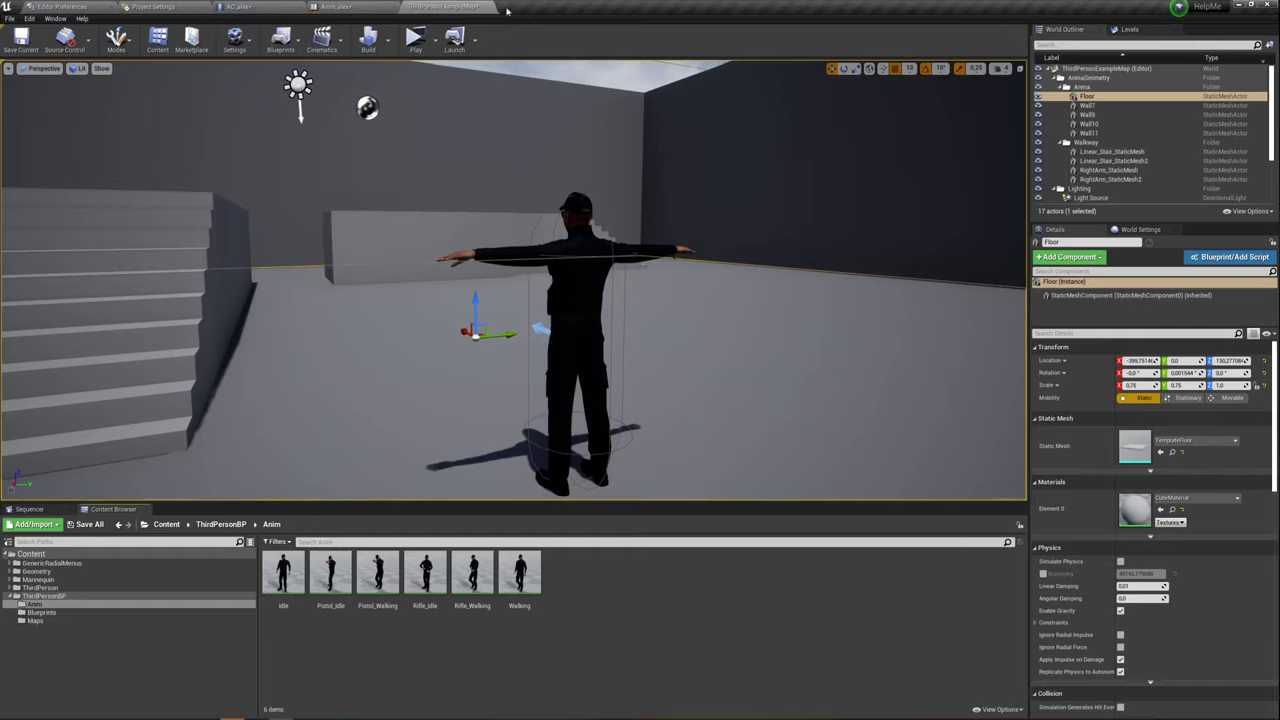
drag(343, 8, 463, 7)
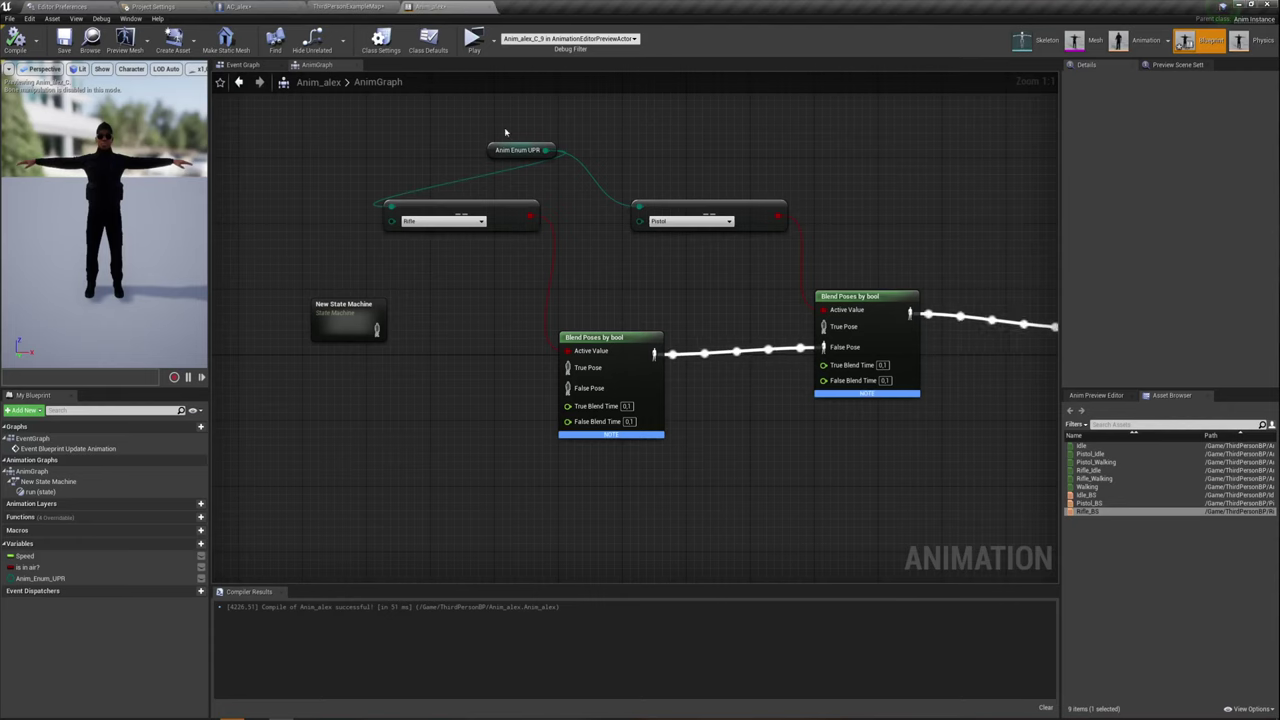
right_drag(717, 282, 650, 281)
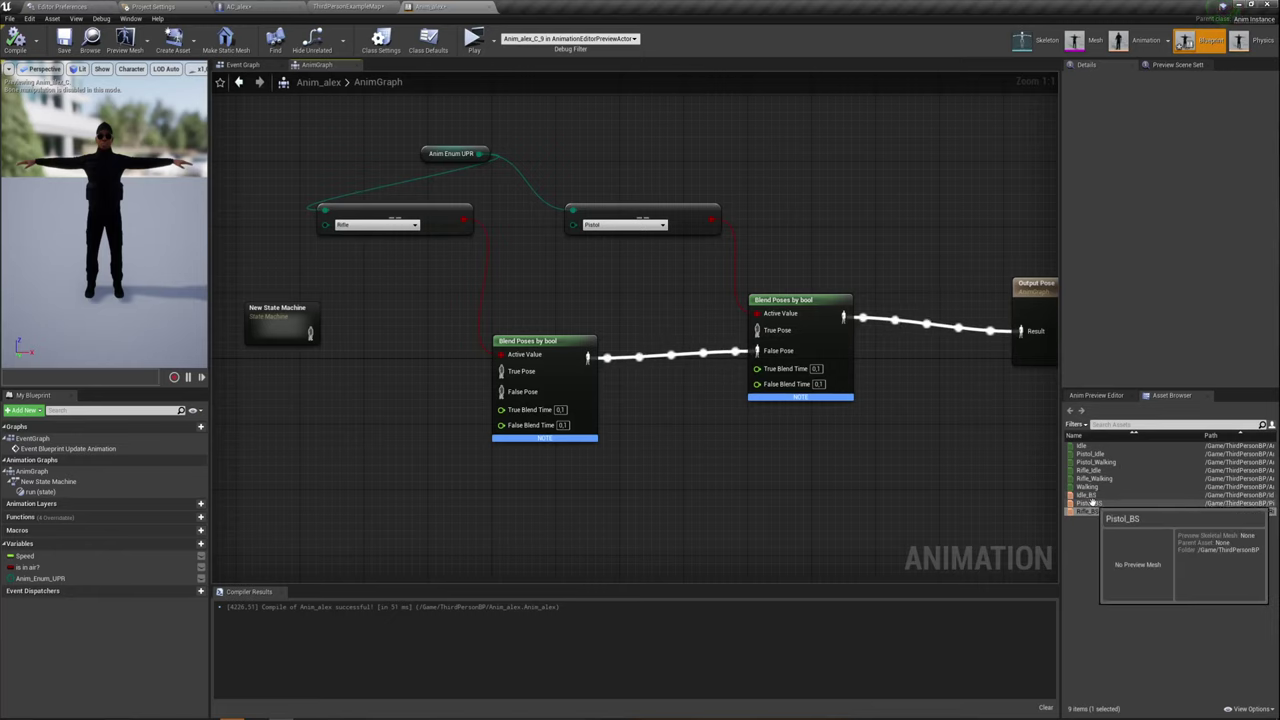
Drop a Pistol_BS blend space player into the graph, then delete it
mouse_move(1088, 503)
mouse_down()
mouse_move(630, 272)
mouse_move(759, 340)
mouse_up()
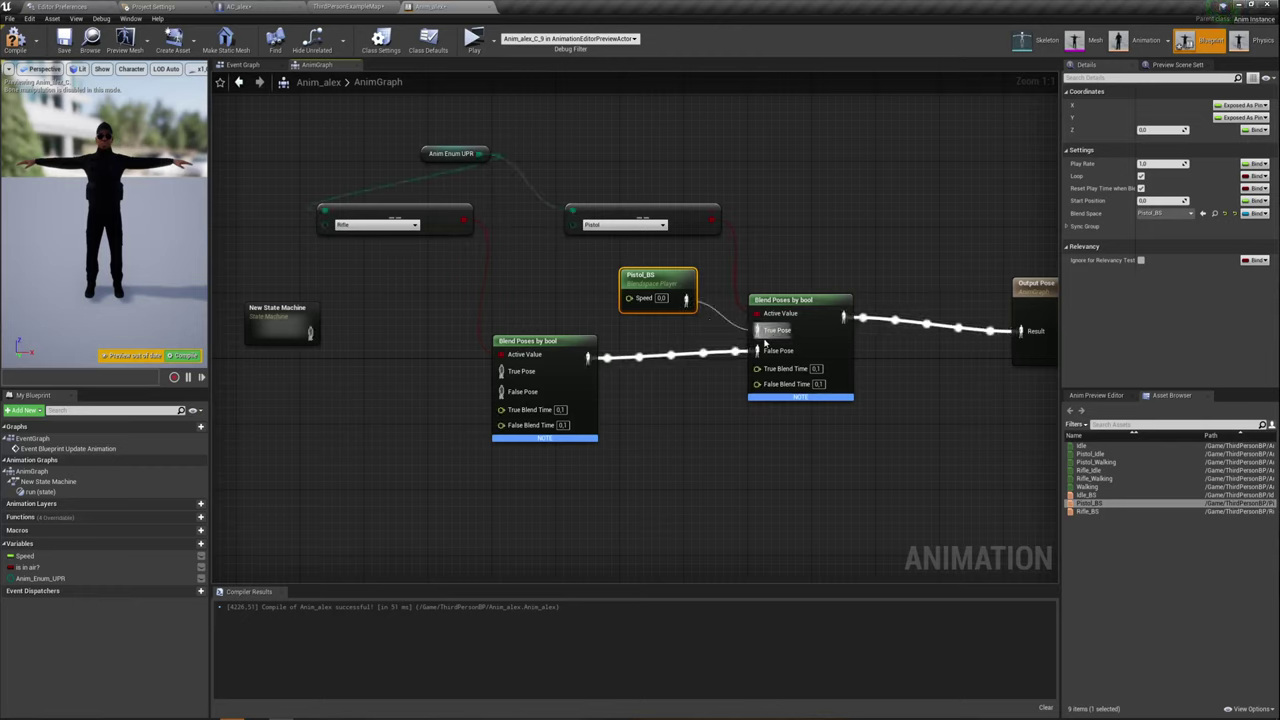
drag(665, 290, 682, 290)
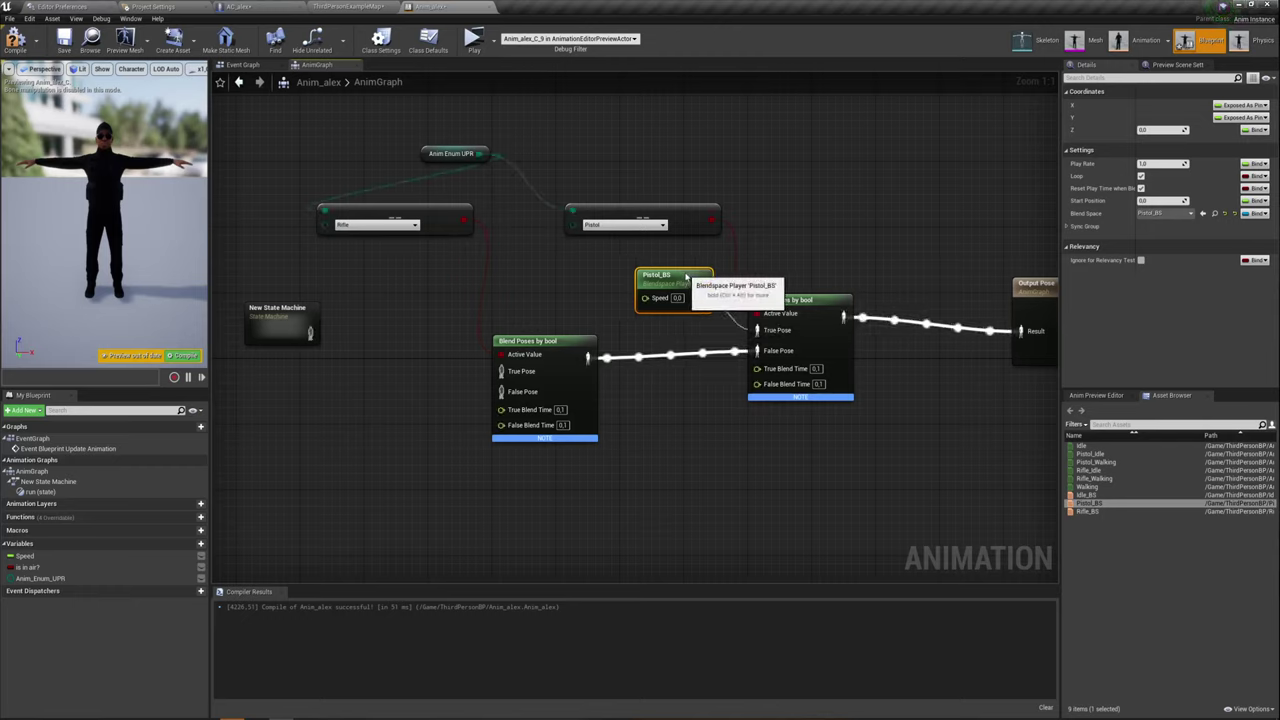
click(597, 278)
drag(597, 278, 662, 318)
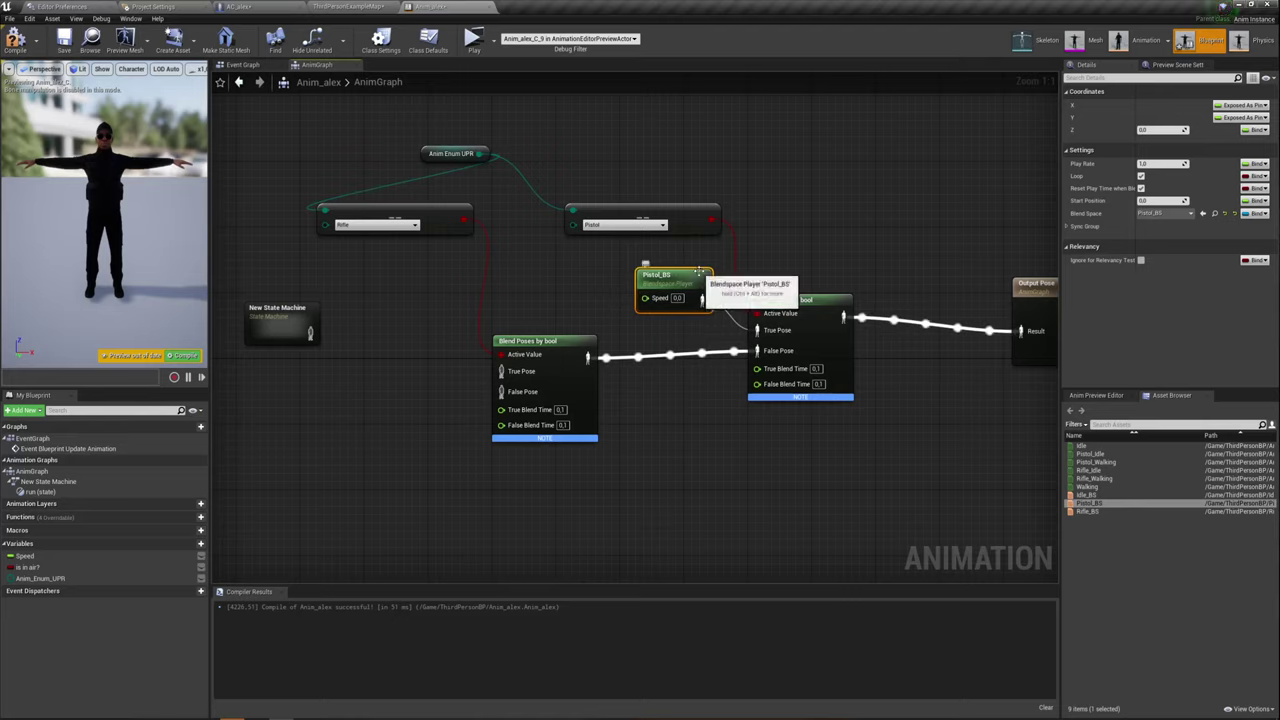
key(Delete)
Add a state machine via the 'new s' search and name it New State Pistol
right_click(644, 285)
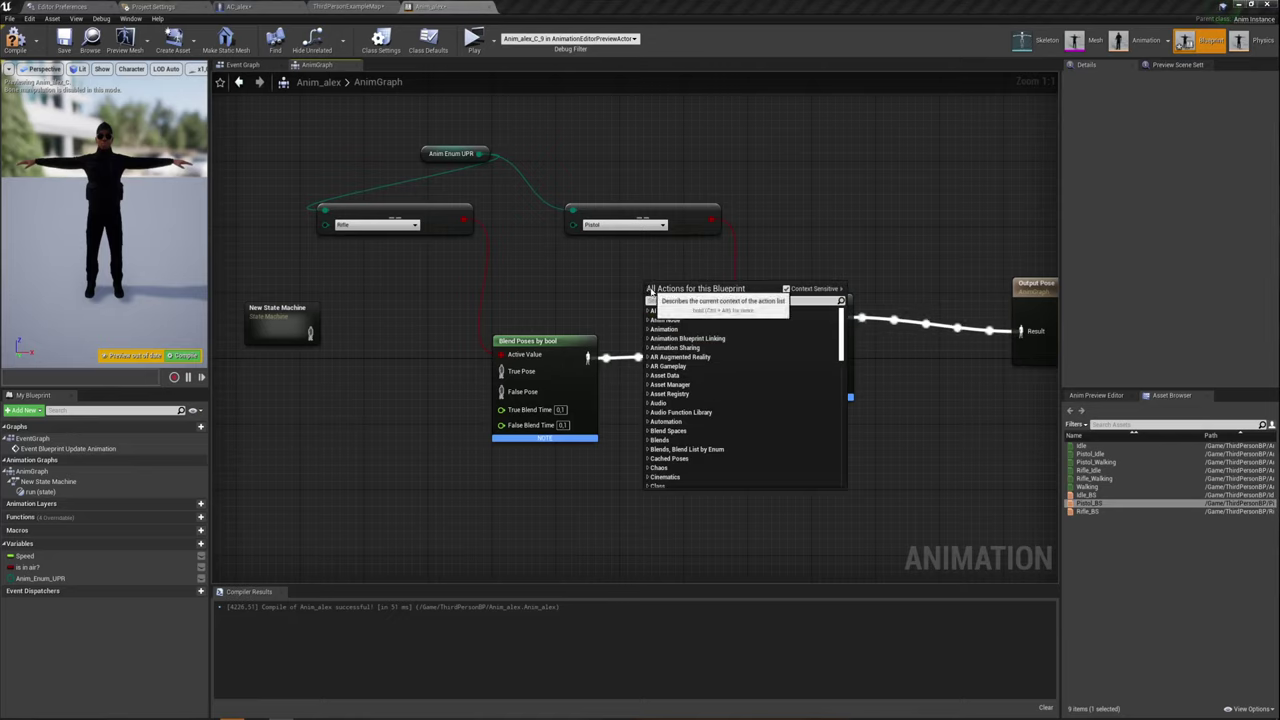
text(new)
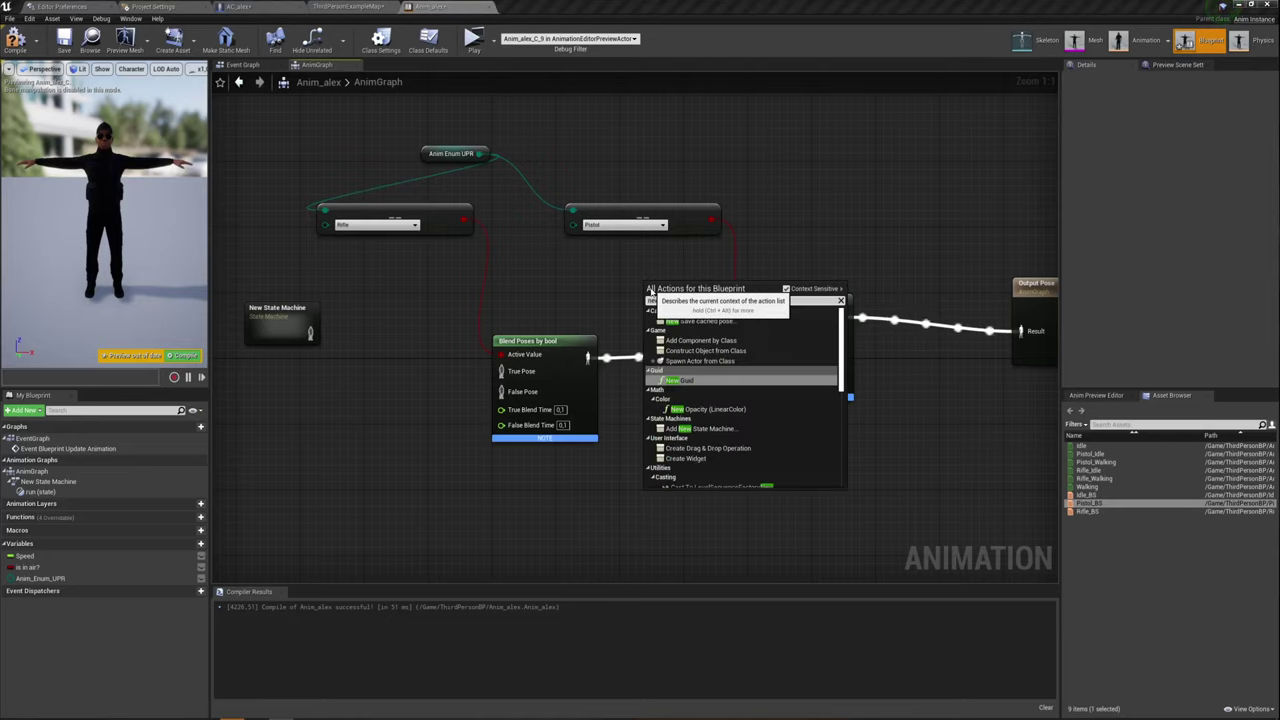
text( st)
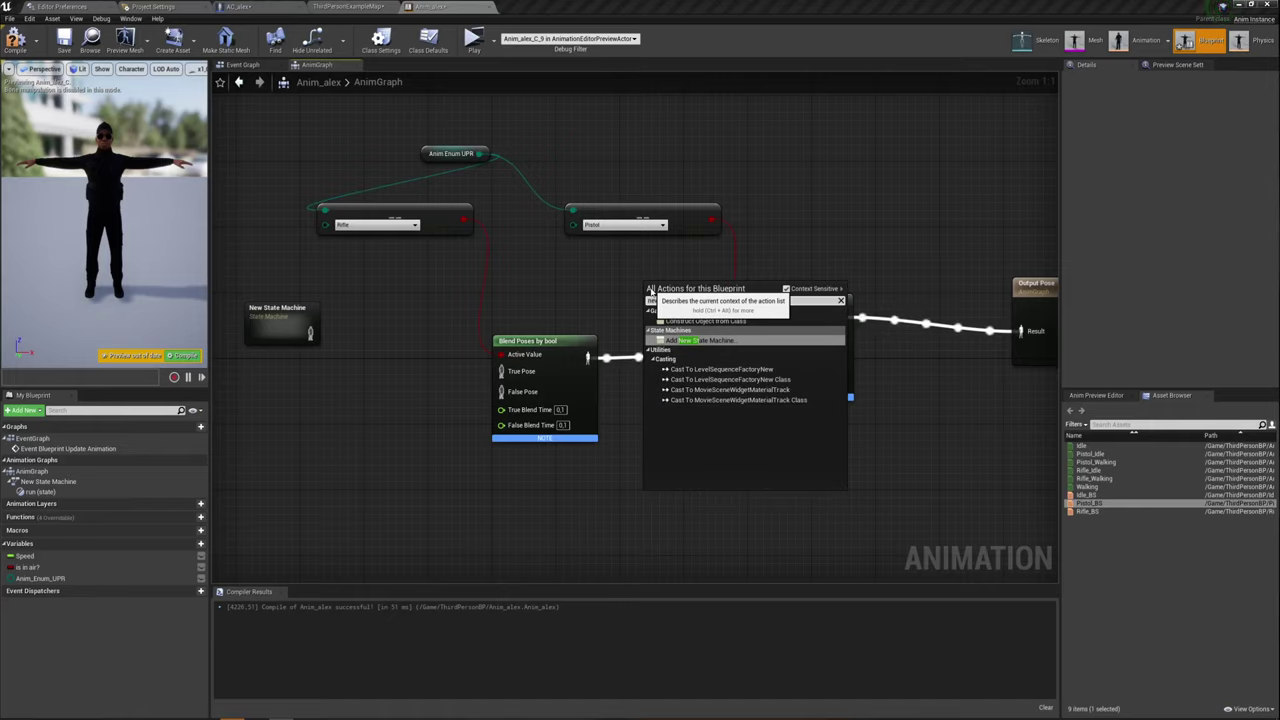
click(671, 341)
drag(712, 285, 657, 284)
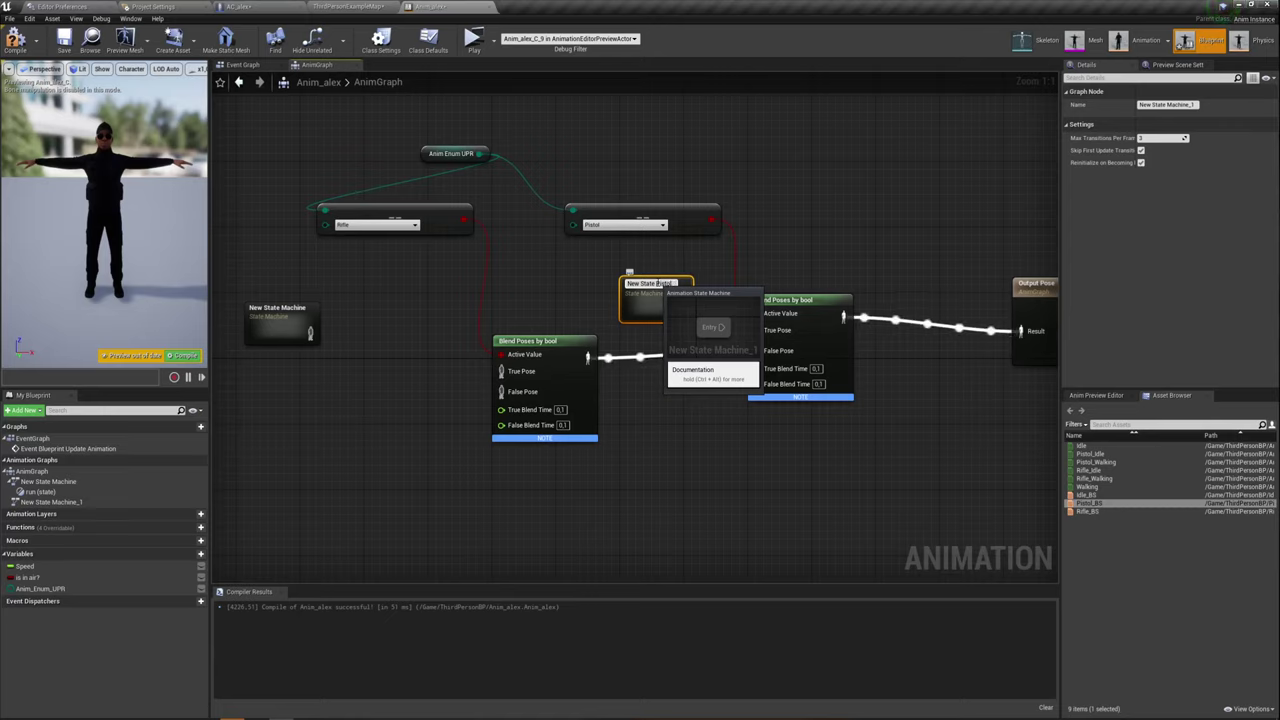
key(Return)
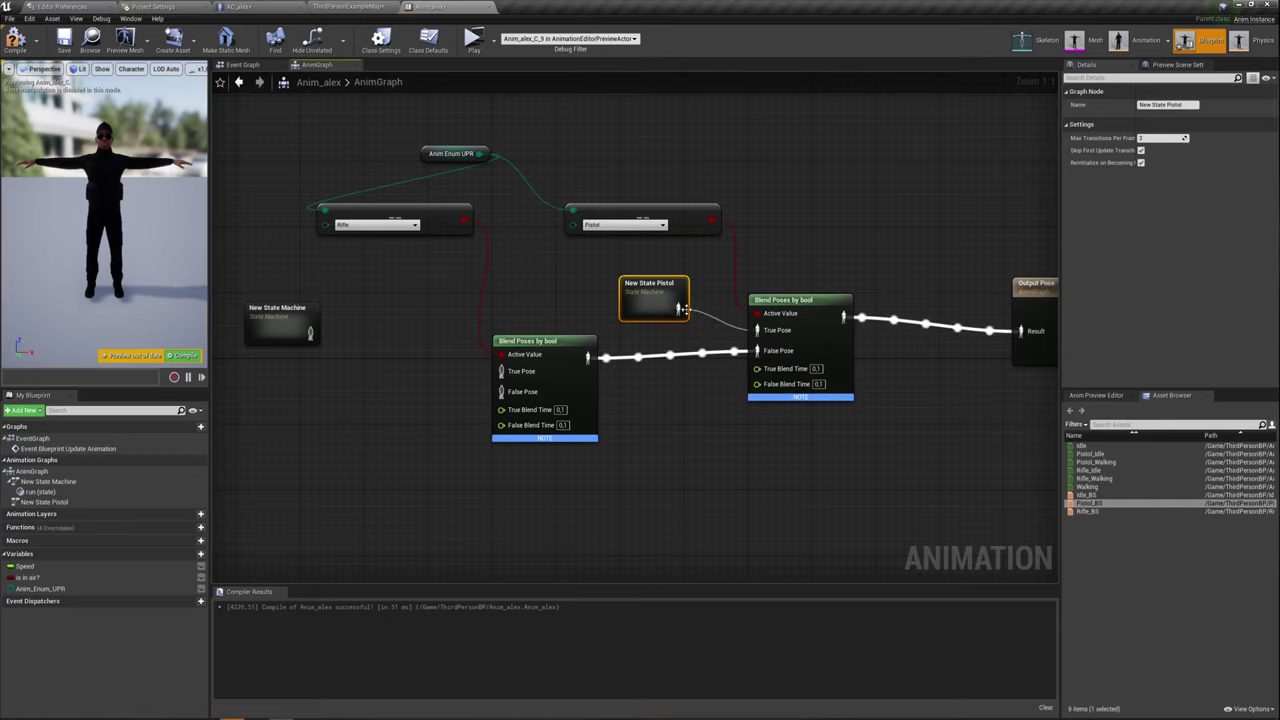
right_drag(658, 302, 682, 349)
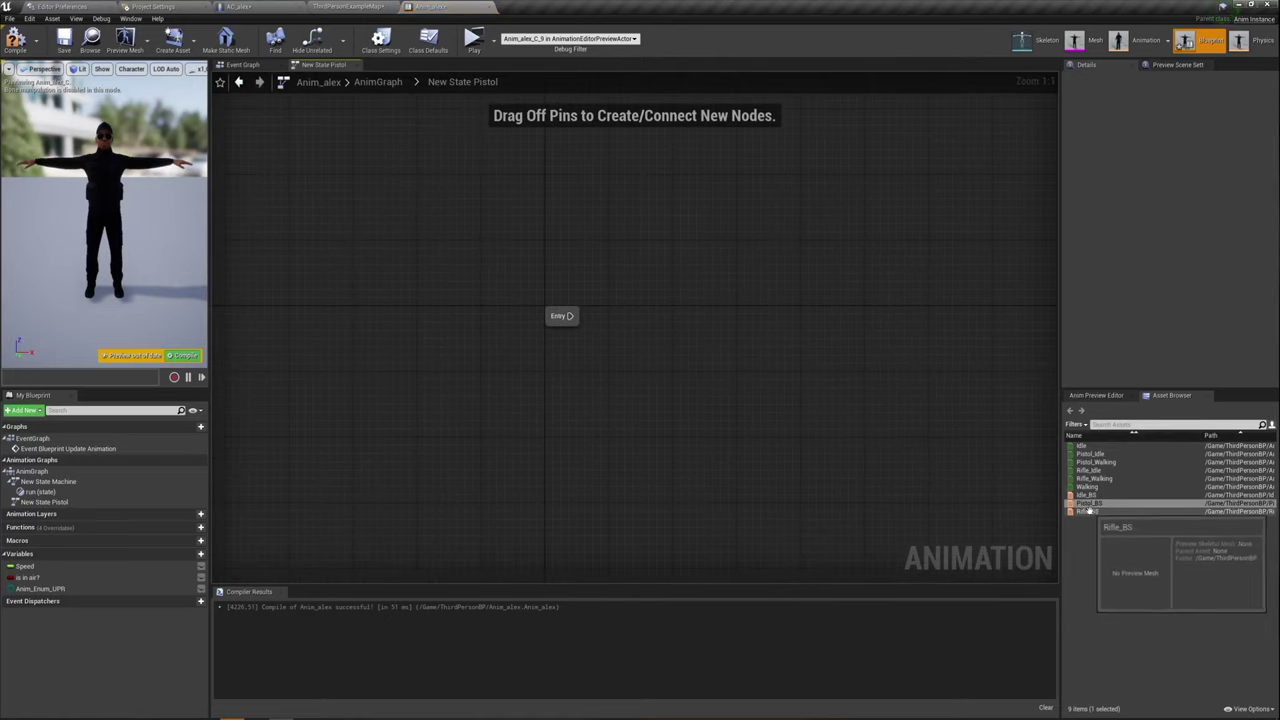
Add a Pistol_BS state after Entry, drive its blend space with a Get Speed node, and compile
mouse_move(1095, 505)
mouse_down()
mouse_move(617, 316)
mouse_move(641, 326)
mouse_up()
double_click(641, 331)
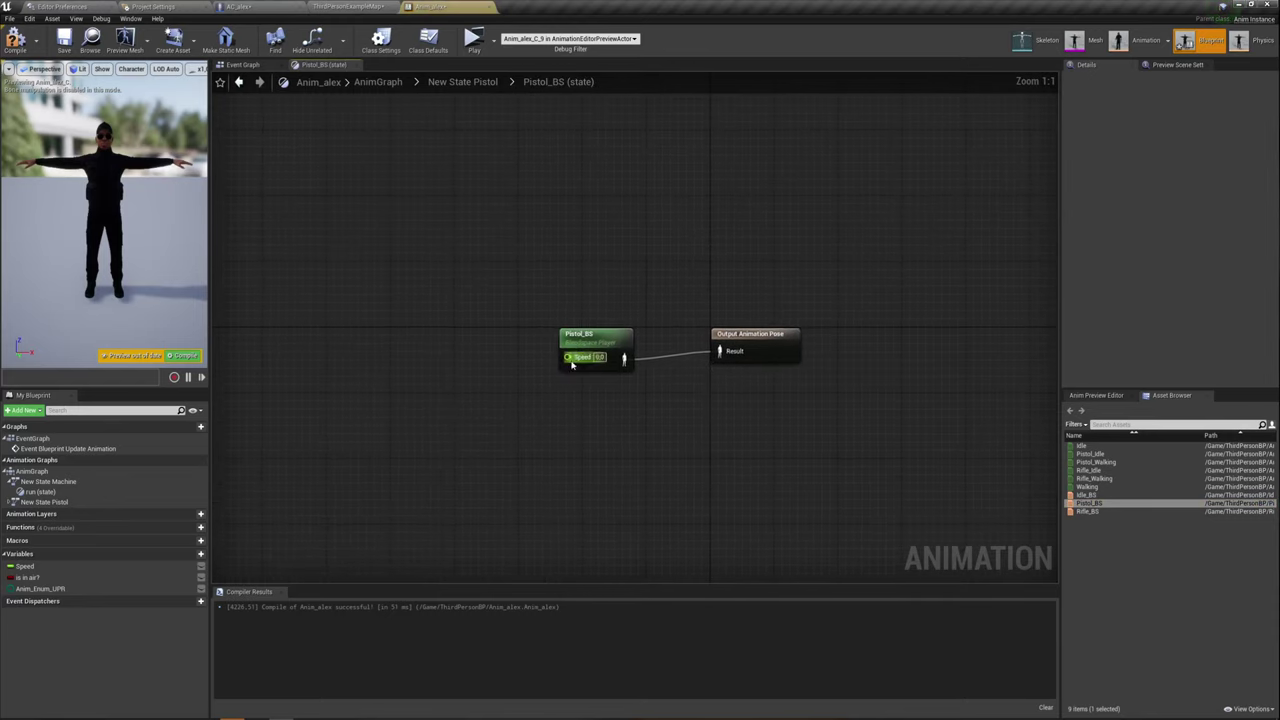
click(610, 345)
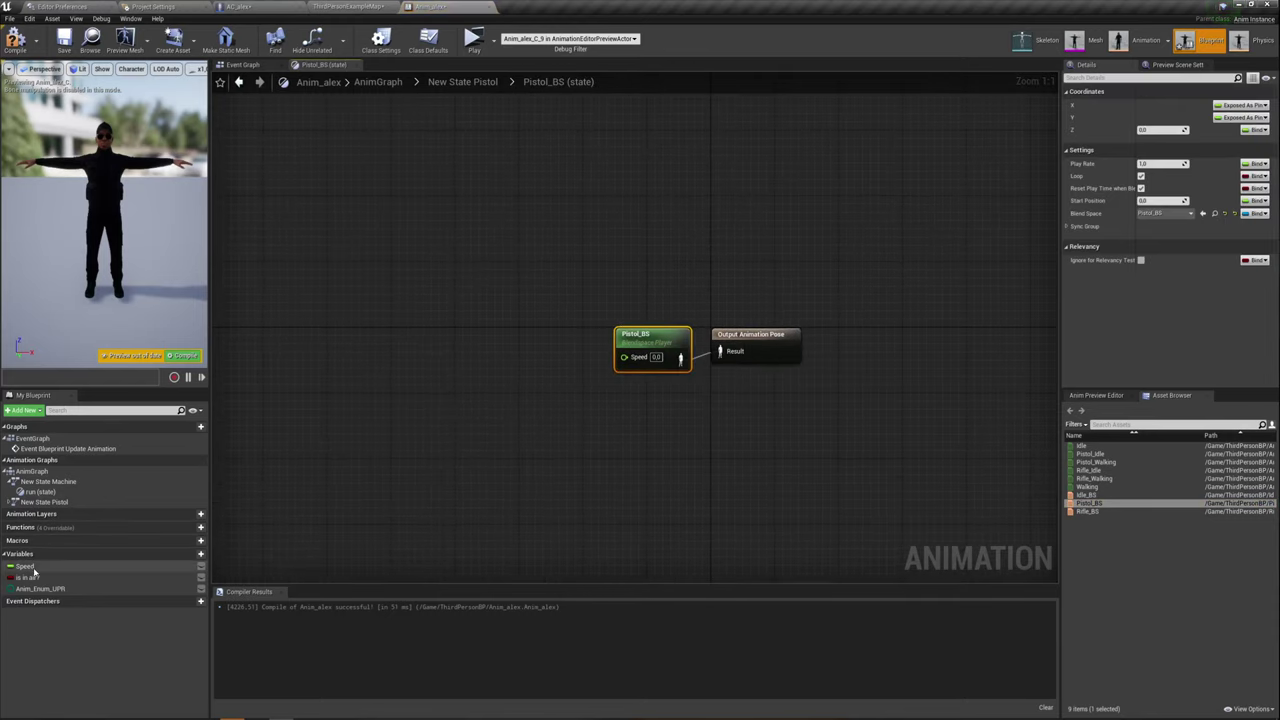
mouse_move(25, 566)
mouse_down()
mouse_move(497, 344)
mouse_move(624, 356)
mouse_up()
click(516, 353)
drag(535, 344, 558, 344)
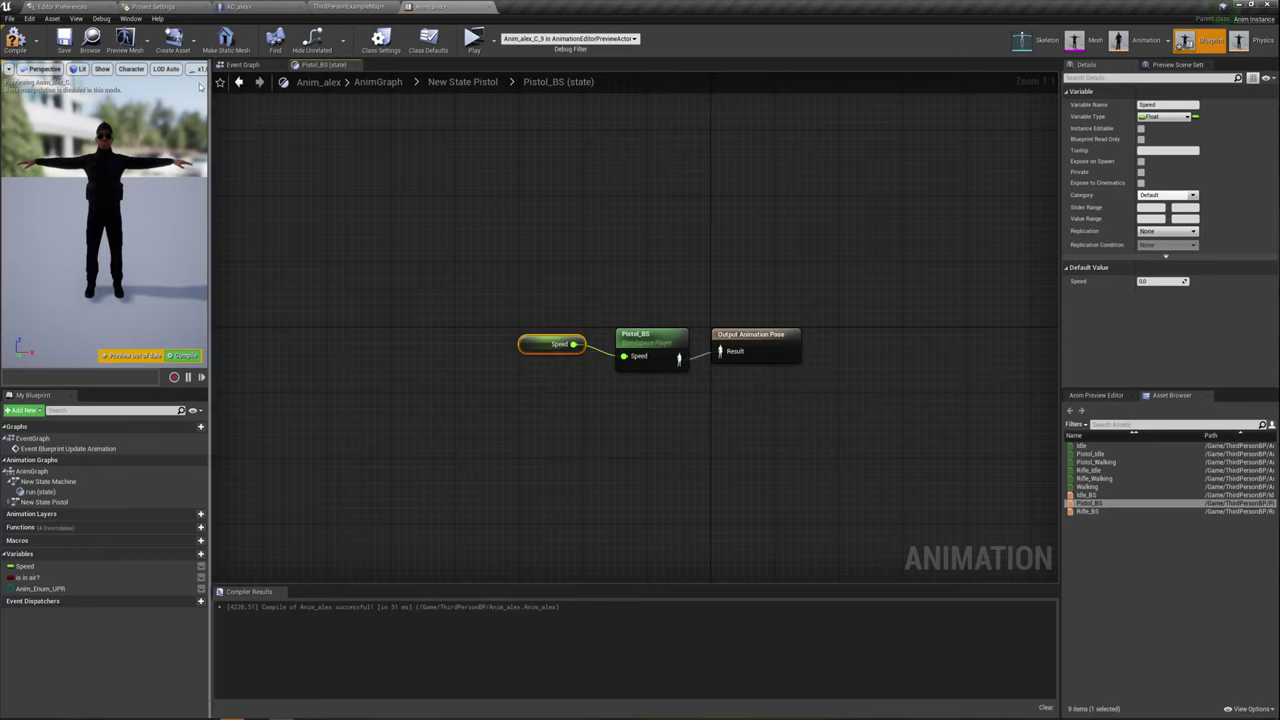
click(16, 42)
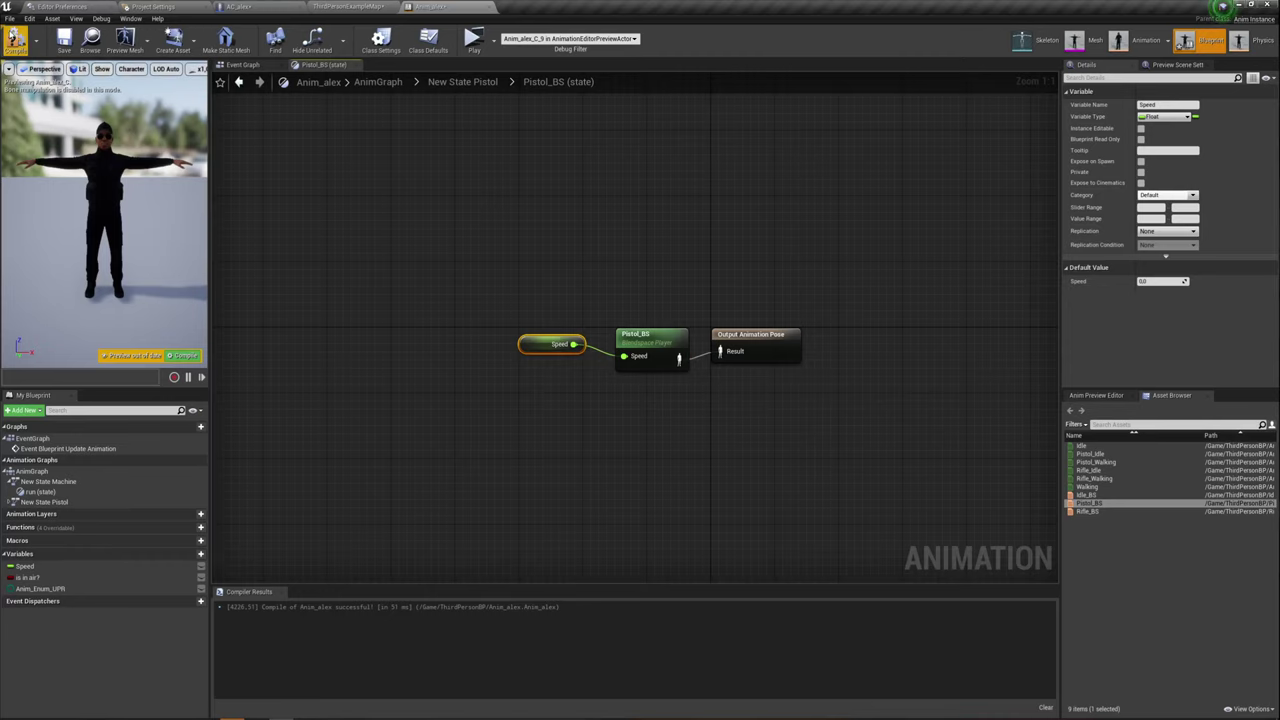
click(468, 82)
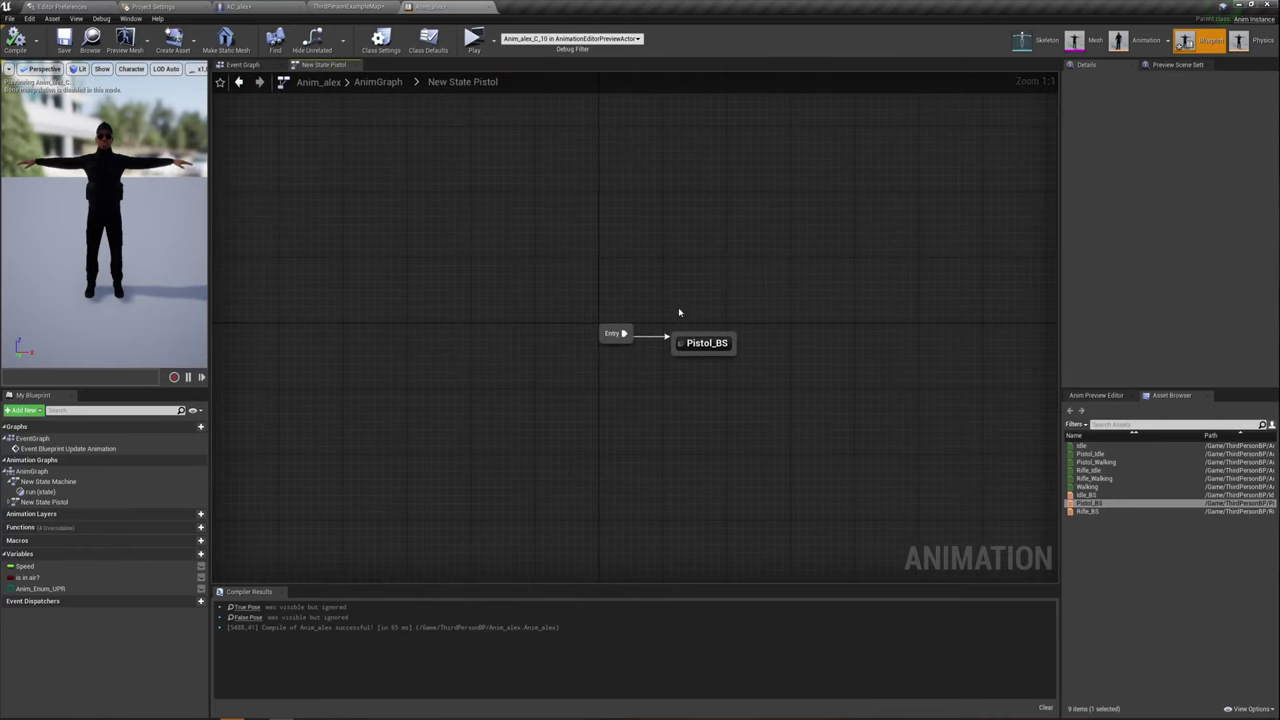
drag(706, 343, 706, 335)
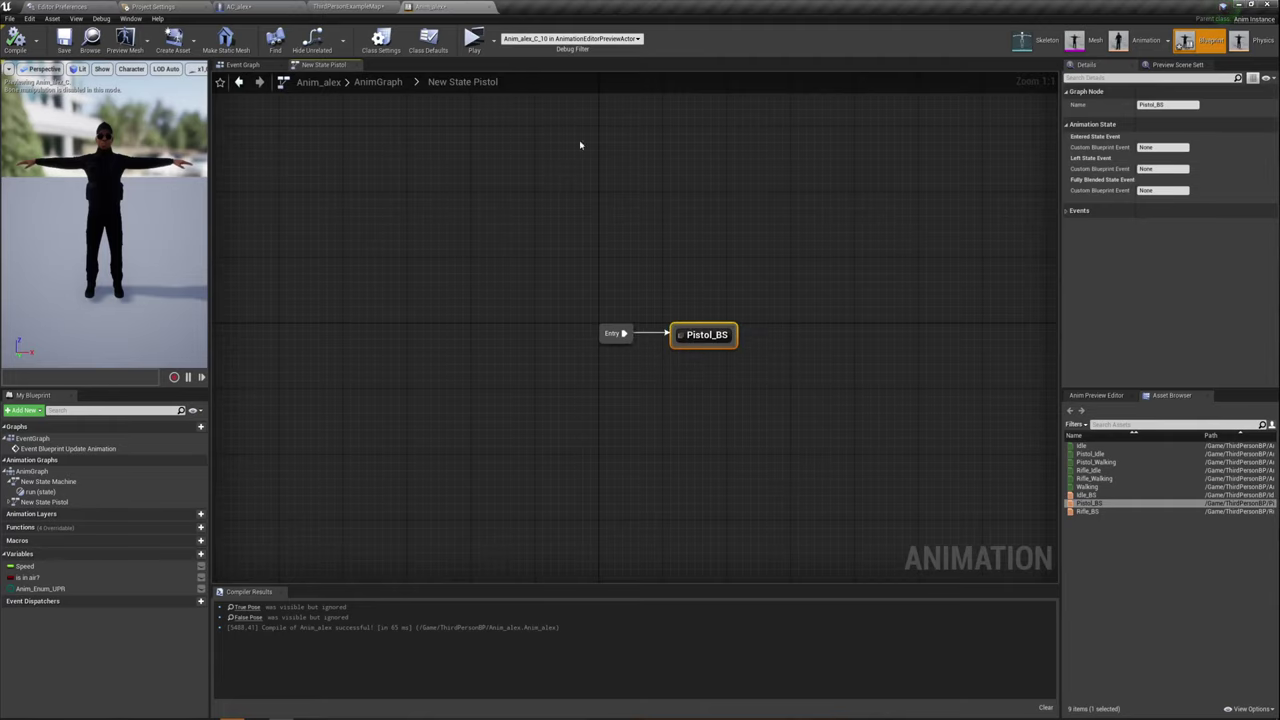
right_drag(800, 297, 670, 324)
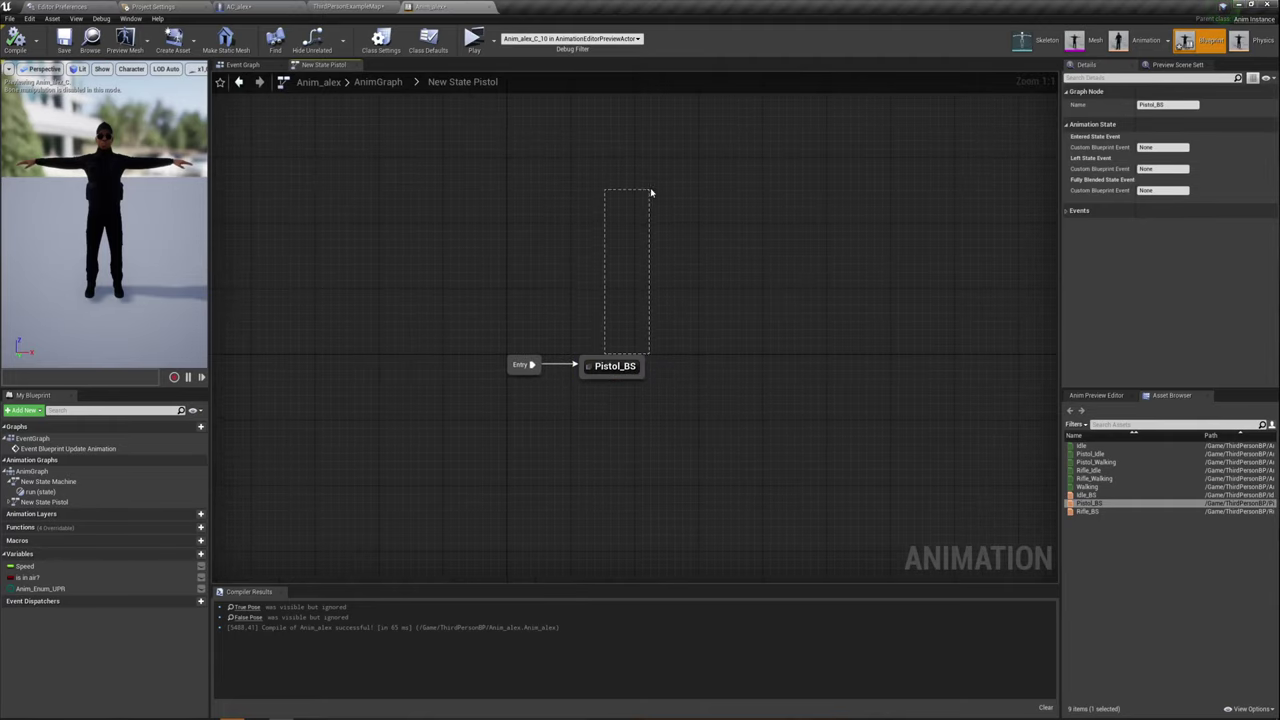
drag(651, 192, 628, 302)
drag(613, 362, 669, 240)
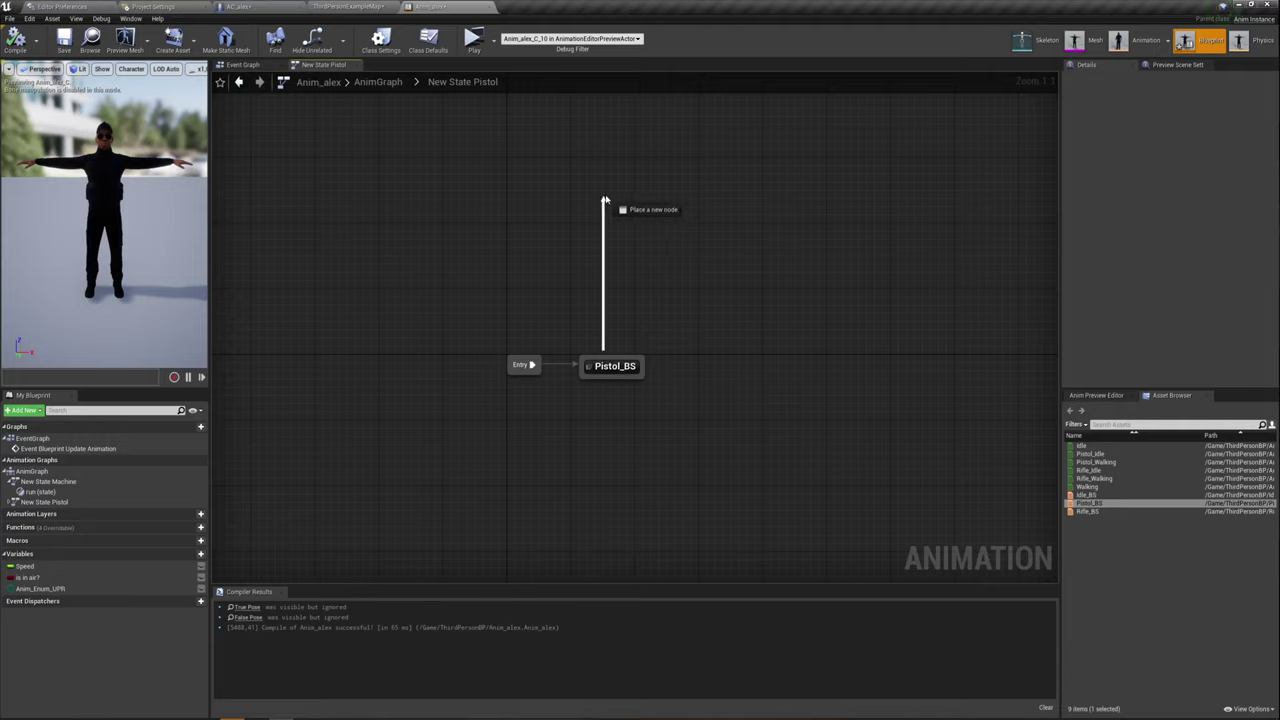
drag(669, 240, 749, 174)
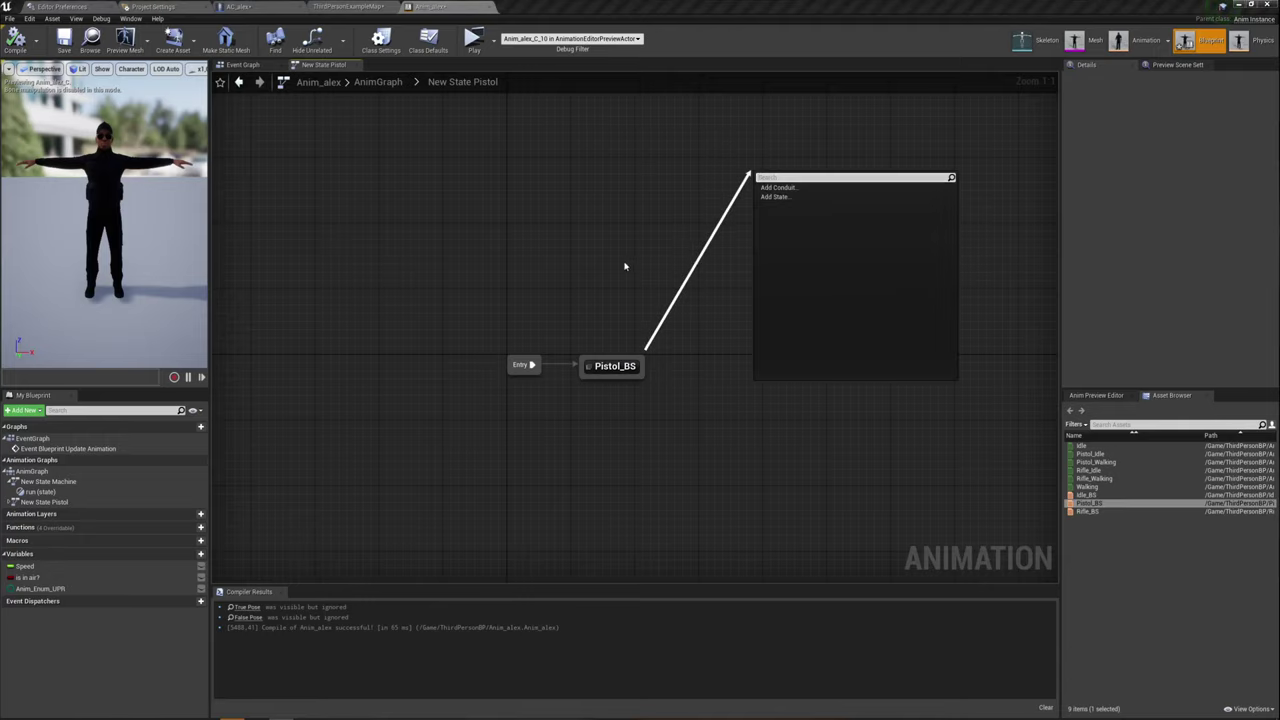
click(609, 337)
drag(613, 362, 598, 158)
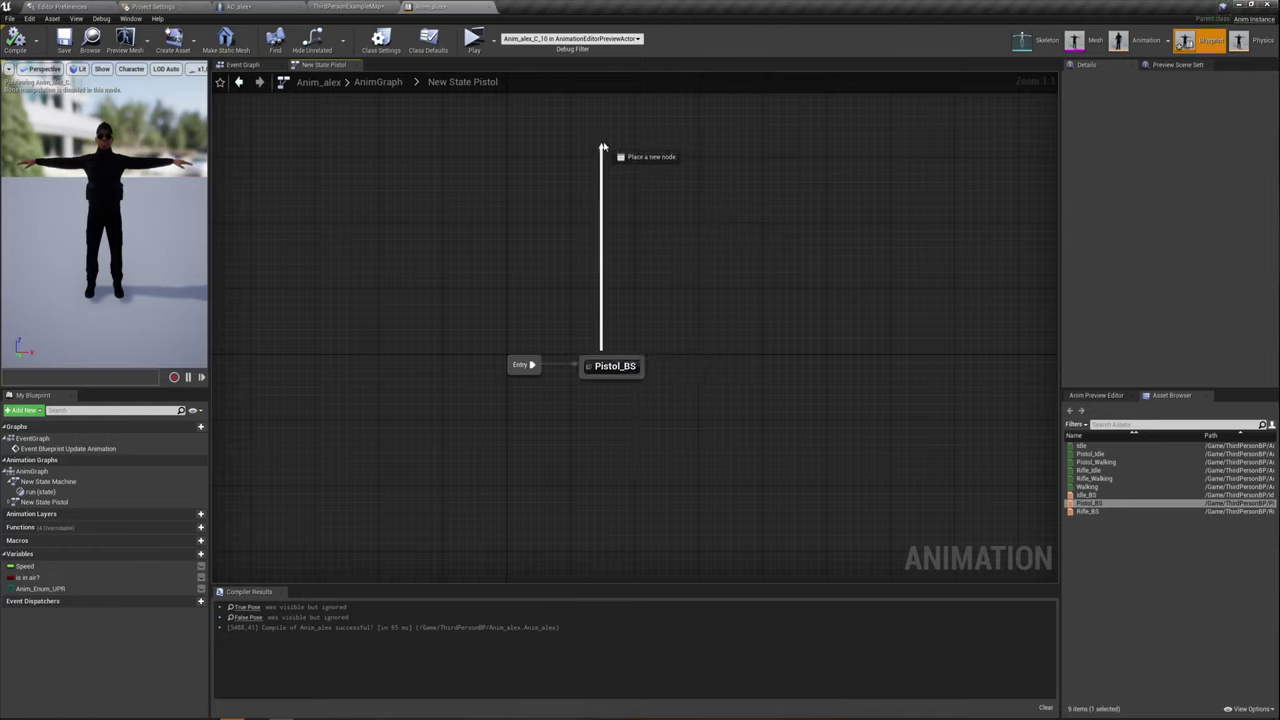
drag(598, 158, 606, 143)
click(555, 115)
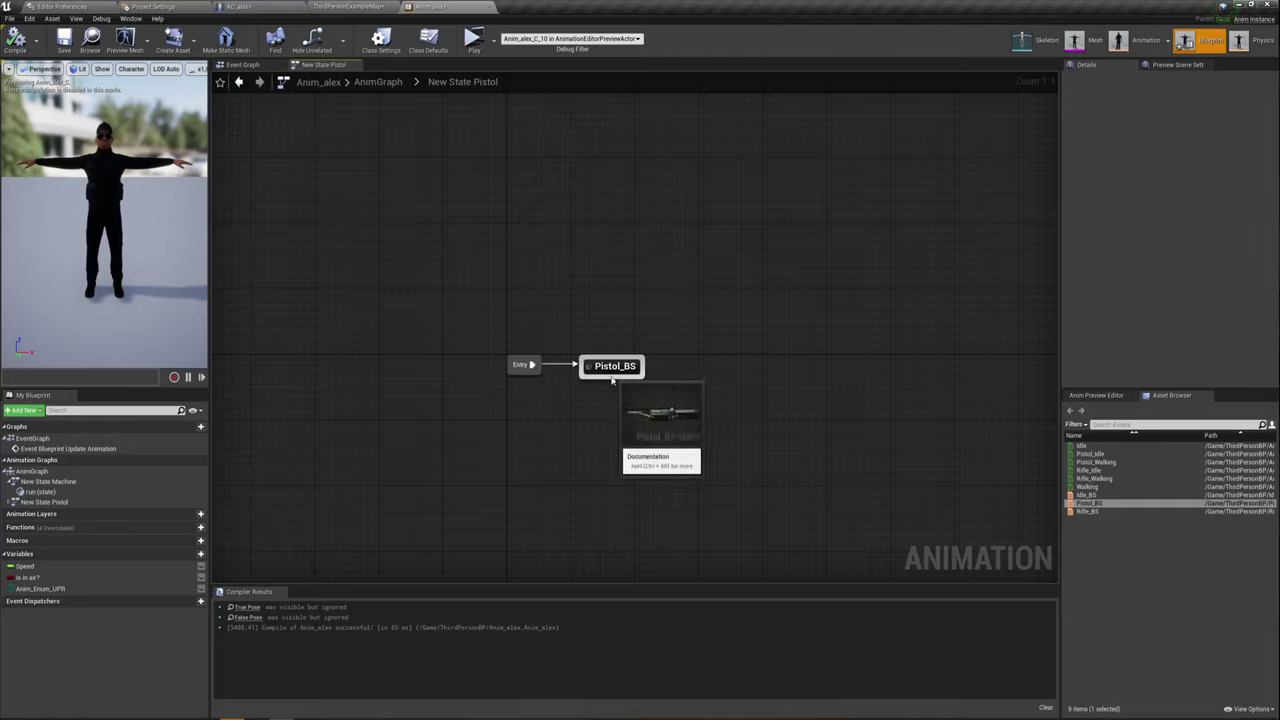
drag(641, 366, 849, 198)
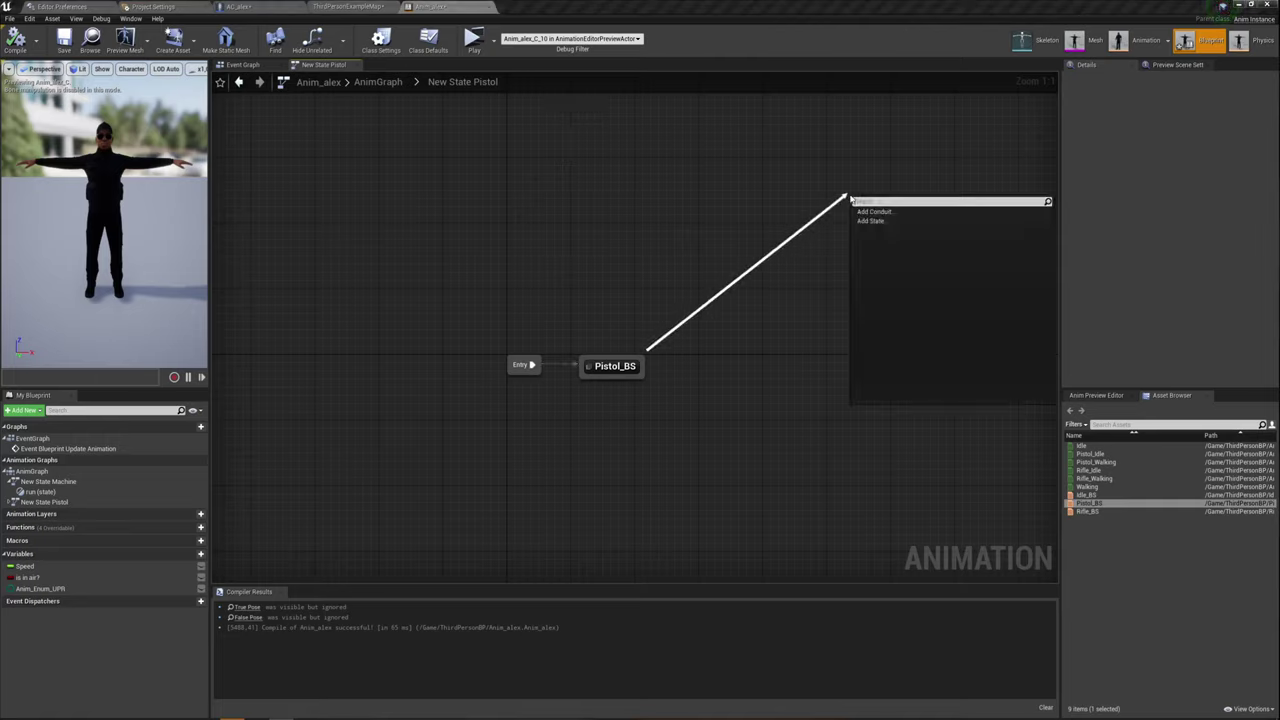
click(655, 382)
drag(648, 380, 882, 486)
click(636, 316)
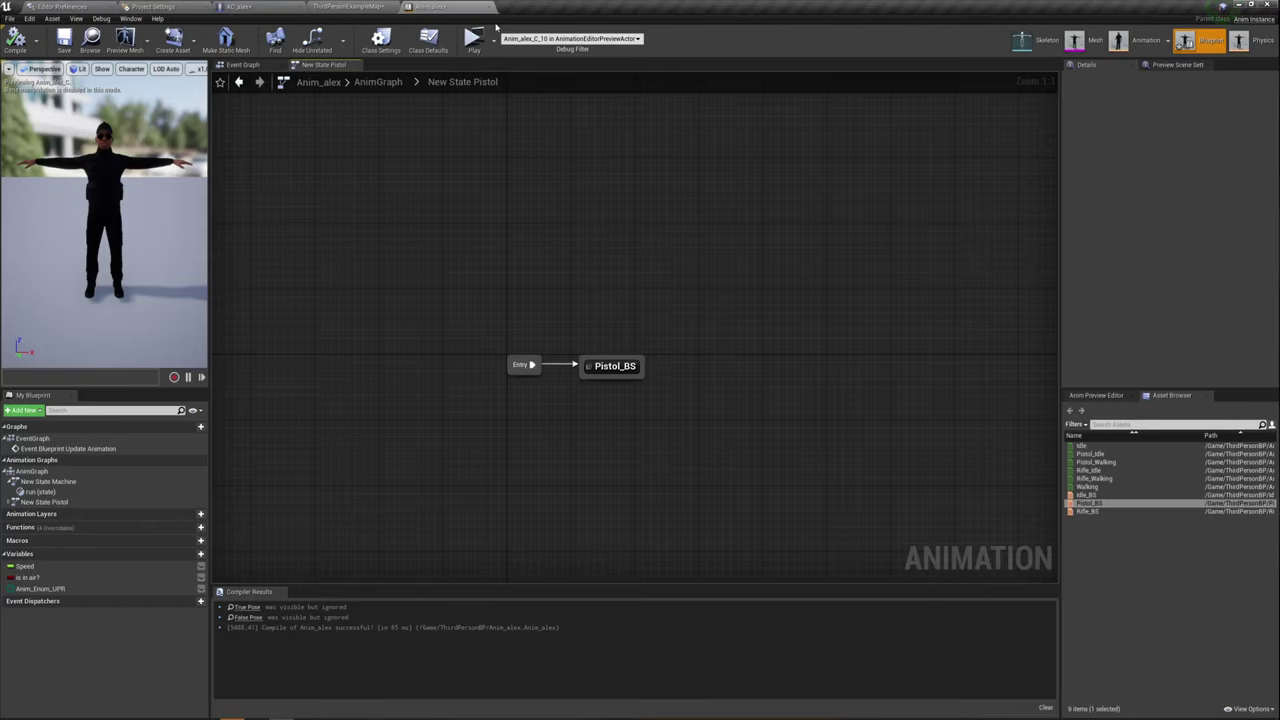
Add a new state machine to the AnimGraph and rename it New State Rifle
click(380, 82)
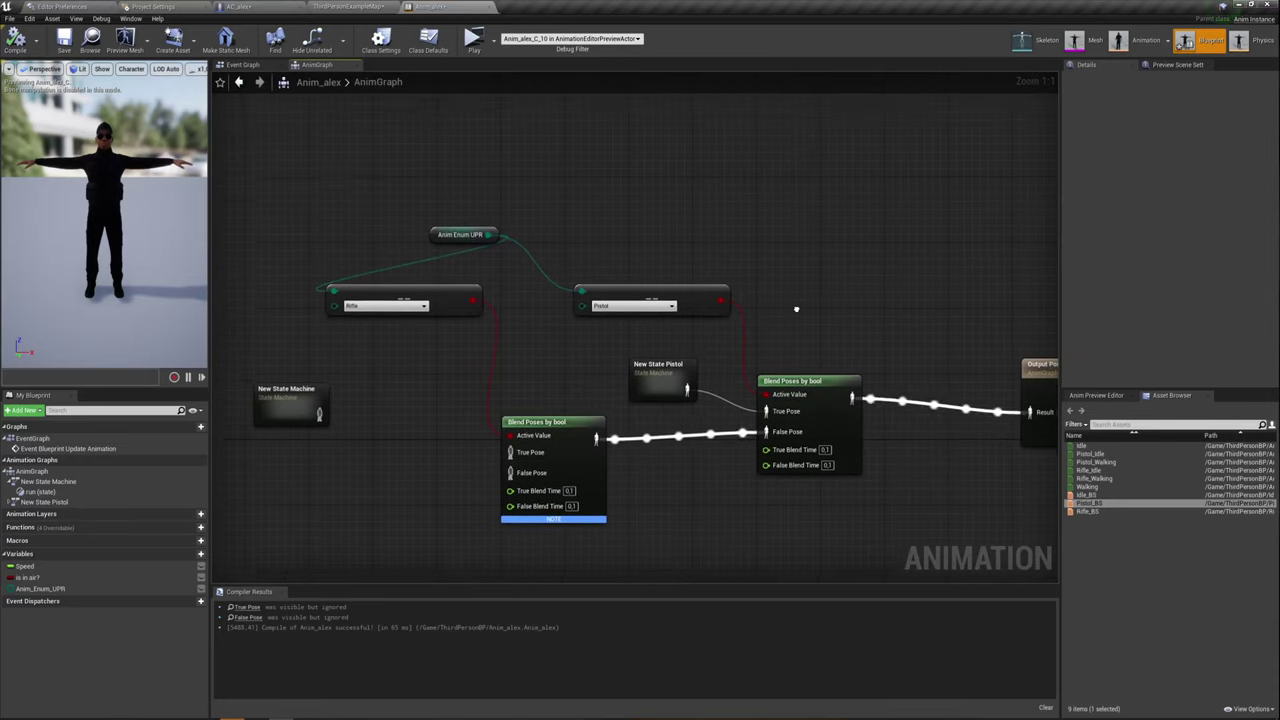
right_drag(652, 296, 729, 301)
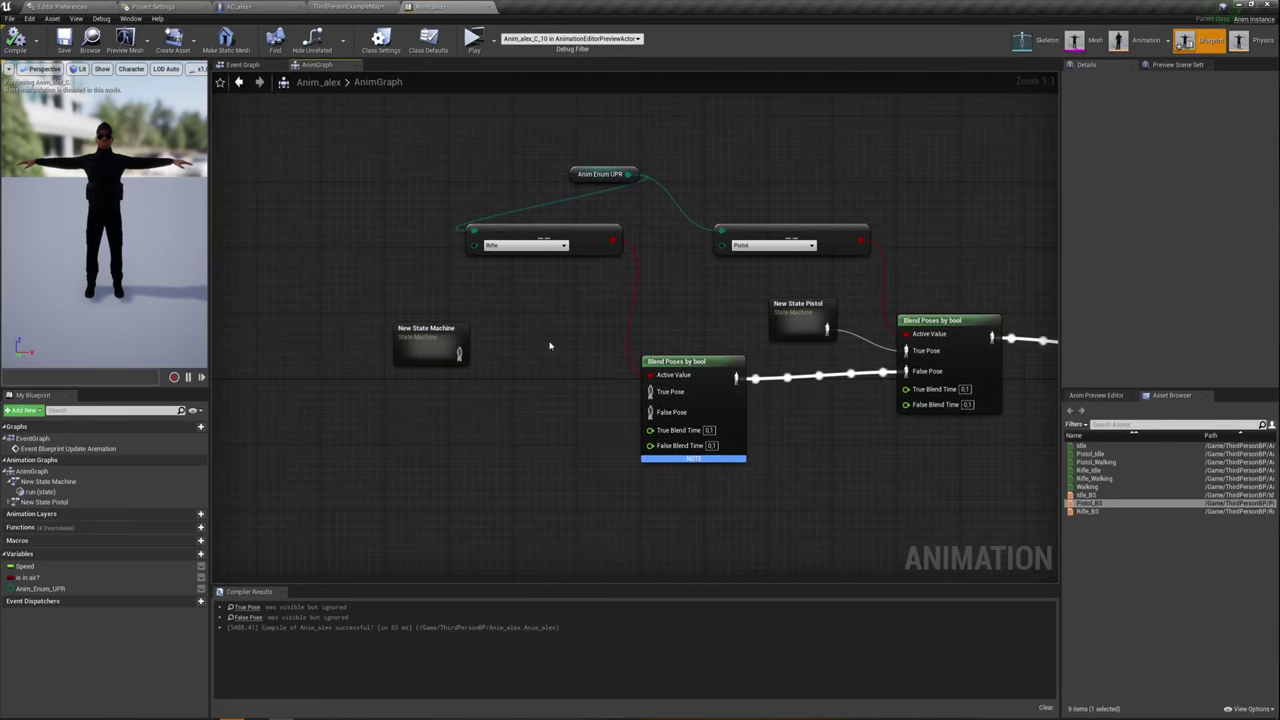
right_click(511, 315)
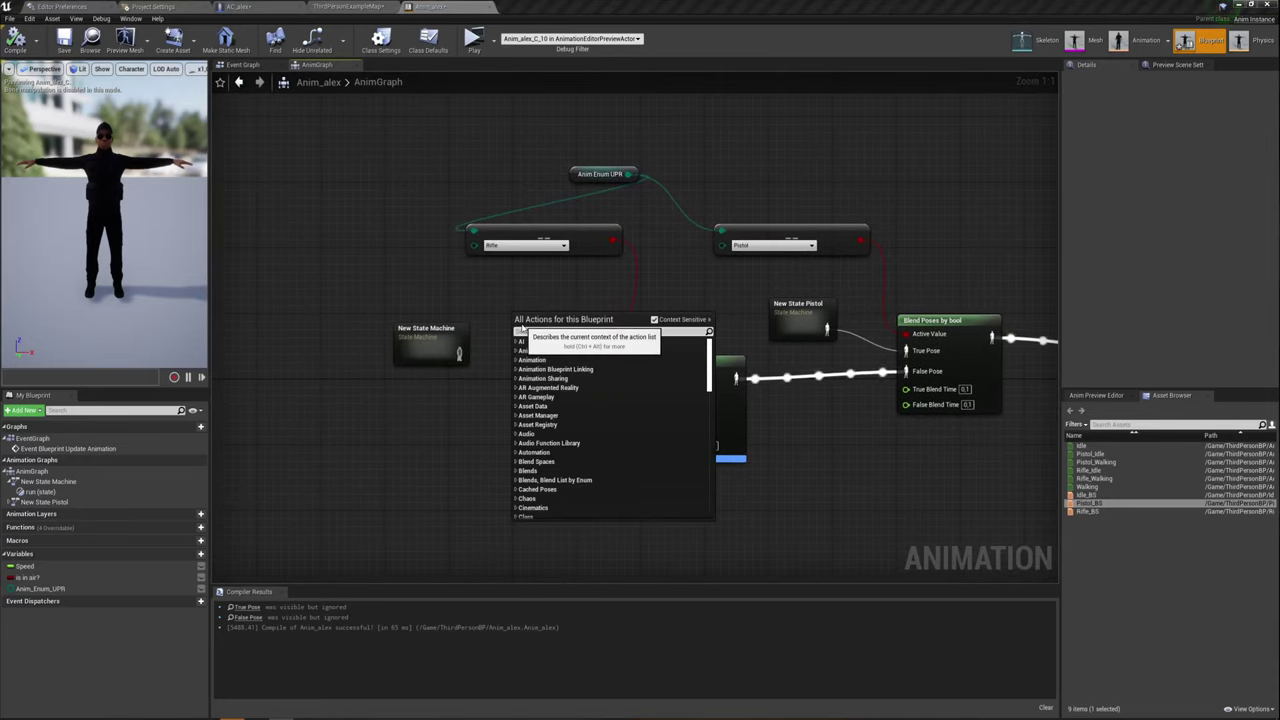
text(new)
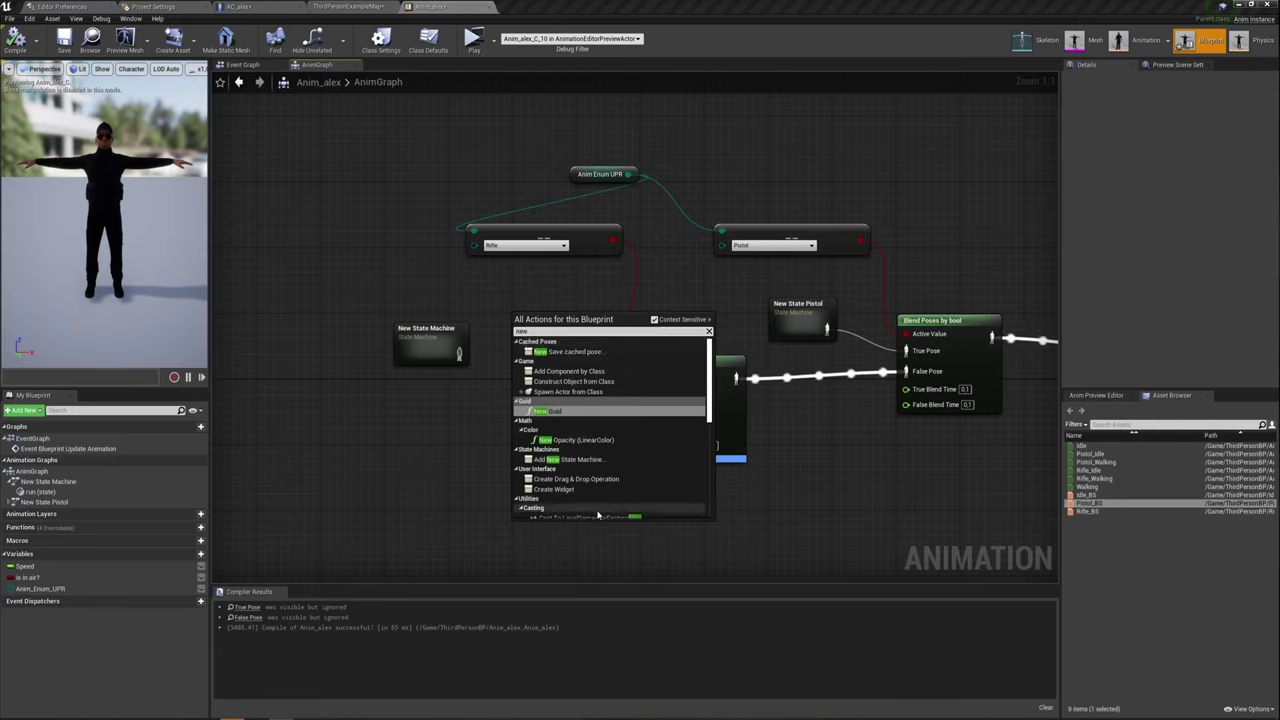
click(566, 459)
click(578, 322)
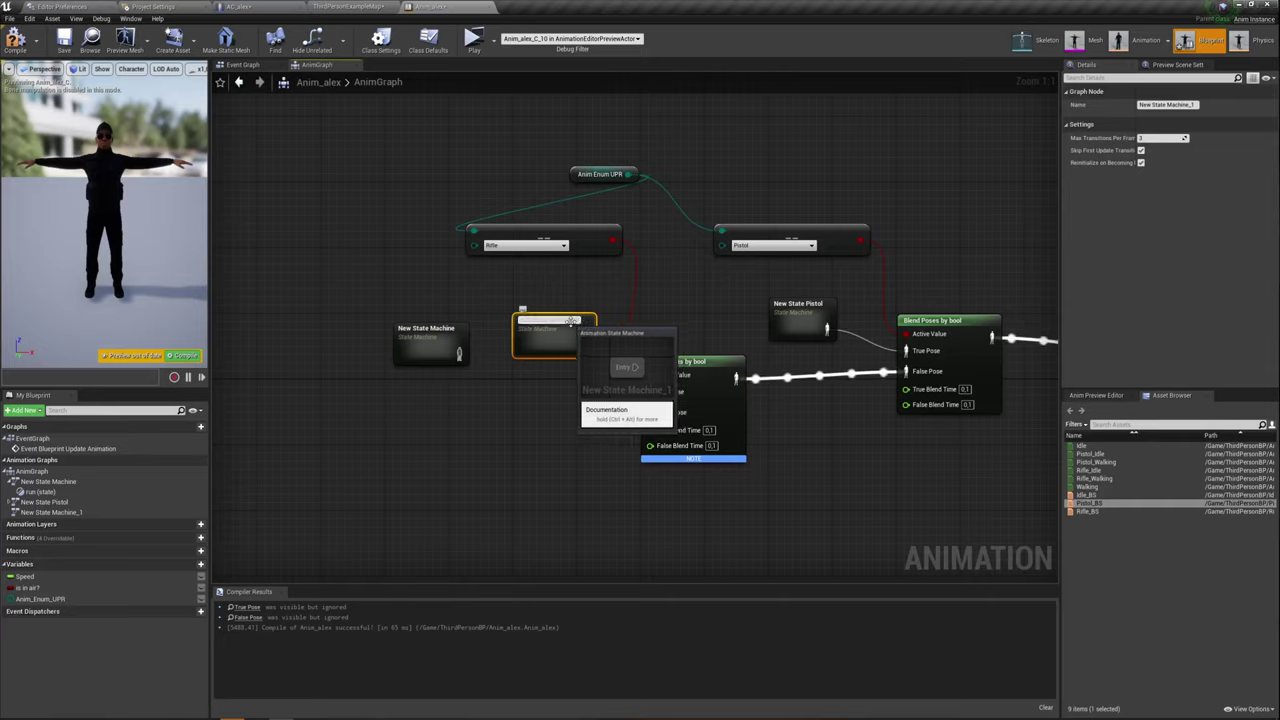
click(578, 322)
text(Rifl)
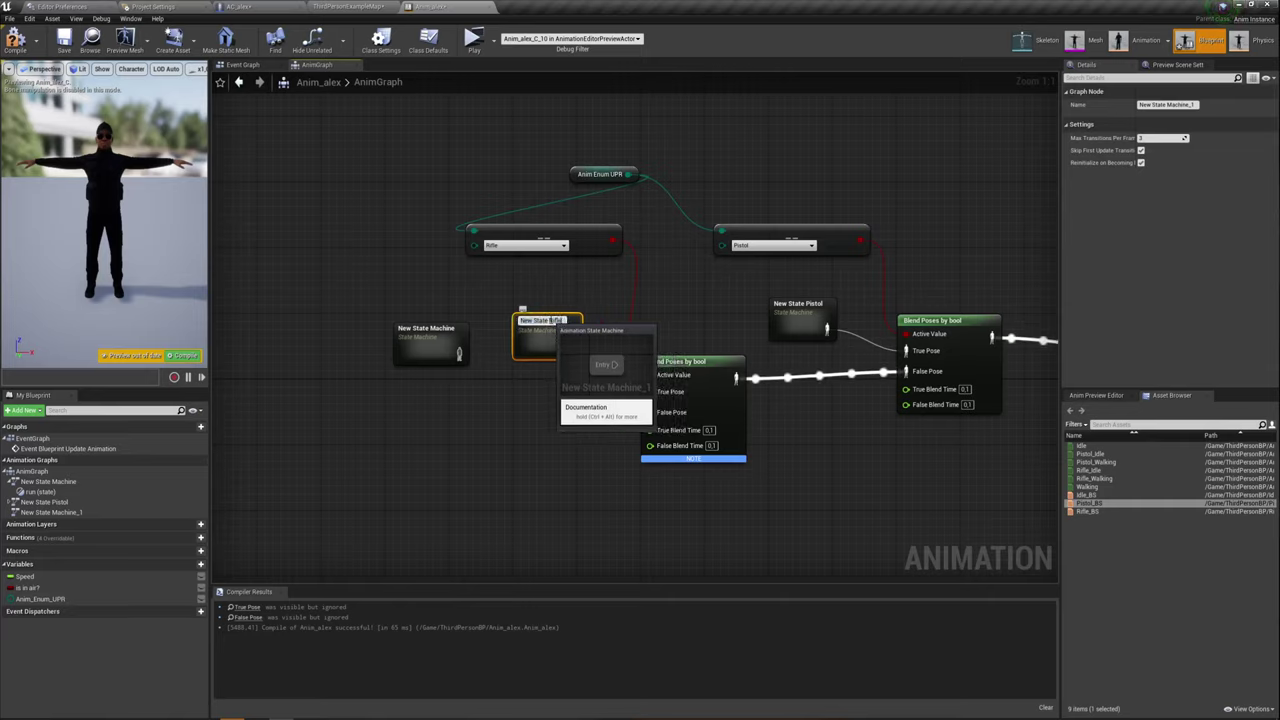
key(Return)
Connect New State Rifle to the True Pose and New State Machine to the False Pose
mouse_move(549, 320)
mouse_down()
mouse_move(557, 287)
mouse_move(650, 391)
mouse_up()
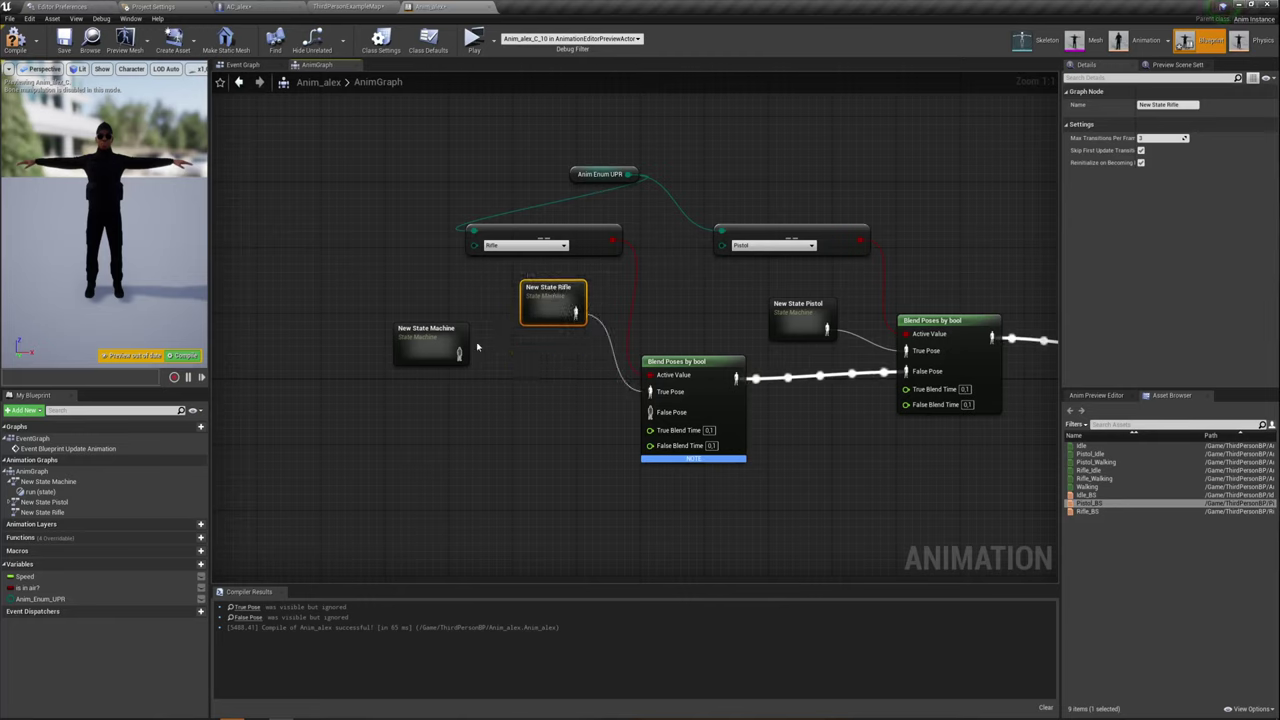
drag(441, 336, 480, 435)
drag(401, 372, 543, 521)
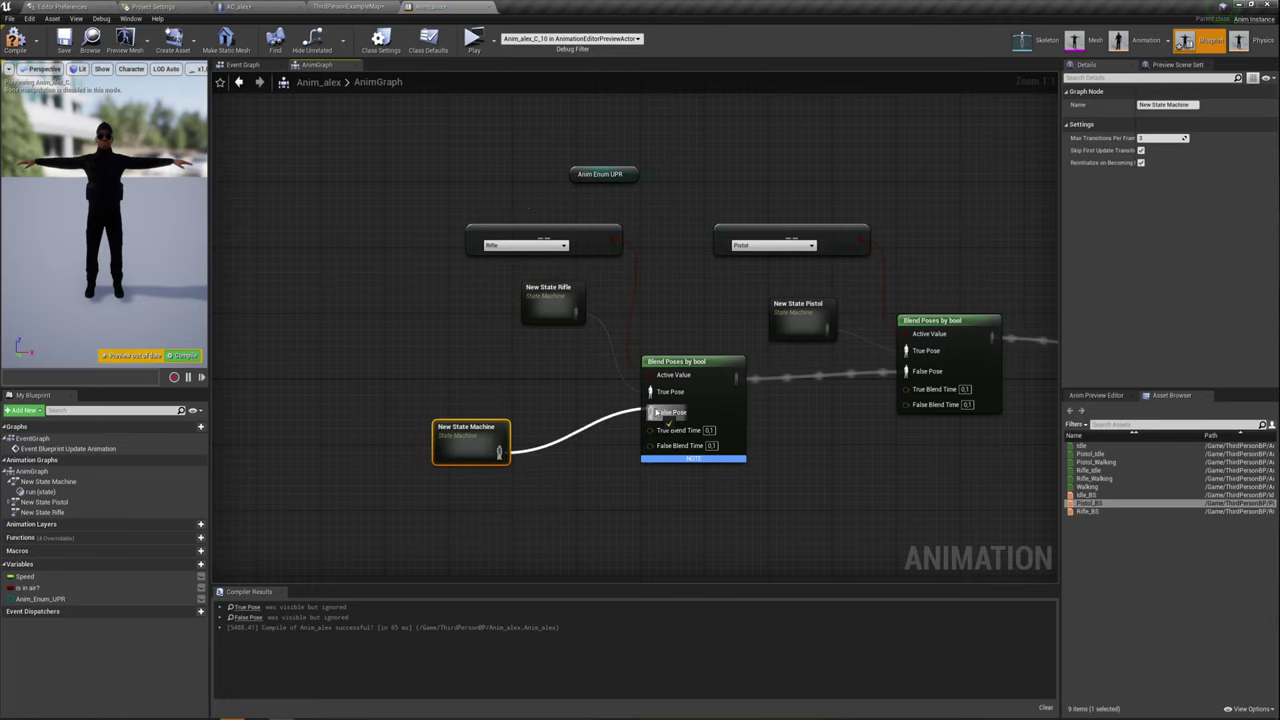
drag(497, 453, 651, 412)
right_drag(698, 491, 660, 492)
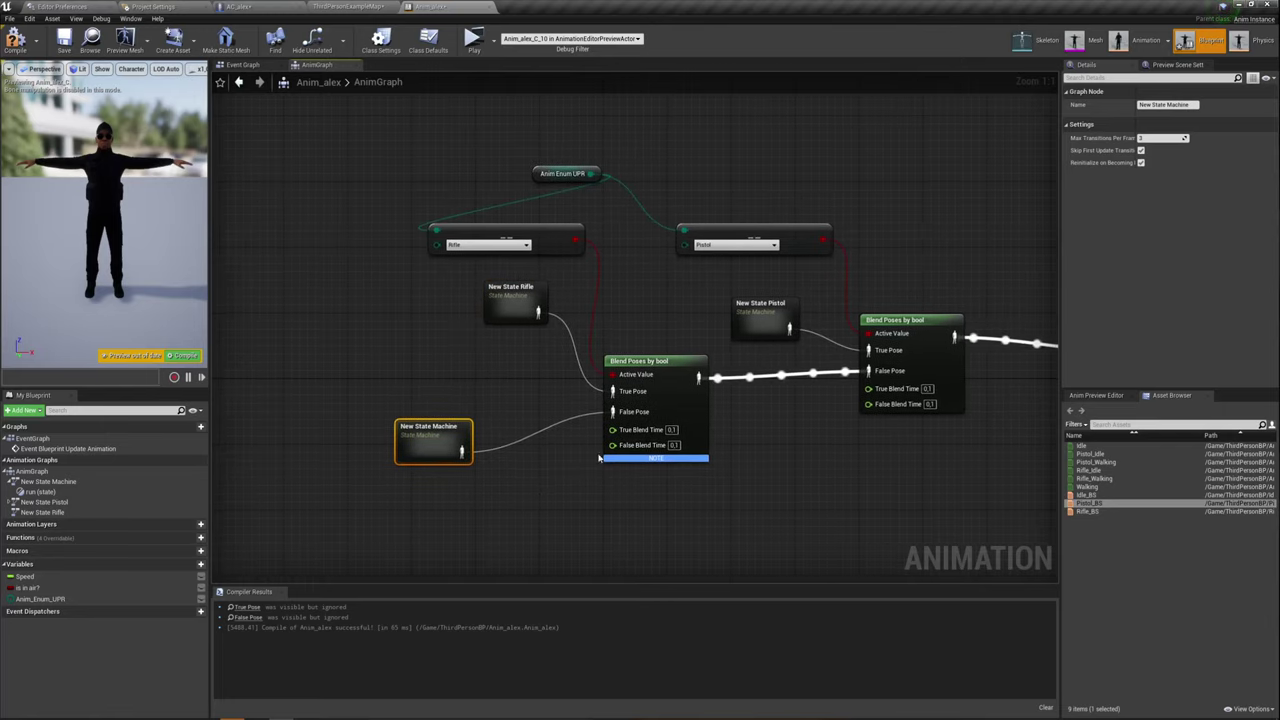
Inside New State Rifle, add a Rifle_BS state after Entry and feed Speed into its blend space
double_click(512, 290)
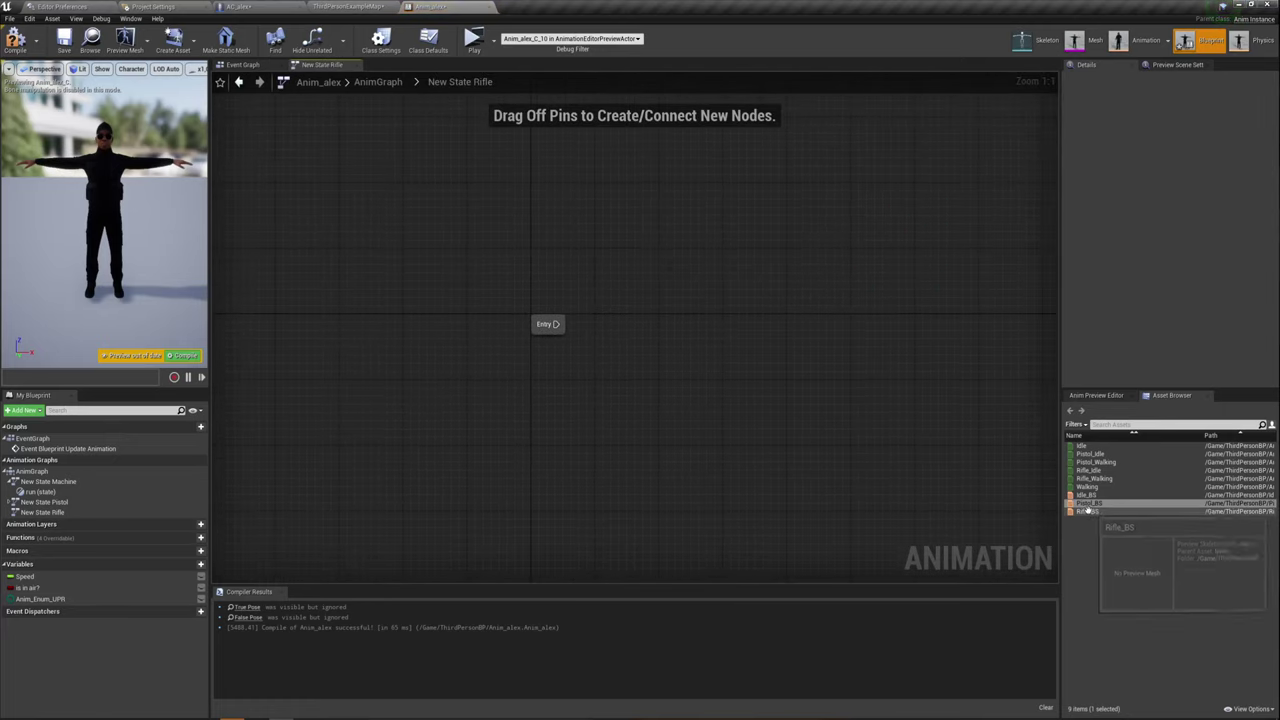
mouse_move(1088, 512)
mouse_down()
mouse_move(589, 314)
mouse_move(592, 327)
mouse_up()
click(560, 324)
double_click(620, 326)
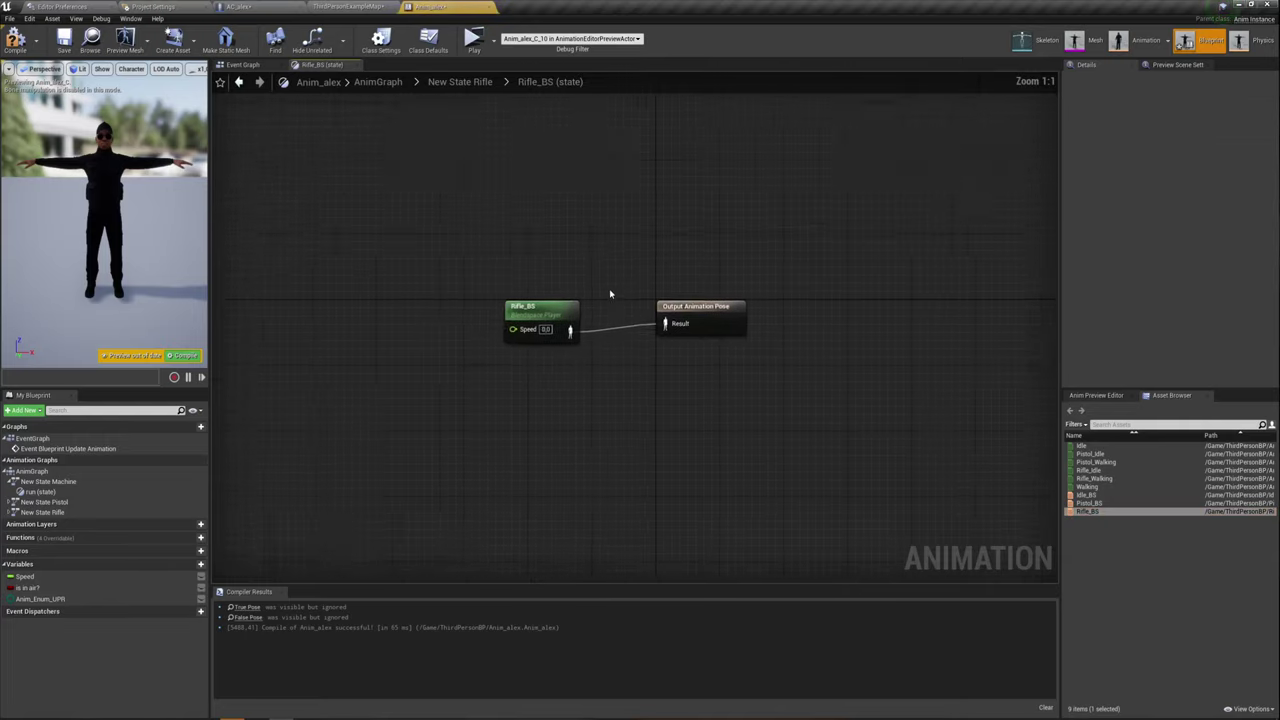
mouse_move(24, 577)
mouse_down()
mouse_move(495, 338)
mouse_move(568, 357)
mouse_move(494, 360)
mouse_move(720, 206)
mouse_up()
click(592, 426)
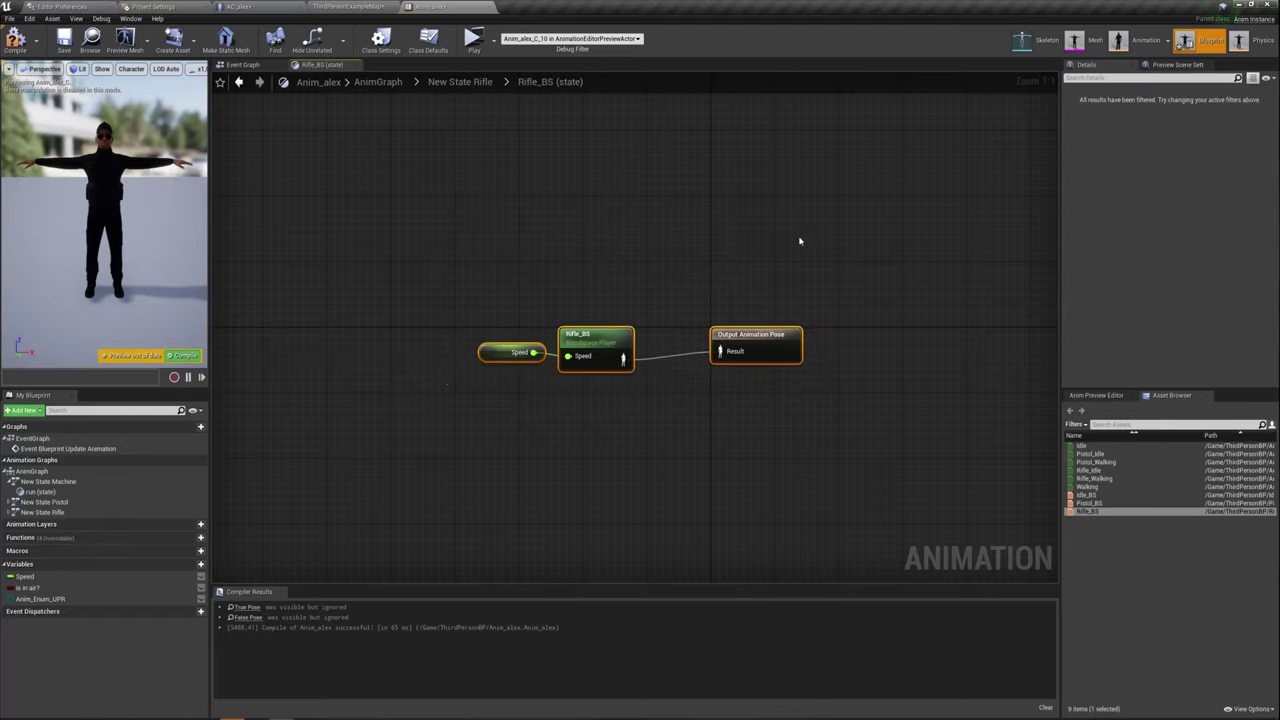
click(460, 81)
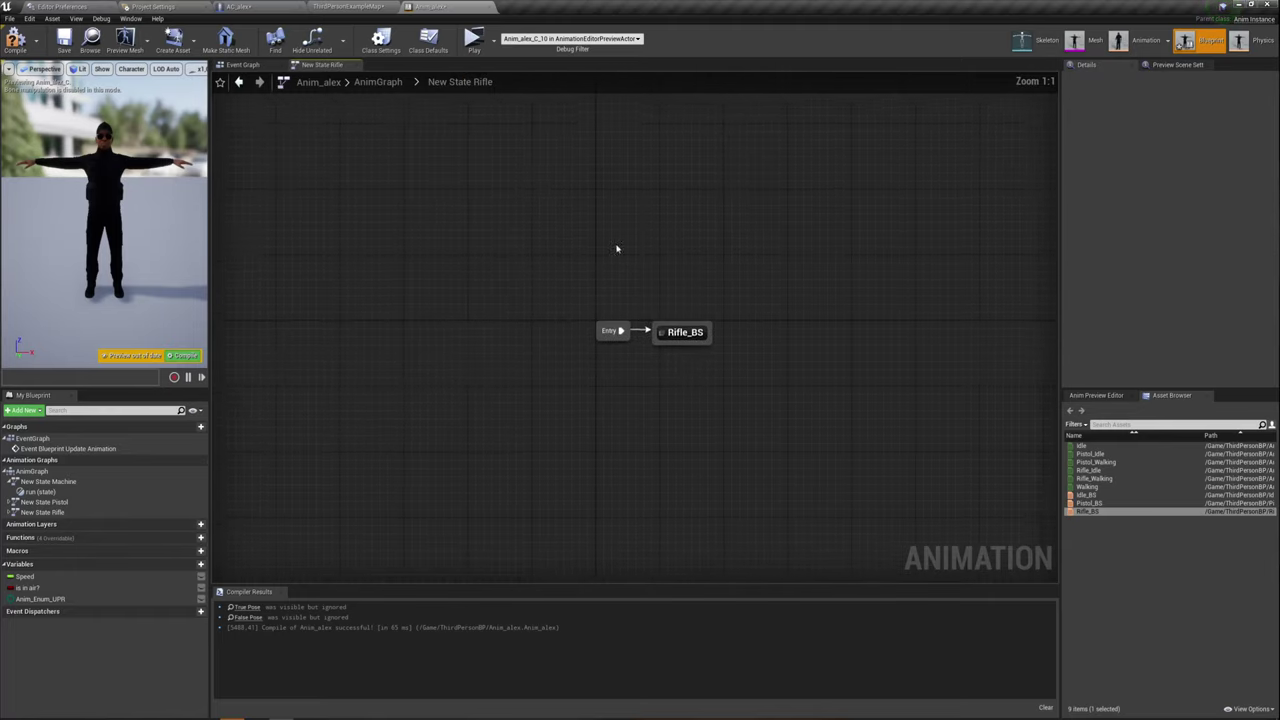
Select the Entry and Rifle_BS states together in the New State Rifle graph
drag(543, 380, 742, 320)
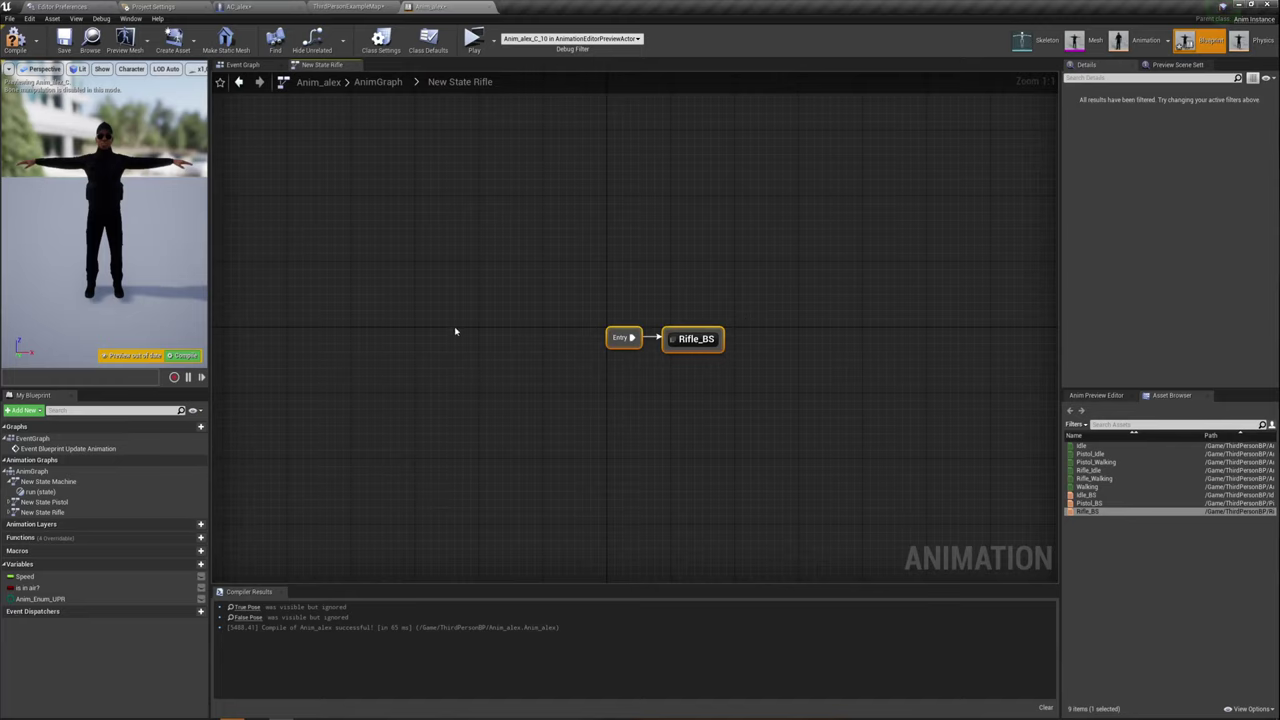
click(664, 381)
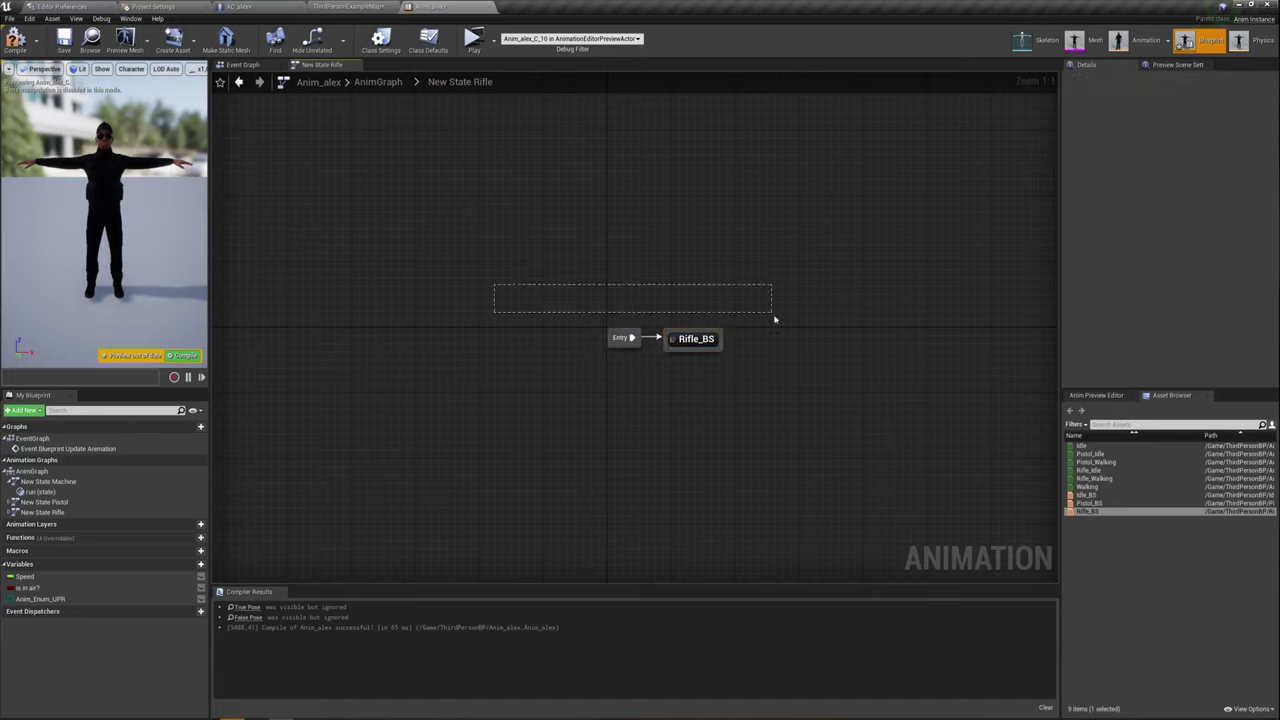
mouse_move(774, 319)
mouse_down()
mouse_move(811, 405)
mouse_move(813, 364)
mouse_move(748, 380)
mouse_up()
right_drag(748, 380, 706, 380)
drag(409, 276, 719, 410)
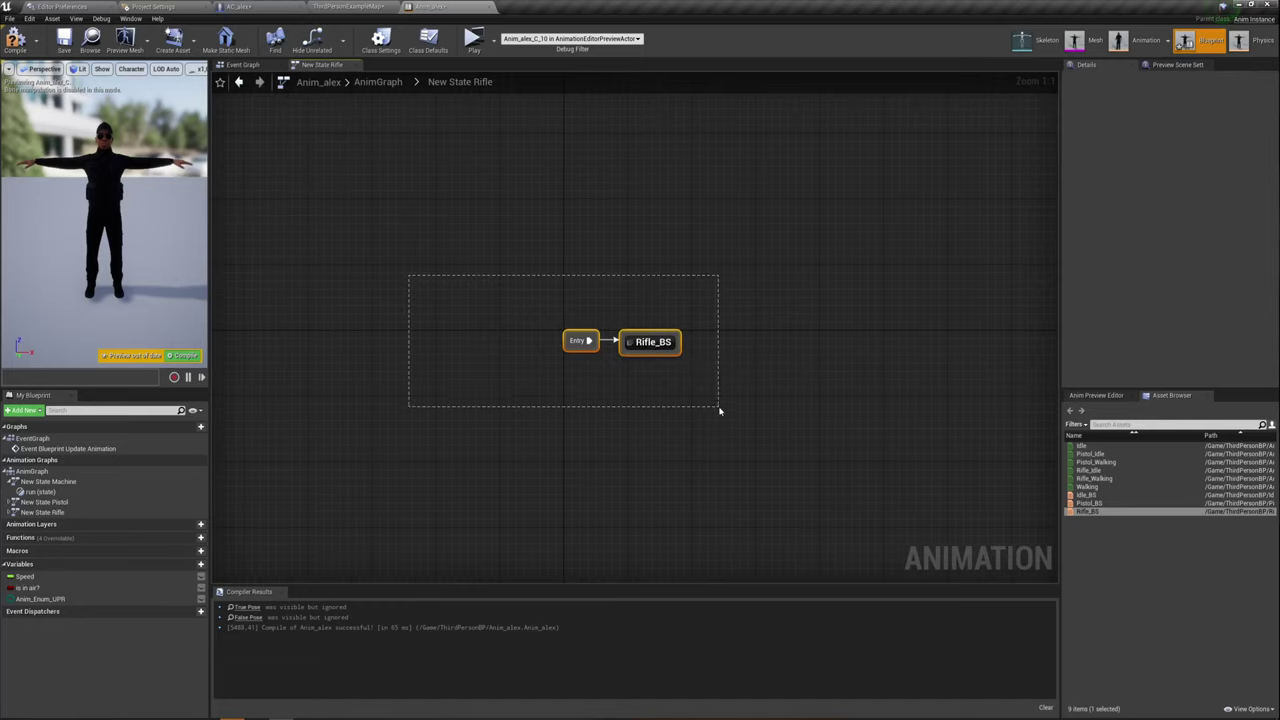
drag(849, 405, 853, 402)
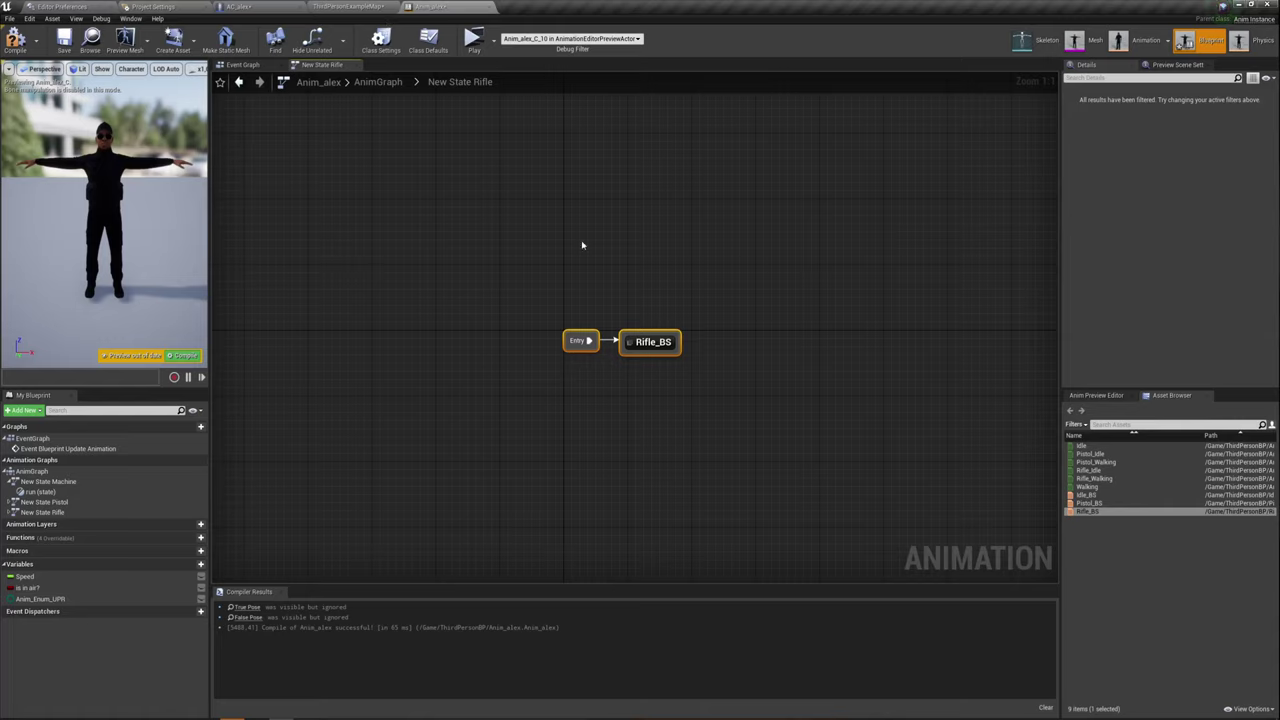
Return to the Anim_alex AnimGraph and compile the animation blueprint
click(519, 235)
click(344, 6)
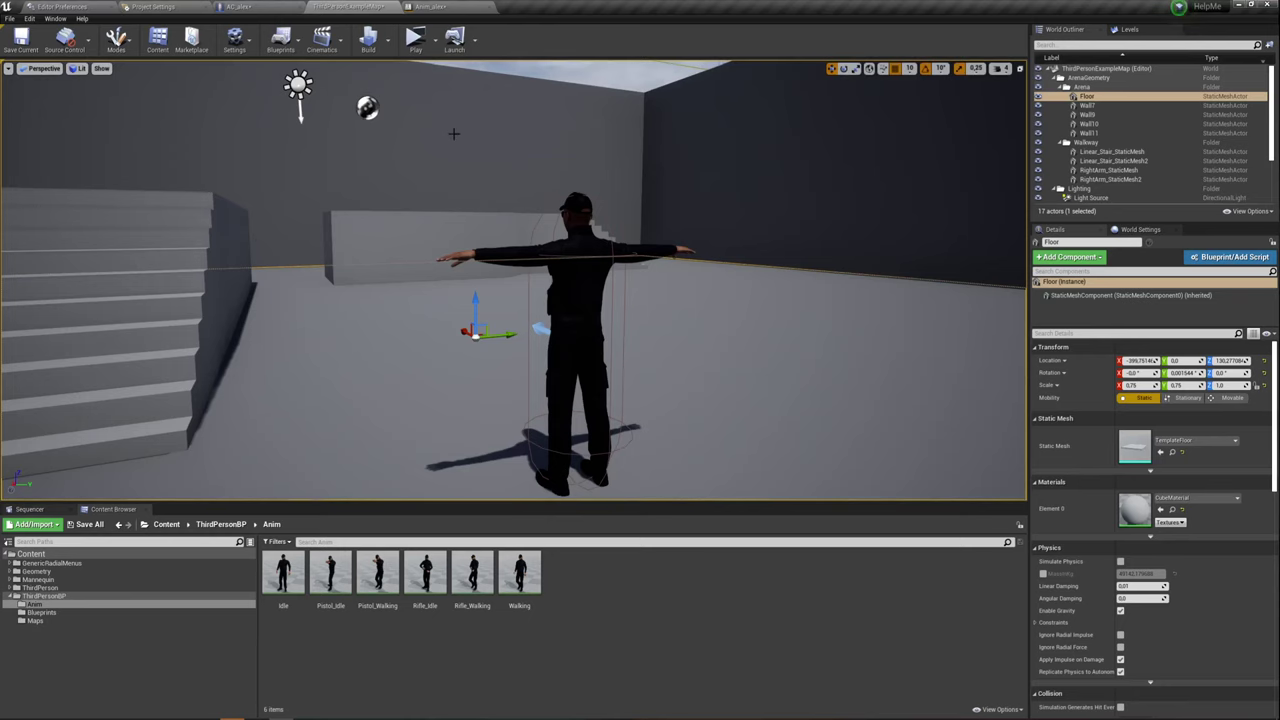
click(462, 8)
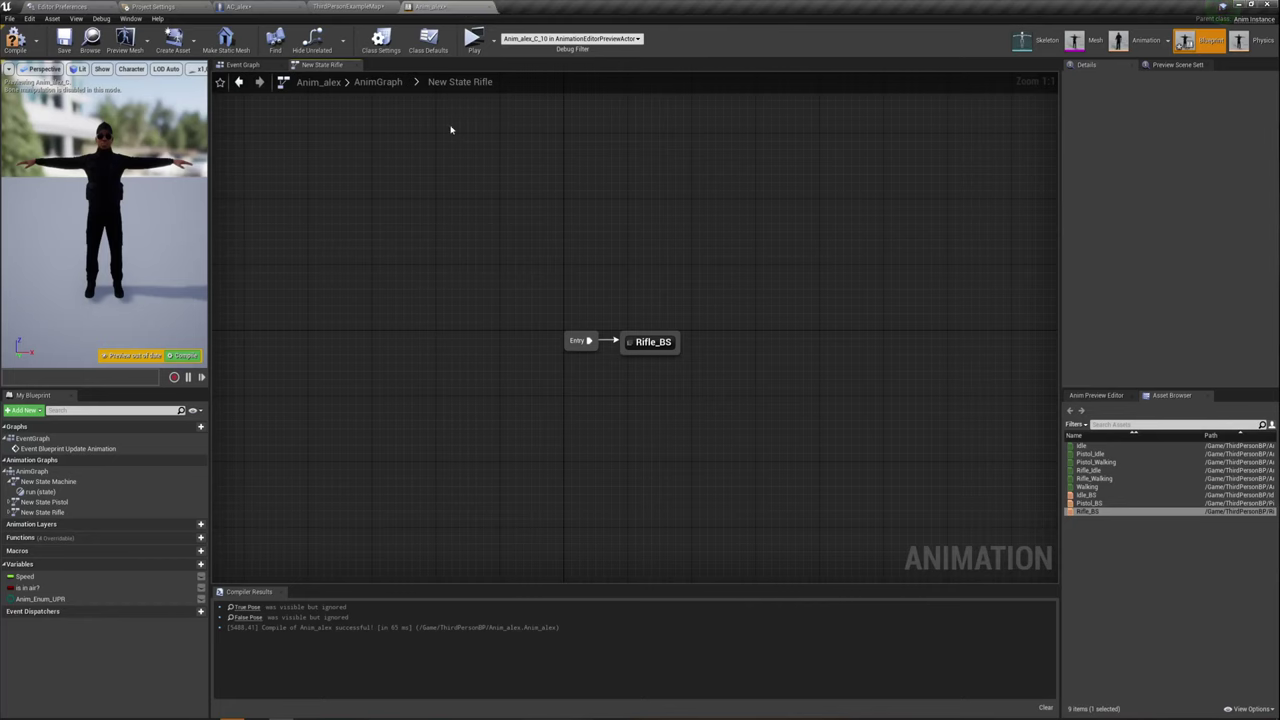
click(376, 84)
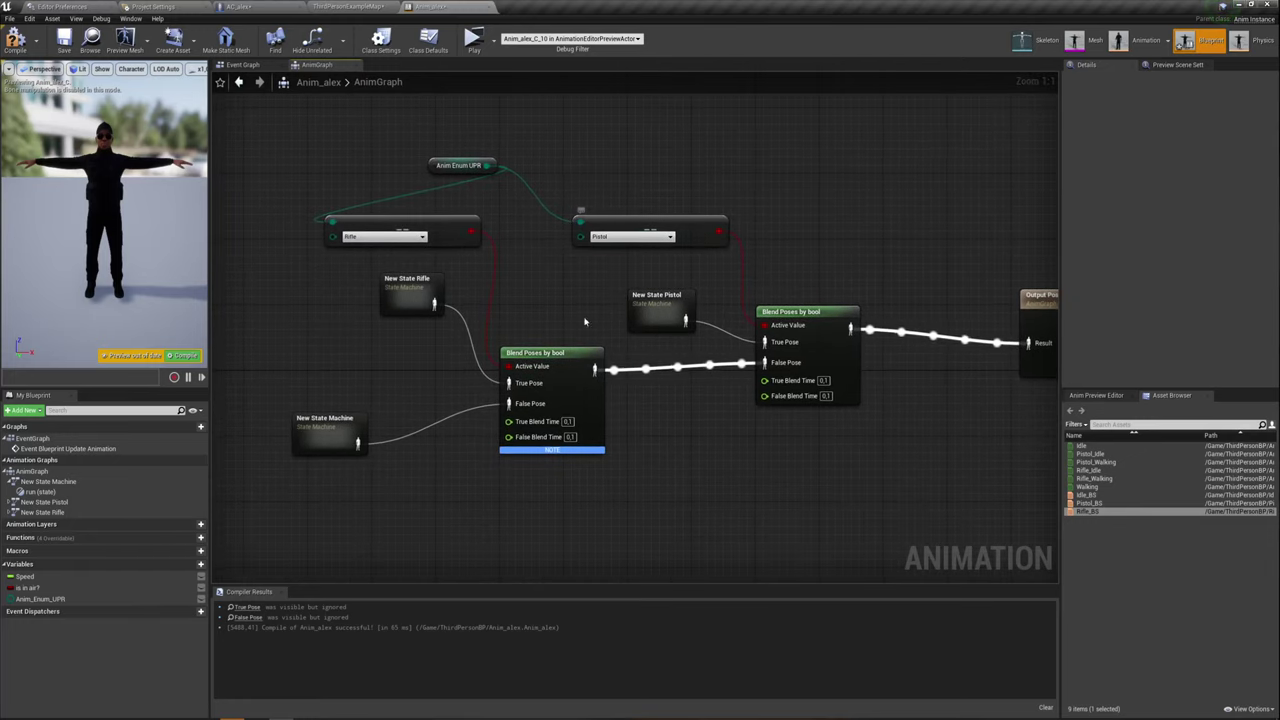
right_drag(584, 324, 587, 284)
click(15, 40)
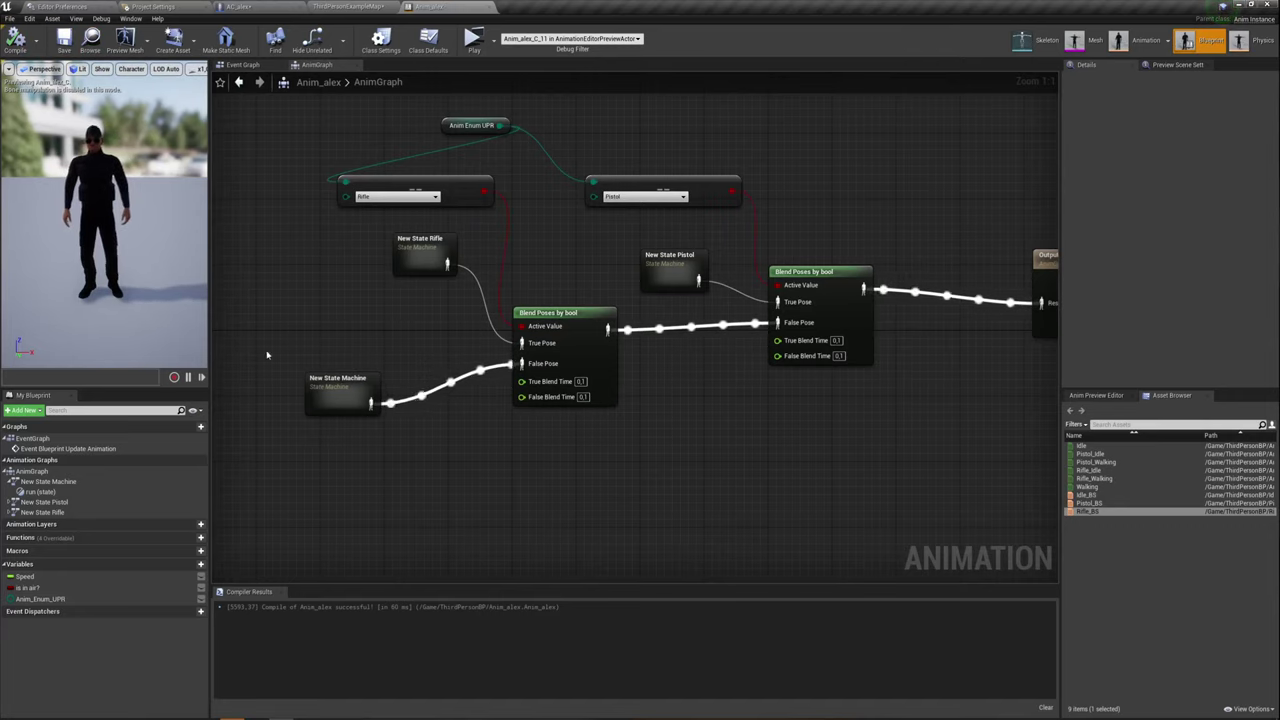
Select the New State Rifle node and open it to confirm Entry runs into Rifle_BS
drag(267, 354, 424, 472)
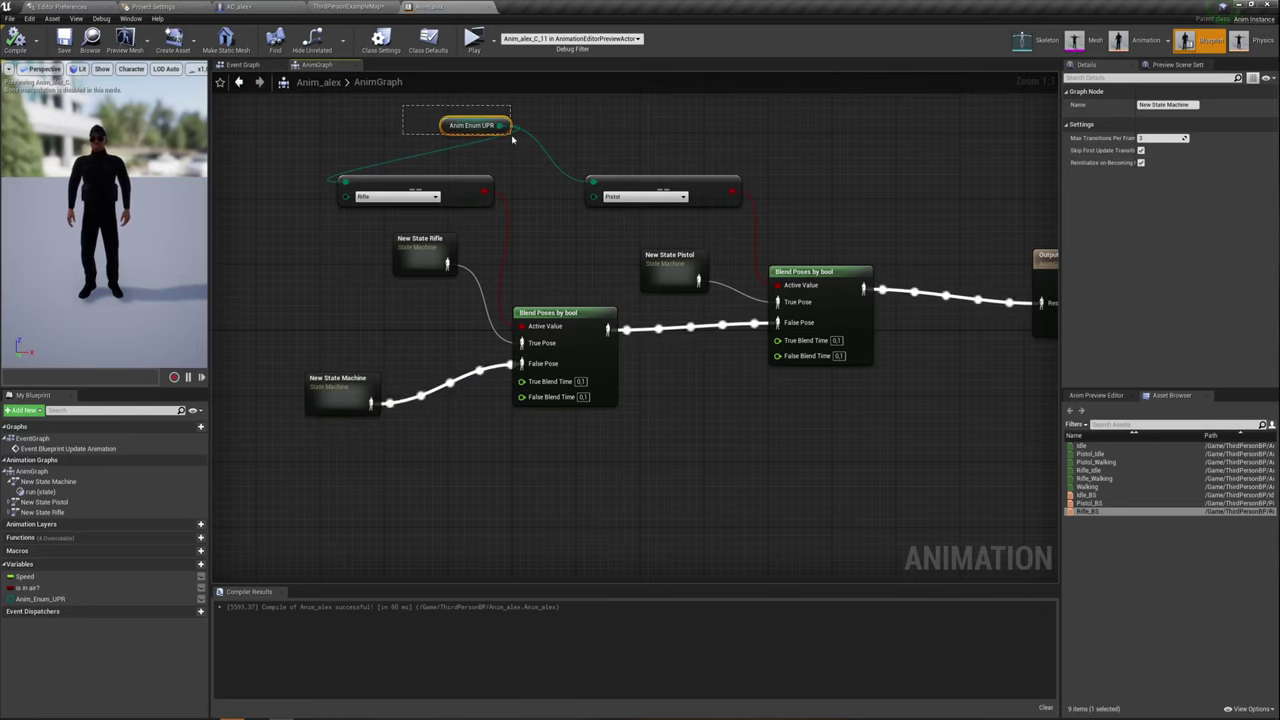
drag(524, 157, 520, 214)
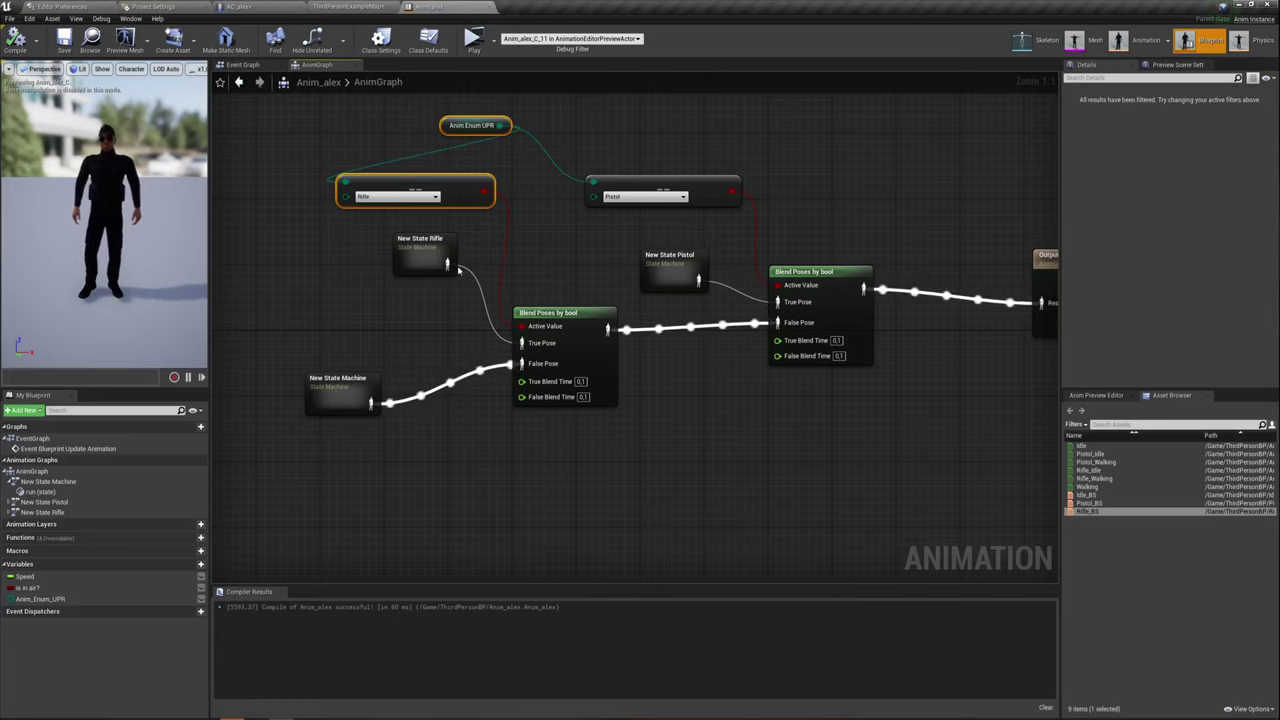
drag(441, 251, 424, 267)
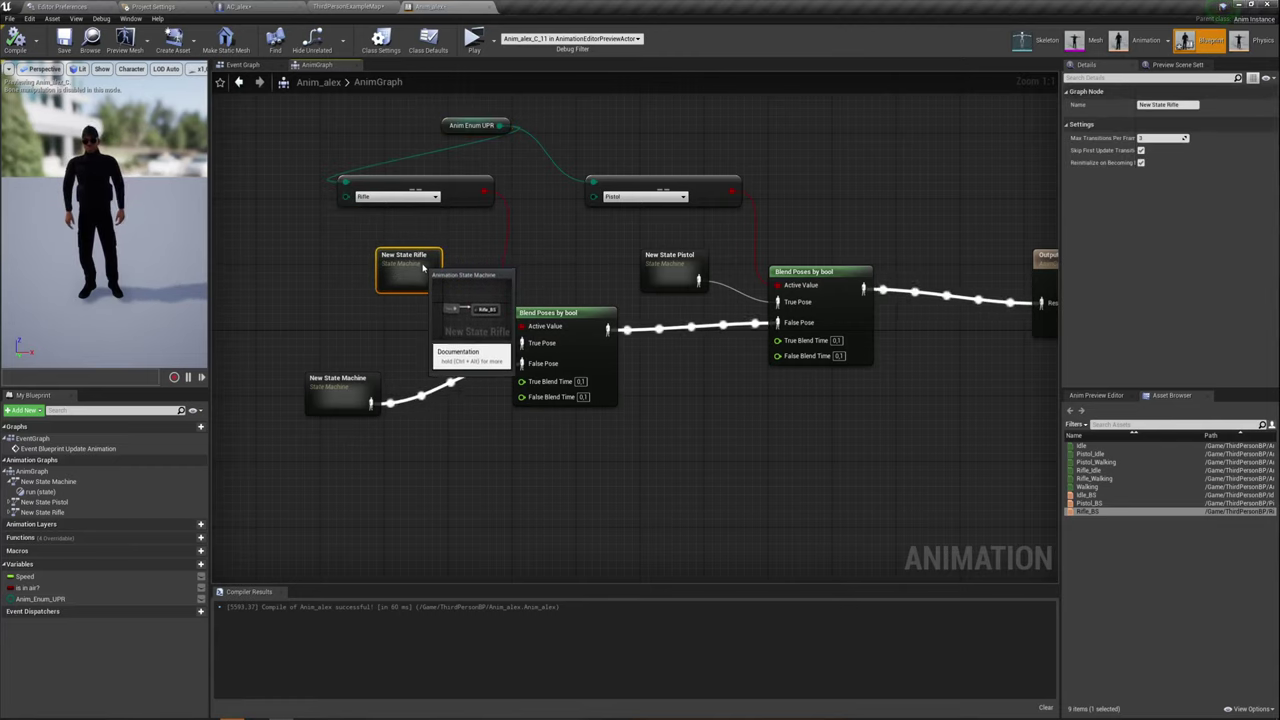
drag(464, 310, 466, 312)
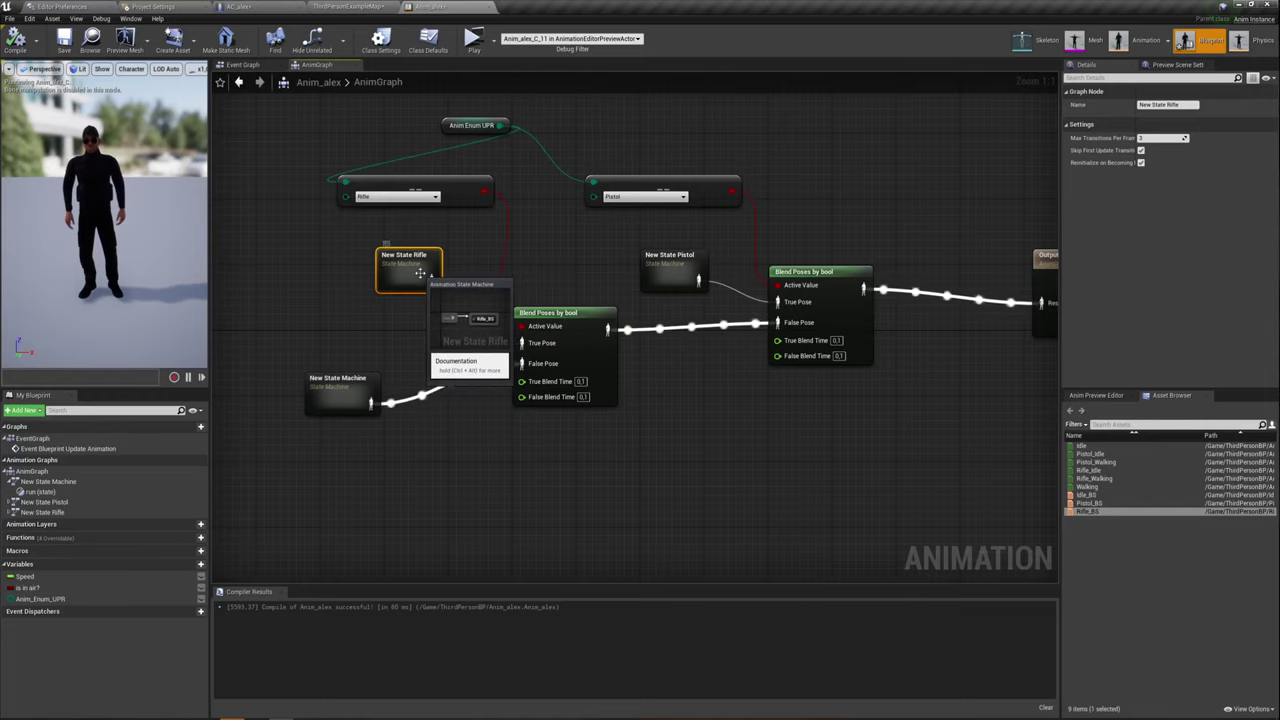
double_click(421, 278)
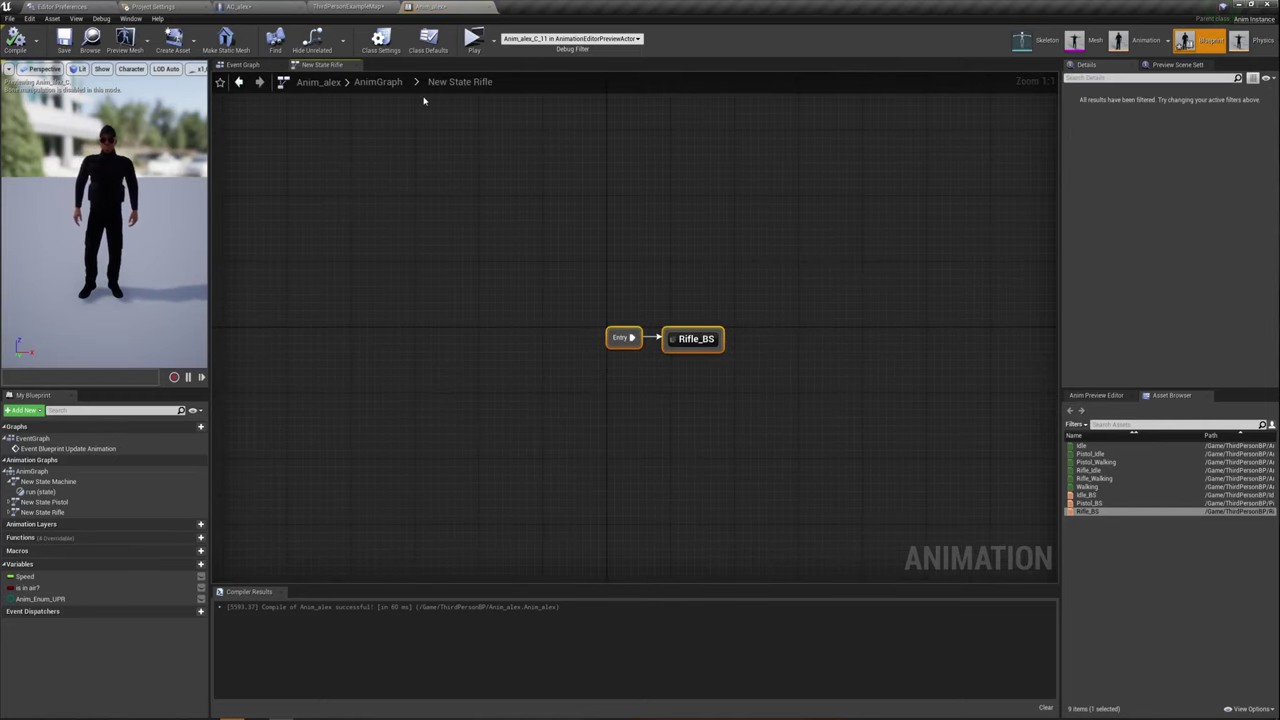
Go back to the top-level AnimGraph, then compile the AC_alex character blueprint
click(378, 83)
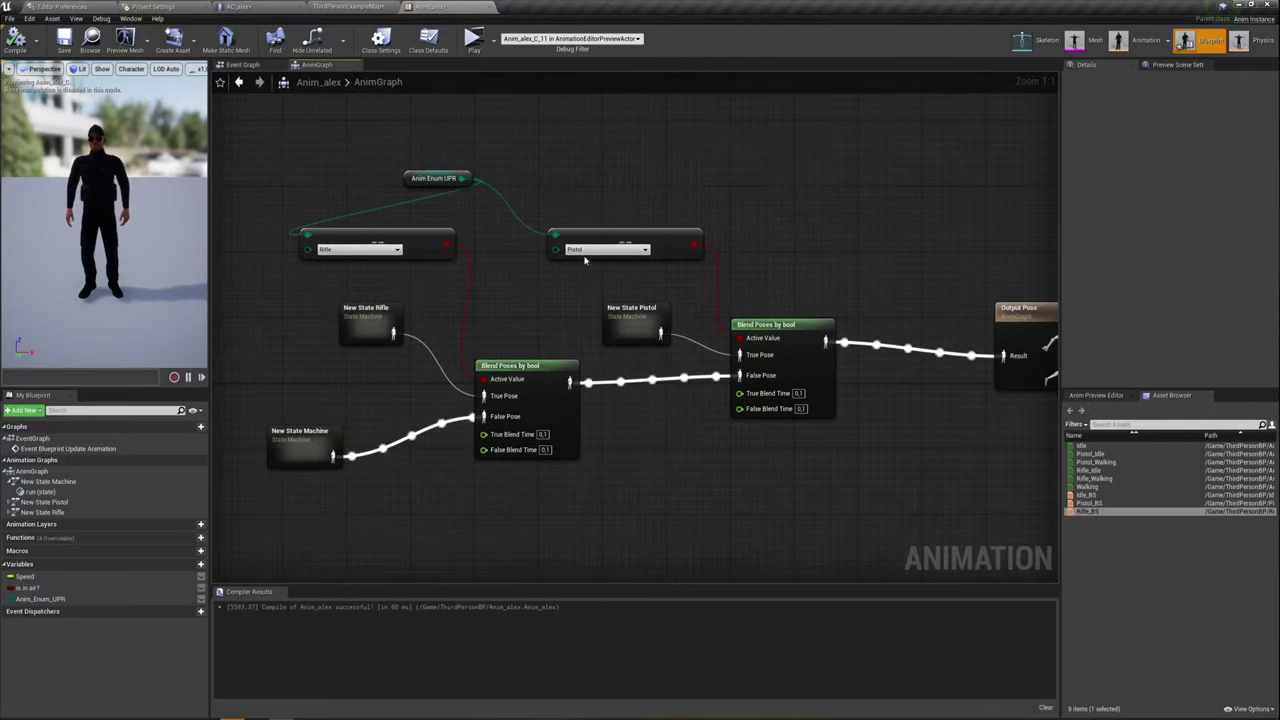
click(645, 312)
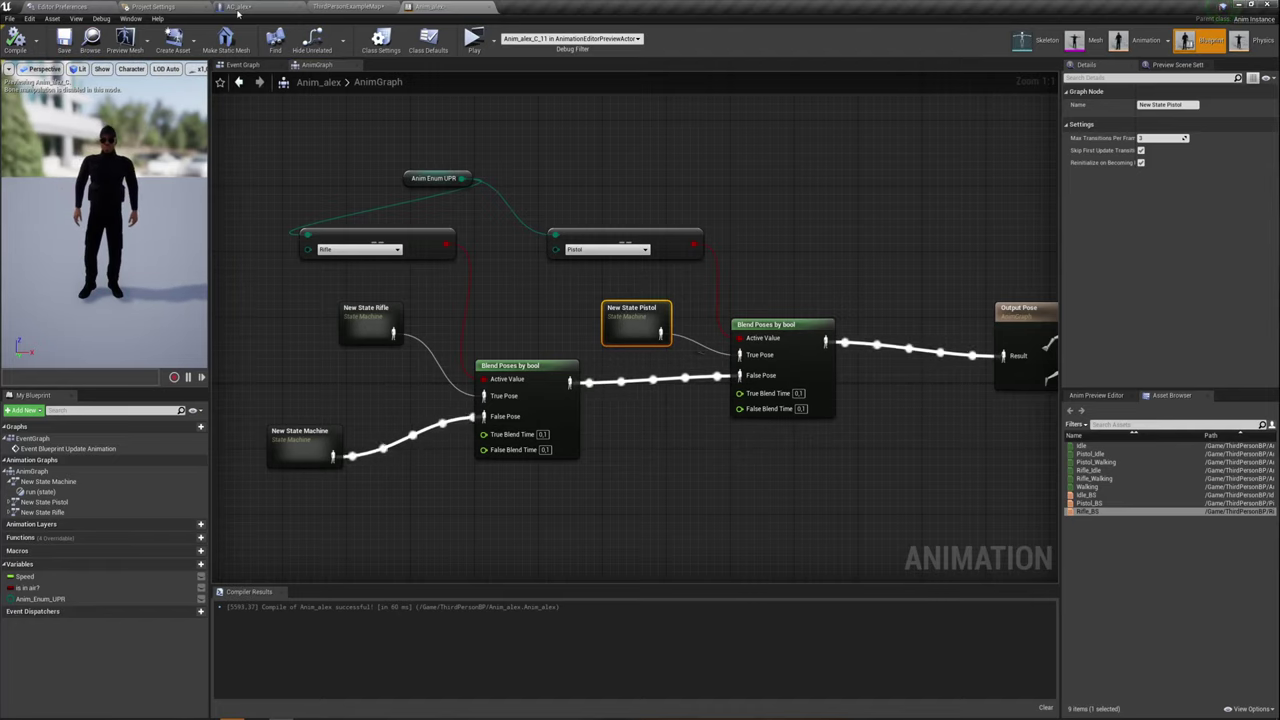
click(240, 7)
click(211, 46)
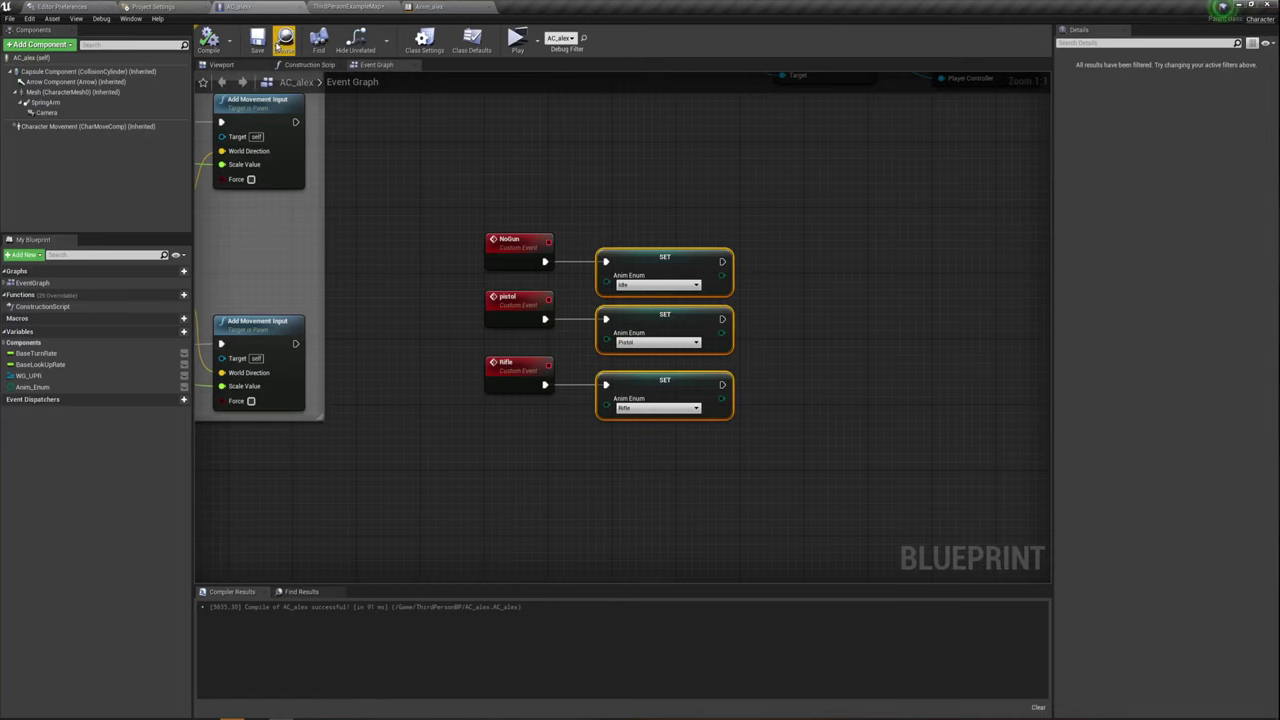
On the ThirdPersonExampleMap level, save all three modified assets
click(345, 7)
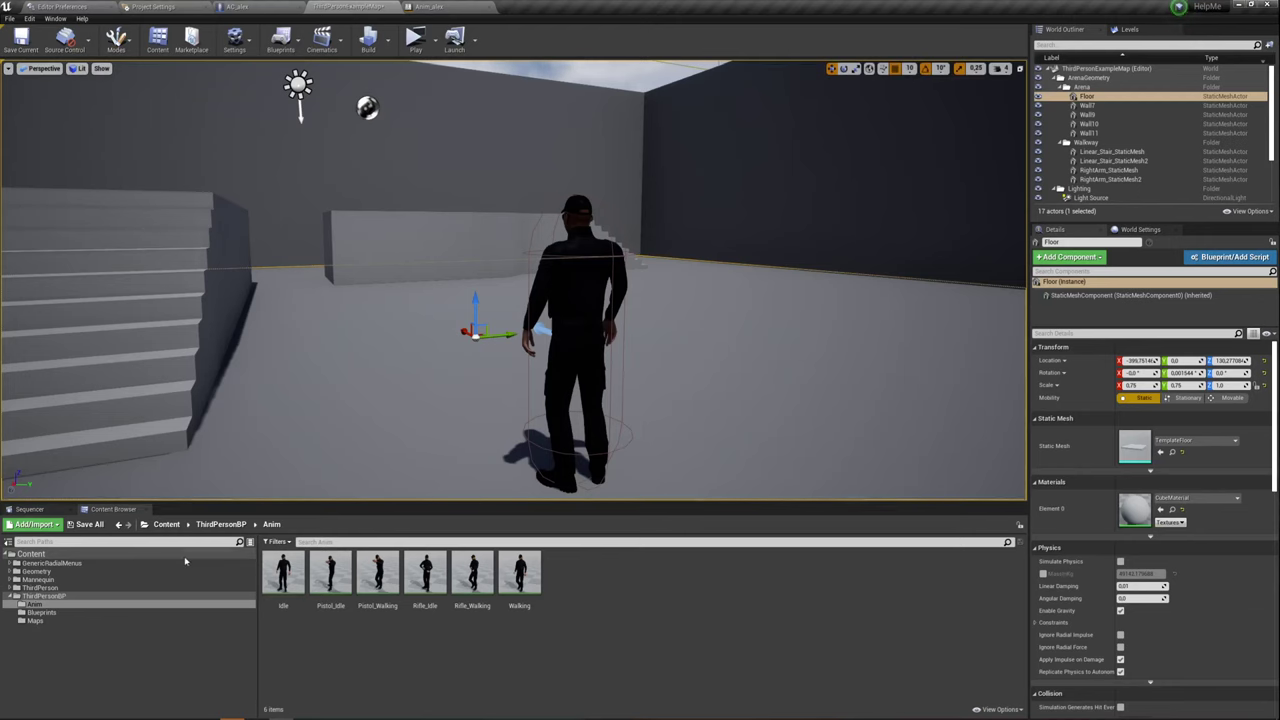
click(90, 524)
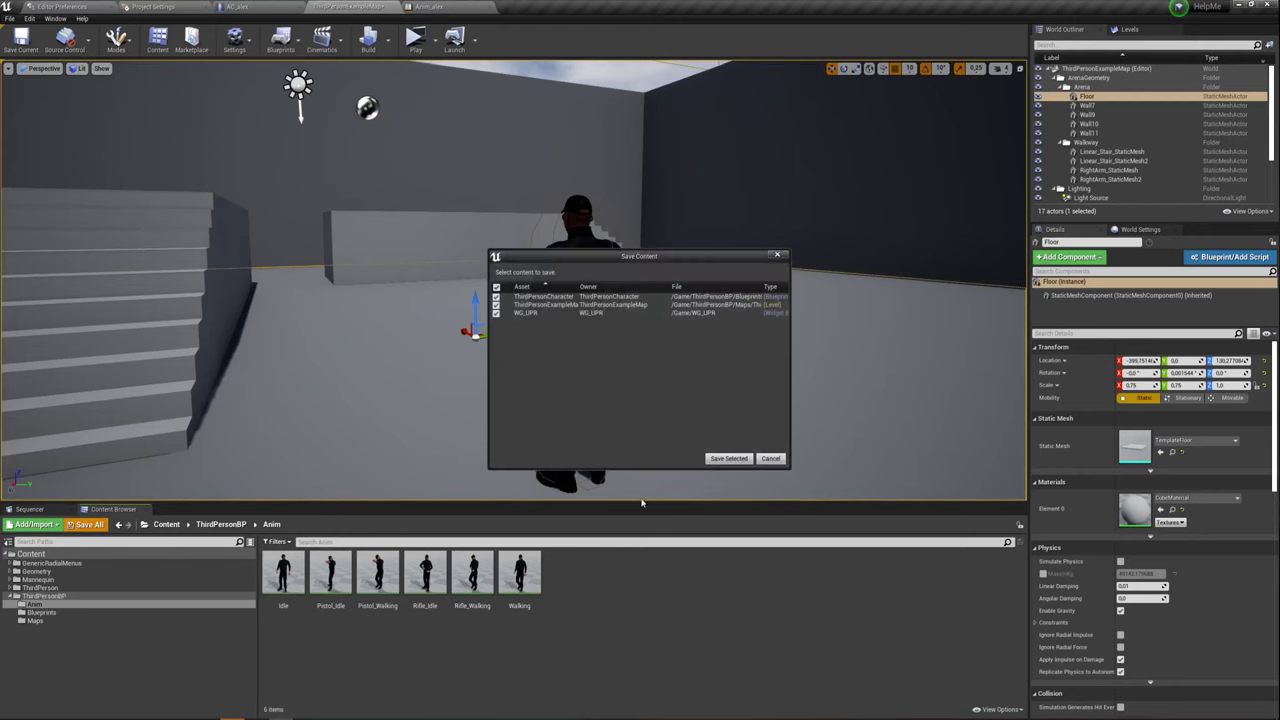
click(731, 459)
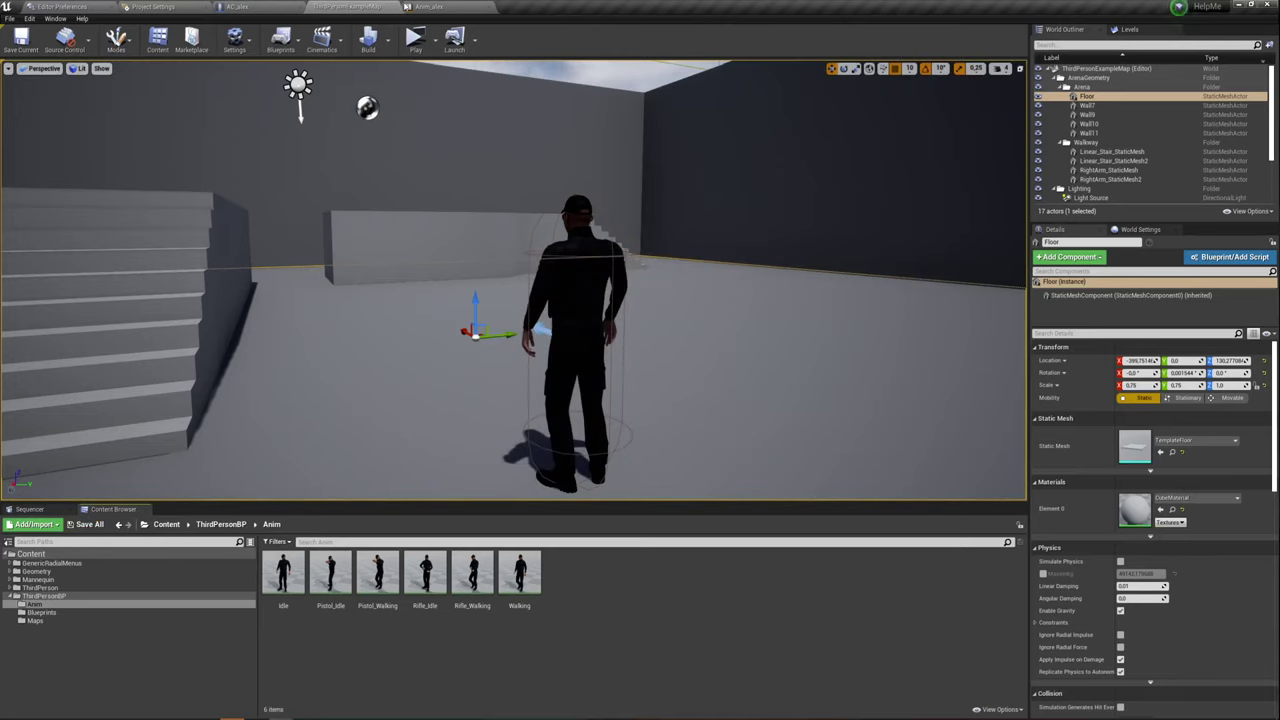
click(414, 38)
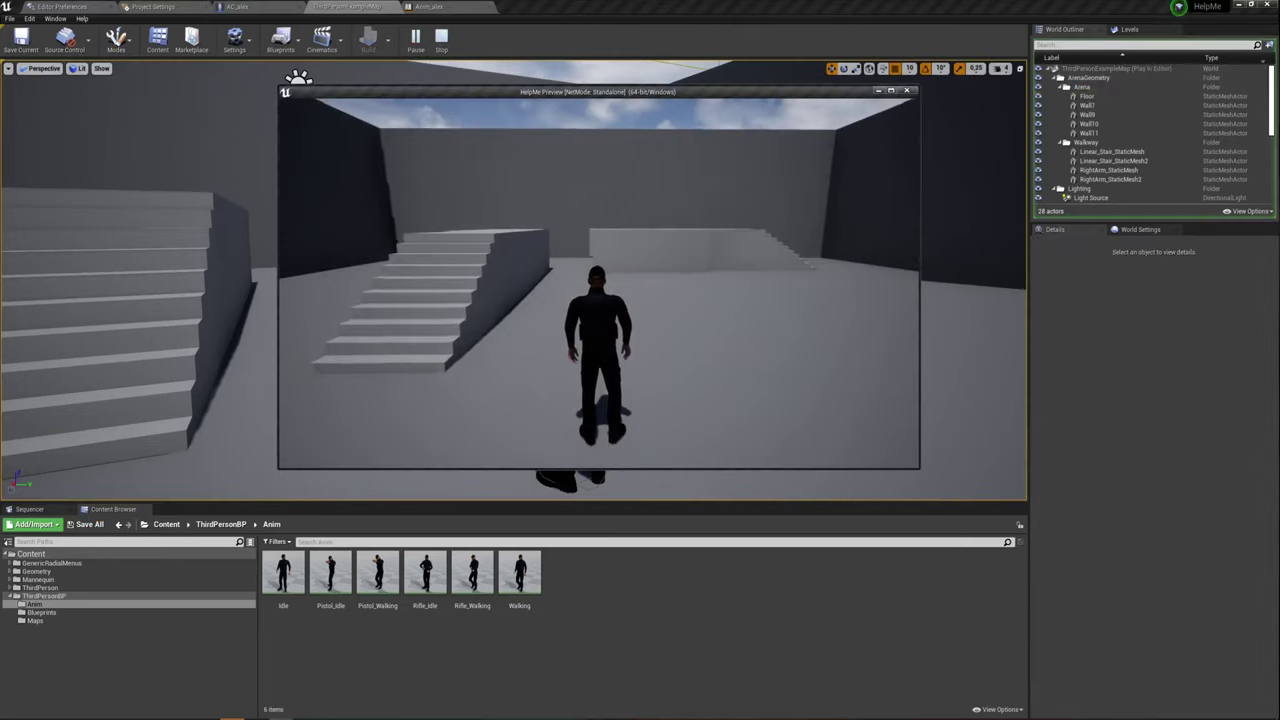
key(w)
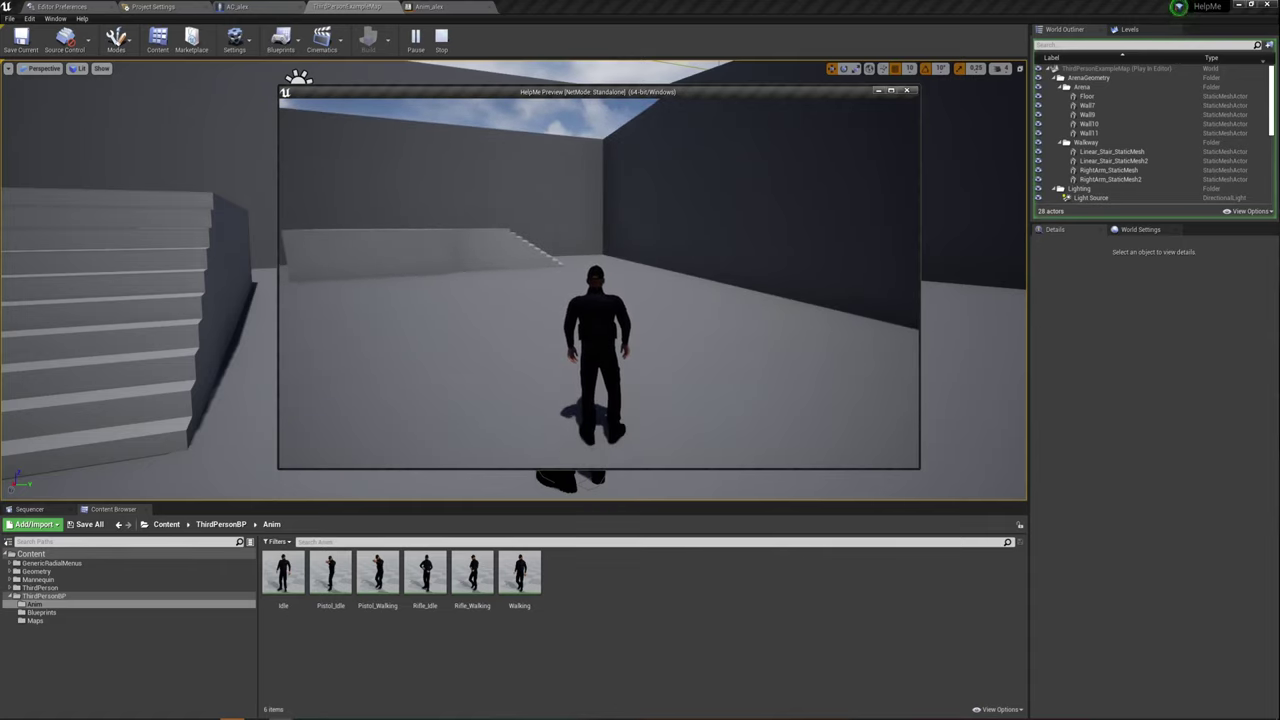
key(w)
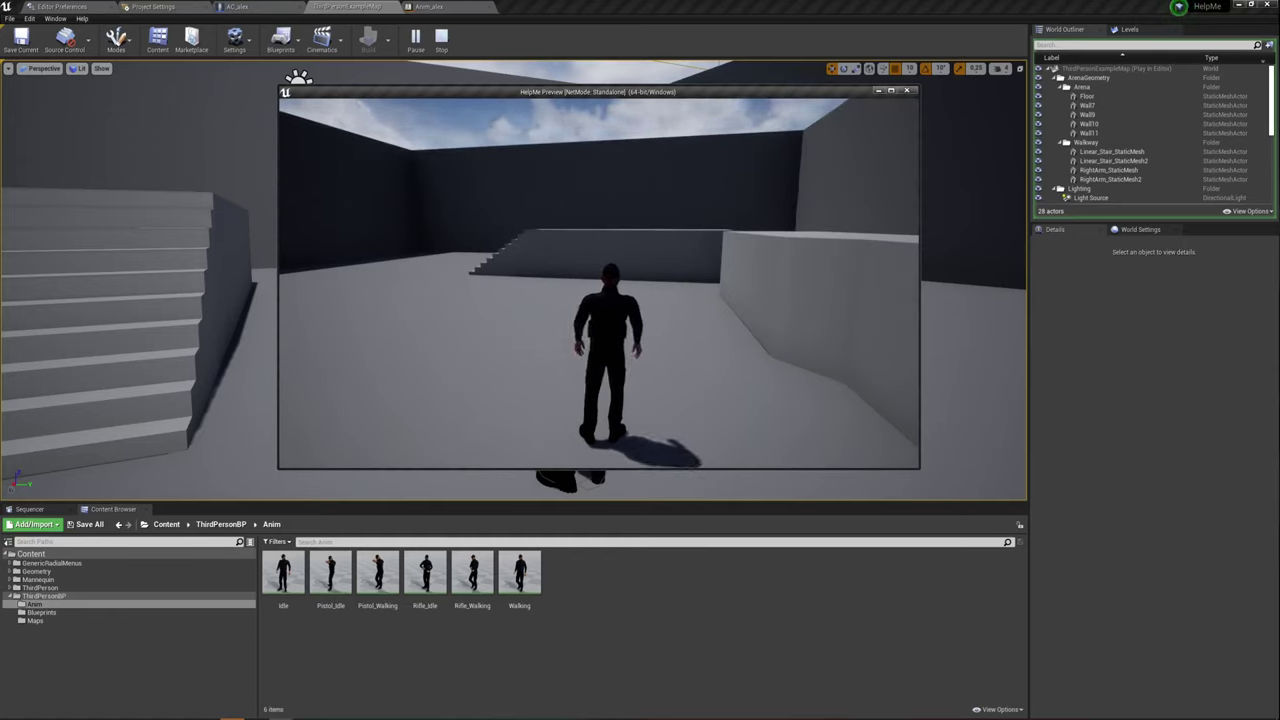
key(Tab)
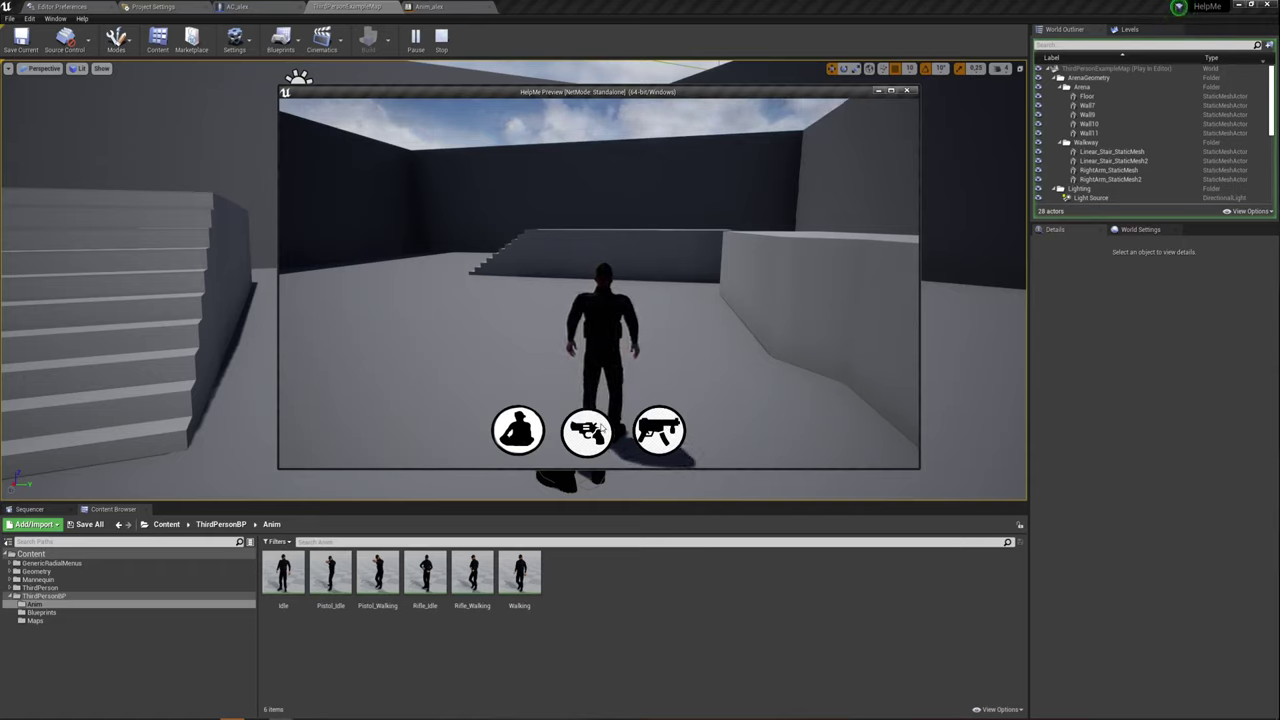
click(592, 430)
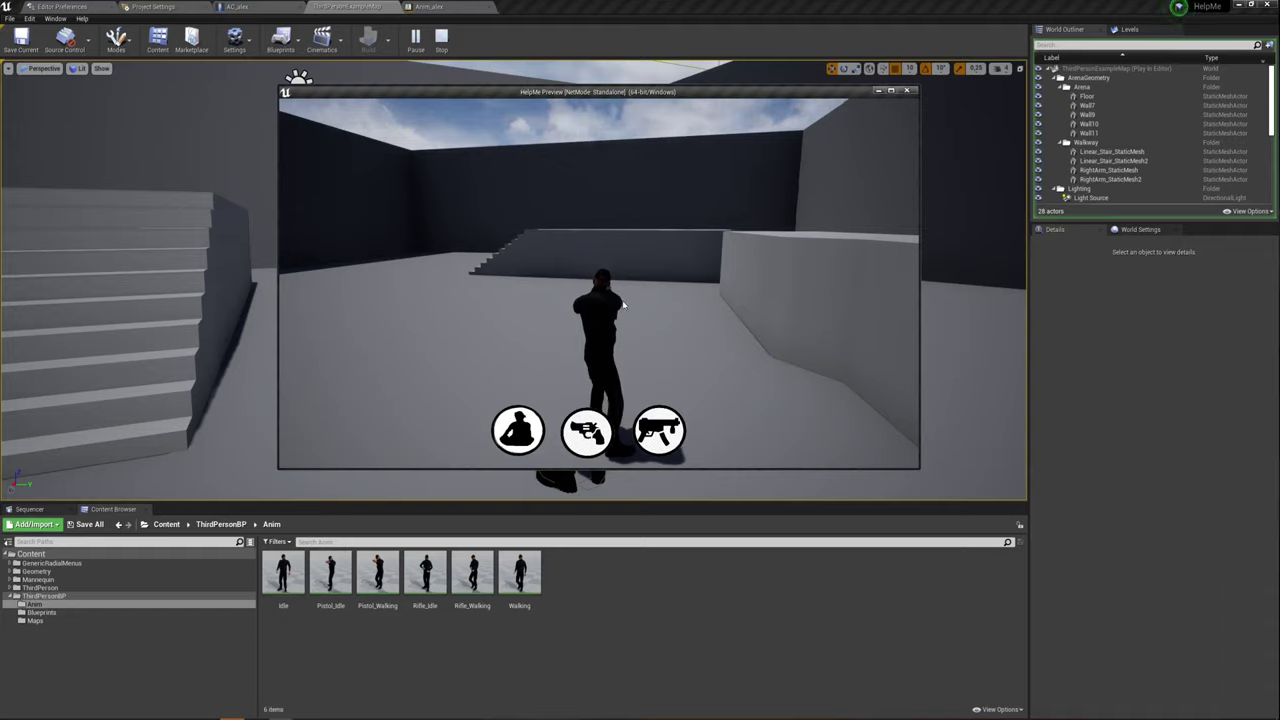
mouse_move(622, 304)
mouse_down()
mouse_move(470, 306)
mouse_move(659, 420)
mouse_up()
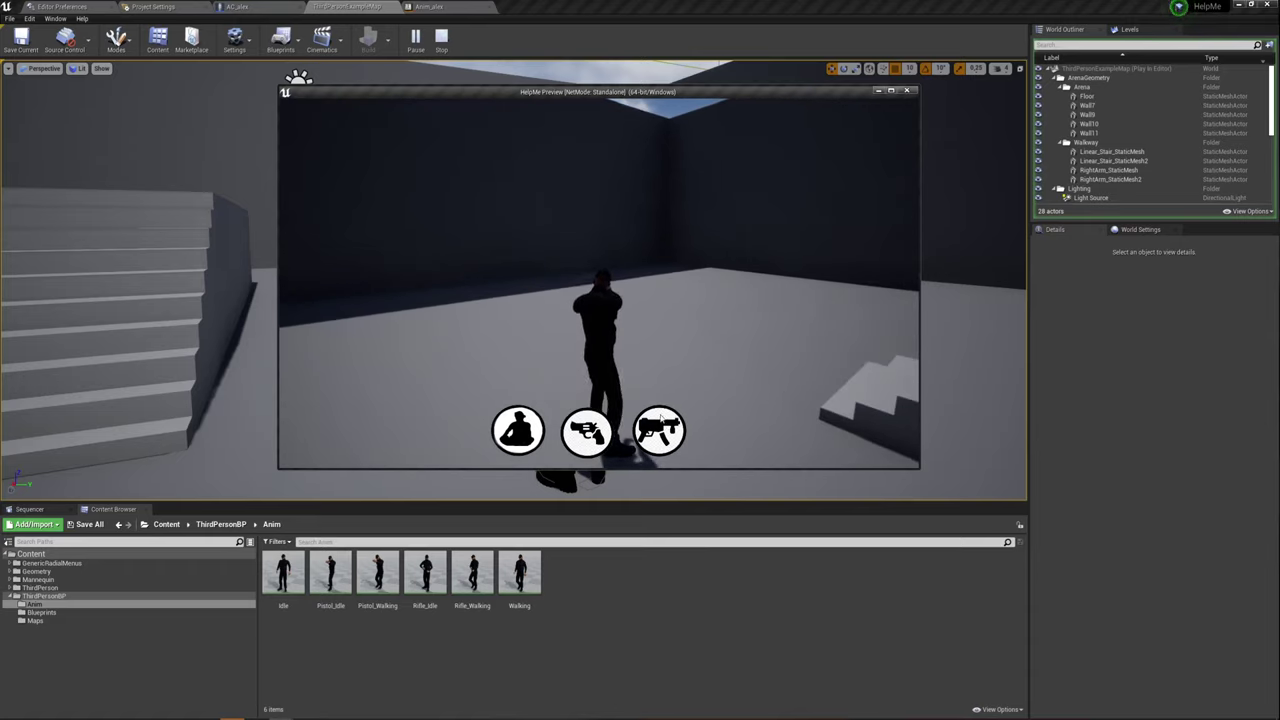
click(660, 418)
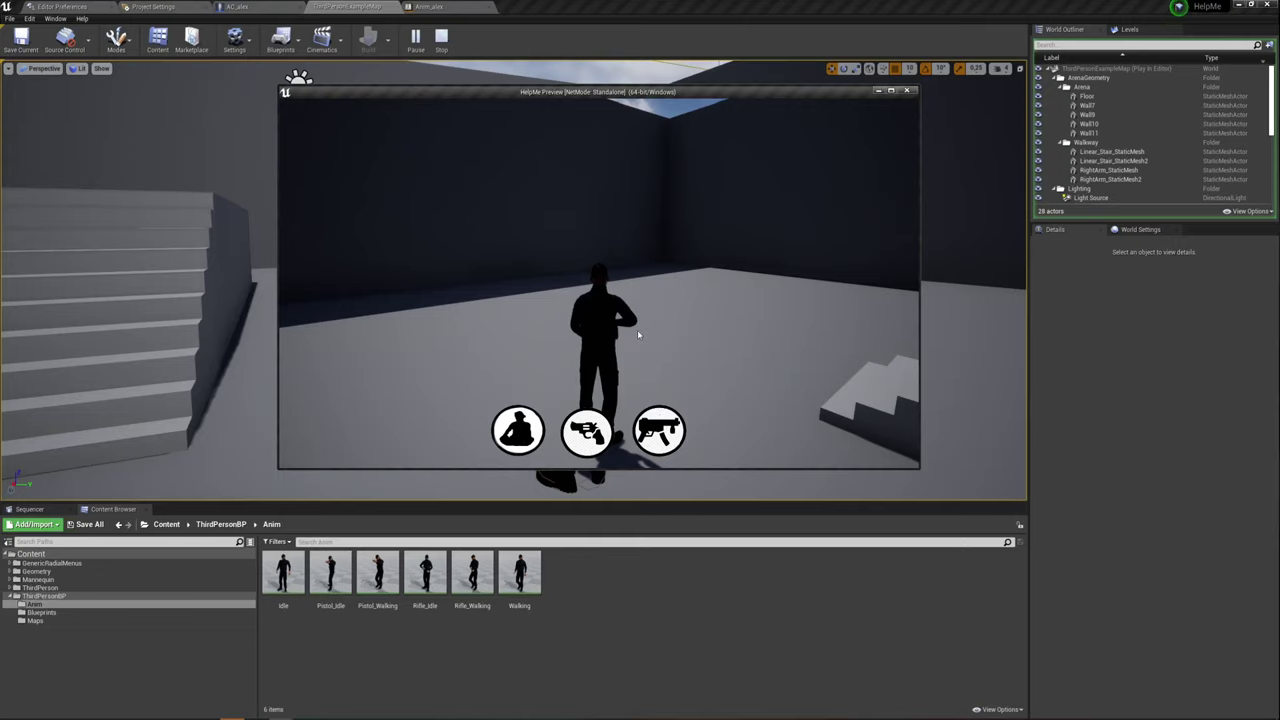
drag(638, 334, 760, 334)
mouse_move(637, 331)
mouse_down()
mouse_move(594, 284)
mouse_move(614, 286)
mouse_move(660, 418)
mouse_up()
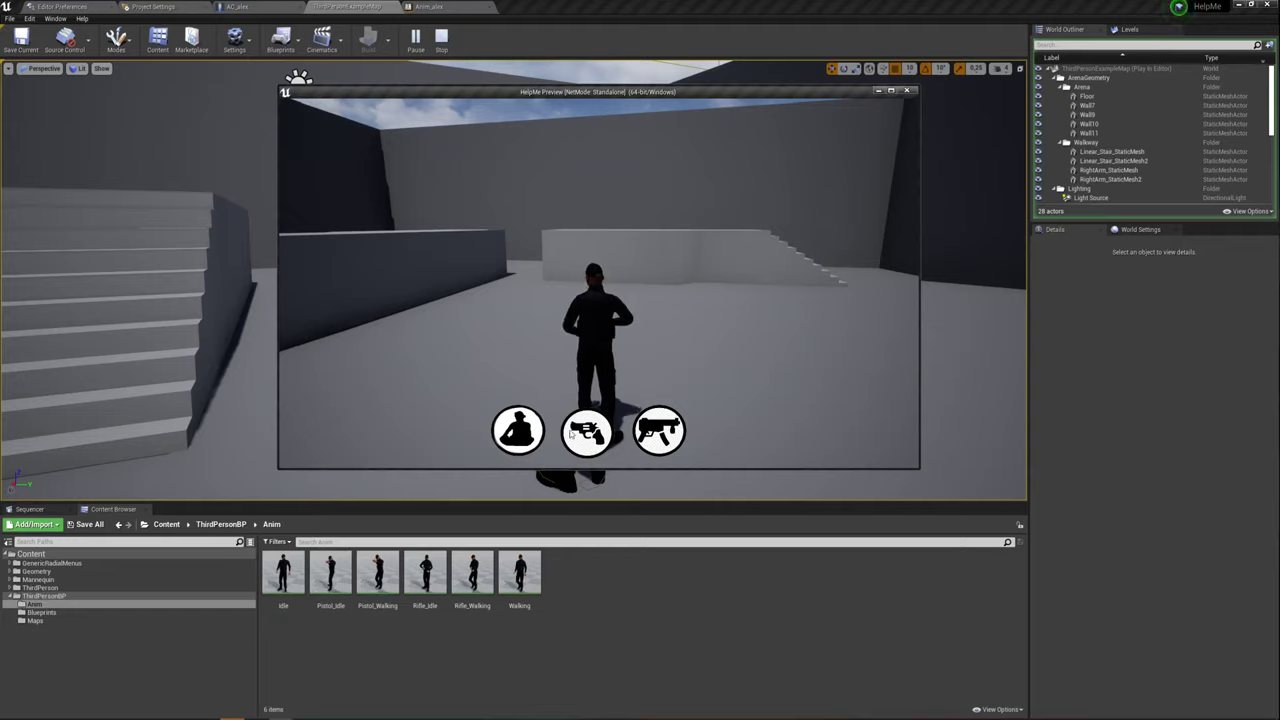
click(682, 408)
key(w)
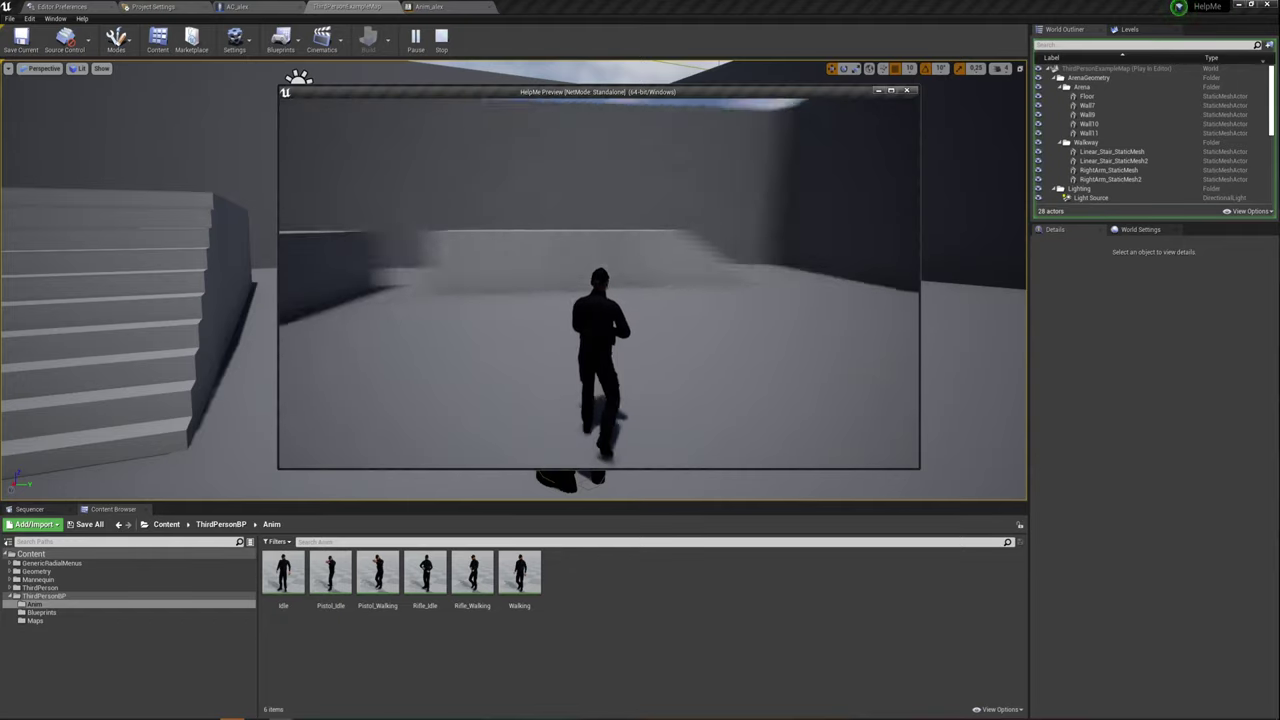
drag(660, 300, 540, 300)
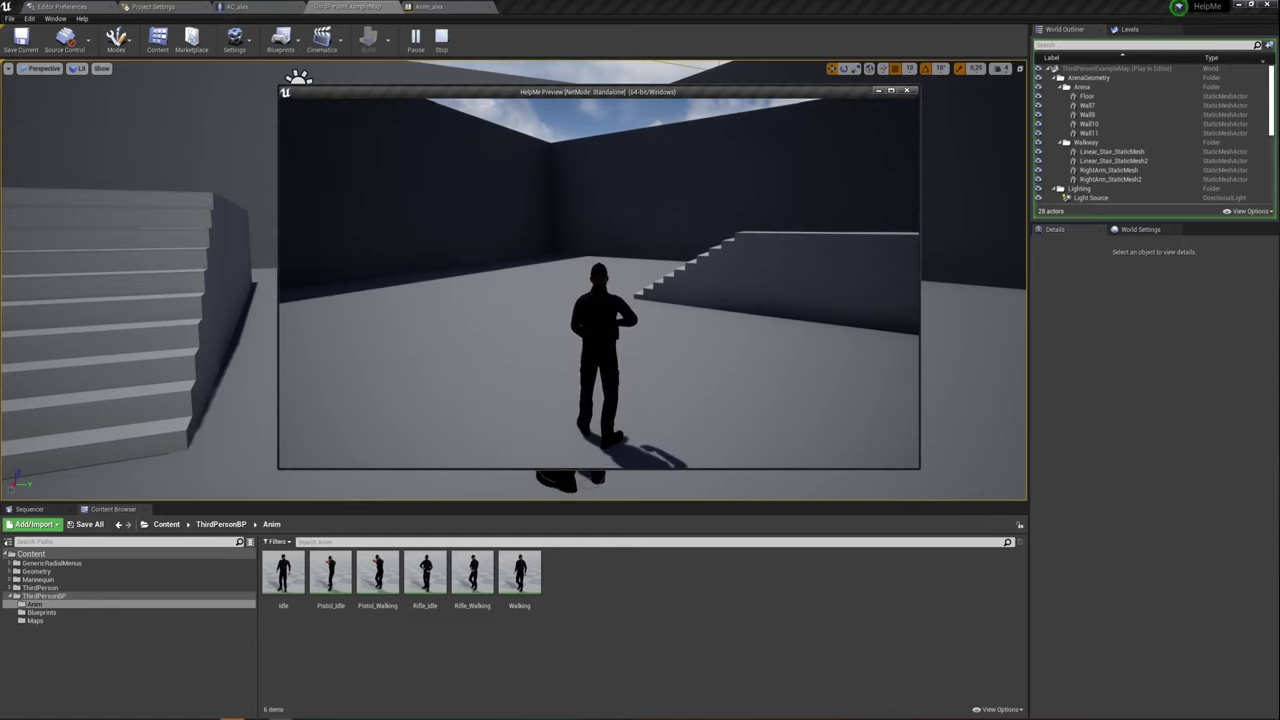
key(Escape)
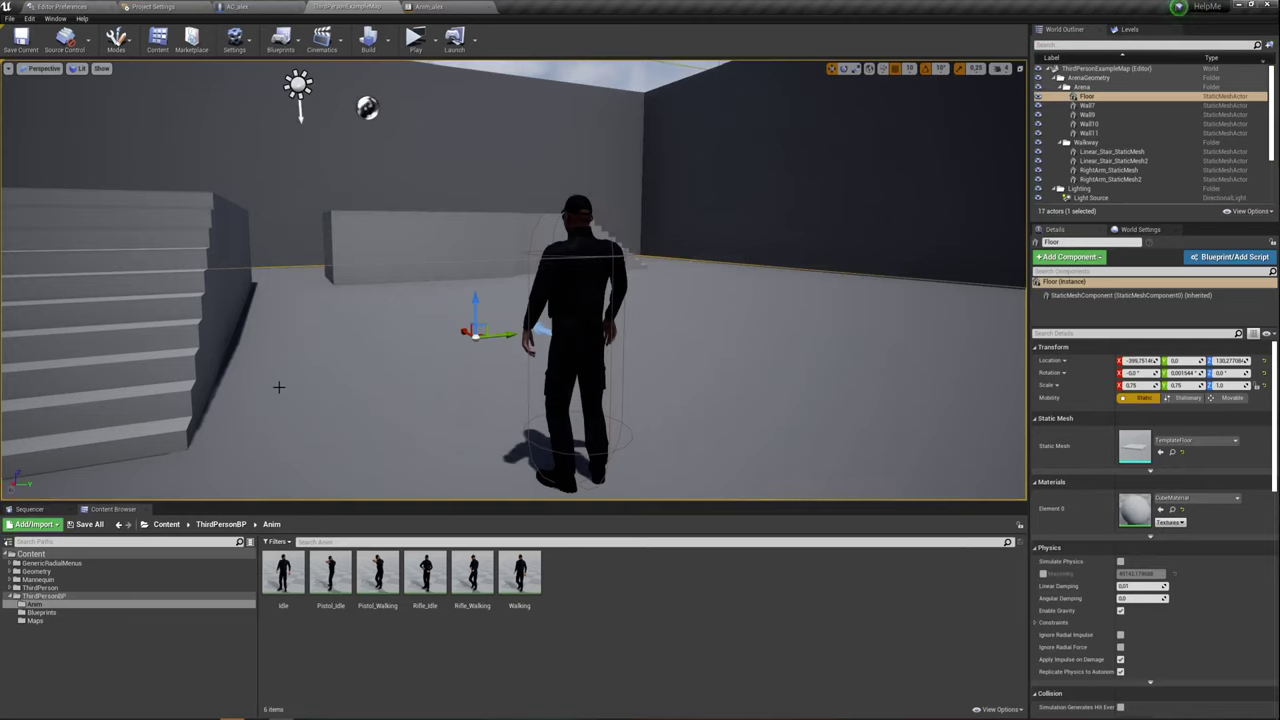